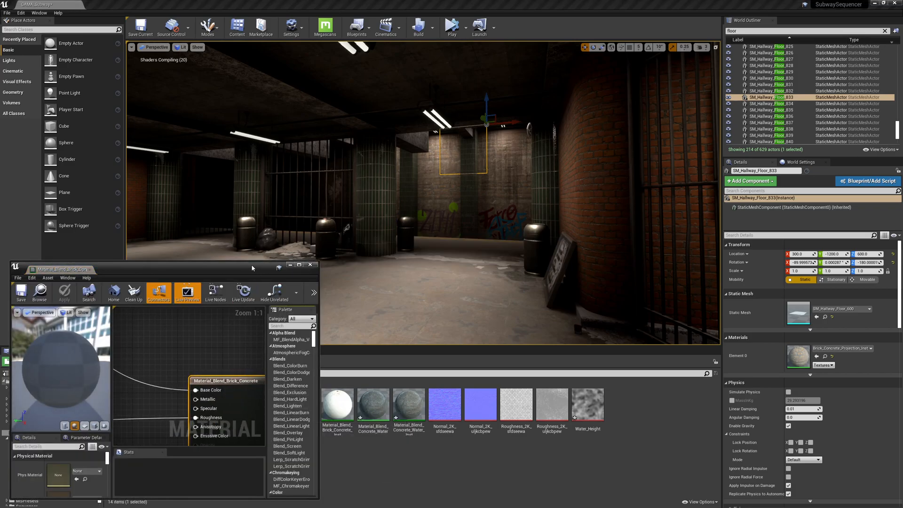
# Convert the first brick color texture sample into a parameter named "Input A Base Color" and copy its name.
pyautogui.doubleClick(304, 272)
pyautogui.moveTo(304, 275); pyautogui.dragTo(517, 223, button='right')
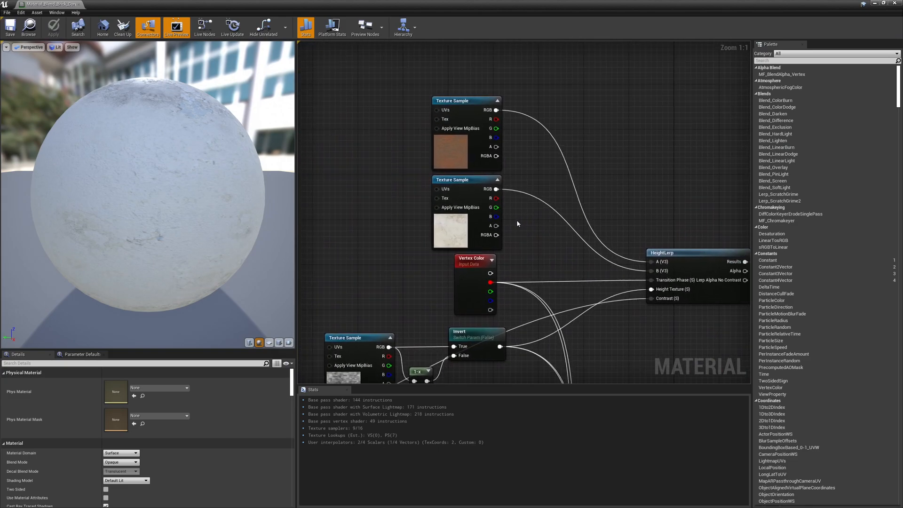
pyautogui.moveTo(418, 159); pyautogui.dragTo(378, 145, button='right')
pyautogui.click(413, 134)
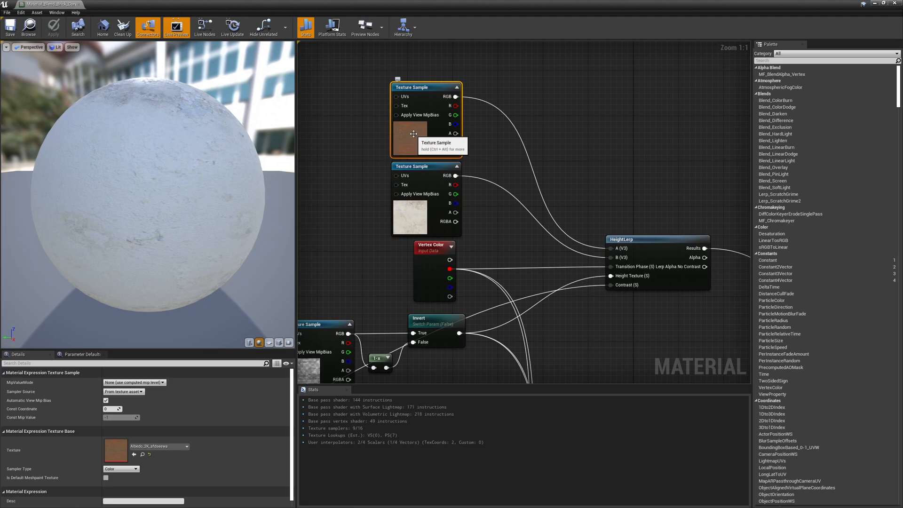
pyautogui.rightClick(408, 137)
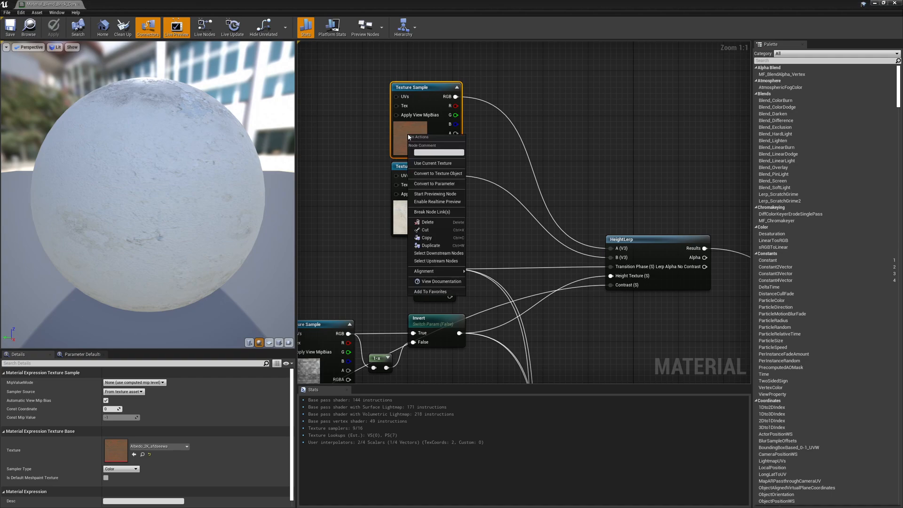
pyautogui.click(434, 183)
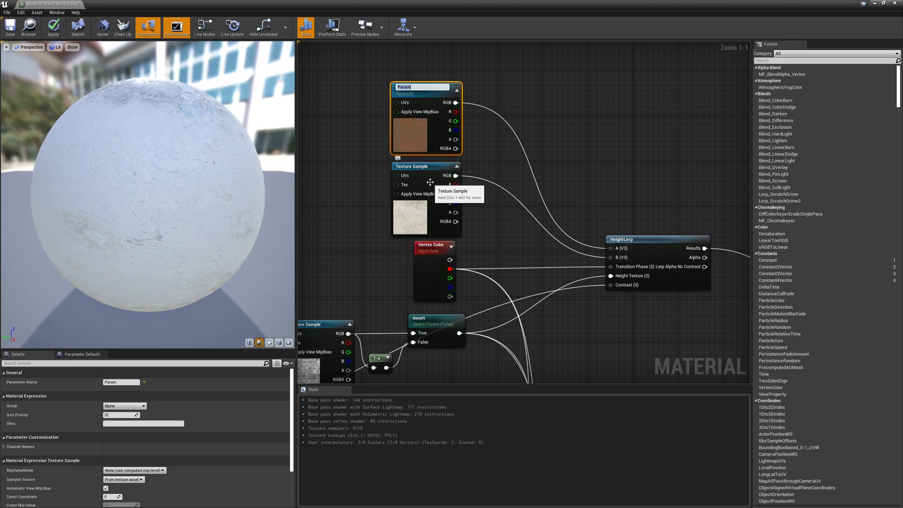
pyautogui.write('Input A')
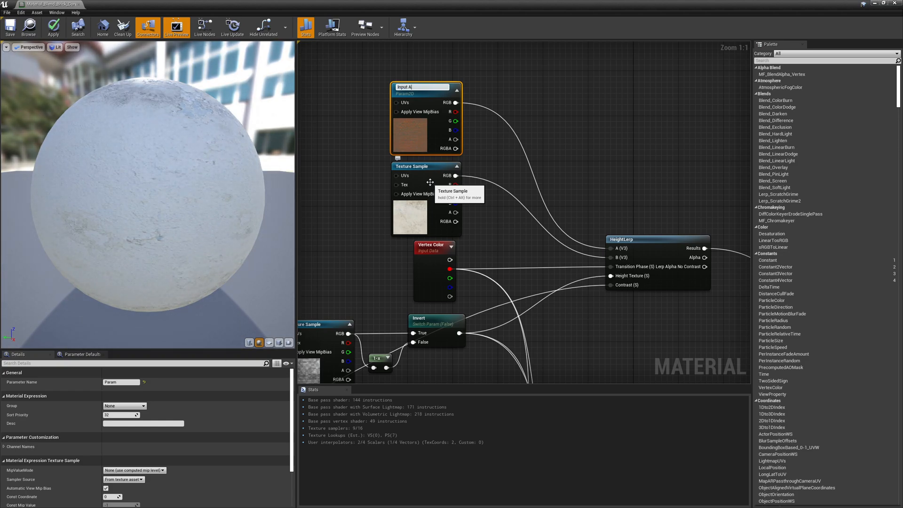
pyautogui.write(' Base Color')
pyautogui.hotkey('ctrl', 'a')
pyautogui.hotkey('ctrl', 'c')
# Convert the second color texture sample into a parameter named "Input B Base Color".
pyautogui.click(407, 209)
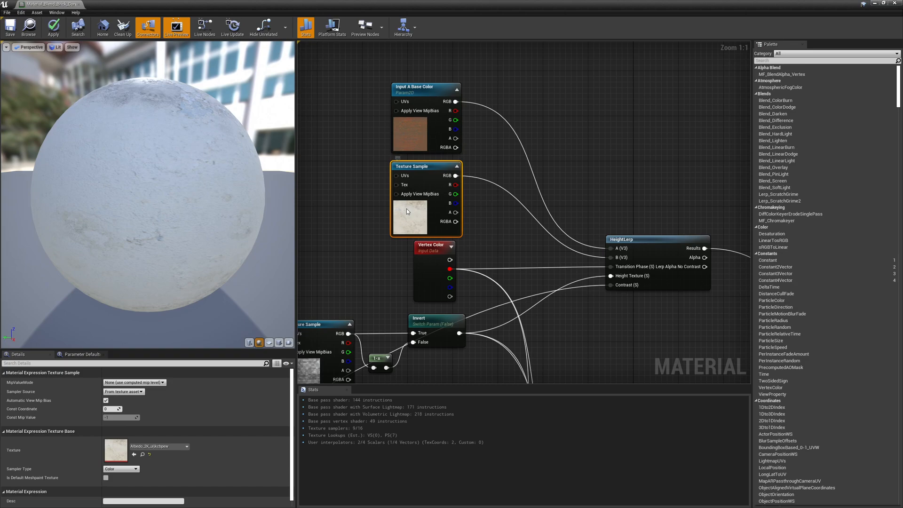
pyautogui.rightClick(408, 209)
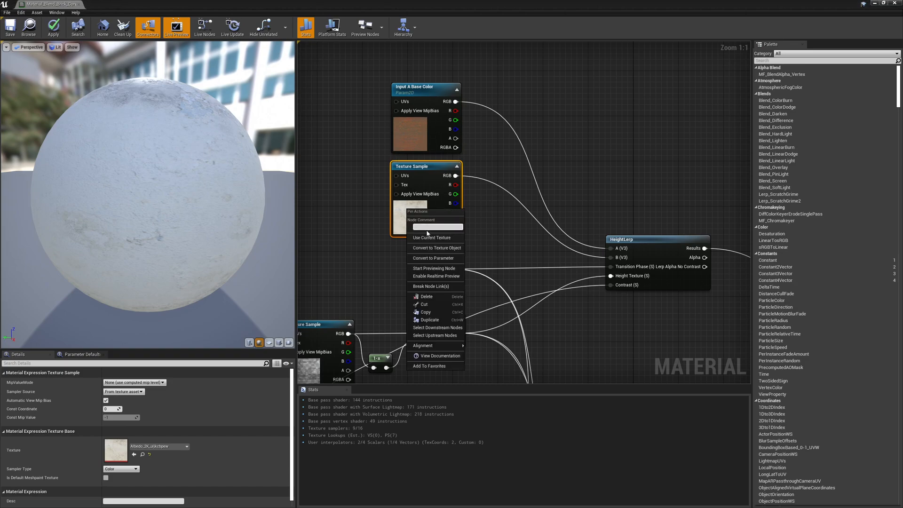
pyautogui.click(431, 258)
pyautogui.hotkey('ctrl', 'v')
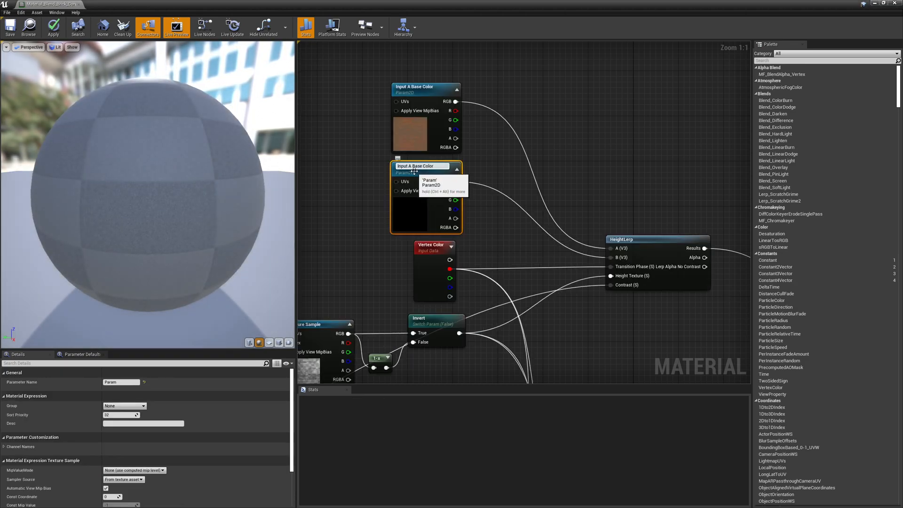
pyautogui.press('BackSpace')
pyautogui.write('B')
pyautogui.press('Return')
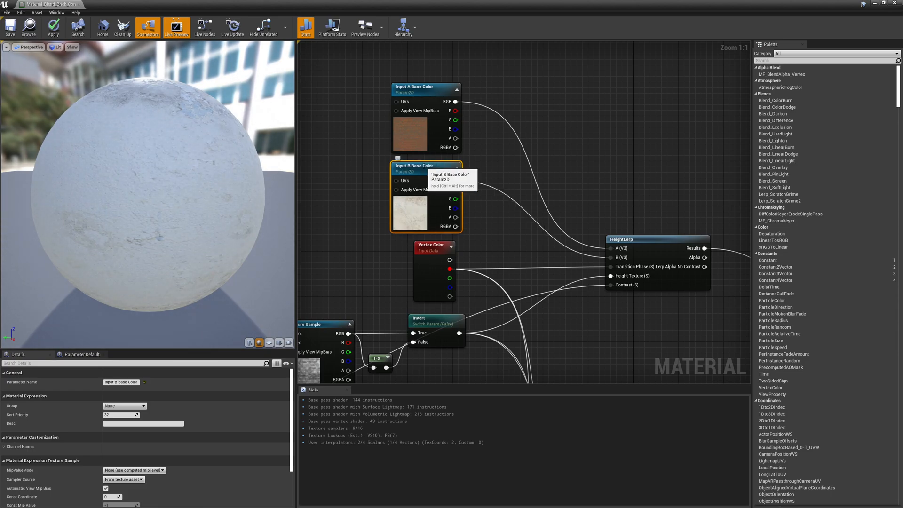
# Convert the first roughness texture sample into a parameter named "Input A Roughness".
pyautogui.moveTo(488, 258); pyautogui.dragTo(480, 27, button='right')
pyautogui.click(411, 262)
pyautogui.rightClick(410, 262)
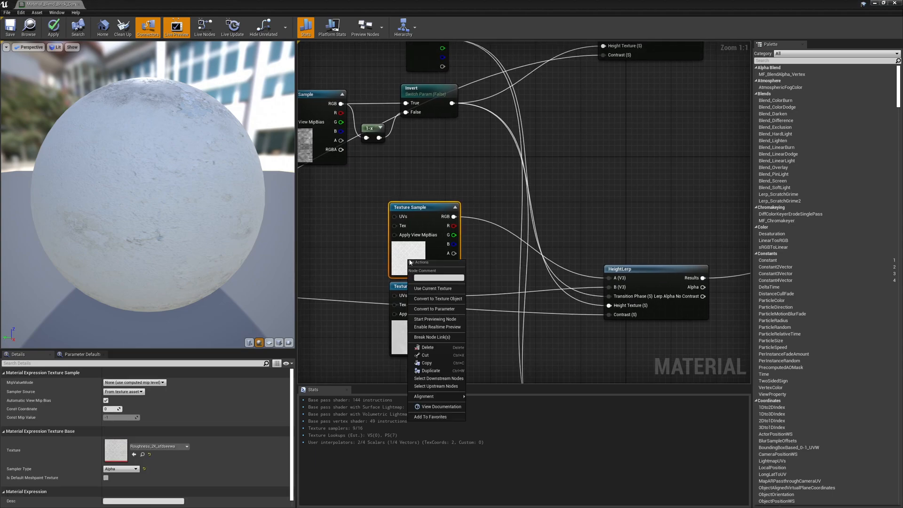
pyautogui.click(434, 309)
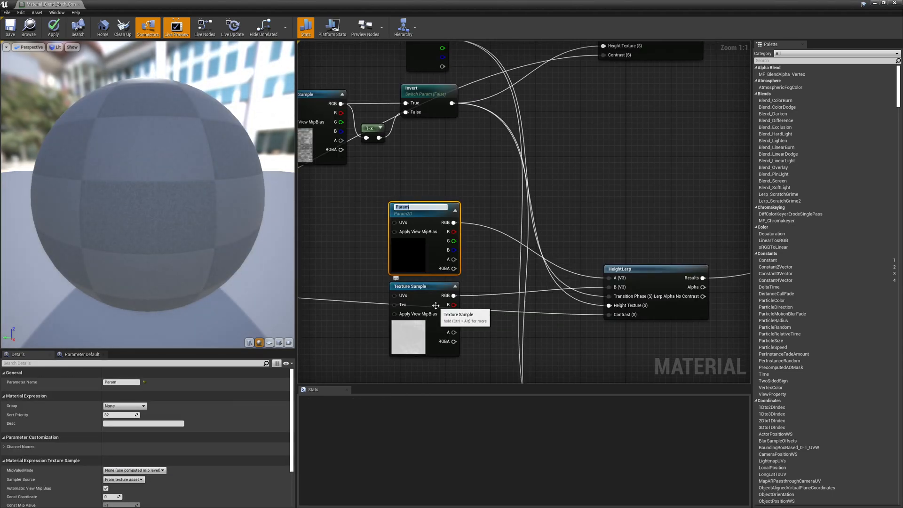
pyautogui.write('Input A Base Color')
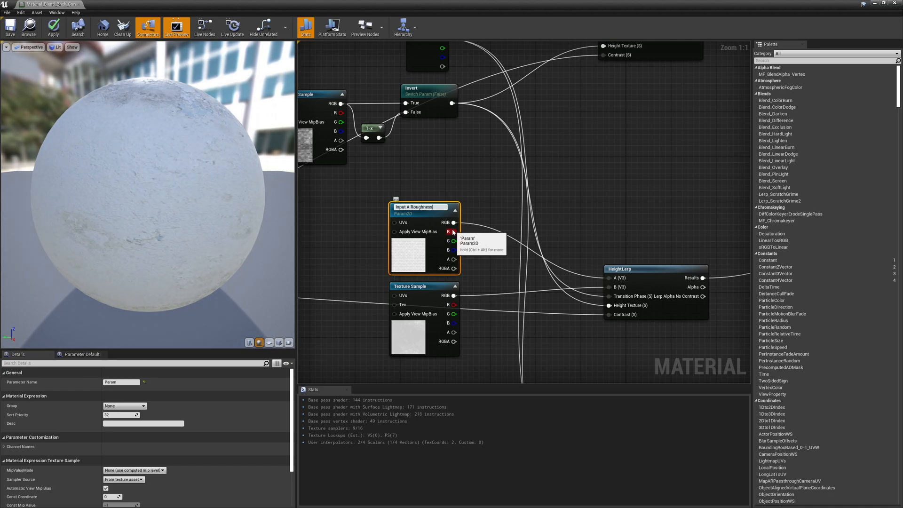
pyautogui.press('Return')
# Convert the second roughness texture sample into a parameter named "Input B Roughness".
pyautogui.rightClick(415, 334)
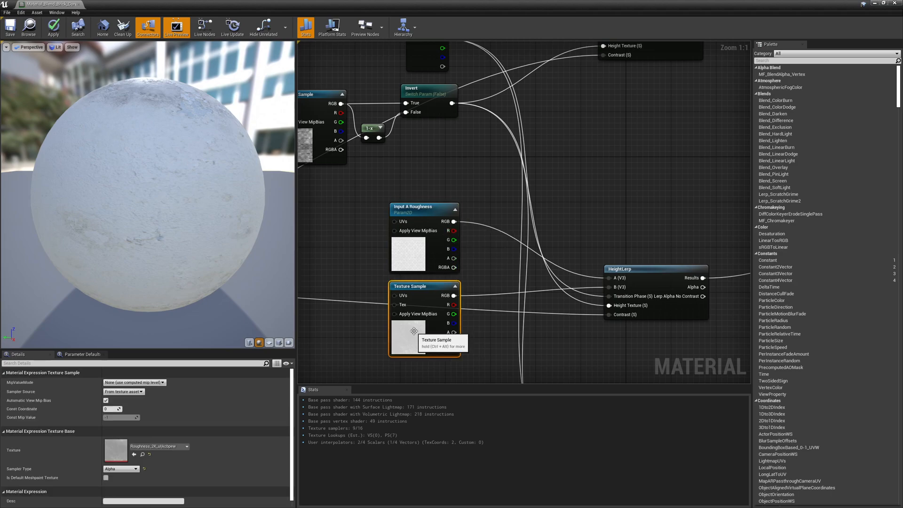
pyautogui.click(440, 381)
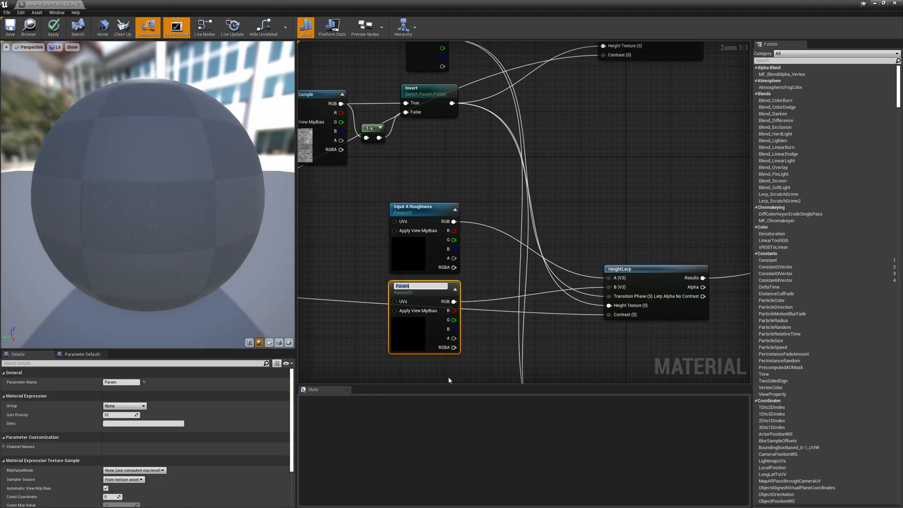
pyautogui.write('Input A Roughness')
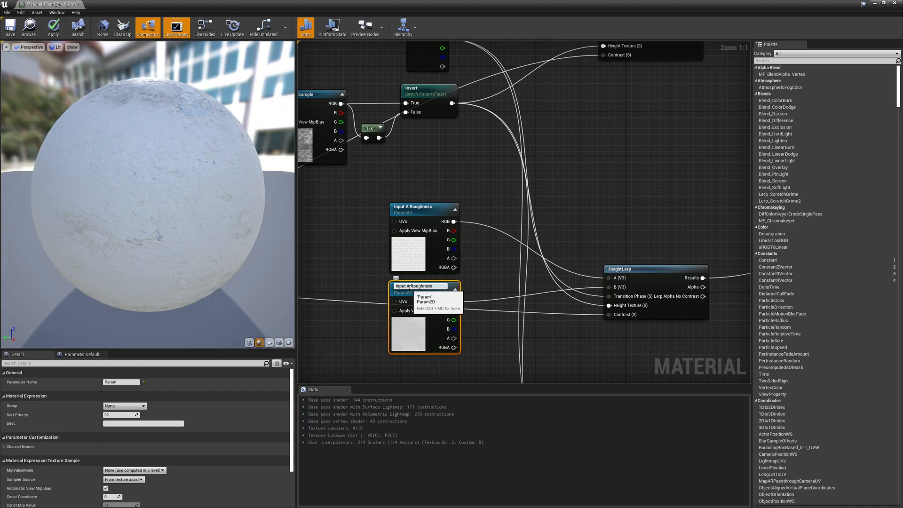
pyautogui.click(409, 286)
pyautogui.press('BackSpace')
pyautogui.press('BackSpace')
pyautogui.press('Return')
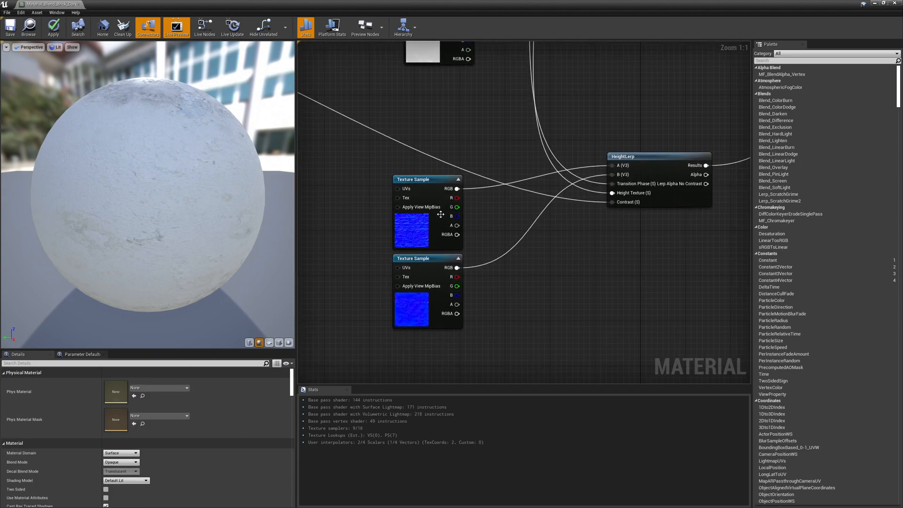
# Convert the first normal map texture sample into a parameter named "Input A Normal".
pyautogui.click(407, 227)
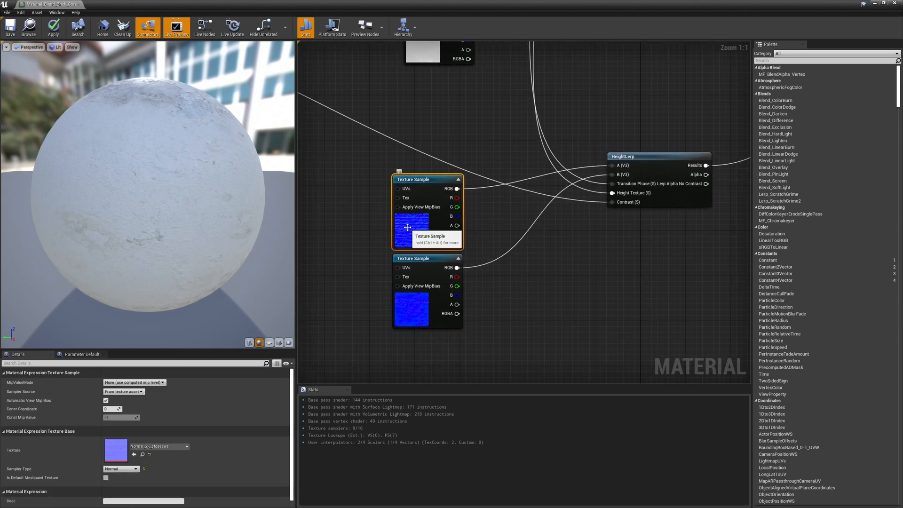
pyautogui.rightClick(408, 228)
pyautogui.click(433, 276)
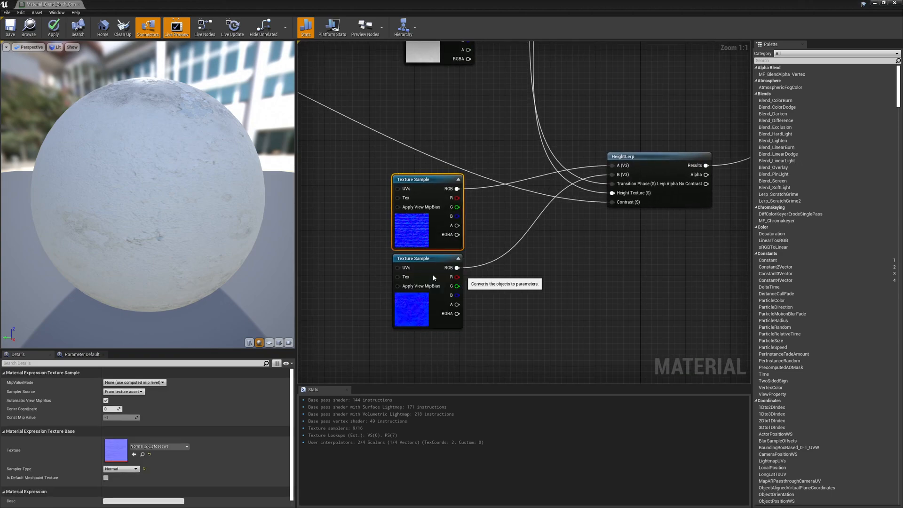
pyautogui.write('Input A Roughness')
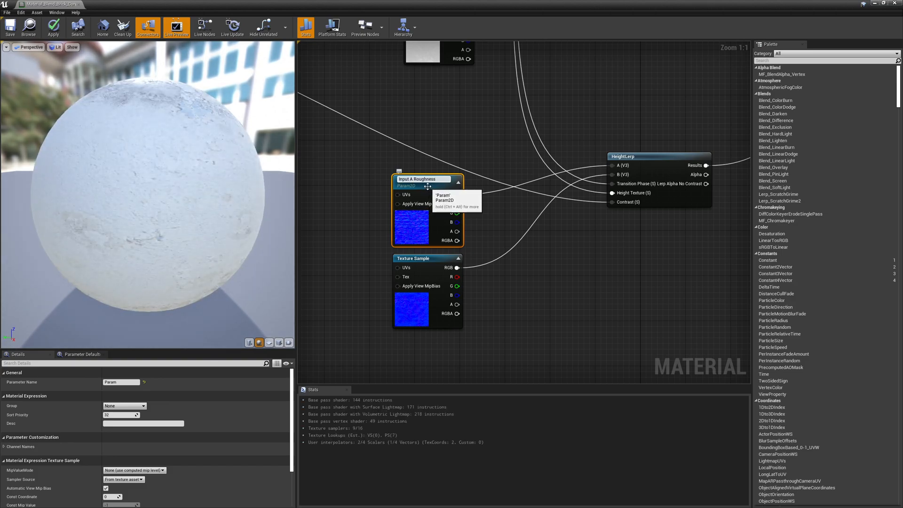
pyautogui.doubleClick(426, 179)
pyautogui.write('Normal')
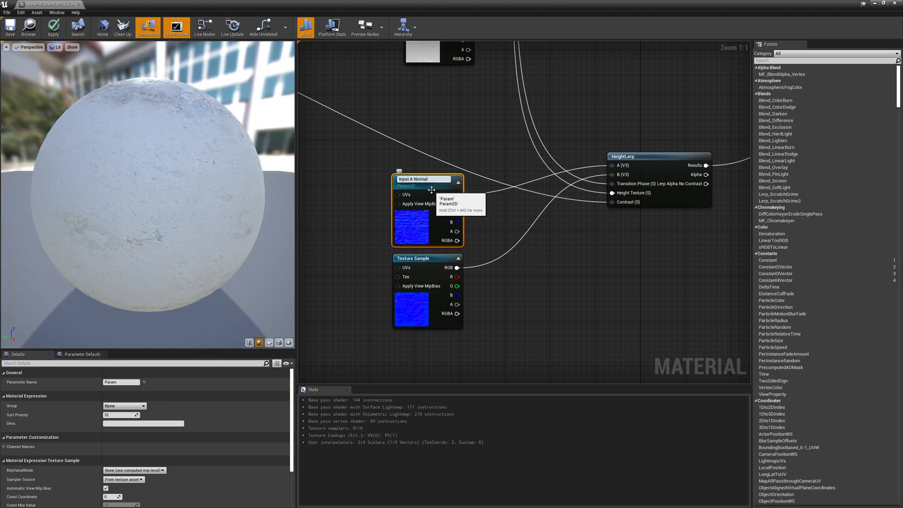
# Convert the second normal map texture sample into a parameter named "Input B Normal".
pyautogui.rightClick(409, 315)
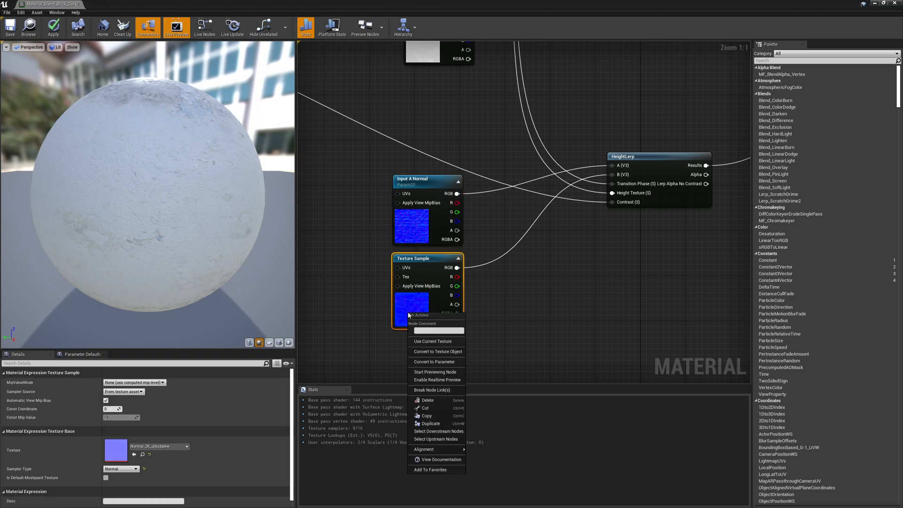
pyautogui.click(438, 363)
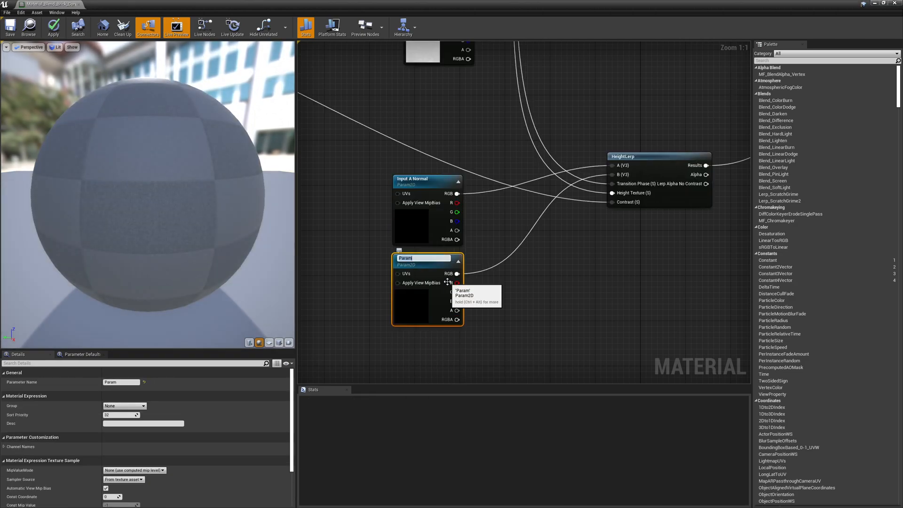
pyautogui.write('Input A Normal')
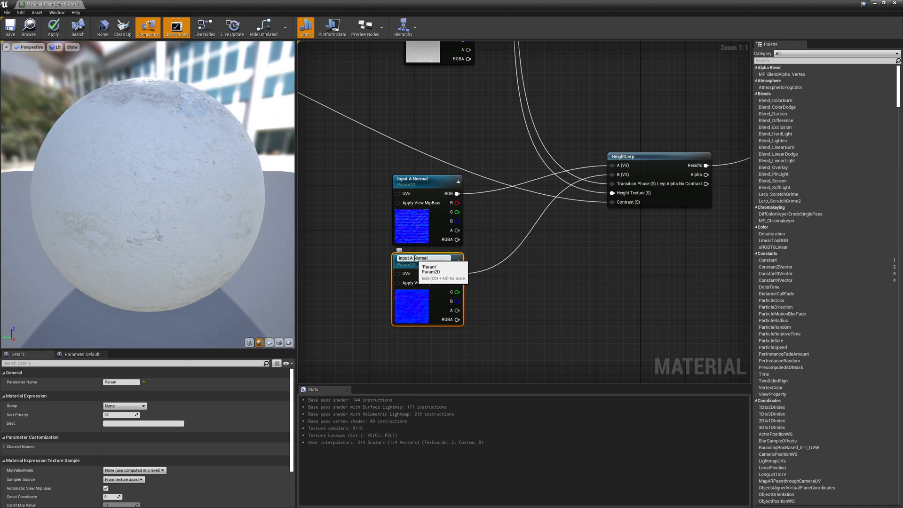
pyautogui.doubleClick(414, 259)
pyautogui.write('B')
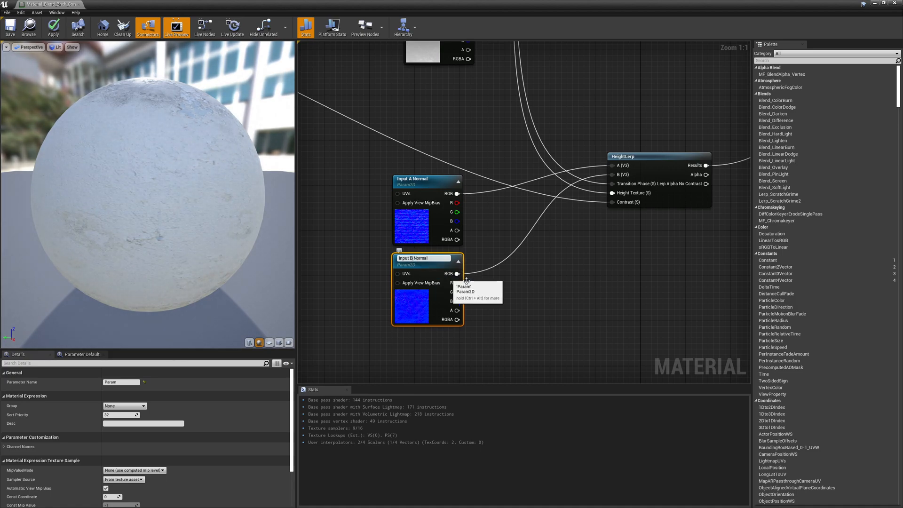
# Select the three Input B parameters and assign them to a new group named "Top Layer".
pyautogui.click(521, 290)
pyautogui.click(409, 299)
pyautogui.moveTo(459, 134); pyautogui.dragTo(470, 266, button='right')
pyautogui.keyDown('ctrl'); pyautogui.click(433, 187); pyautogui.keyUp('ctrl')
pyautogui.moveTo(512, 133); pyautogui.dragTo(498, 280, button='right')
pyautogui.moveTo(464, 133); pyautogui.dragTo(457, 256, button='right')
pyautogui.keyDown('ctrl'); pyautogui.click(406, 96); pyautogui.keyUp('ctrl')
pyautogui.moveTo(385, 147); pyautogui.dragTo(387, 241, button='right')
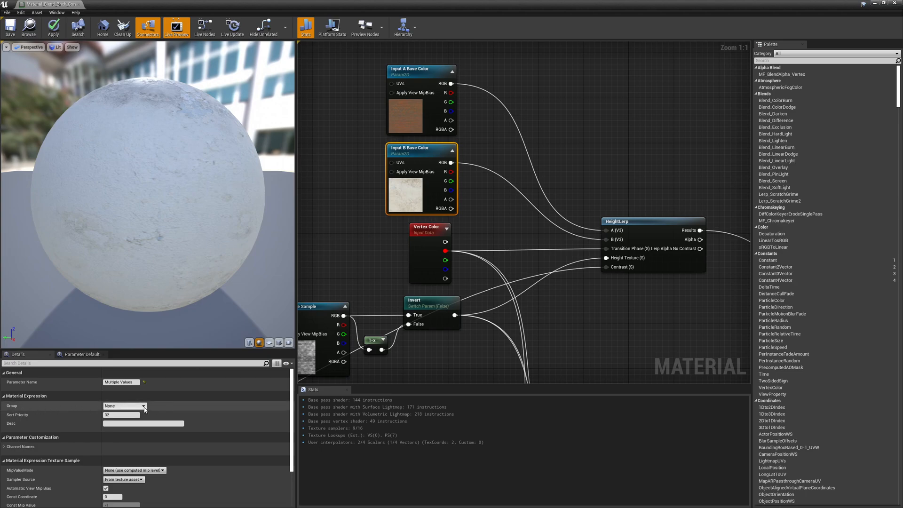
pyautogui.click(137, 406)
pyautogui.write('Top Layer')
pyautogui.press('Return')
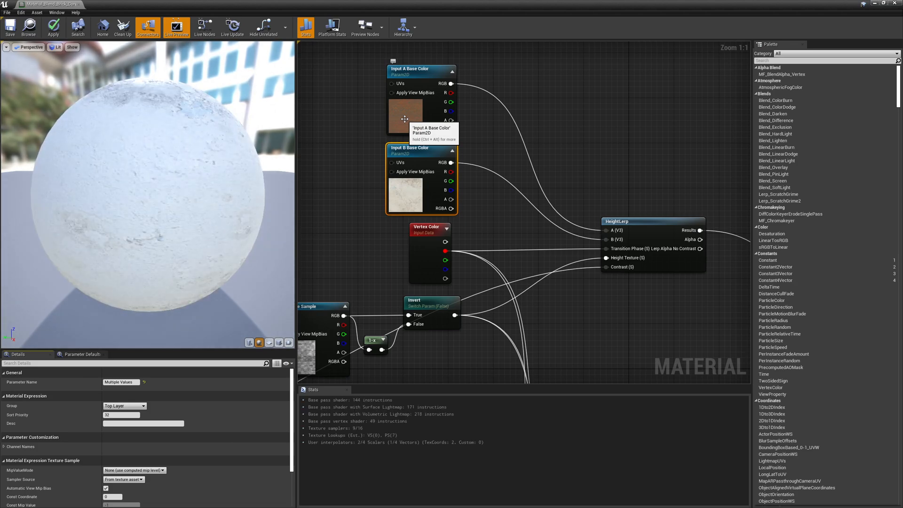
# Select the three Input A parameters and assign them to a new group named "Base Layer".
pyautogui.click(408, 120)
pyautogui.moveTo(510, 314); pyautogui.dragTo(521, 113, button='right')
pyautogui.keyDown('shift'); pyautogui.click(415, 272); pyautogui.keyUp('shift')
pyautogui.moveTo(485, 301); pyautogui.dragTo(501, 95, button='right')
pyautogui.keyDown('shift'); pyautogui.click(431, 316); pyautogui.keyUp('shift')
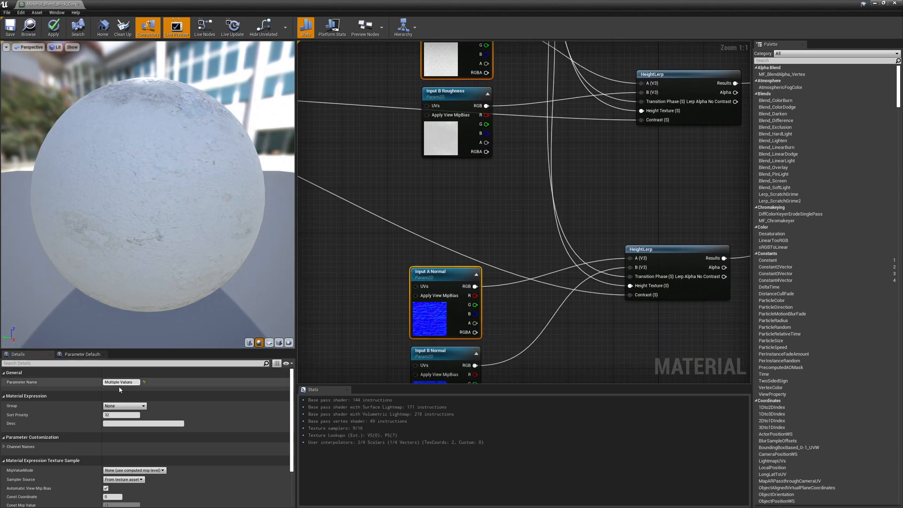
pyautogui.click(126, 407)
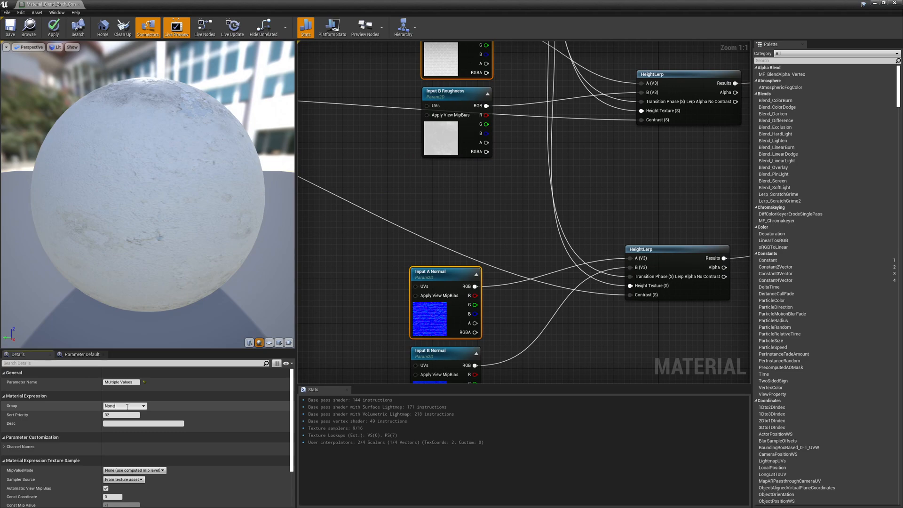
pyautogui.write('Bas')
pyautogui.press('Return')
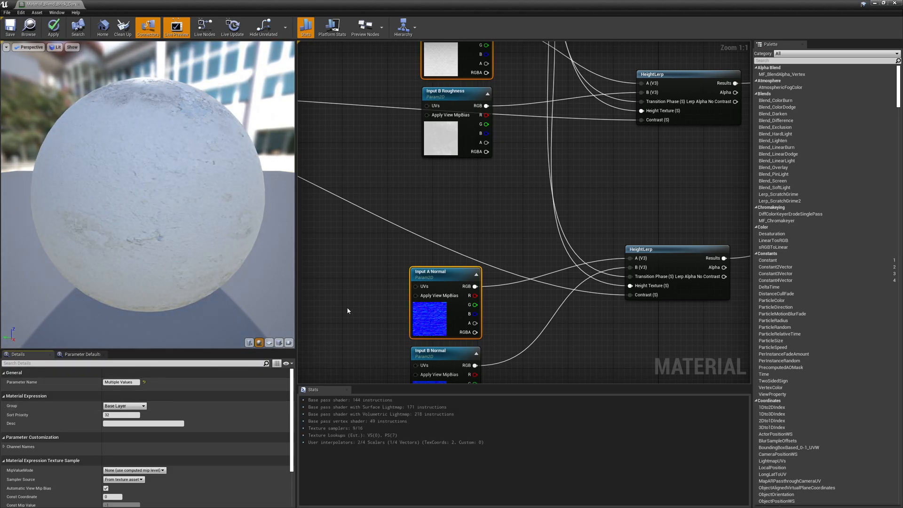
# Apply the changes to the material.
pyautogui.click(53, 27)
pyautogui.moveTo(156, 6); pyautogui.dragTo(161, 276)
pyautogui.moveTo(318, 270); pyautogui.dragTo(482, 83)
# Open the brick concrete material instance and enable overrides for the three Base Layer texture parameters.
pyautogui.doubleClick(346, 410)
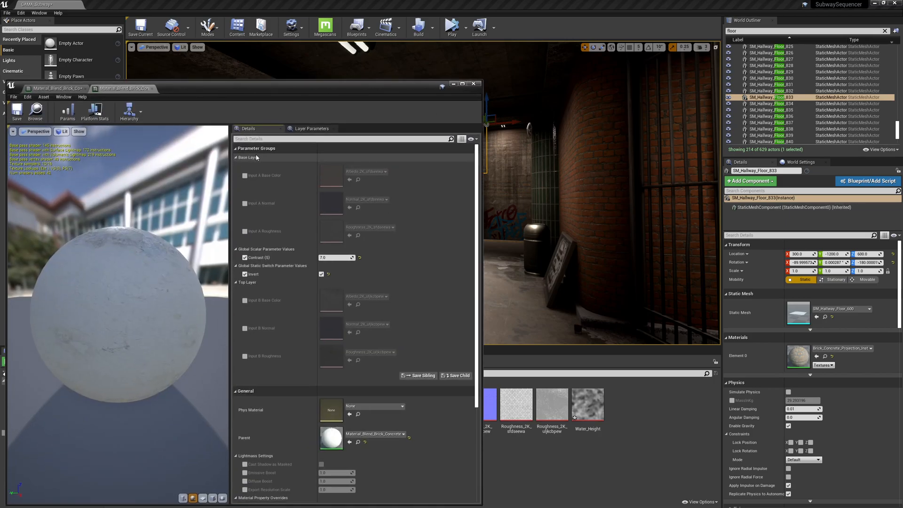
pyautogui.click(245, 176)
pyautogui.click(245, 204)
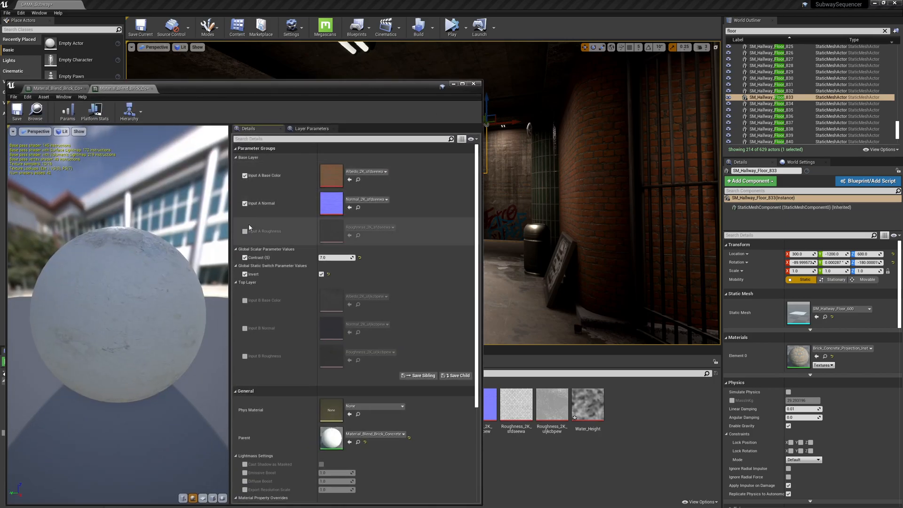
pyautogui.click(245, 231)
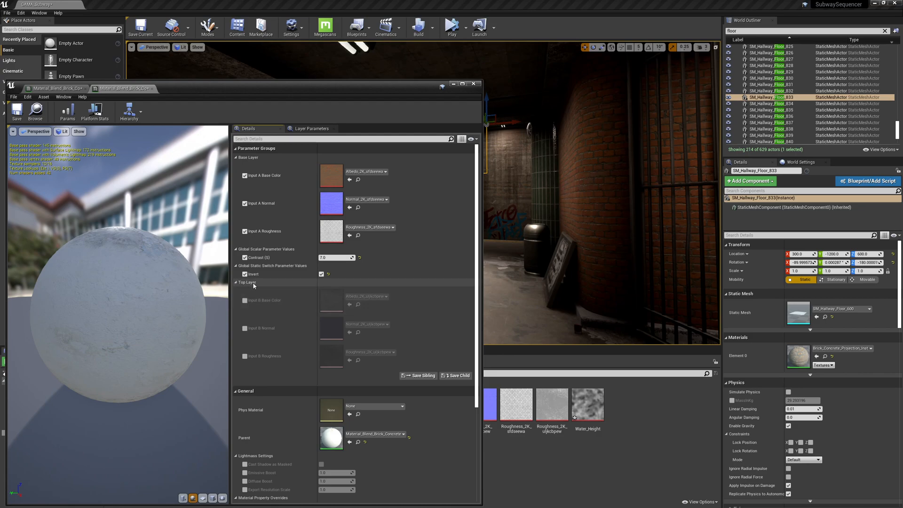
# Enable overrides for the three Top Layer texture parameters: Input B Base Color, Normal and Roughness.
pyautogui.click(245, 300)
pyautogui.click(244, 328)
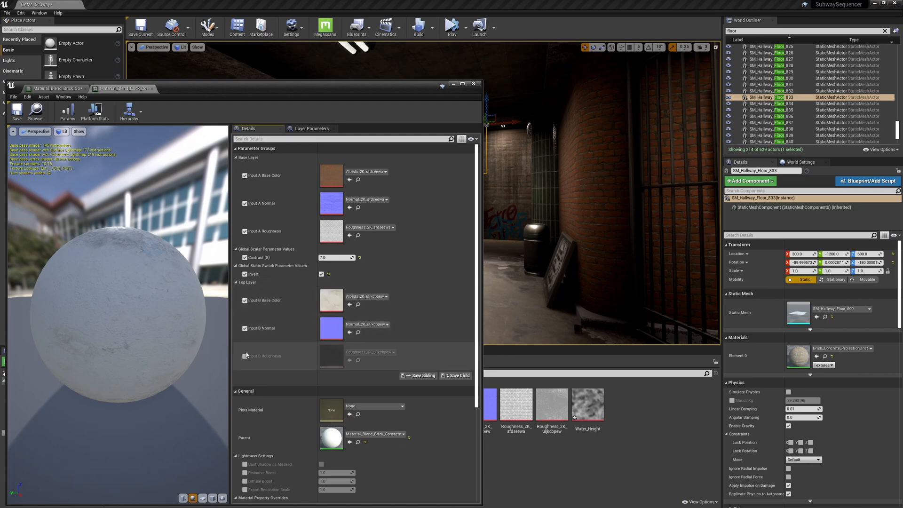
pyautogui.click(245, 356)
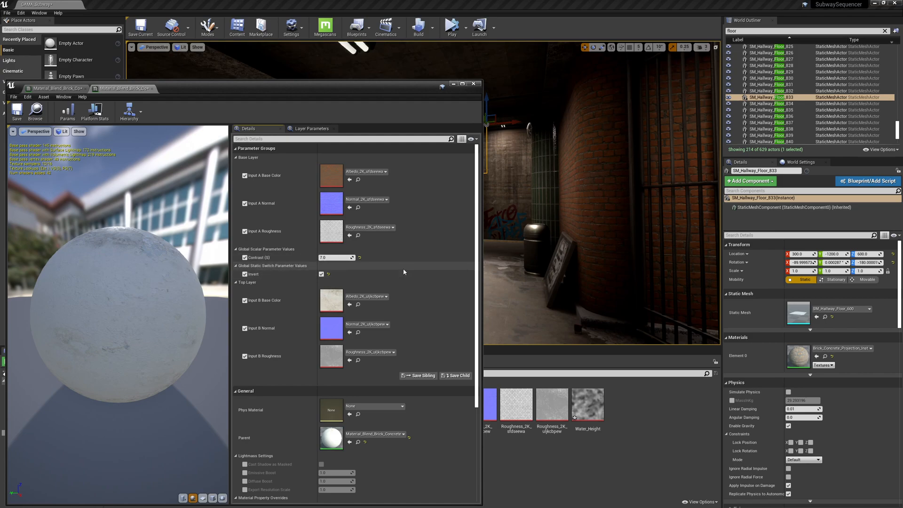
# Open the instance's parent material, Material_Blend_Brick_Concrete, in the material editor.
pyautogui.doubleClick(337, 442)
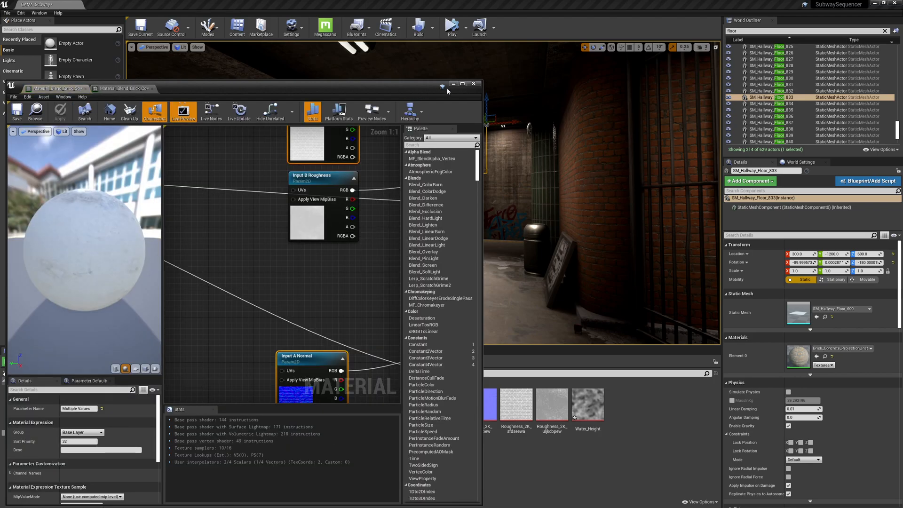
pyautogui.moveTo(483, 81); pyautogui.dragTo(616, 24)
pyautogui.scroll(-8, 339, 227)
pyautogui.moveTo(339, 228); pyautogui.dragTo(455, 239, button='right')
pyautogui.scroll(8, 394, 225)
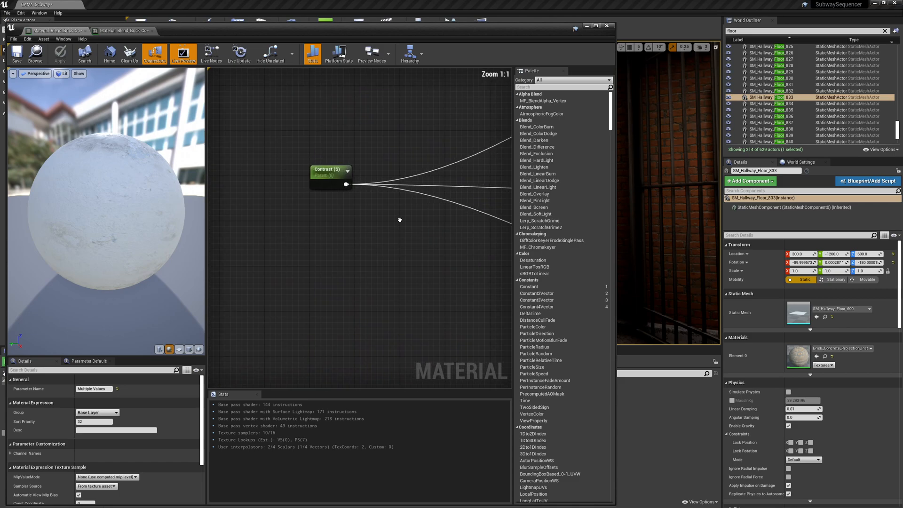
# Select the Contrast and Invert parameters and assign them to a new group named "Base Parameters".
pyautogui.click(323, 183)
pyautogui.moveTo(494, 115); pyautogui.dragTo(248, 197, button='right')
pyautogui.moveTo(449, 151); pyautogui.dragTo(363, 202, button='right')
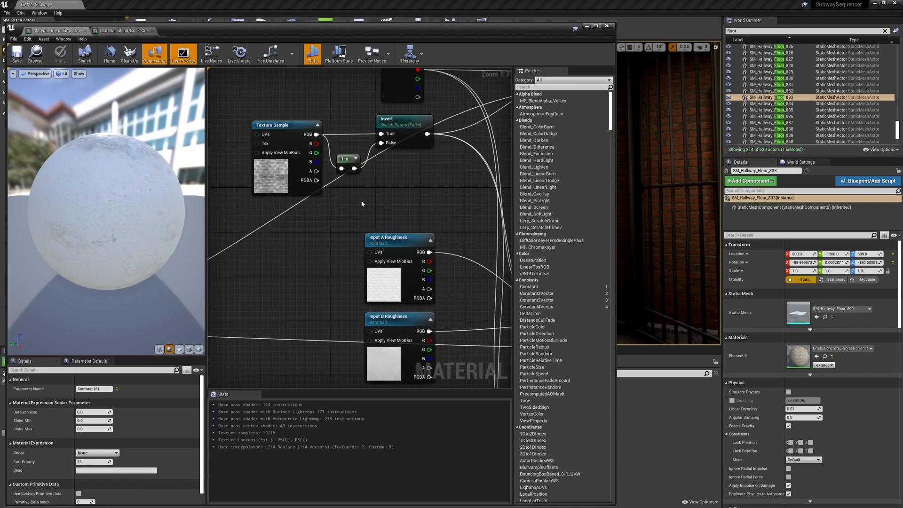
pyautogui.keyDown('shift'); pyautogui.click(408, 121); pyautogui.keyUp('shift')
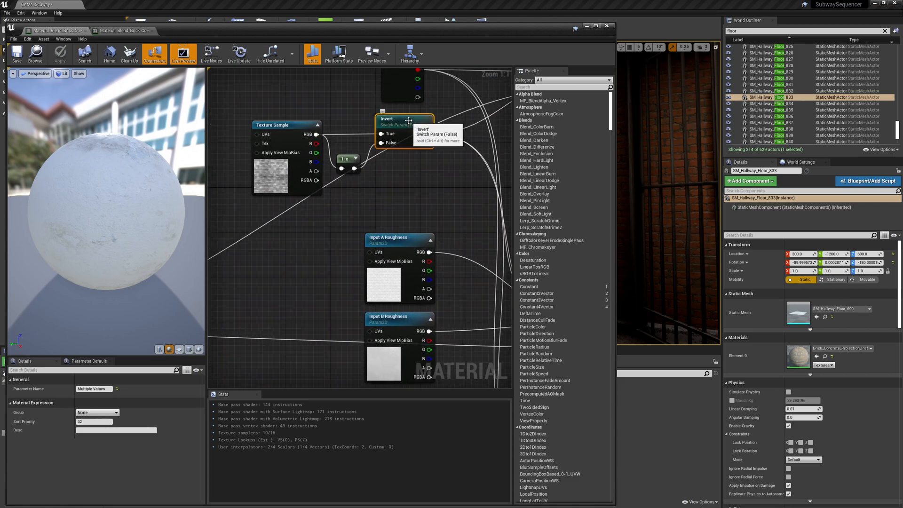
pyautogui.click(116, 414)
pyautogui.click(109, 413)
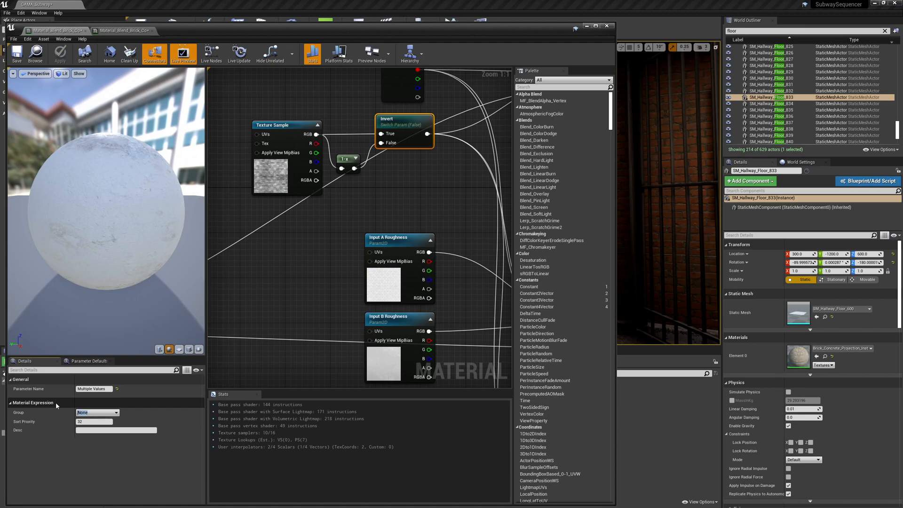
pyautogui.write('Base Parameters')
pyautogui.press('Return')
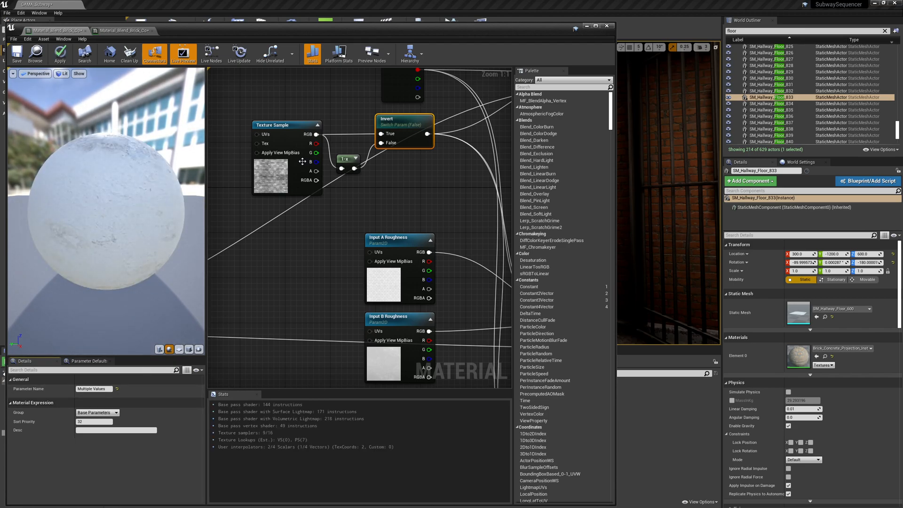
# Apply the material changes and check the new group in the material instance.
pyautogui.click(62, 58)
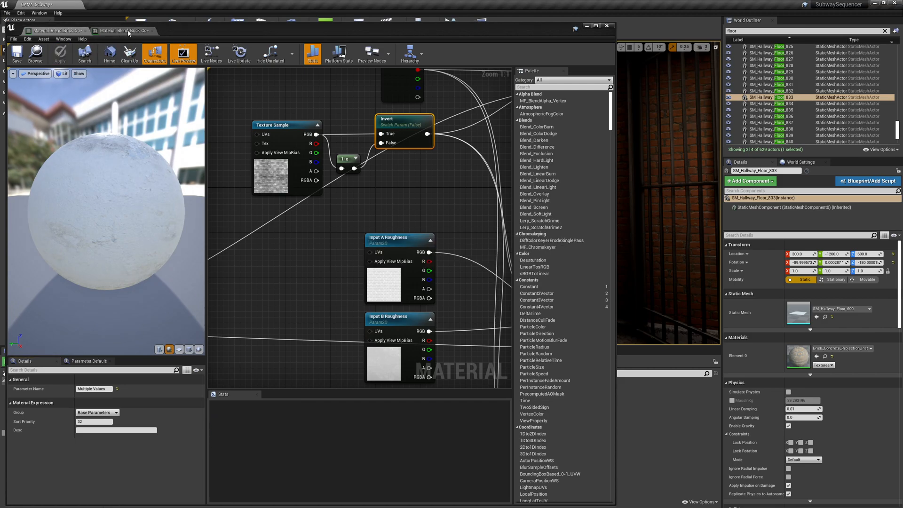
pyautogui.click(124, 31)
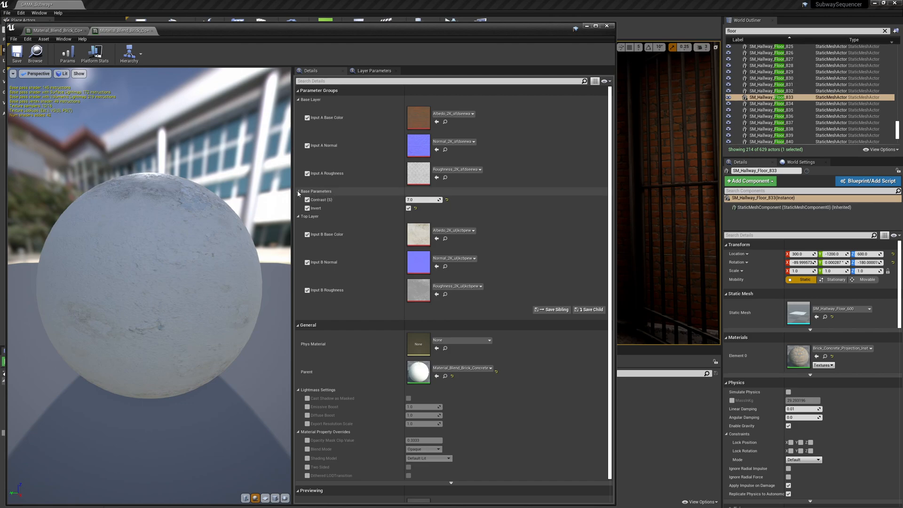
pyautogui.click(54, 30)
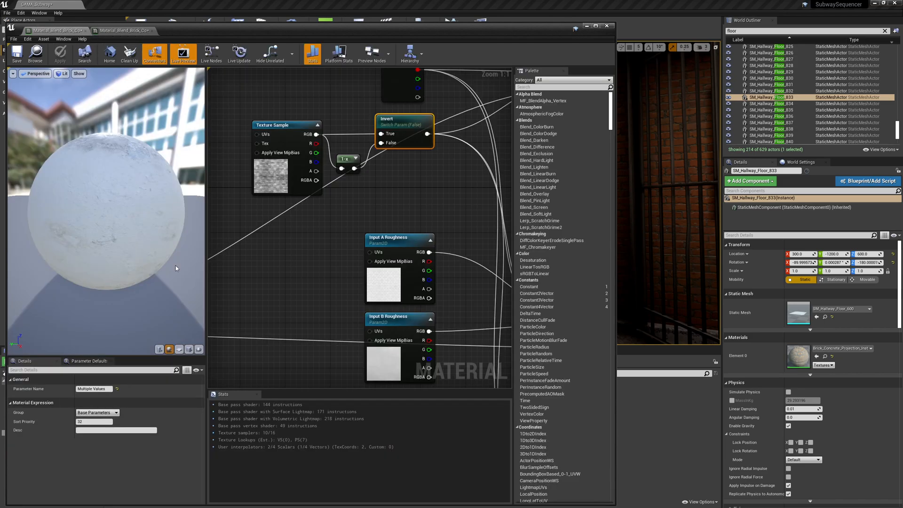
# Set the sort priority of the Contrast and Invert parameters to 1.
pyautogui.click(281, 273)
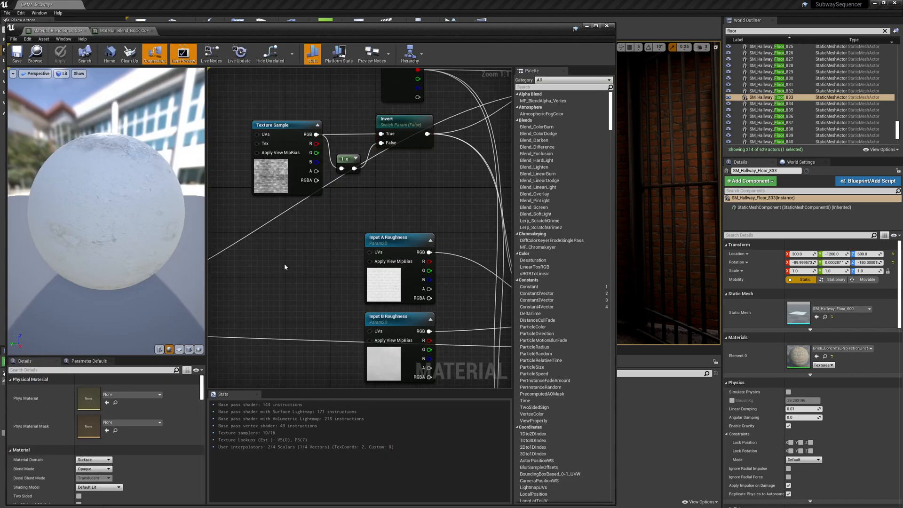
pyautogui.click(415, 126)
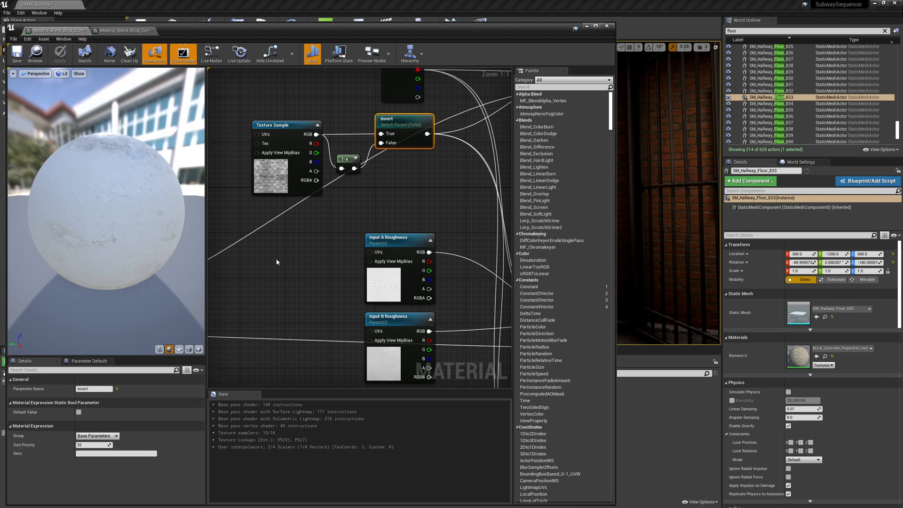
pyautogui.moveTo(276, 258); pyautogui.dragTo(503, 194, button='right')
pyautogui.moveTo(359, 202); pyautogui.dragTo(421, 177, button='right')
pyautogui.keyDown('ctrl'); pyautogui.click(275, 224); pyautogui.keyUp('ctrl')
pyautogui.moveTo(408, 225); pyautogui.dragTo(299, 283, button='right')
pyautogui.click(104, 422)
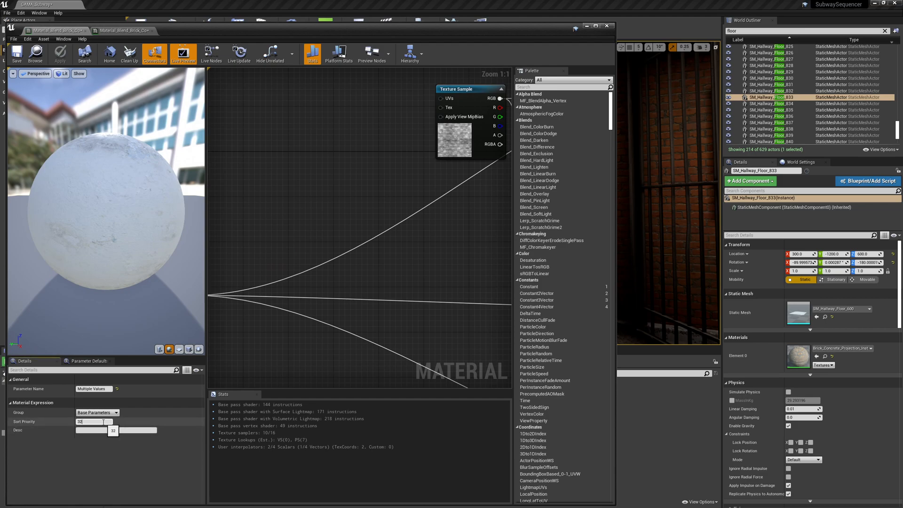
pyautogui.write('1')
pyautogui.press('Return')
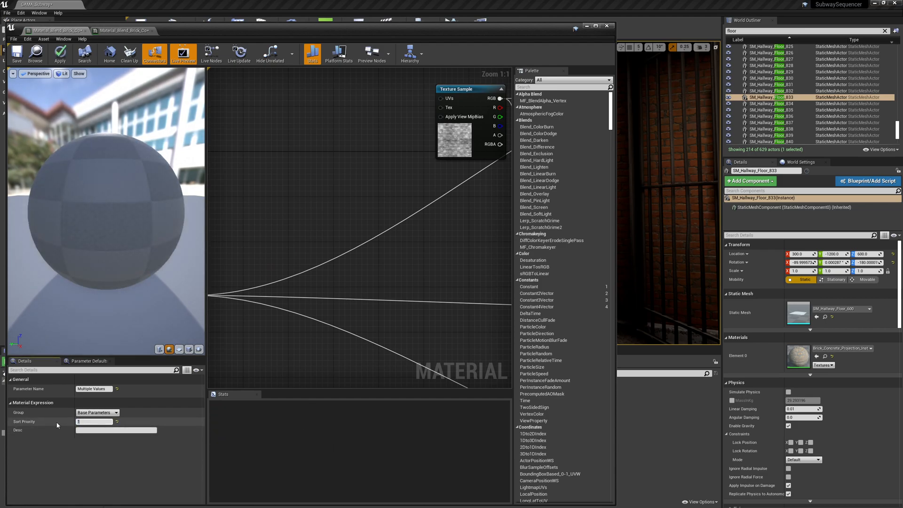
# Apply the sort priority change and review the group order in the instance.
pyautogui.click(61, 53)
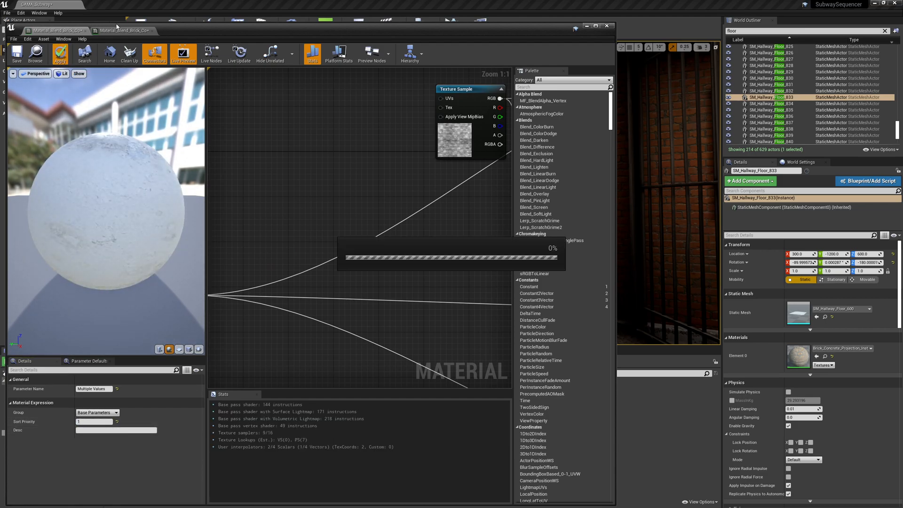
pyautogui.click(126, 31)
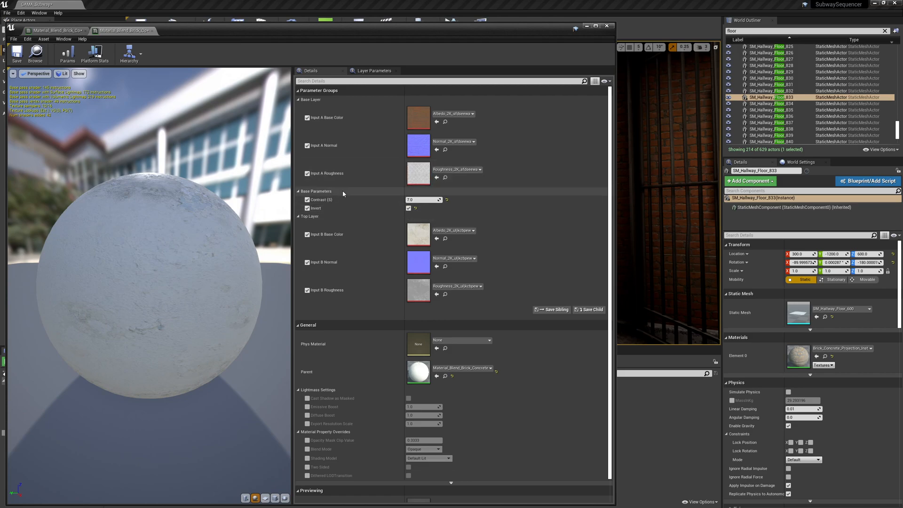
pyautogui.click(78, 33)
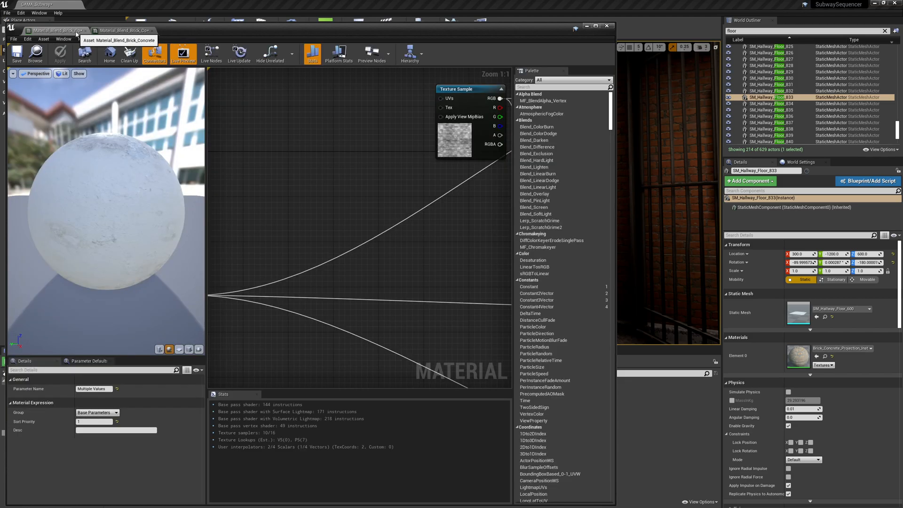
# Rename the group of the three Input B texture parameters to "A Top Layer".
pyautogui.moveTo(468, 224); pyautogui.dragTo(318, 284, button='right')
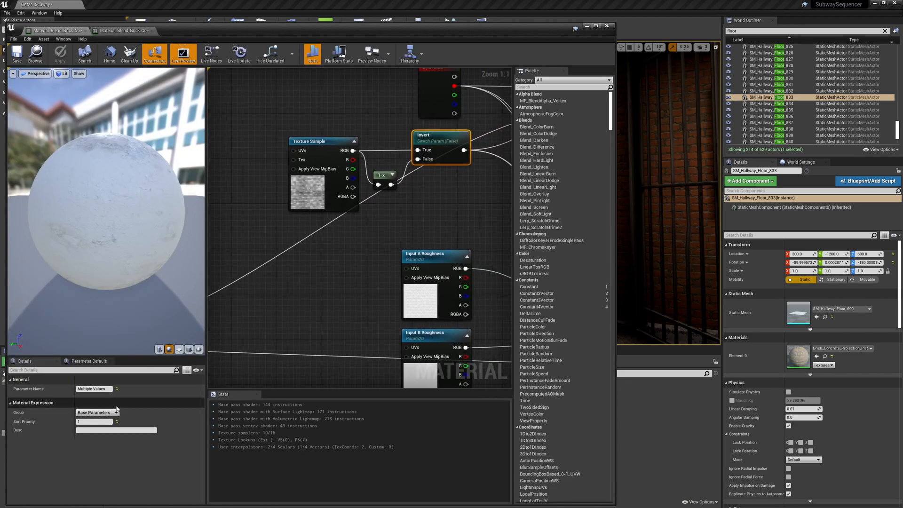
pyautogui.click(116, 412)
pyautogui.click(441, 212)
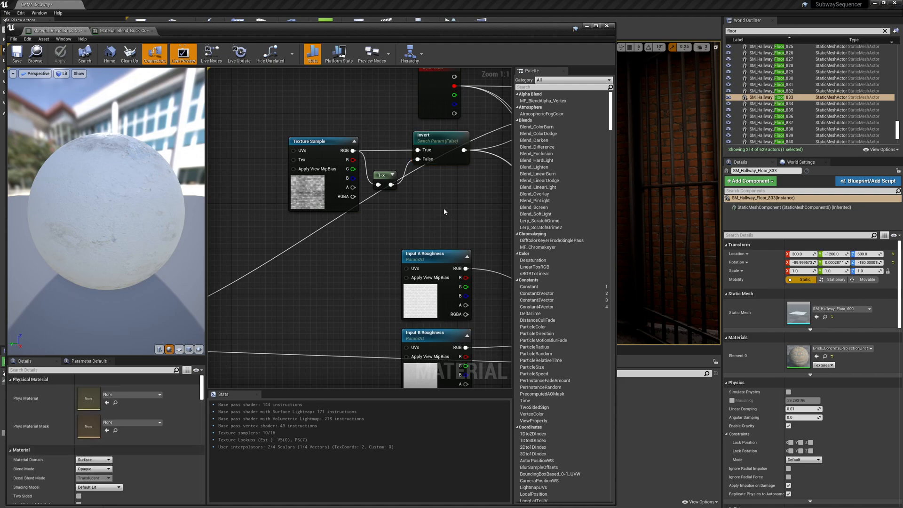
pyautogui.moveTo(444, 208); pyautogui.dragTo(367, 339, button='right')
pyautogui.moveTo(382, 96); pyautogui.dragTo(418, 164, button='right')
pyautogui.click(417, 163)
pyautogui.moveTo(466, 287); pyautogui.dragTo(441, 178, button='right')
pyautogui.moveTo(441, 294); pyautogui.dragTo(441, 112, button='right')
pyautogui.keyDown('shift'); pyautogui.click(368, 207); pyautogui.keyUp('shift')
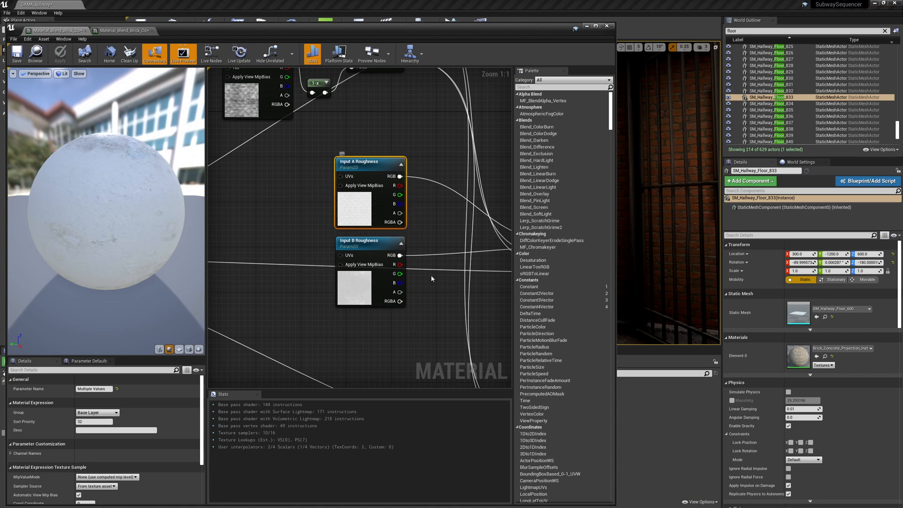
pyautogui.moveTo(361, 195); pyautogui.dragTo(357, 378, button='right')
pyautogui.moveTo(344, 131); pyautogui.dragTo(345, 246, button='right')
pyautogui.click(344, 234)
pyautogui.moveTo(422, 309); pyautogui.dragTo(440, 146, button='right')
pyautogui.keyDown('shift'); pyautogui.click(362, 309); pyautogui.keyUp('shift')
pyautogui.moveTo(424, 353); pyautogui.dragTo(421, 120, button='right')
pyautogui.moveTo(430, 228); pyautogui.dragTo(433, 176, button='right')
pyautogui.keyDown('shift'); pyautogui.click(362, 296); pyautogui.keyUp('shift')
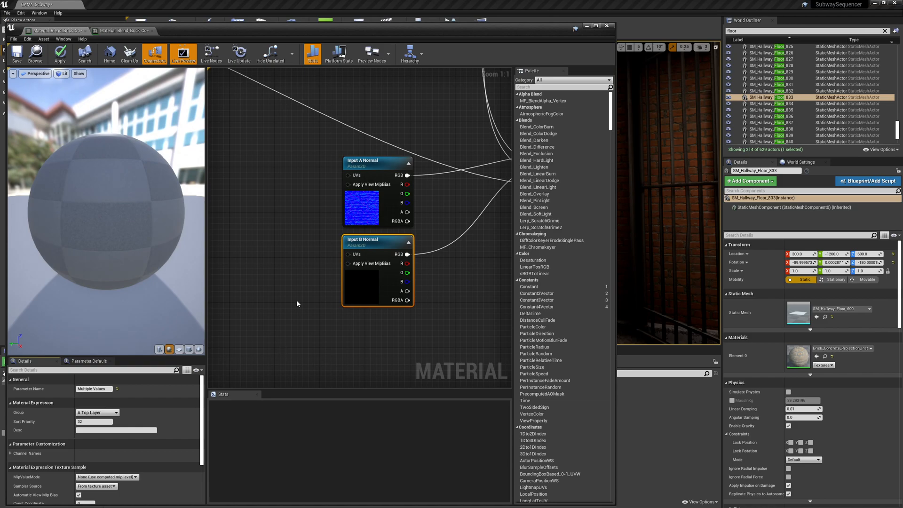
# Rename the group of the three Input A texture parameters to "B Base Layer".
pyautogui.click(364, 207)
pyautogui.moveTo(391, 97); pyautogui.dragTo(382, 291, button='right')
pyautogui.moveTo(401, 155); pyautogui.dragTo(400, 213, button='right')
pyautogui.keyDown('ctrl'); pyautogui.click(371, 248); pyautogui.keyUp('ctrl')
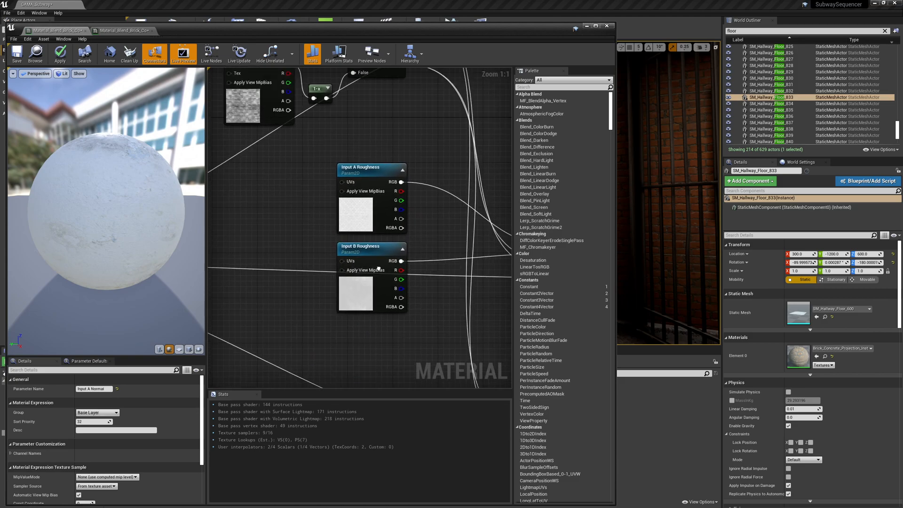
pyautogui.moveTo(386, 120); pyautogui.dragTo(372, 317, button='right')
pyautogui.moveTo(346, 148); pyautogui.dragTo(344, 225, button='right')
pyautogui.keyDown('ctrl'); pyautogui.click(333, 146); pyautogui.keyUp('ctrl')
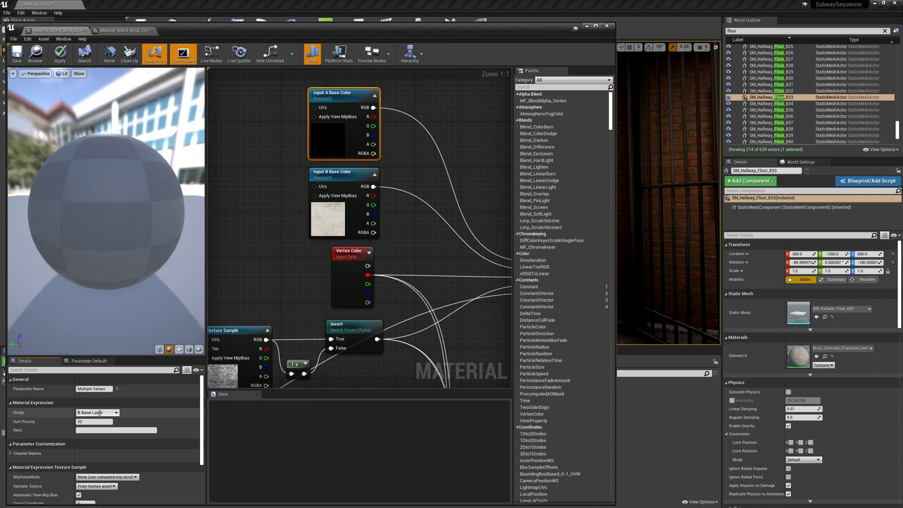
pyautogui.moveTo(249, 294); pyautogui.dragTo(343, 176, button='right')
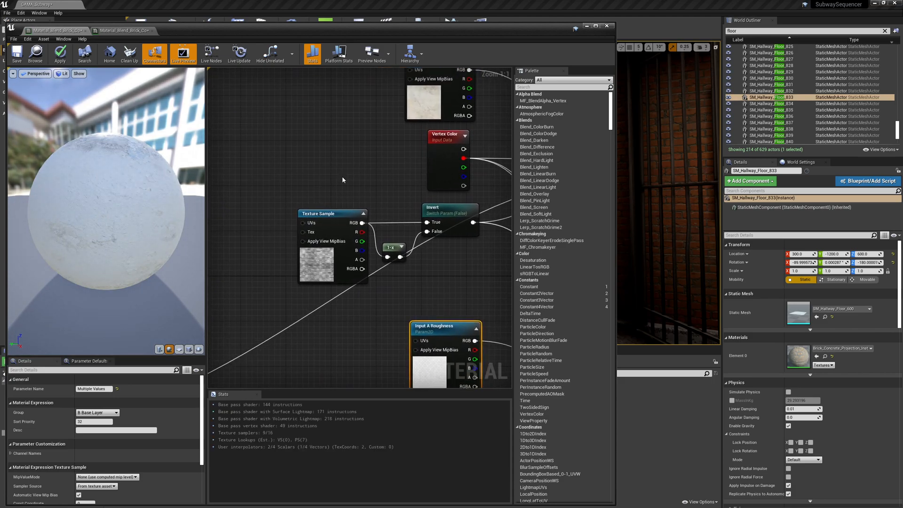
# Apply the changes and collapse and expand the renamed groups in the instance.
pyautogui.click(60, 53)
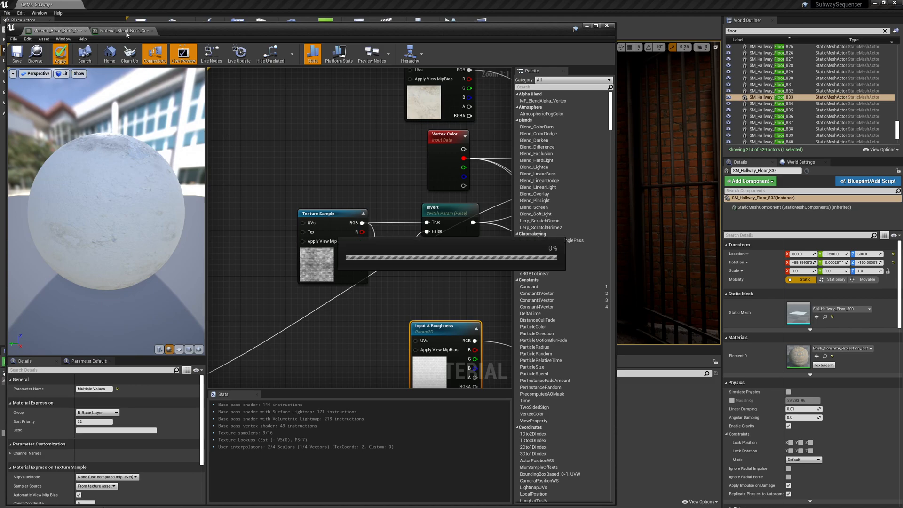
pyautogui.click(125, 31)
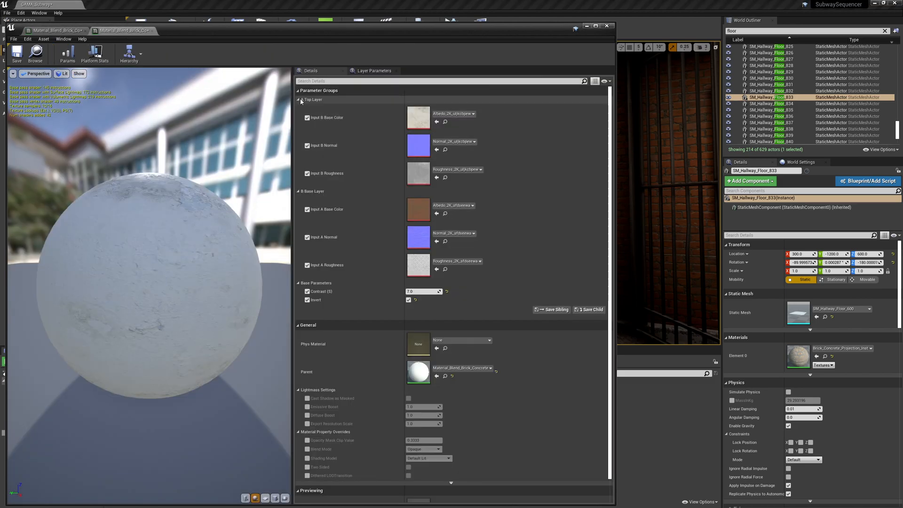
pyautogui.click(298, 100)
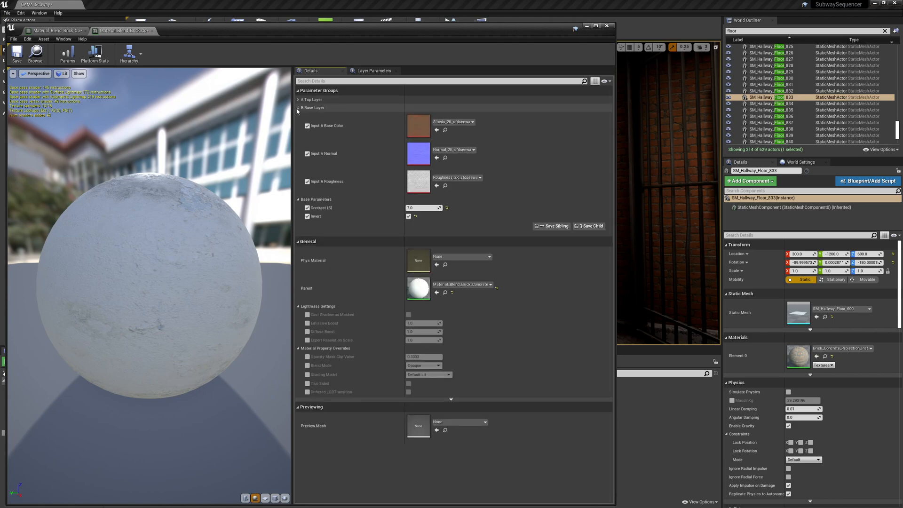
pyautogui.click(299, 108)
pyautogui.click(298, 116)
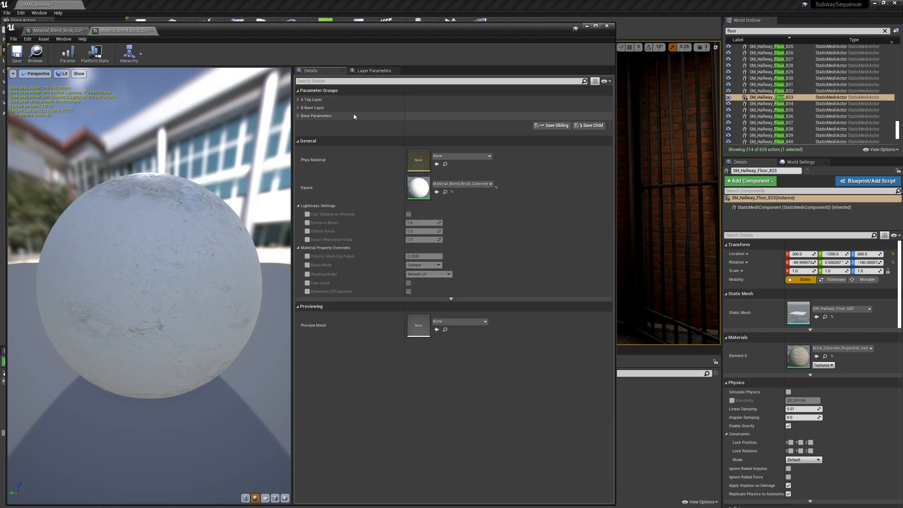
pyautogui.click(298, 116)
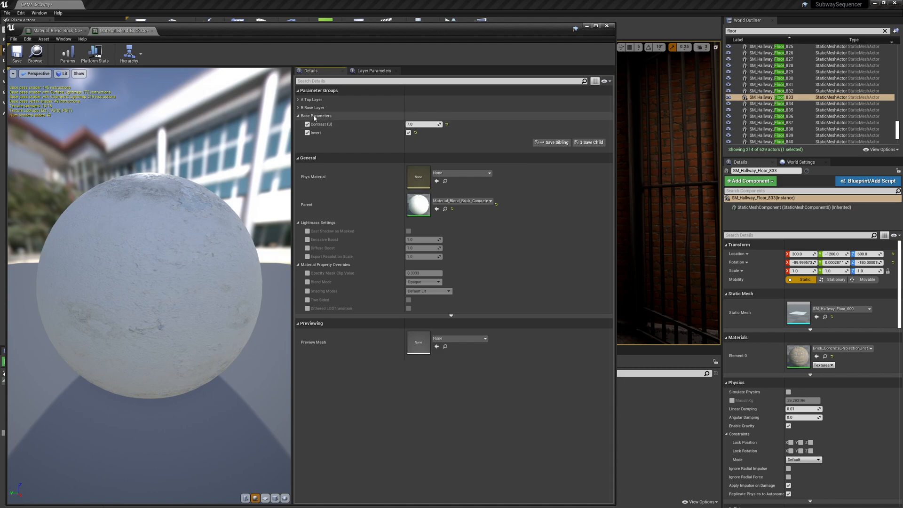
# Rename the Contrast and Invert parameters' group to "0 Base Parameters".
pyautogui.click(57, 30)
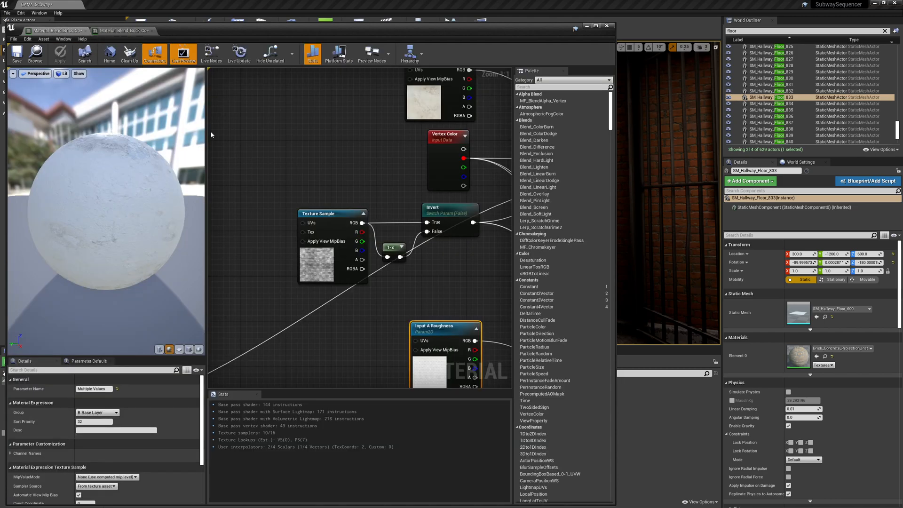
pyautogui.click(433, 208)
pyautogui.moveTo(247, 355); pyautogui.dragTo(428, 238, button='right')
pyautogui.moveTo(297, 256); pyautogui.dragTo(401, 207, button='right')
pyautogui.click(315, 240)
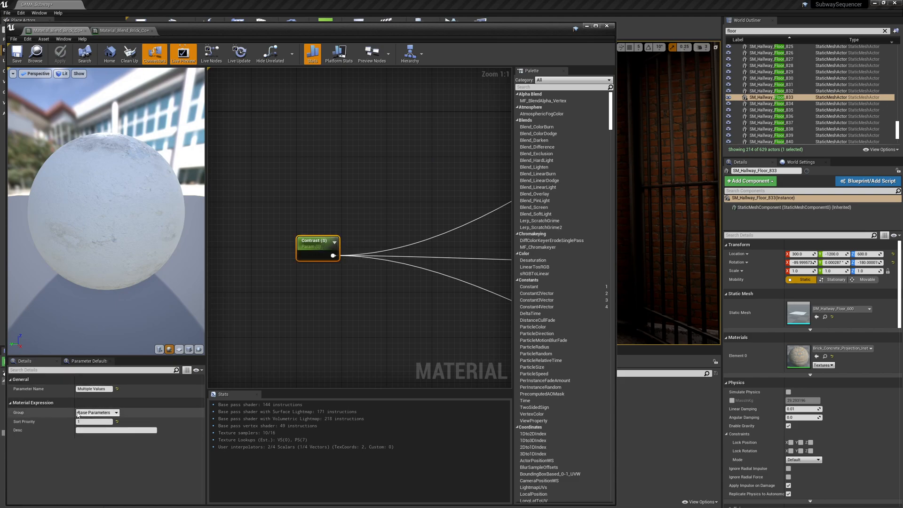
pyautogui.write('0')
pyautogui.press('Return')
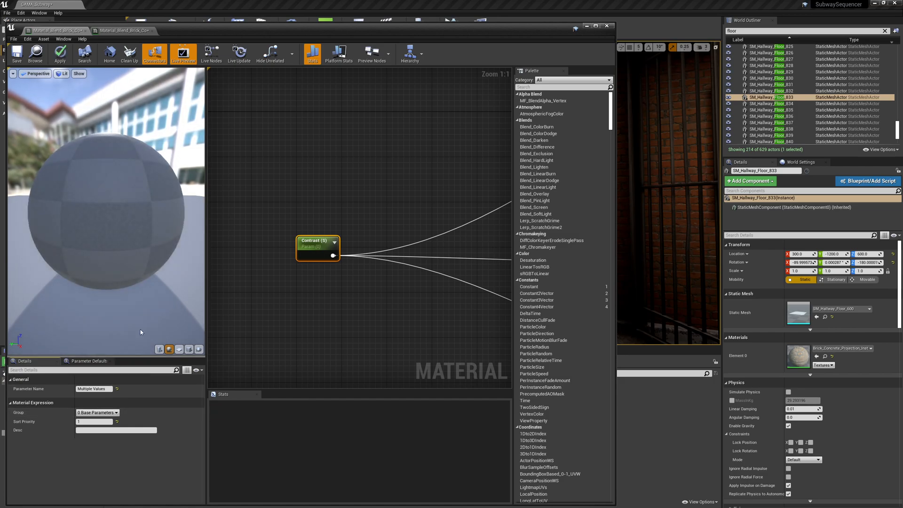
# Apply the group rename and review the resulting group order in the instance.
pyautogui.click(60, 52)
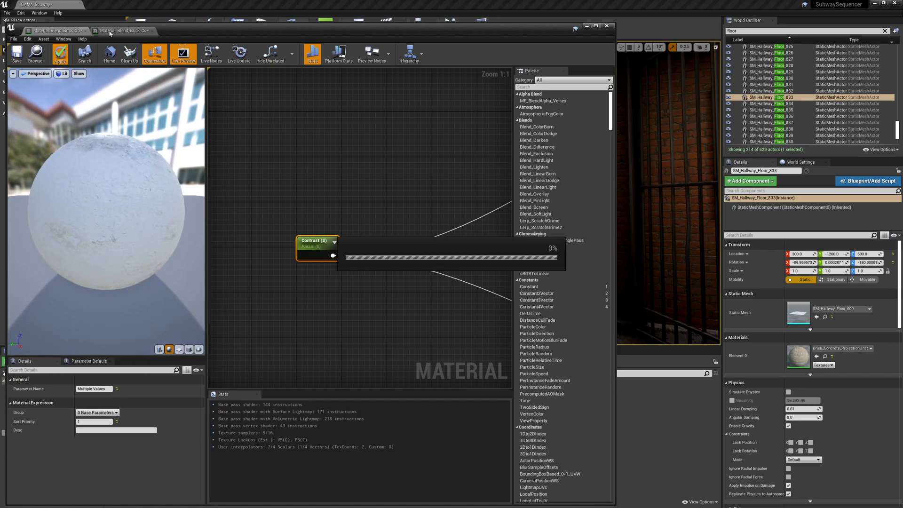
pyautogui.click(120, 30)
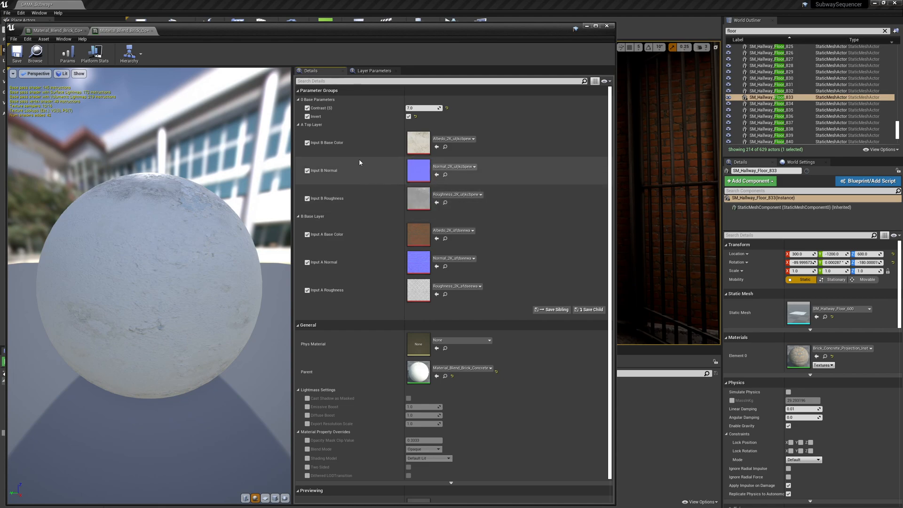
pyautogui.click(56, 30)
# Switch to the parent material's graph and set the Input A Base Color parameter's sort priority to 0.
pyautogui.moveTo(245, 163); pyautogui.dragTo(481, 320, button='right')
pyautogui.click(328, 133)
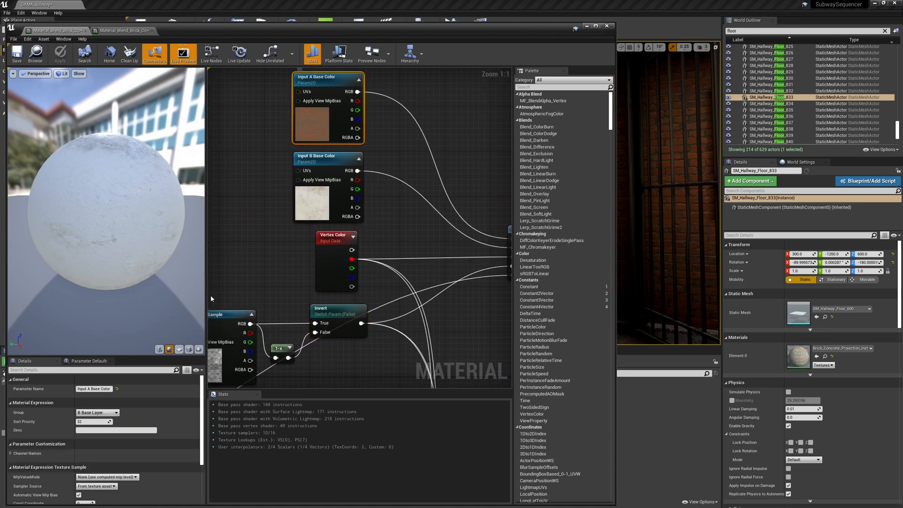
pyautogui.click(94, 422)
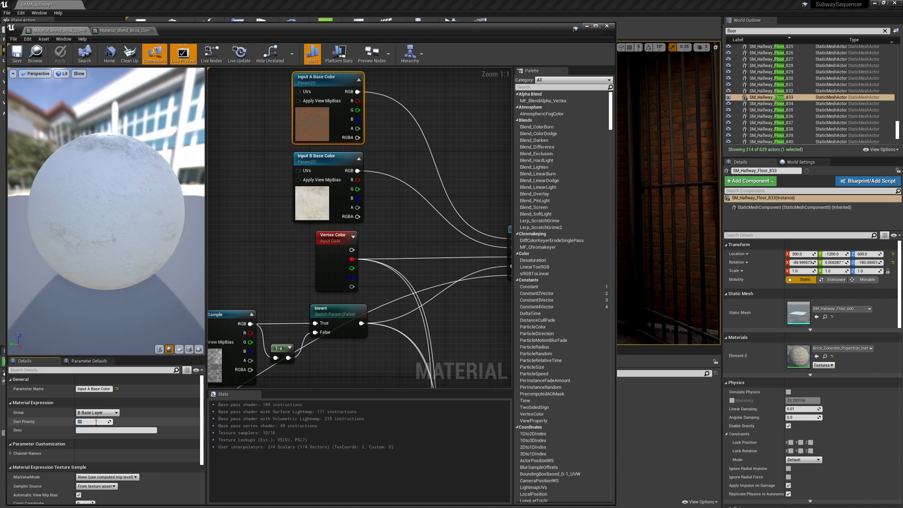
pyautogui.press('Return')
# Set the Input A Roughness parameter's sort priority to 1.
pyautogui.moveTo(298, 261); pyautogui.dragTo(337, 196, button='right')
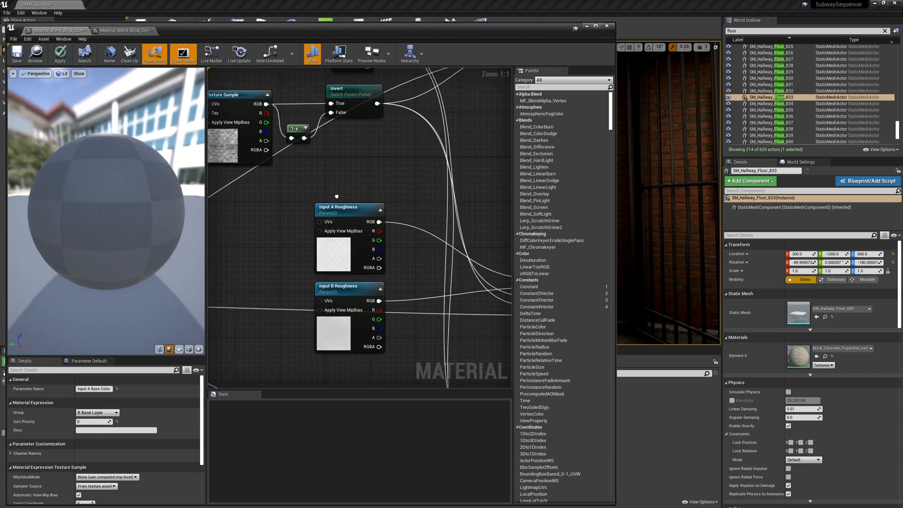
pyautogui.click(324, 259)
pyautogui.click(100, 421)
pyautogui.write('1')
pyautogui.press('Return')
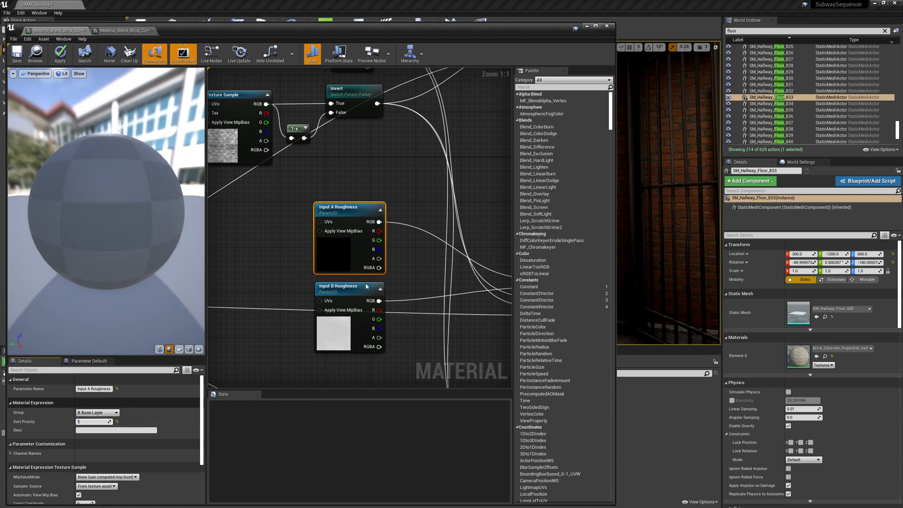
# Set the Input A Normal parameter's sort priority to 3.
pyautogui.moveTo(358, 330); pyautogui.dragTo(369, 133, button='right')
pyautogui.moveTo(336, 302); pyautogui.dragTo(342, 227, button='right')
pyautogui.click(342, 227)
pyautogui.click(94, 421)
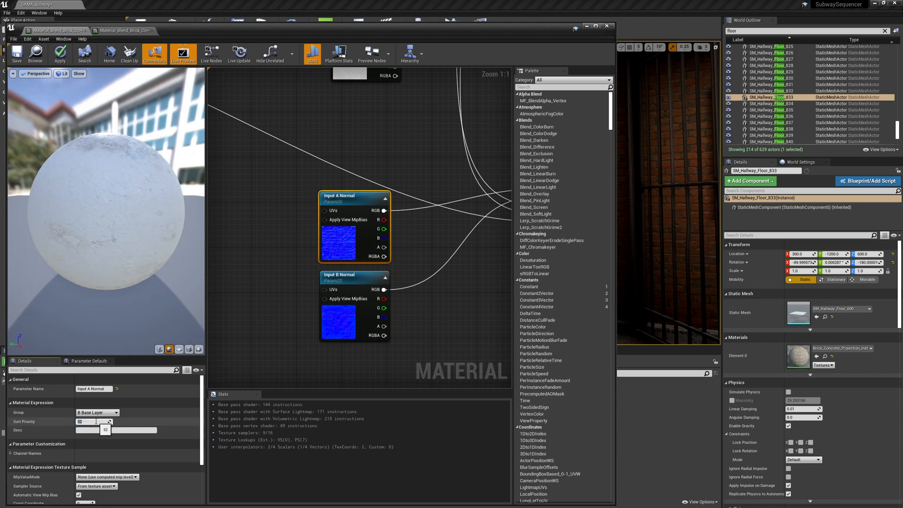
pyautogui.write('3')
pyautogui.press('Return')
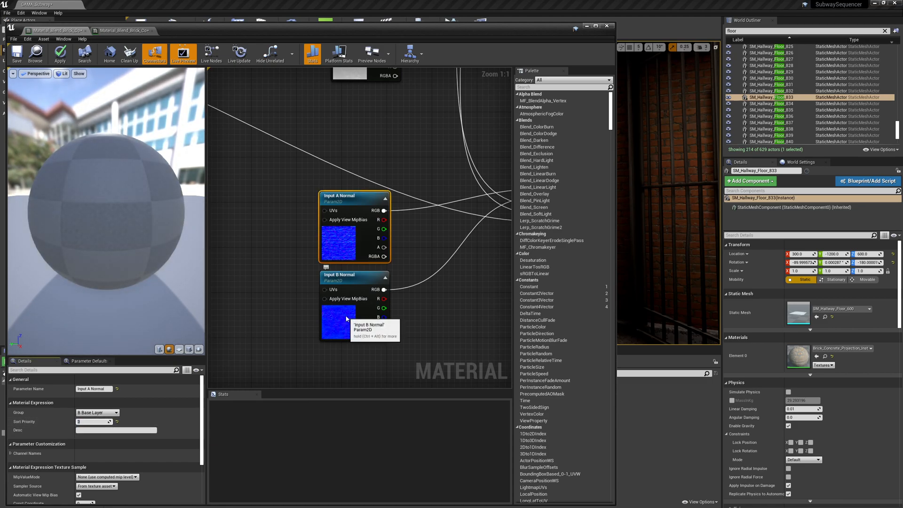
# Set the Input B Normal parameter's sort priority to 2.
pyautogui.click(351, 316)
pyautogui.click(83, 422)
pyautogui.write('3')
pyautogui.press('Return')
pyautogui.moveTo(313, 151); pyautogui.dragTo(308, 215, button='right')
pyautogui.click(331, 312)
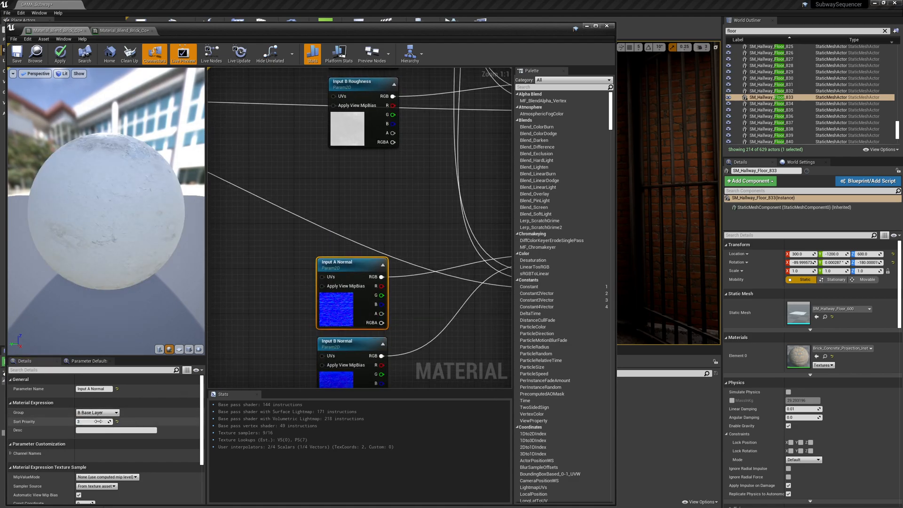
pyautogui.click(324, 372)
pyautogui.click(93, 422)
pyautogui.write('2')
pyautogui.press('Return')
# Inspect the sort priorities of the Input B Roughness and both base color parameters.
pyautogui.moveTo(332, 223); pyautogui.dragTo(325, 310, button='right')
pyautogui.click(342, 216)
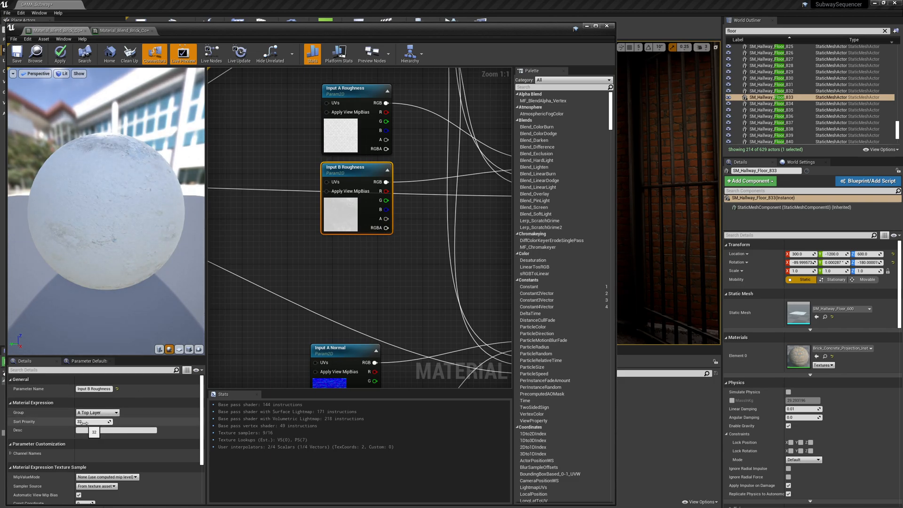
pyautogui.click(341, 136)
pyautogui.moveTo(297, 127); pyautogui.dragTo(302, 387, button='right')
pyautogui.moveTo(339, 176); pyautogui.dragTo(343, 253, button='right')
pyautogui.click(336, 199)
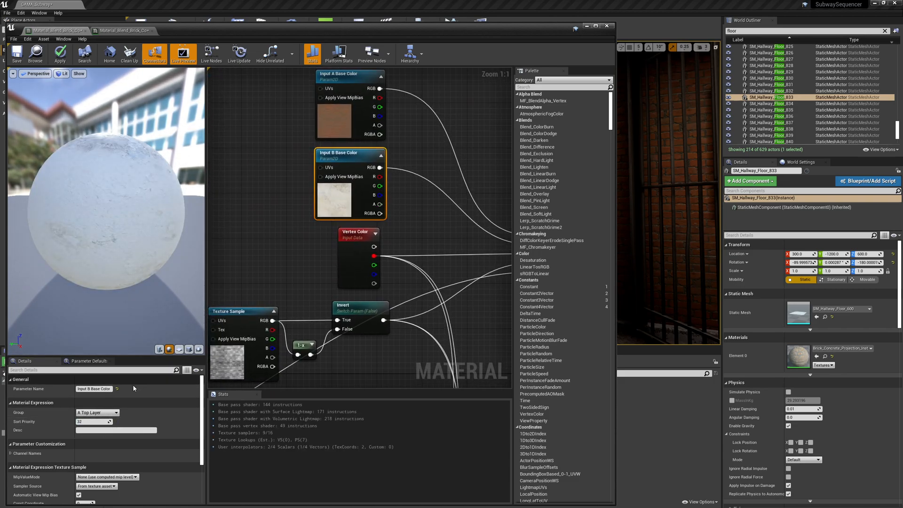
pyautogui.moveTo(260, 176); pyautogui.dragTo(340, 176, button='right')
pyautogui.click(321, 198)
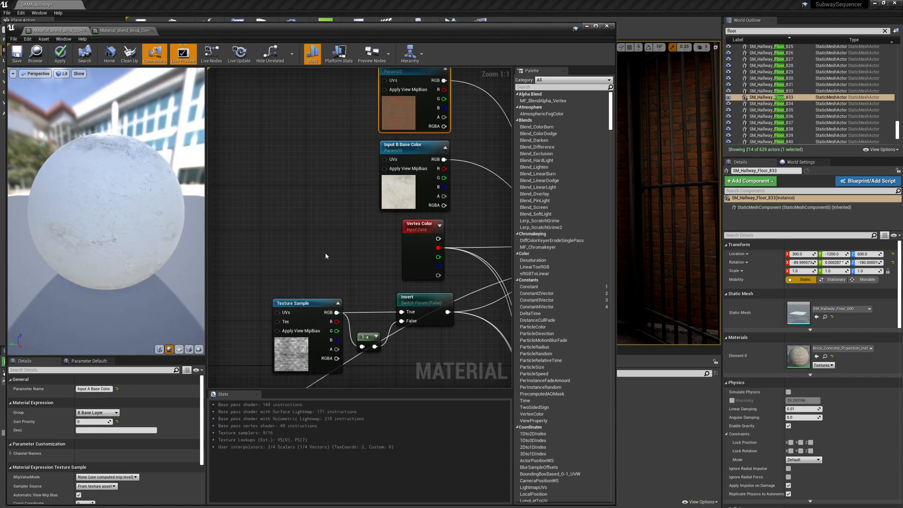
pyautogui.moveTo(275, 361); pyautogui.dragTo(353, 228, button='right')
pyautogui.moveTo(389, 295); pyautogui.dragTo(525, 147, button='right')
pyautogui.click(429, 166)
pyautogui.moveTo(316, 152); pyautogui.dragTo(302, 183, button='right')
# Set the Contrast parameter's sort priority to 0.
pyautogui.click(238, 221)
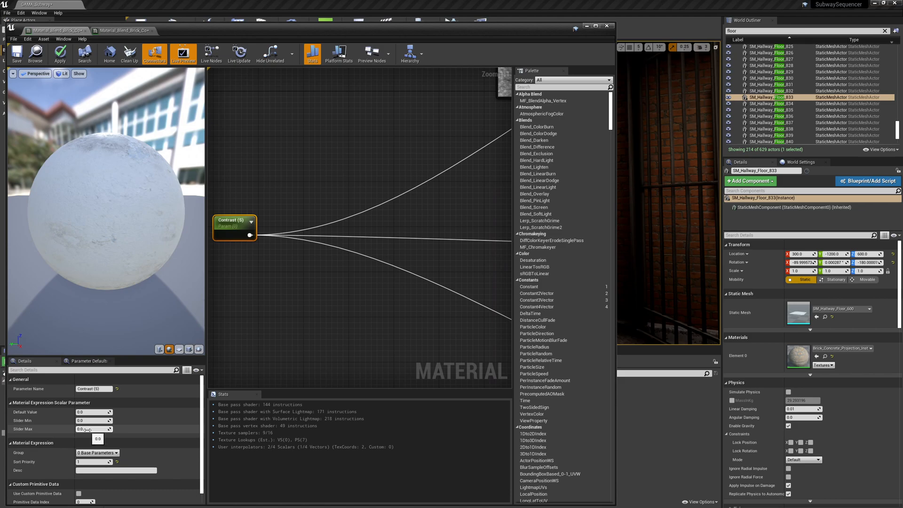
pyautogui.click(96, 460)
pyautogui.write('0')
# Set the Invert switch parameter's sort priority to 1.
pyautogui.moveTo(410, 205); pyautogui.dragTo(287, 304, button='right')
pyautogui.moveTo(383, 236); pyautogui.dragTo(251, 303, button='right')
pyautogui.click(381, 194)
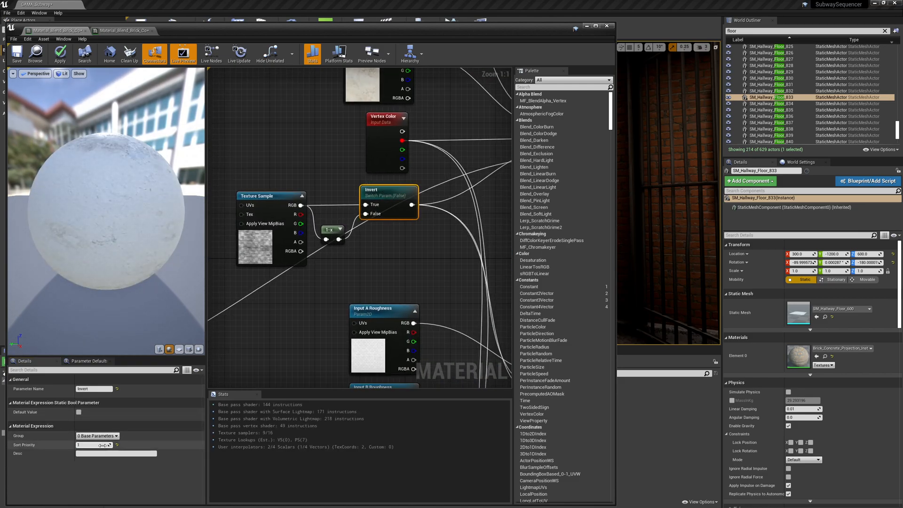
pyautogui.click(303, 308)
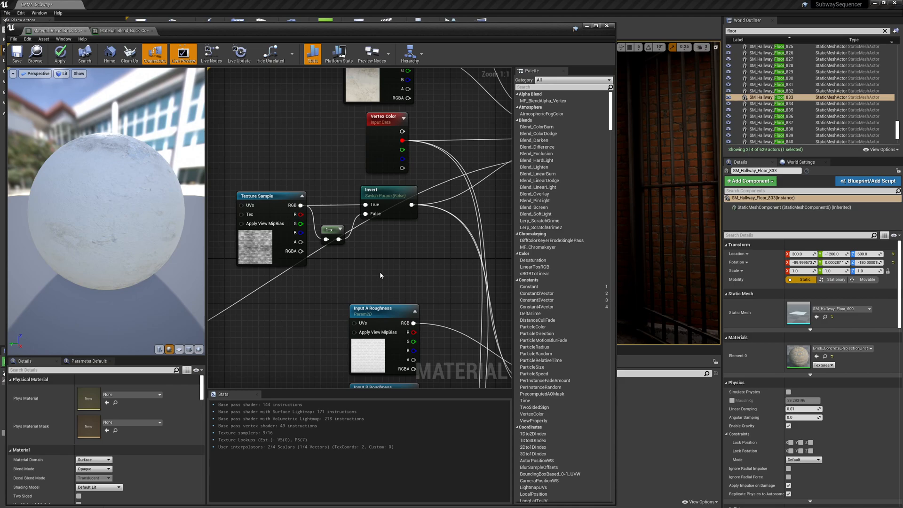
# Re-inspect the Contrast and Invert parameters' group and priority settings.
pyautogui.moveTo(273, 330); pyautogui.dragTo(496, 220, button='right')
pyautogui.moveTo(242, 297); pyautogui.dragTo(335, 255, button='right')
pyautogui.click(279, 243)
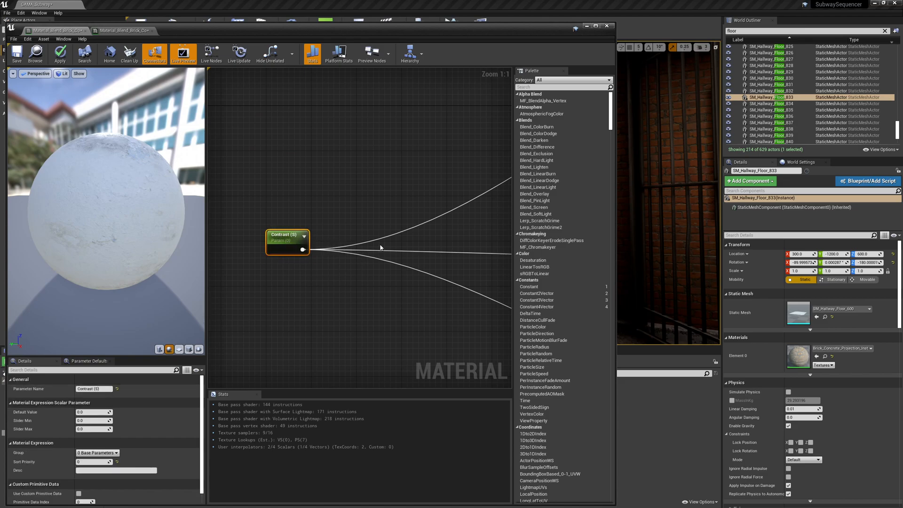
pyautogui.moveTo(470, 198); pyautogui.dragTo(328, 289, button='right')
pyautogui.moveTo(493, 187); pyautogui.dragTo(362, 258, button='right')
pyautogui.click(420, 200)
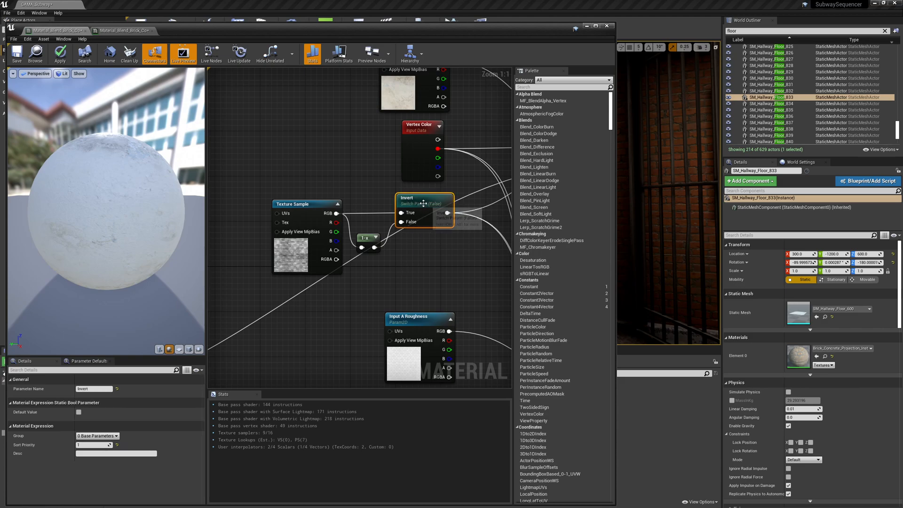
pyautogui.moveTo(399, 245); pyautogui.dragTo(494, 219, button='right')
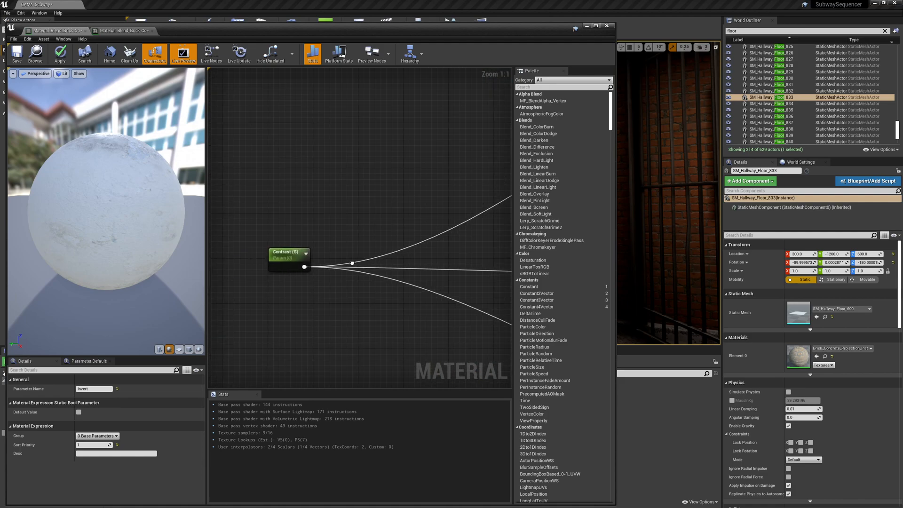
pyautogui.click(283, 255)
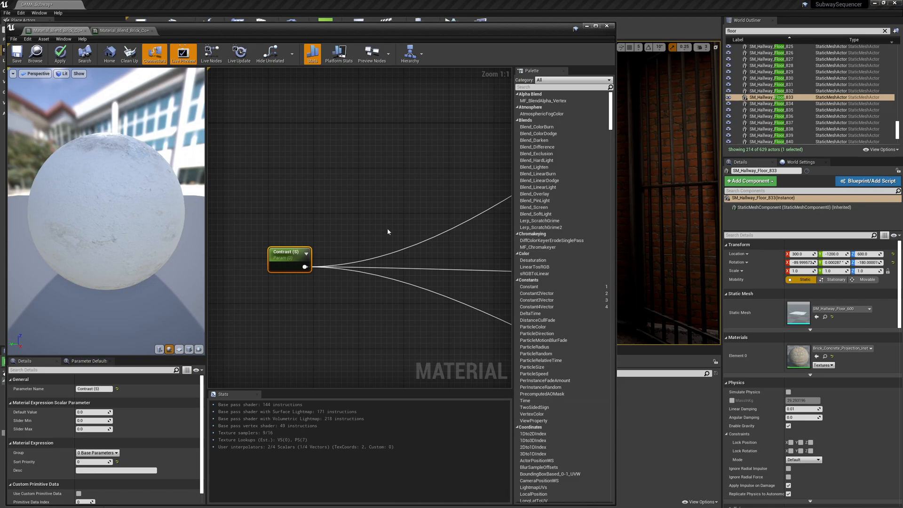
pyautogui.moveTo(418, 224); pyautogui.dragTo(373, 269, button='right')
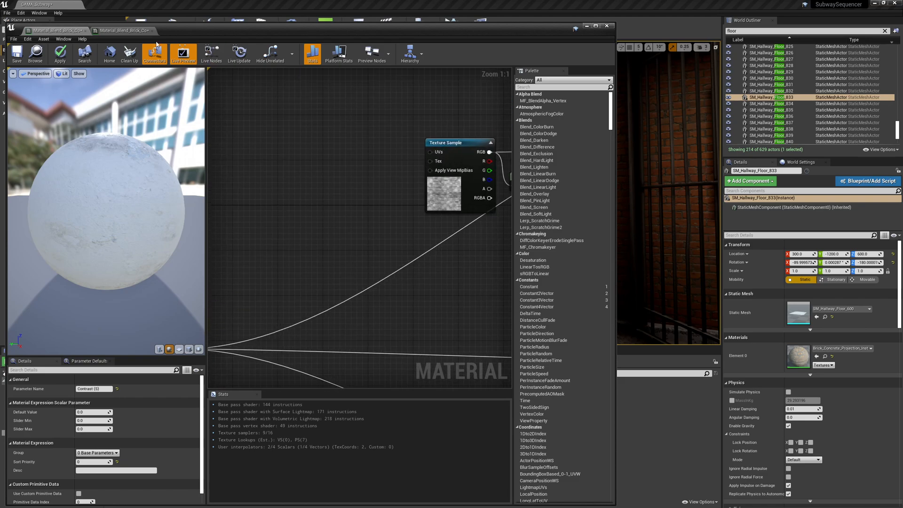
# Apply the material changes and collapse and expand the groups in the instance to review the parameter order.
pyautogui.click(58, 55)
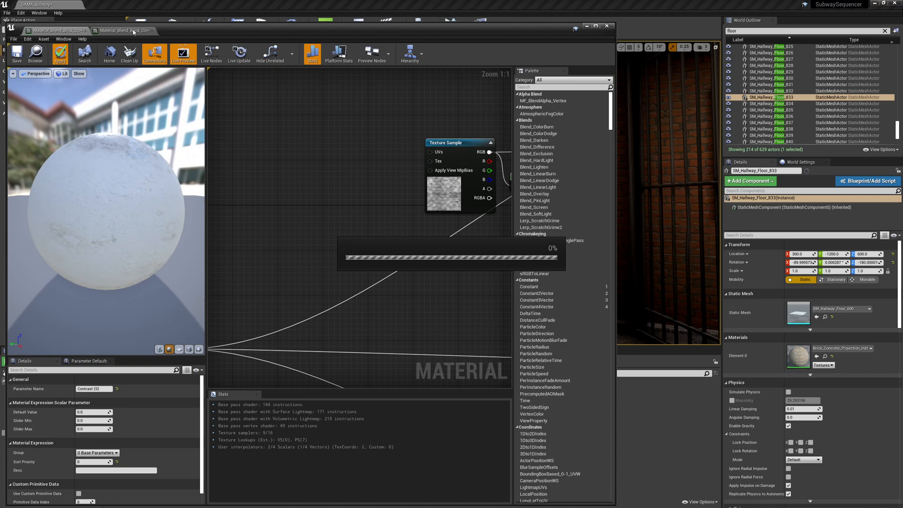
pyautogui.click(124, 31)
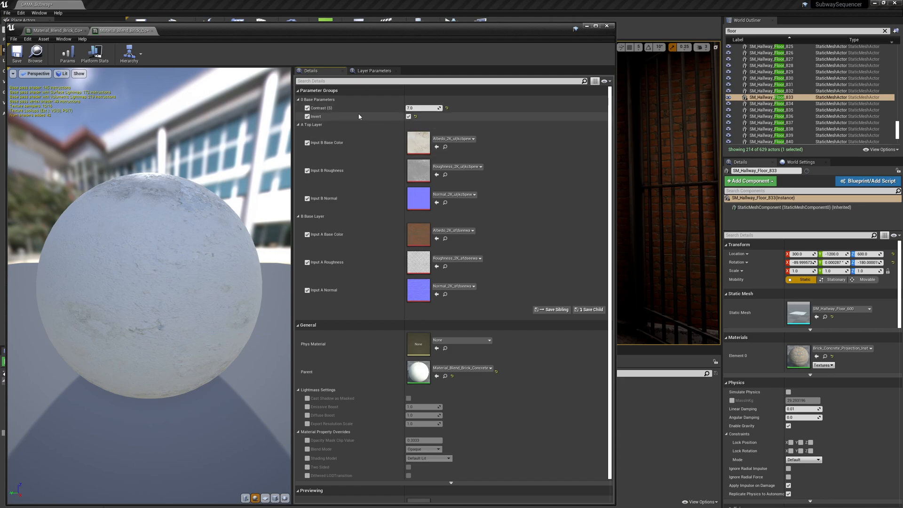
pyautogui.click(297, 125)
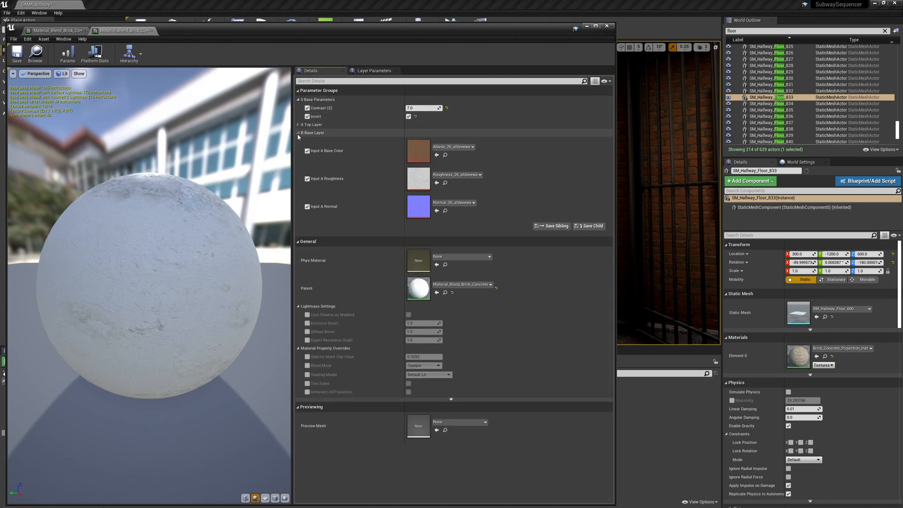
pyautogui.click(298, 133)
pyautogui.click(298, 100)
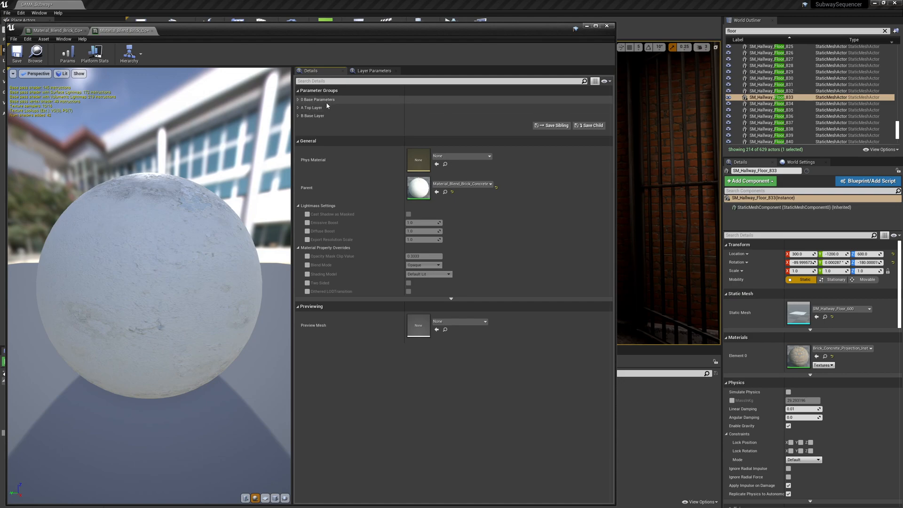
# Close the material instance and material editors and select a hallway floor piece in the level.
pyautogui.click(152, 31)
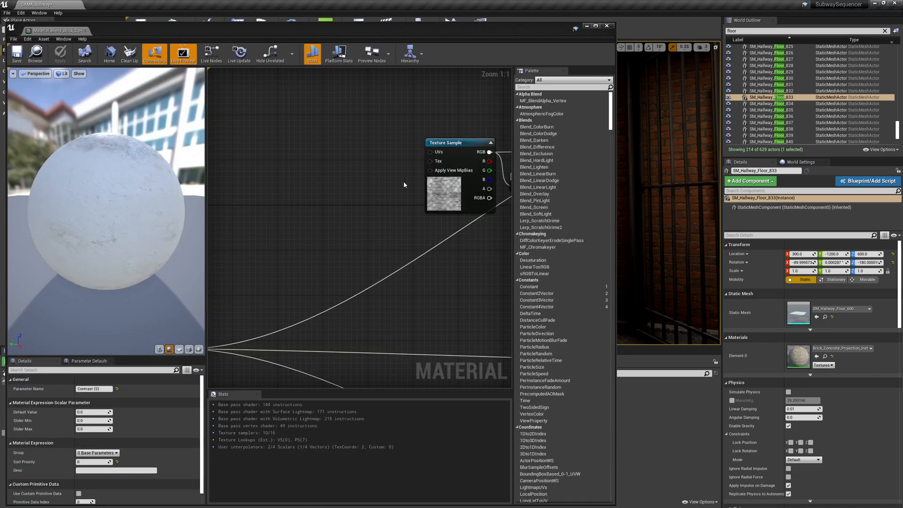
pyautogui.click(607, 26)
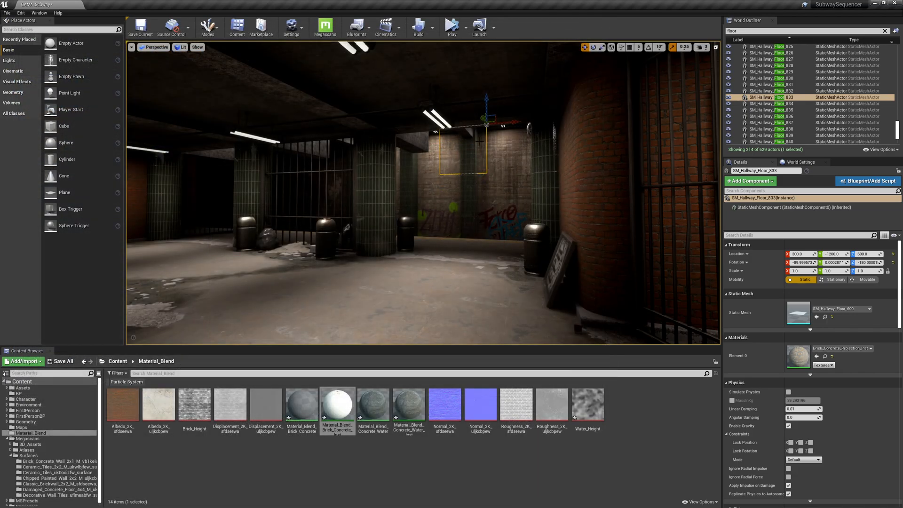
pyautogui.press('w')
pyautogui.moveTo(414, 203); pyautogui.dragTo(464, 194, button='right')
pyautogui.click(390, 203)
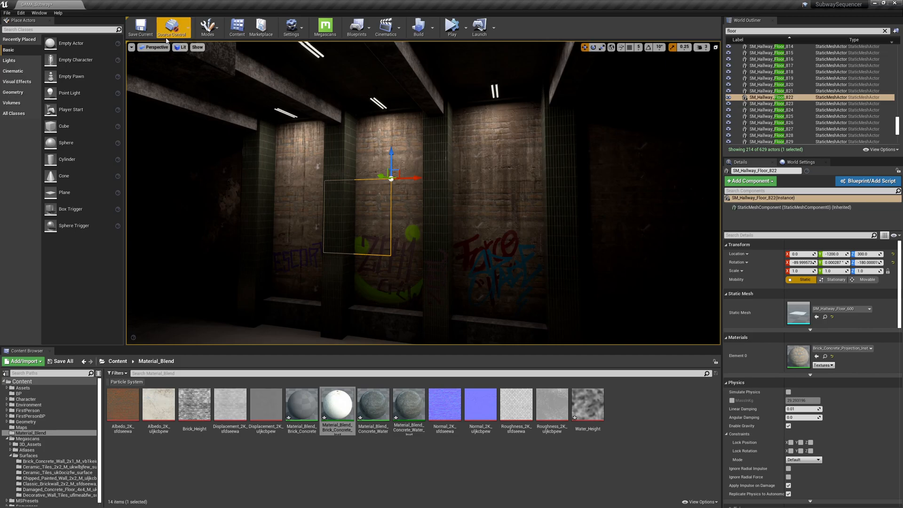
# Switch the viewport to the Unlit view mode.
pyautogui.click(180, 48)
pyautogui.click(190, 69)
pyautogui.moveTo(423, 154); pyautogui.dragTo(367, 151, button='right')
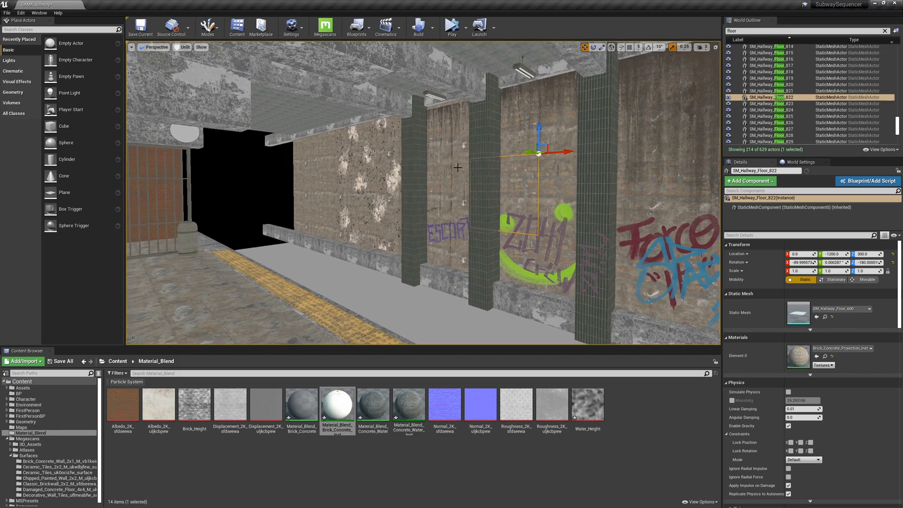
# Select three hallway floor pieces in the viewport.
pyautogui.click(308, 147)
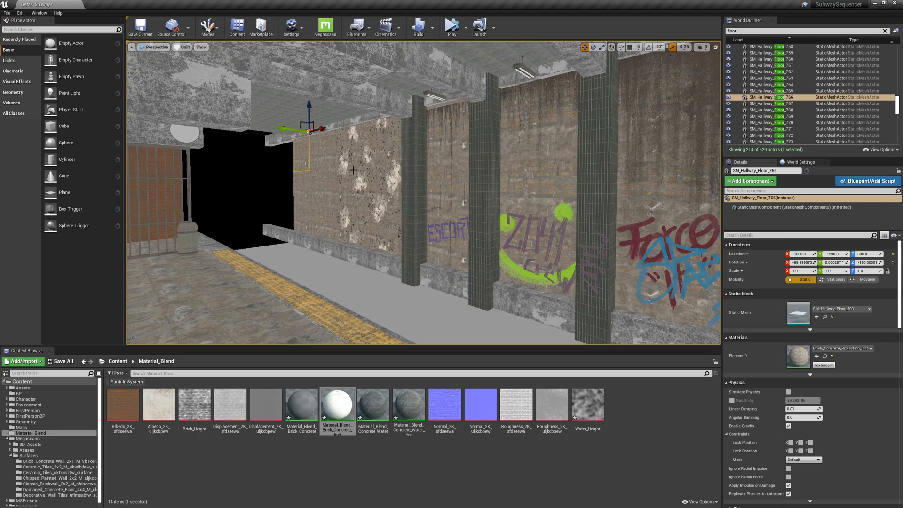
pyautogui.keyDown('ctrl'); pyautogui.click(541, 202); pyautogui.keyUp('ctrl')
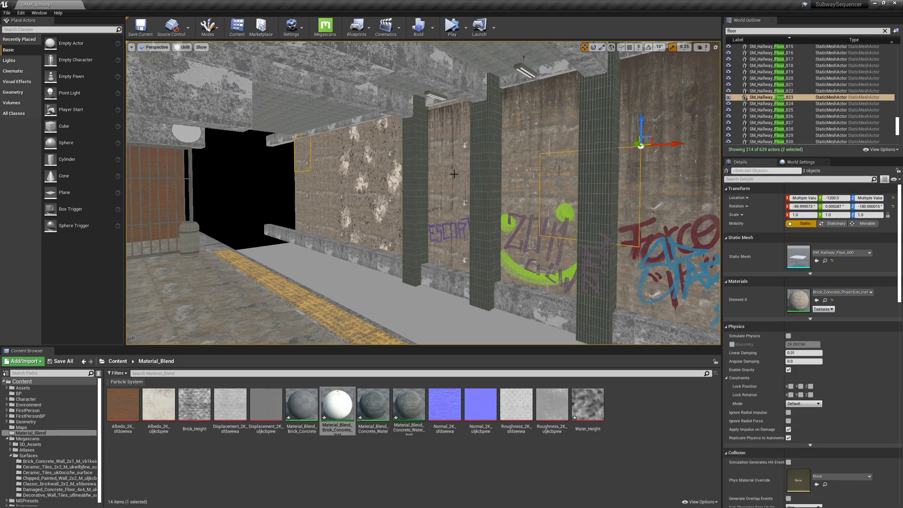
pyautogui.moveTo(456, 156); pyautogui.dragTo(456, 155, button='right')
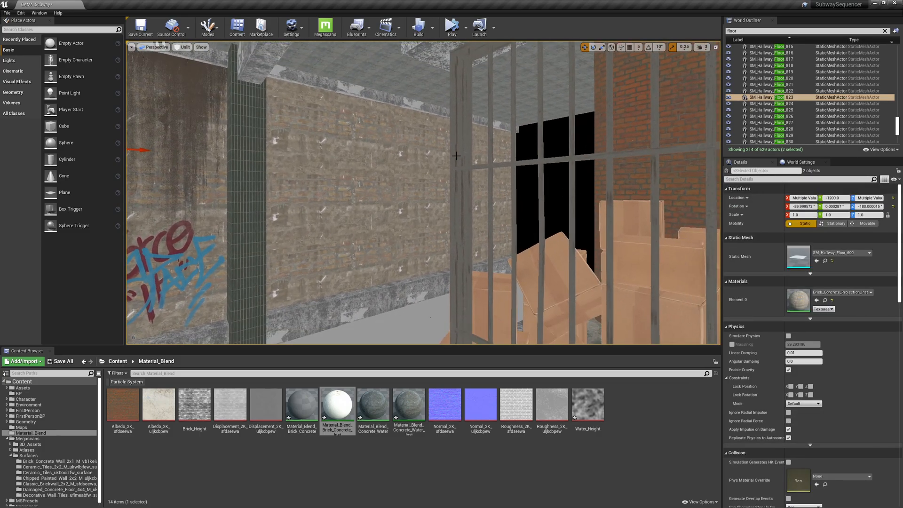
pyautogui.keyDown('ctrl'); pyautogui.click(499, 190); pyautogui.keyUp('ctrl')
pyautogui.moveTo(507, 201); pyautogui.dragTo(497, 201, button='right')
pyautogui.moveTo(514, 157); pyautogui.dragTo(541, 157, button='right')
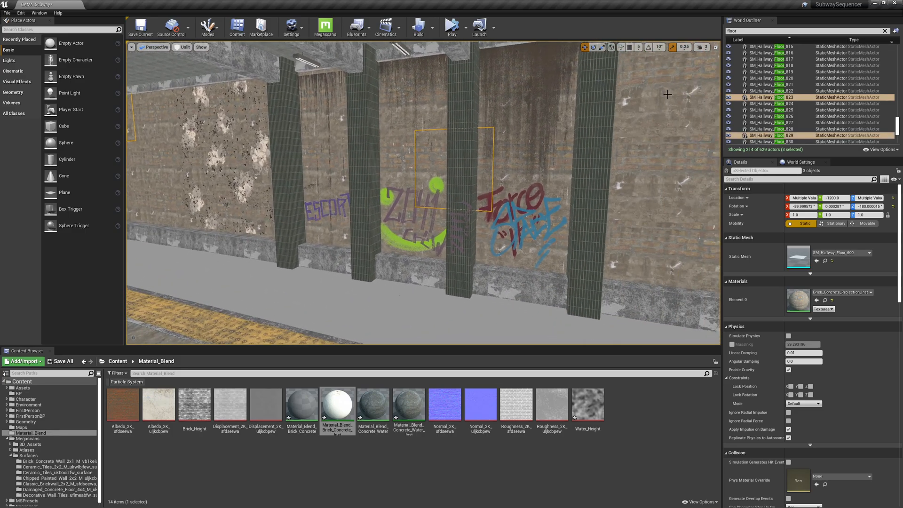
# Switch to the maximized top view and box-select all the hallway floor pieces.
pyautogui.click(715, 48)
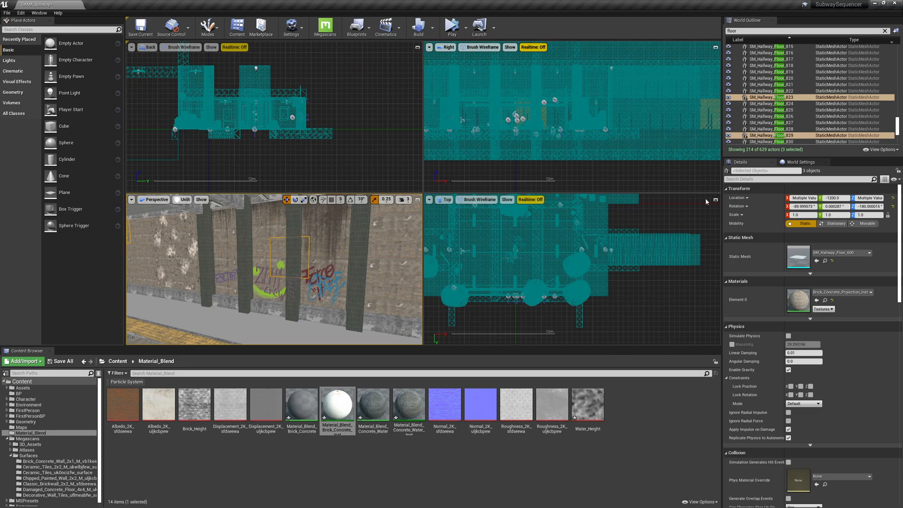
pyautogui.moveTo(588, 234); pyautogui.dragTo(588, 300, button='right')
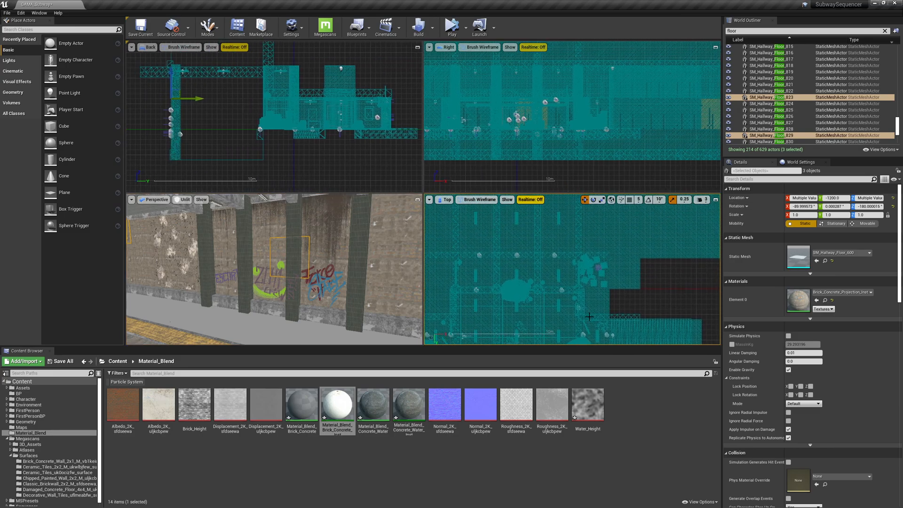
pyautogui.moveTo(579, 267); pyautogui.dragTo(577, 326, button='right')
pyautogui.scroll(-3, 578, 325)
pyautogui.scroll(-5, 585, 266)
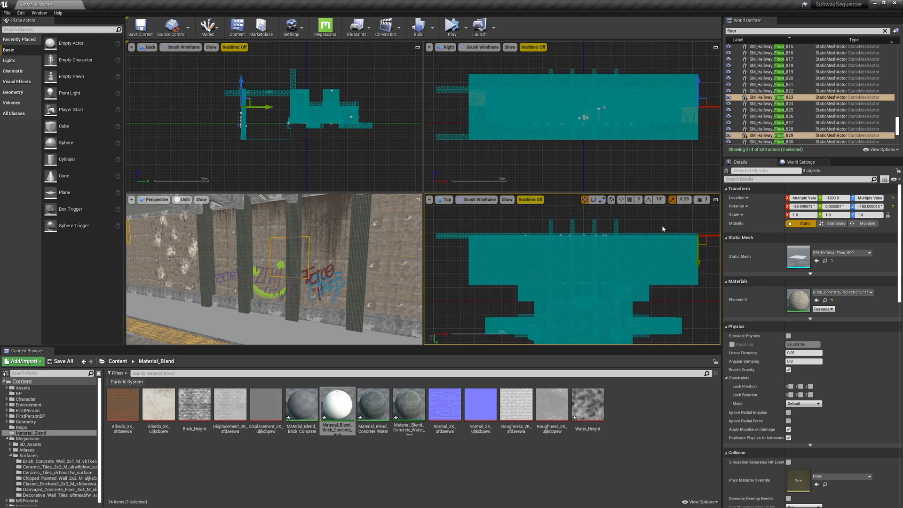
pyautogui.click(716, 200)
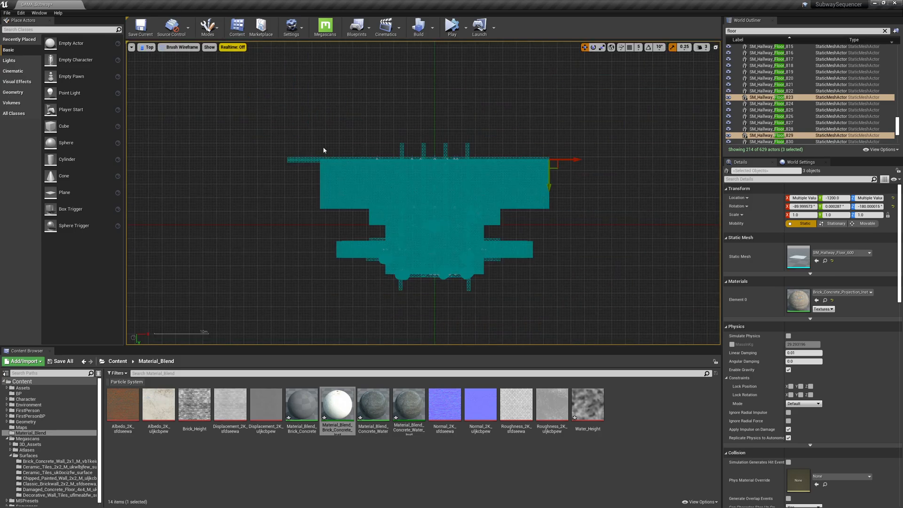
pyautogui.scroll(2, 381, 188)
pyautogui.moveTo(207, 123); pyautogui.dragTo(720, 168)
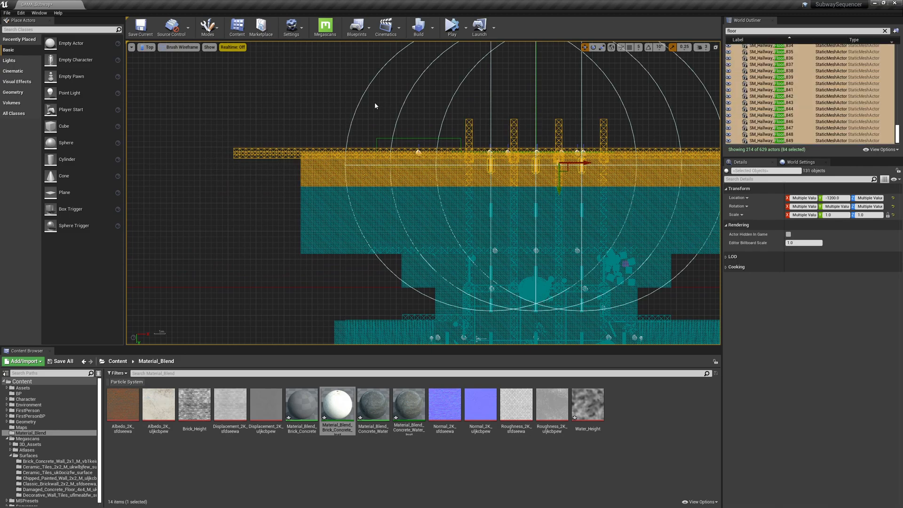
# Try box-selecting hallway wall pieces in the top view, then undo the selection and an accidental move.
pyautogui.keyDown('alt'); pyautogui.moveTo(194, 86); pyautogui.dragTo(767, 154); pyautogui.keyUp('alt')
pyautogui.keyDown('alt'); pyautogui.moveTo(242, 208); pyautogui.dragTo(835, 168); pyautogui.keyUp('alt')
pyautogui.keyDown('alt'); pyautogui.moveTo(234, 195); pyautogui.dragTo(802, 164); pyautogui.keyUp('alt')
pyautogui.keyDown('alt'); pyautogui.moveTo(206, 123); pyautogui.dragTo(798, 155); pyautogui.keyUp('alt')
pyautogui.scroll(5, 466, 175)
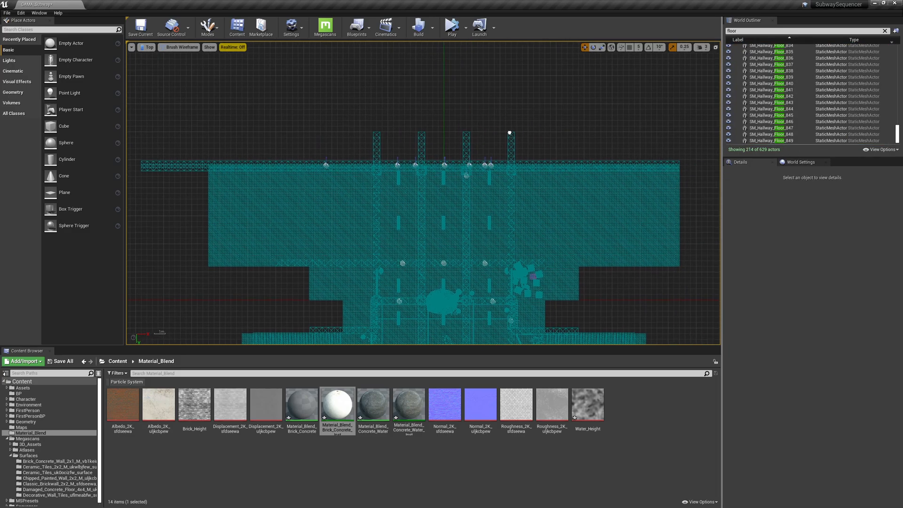
pyautogui.hotkey('ctrl', 'z')
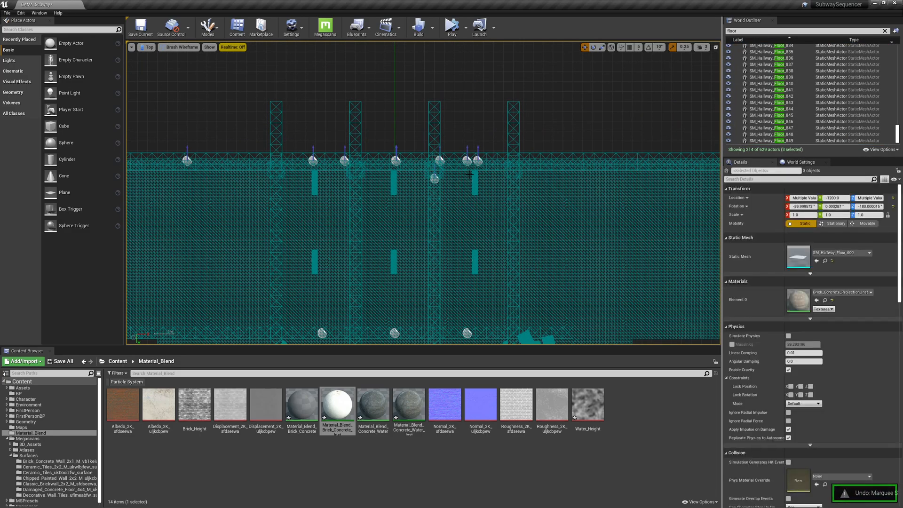
pyautogui.moveTo(637, 142); pyautogui.dragTo(619, 145, button='right')
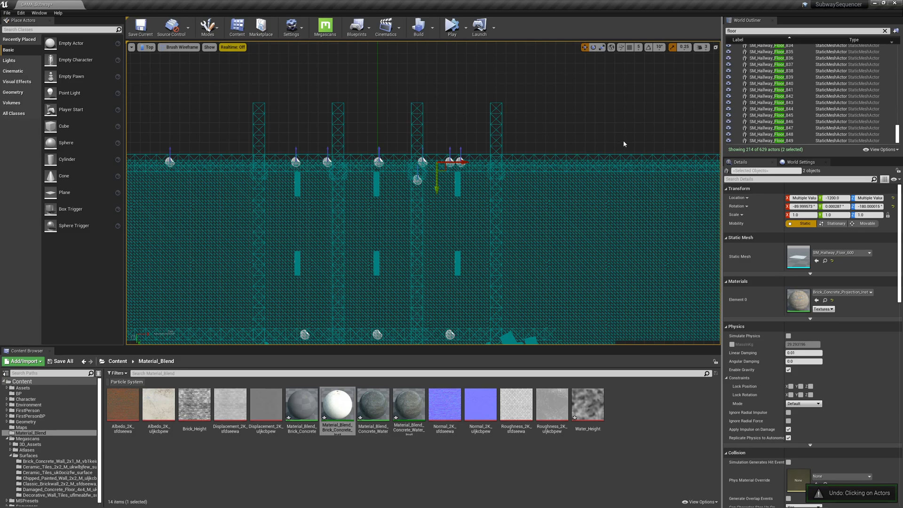
pyautogui.hotkey('ctrl', 'z')
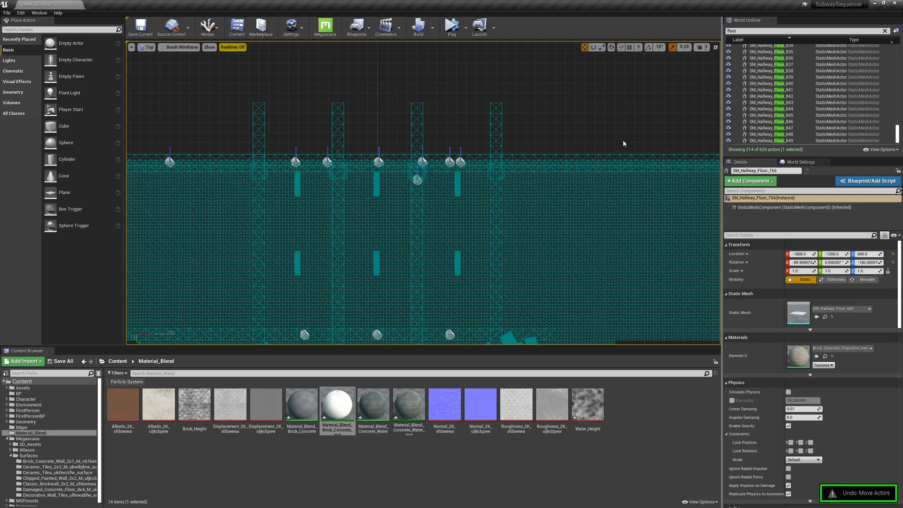
# Select three wall pieces along the train side in the perspective view.
pyautogui.click(716, 47)
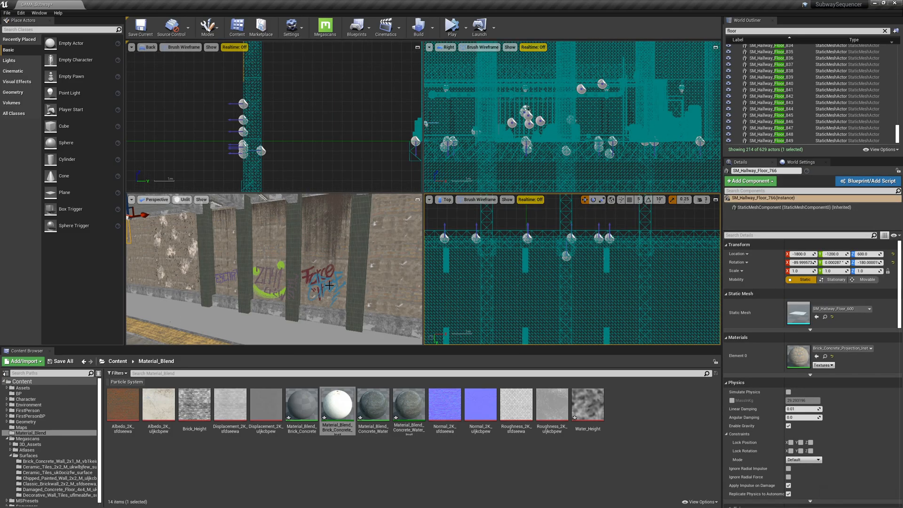
pyautogui.click(391, 267)
pyautogui.moveTo(660, 133); pyautogui.dragTo(612, 136, button='right')
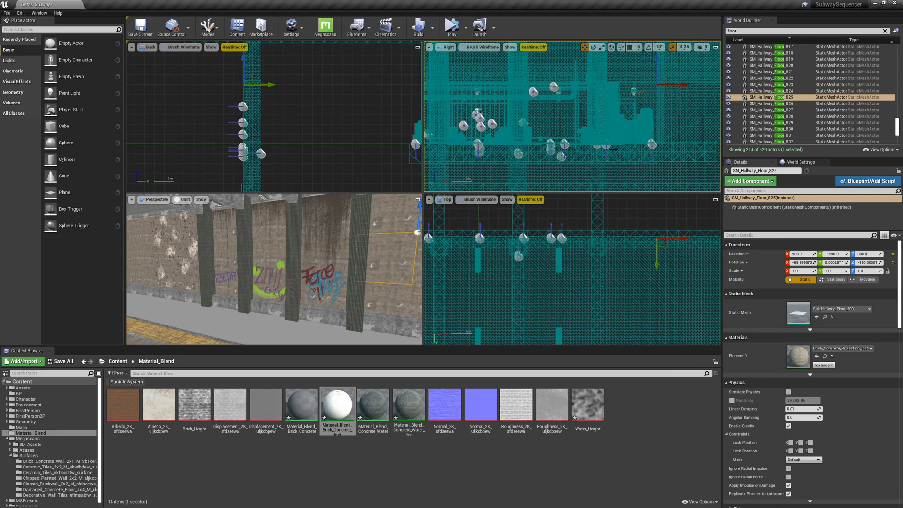
pyautogui.click(654, 242)
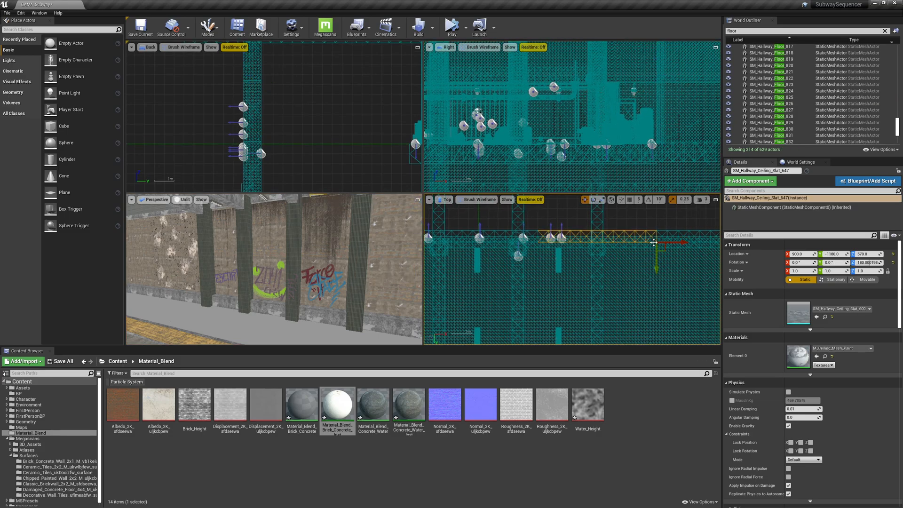
pyautogui.click(278, 233)
pyautogui.keyDown('ctrl'); pyautogui.click(335, 225); pyautogui.keyUp('ctrl')
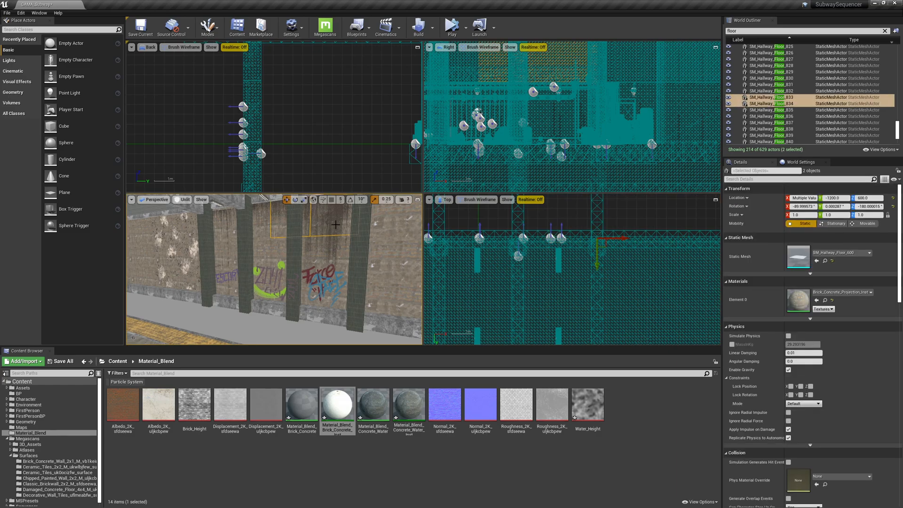
pyautogui.keyDown('ctrl'); pyautogui.click(391, 220); pyautogui.keyUp('ctrl')
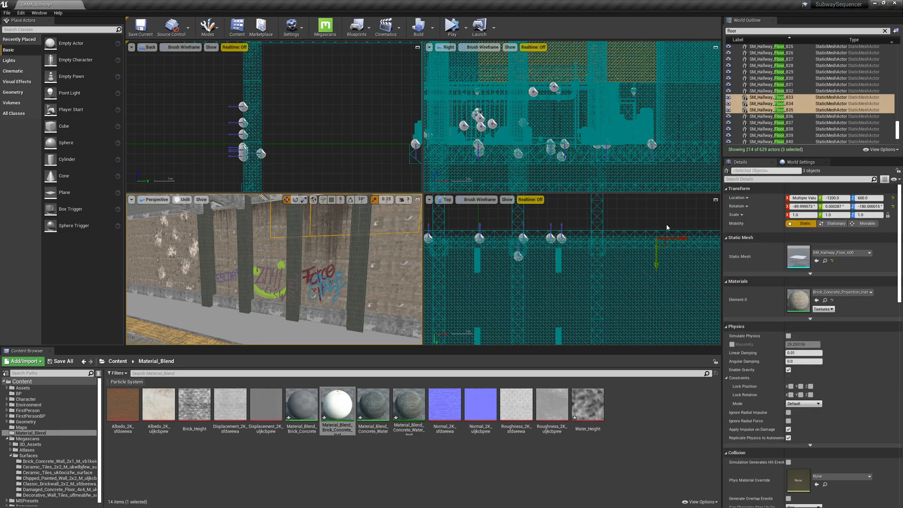
pyautogui.click(716, 200)
# Box-select all the wall pieces along the train side in the maximized top view.
pyautogui.scroll(5, 498, 184)
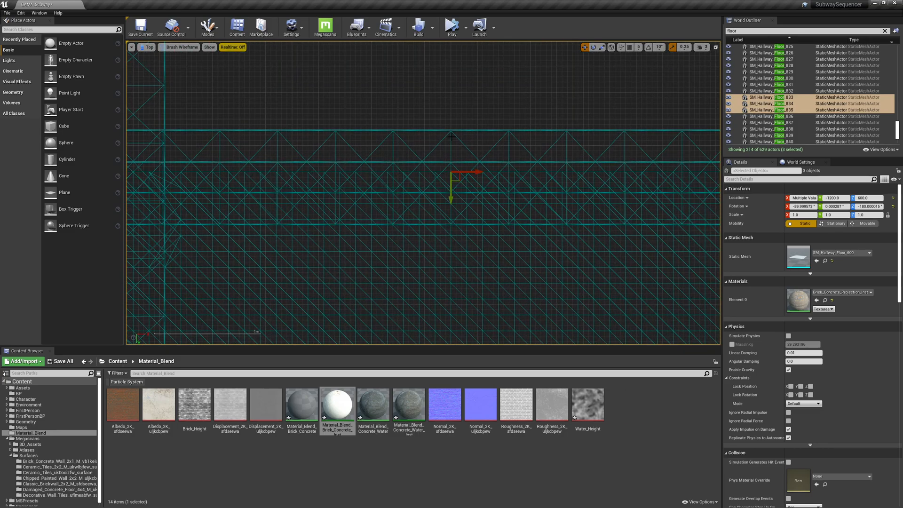
pyautogui.moveTo(420, 105)
pyautogui.mouseDown()
pyautogui.moveTo(500, 264)
pyautogui.moveTo(453, 171)
pyautogui.moveTo(490, 240)
pyautogui.moveTo(492, 264)
pyautogui.mouseUp()
pyautogui.moveTo(398, 112); pyautogui.dragTo(495, 156)
pyautogui.scroll(-12, 477, 181)
pyautogui.moveTo(439, 238); pyautogui.dragTo(550, 240, button='right')
pyautogui.scroll(-5, 550, 240)
pyautogui.moveTo(459, 204); pyautogui.dragTo(522, 195, button='right')
pyautogui.moveTo(186, 169)
pyautogui.mouseDown(button='right')
pyautogui.moveTo(207, 167)
pyautogui.moveTo(177, 161)
pyautogui.mouseUp(button='right')
pyautogui.scroll(-1, 207, 166)
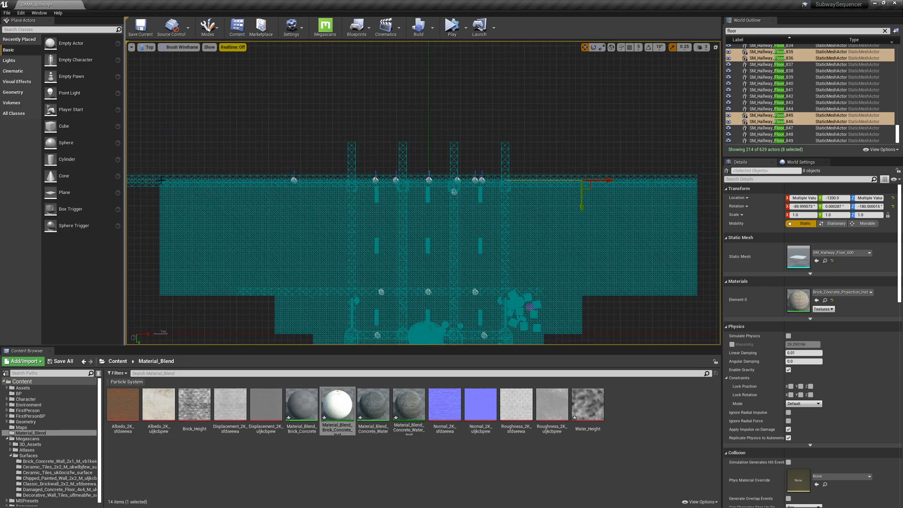
pyautogui.moveTo(156, 177); pyautogui.dragTo(705, 182)
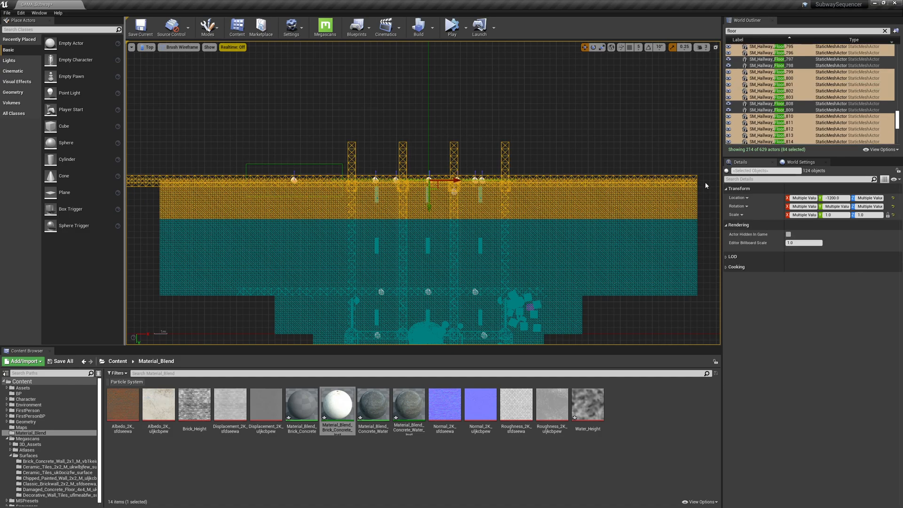
pyautogui.moveTo(703, 230); pyautogui.dragTo(159, 188)
pyautogui.moveTo(198, 147); pyautogui.dragTo(706, 176)
pyautogui.moveTo(682, 228); pyautogui.dragTo(227, 189)
pyautogui.moveTo(147, 207); pyautogui.dragTo(688, 185)
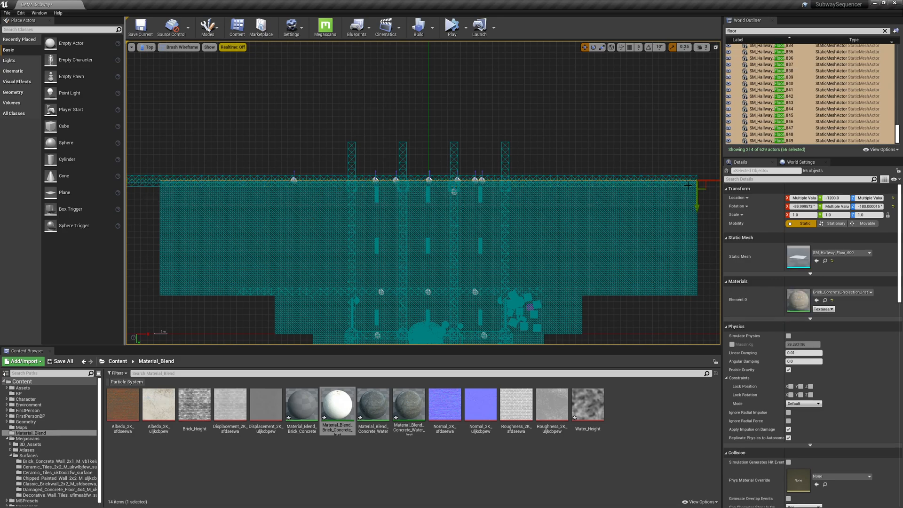
# Maximize the perspective viewport to inspect the selected wall pieces.
pyautogui.click(716, 47)
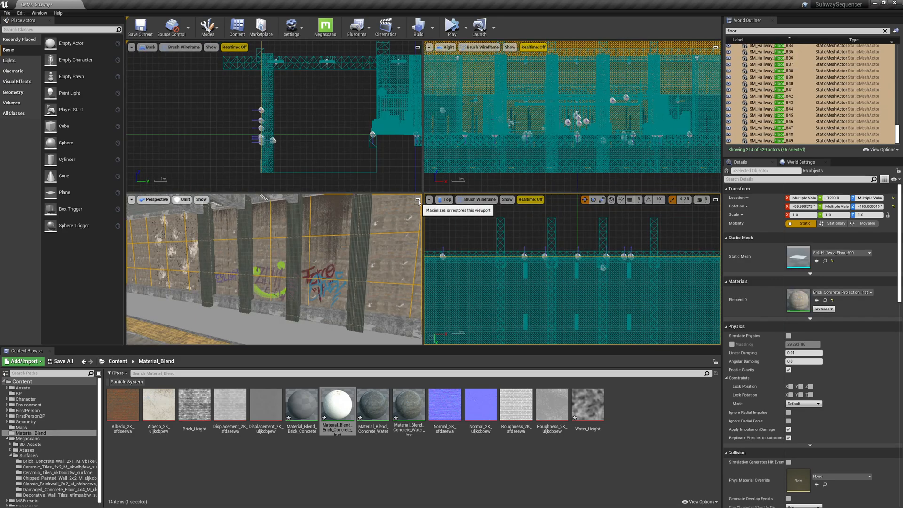
pyautogui.click(418, 200)
pyautogui.moveTo(504, 227)
pyautogui.mouseDown(button='right')
pyautogui.moveTo(485, 228)
pyautogui.moveTo(504, 227)
pyautogui.mouseUp(button='right')
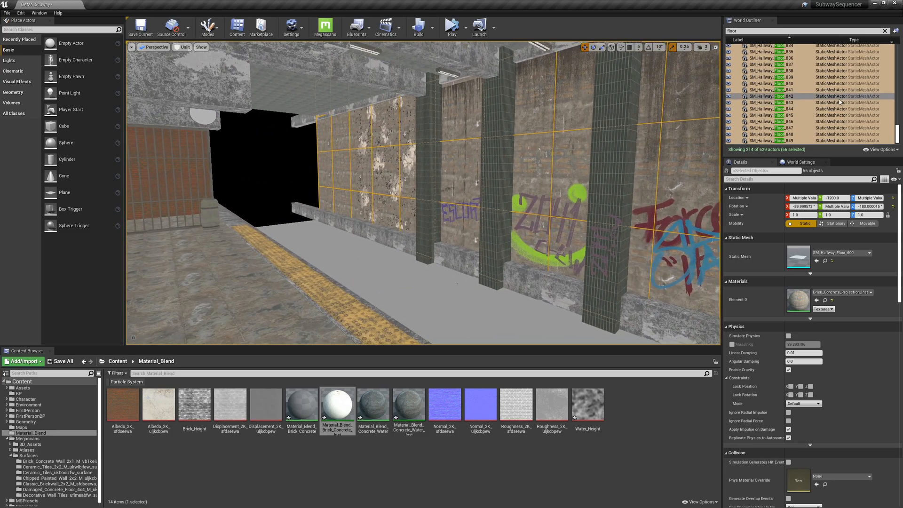
pyautogui.scroll(10, 810, 99)
pyautogui.scroll(15, 809, 94)
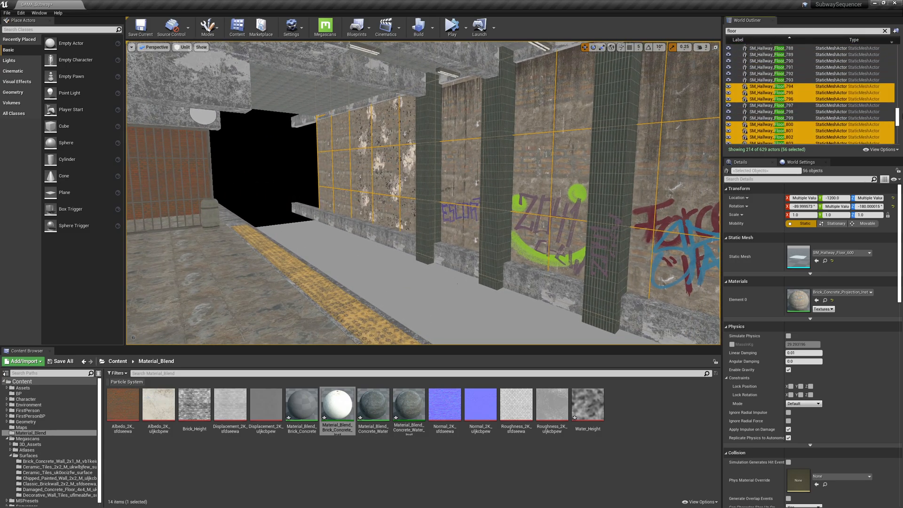
pyautogui.scroll(-13, 809, 94)
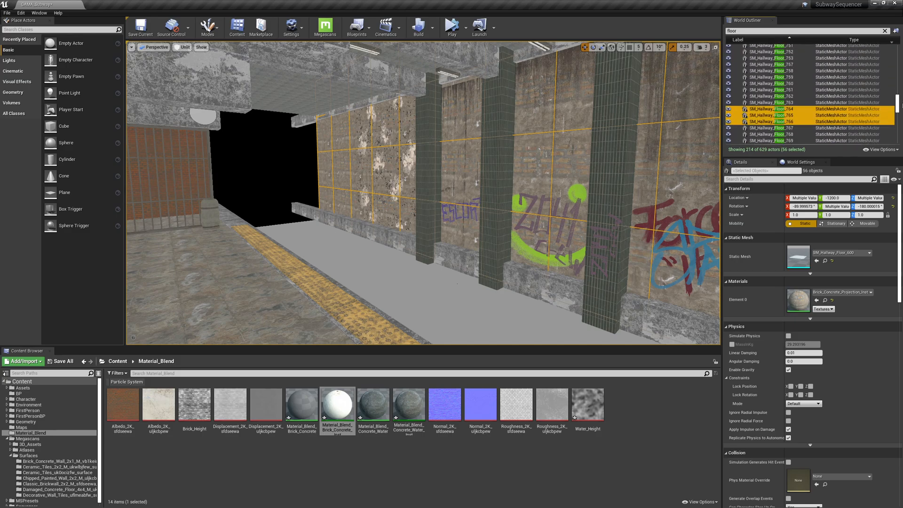
# Group the selected wall pieces into a new outliner folder named Wall Train Back.
pyautogui.click(897, 33)
pyautogui.moveTo(898, 117); pyautogui.dragTo(900, 52)
pyautogui.click(762, 54)
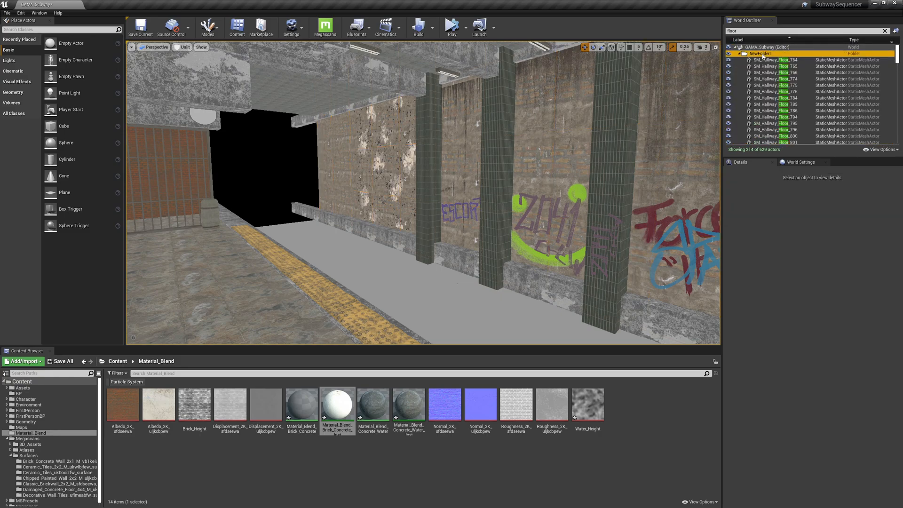
pyautogui.doubleClick(764, 54)
pyautogui.doubleClick(763, 55)
pyautogui.click(764, 54)
pyautogui.write('Wall Train')
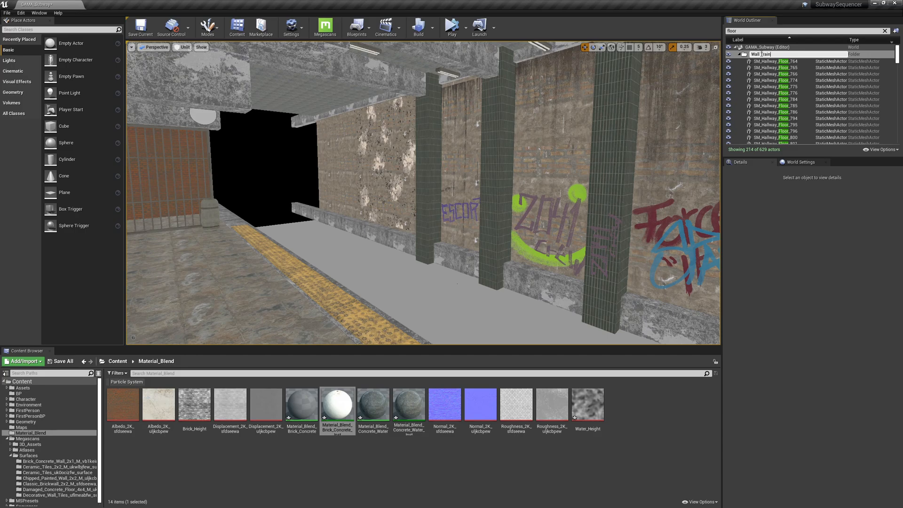
pyautogui.write(' Back')
pyautogui.press('Return')
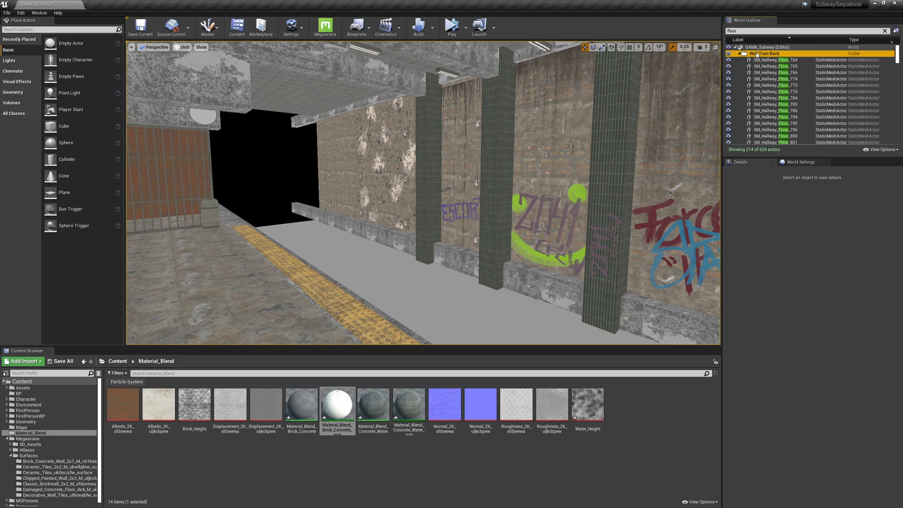
# Select all actors contained in the Wall Train Back folder.
pyautogui.rightClick(757, 55)
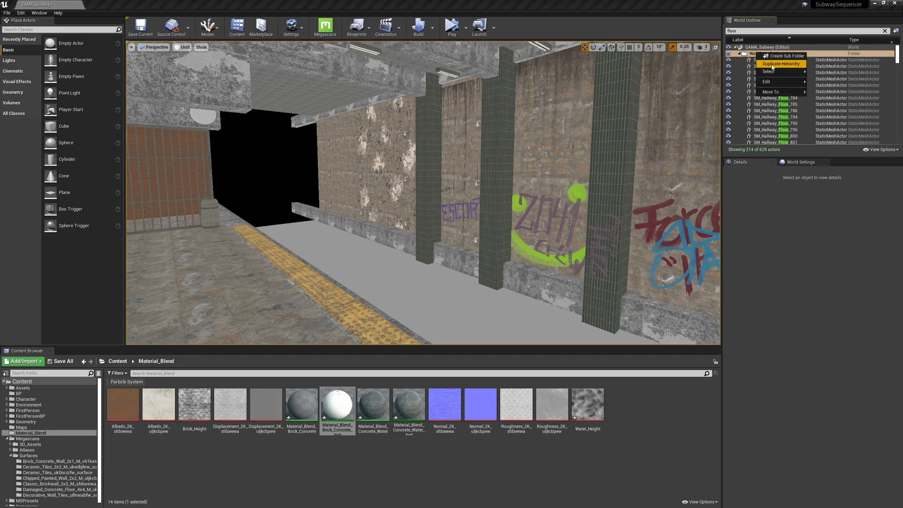
pyautogui.moveTo(774, 72)
pyautogui.click(842, 90)
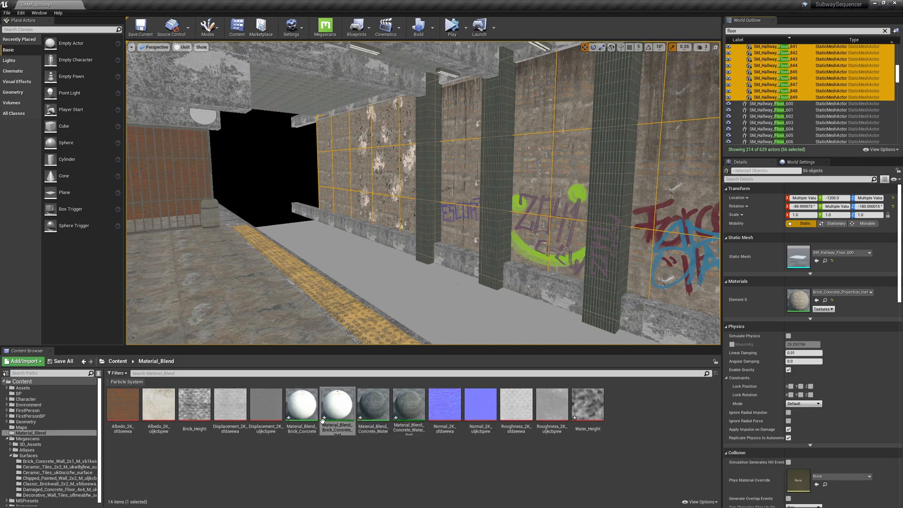
# Create a material instance of Material_Blend_Brick_Concrete and name it Material_Blend_Brick_Dirt.
pyautogui.click(301, 405)
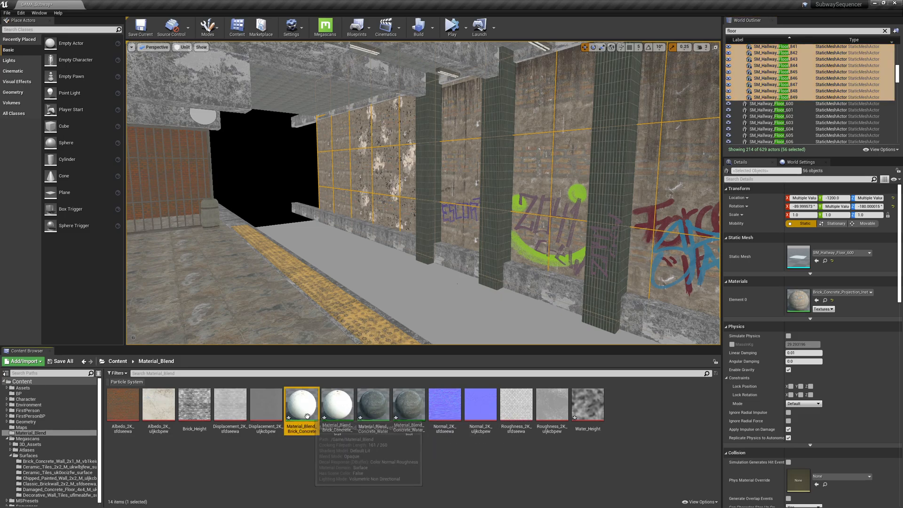
pyautogui.rightClick(301, 404)
pyautogui.click(340, 235)
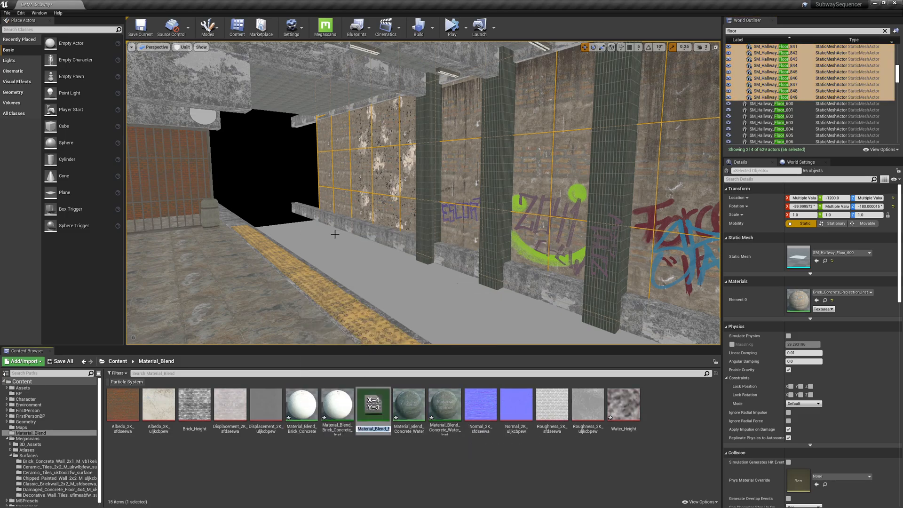
pyautogui.press('End')
pyautogui.press('BackSpace')
pyautogui.press('BackSpace')
pyautogui.press('BackSpace')
pyautogui.press('BackSpace')
pyautogui.press('BackSpace')
pyautogui.press('BackSpace')
pyautogui.press('BackSpace')
pyautogui.press('BackSpace')
pyautogui.press('BackSpace')
pyautogui.press('BackSpace')
pyautogui.press('BackSpace')
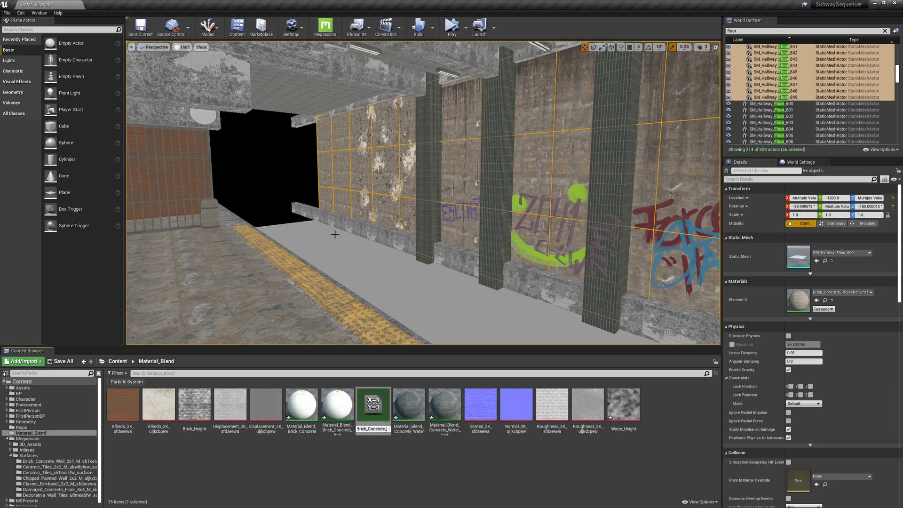
pyautogui.press('BackSpace')
pyautogui.press('BackSpace')
pyautogui.press('BackSpace')
pyautogui.write('Dirt')
pyautogui.press('Return')
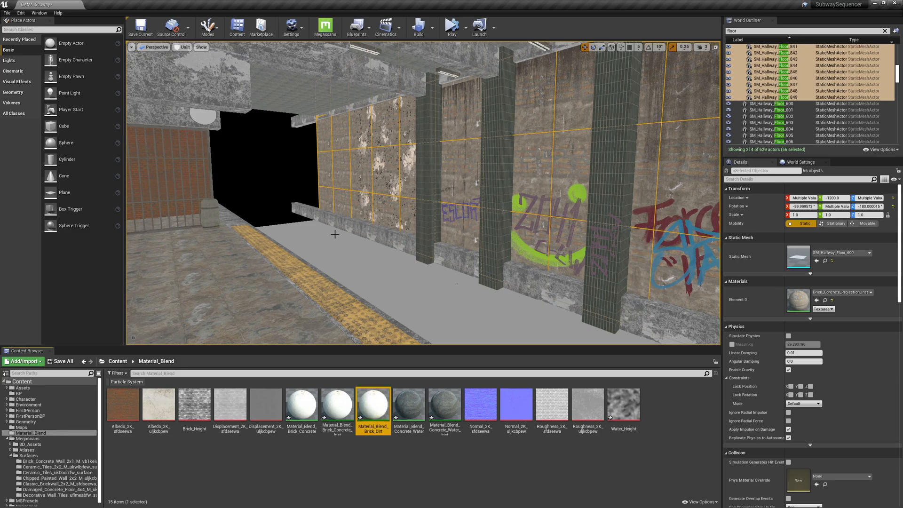
# Assign Material_Blend_Brick_Dirt to the selected wall pieces' Element 0 material slot.
pyautogui.moveTo(373, 405); pyautogui.dragTo(803, 307)
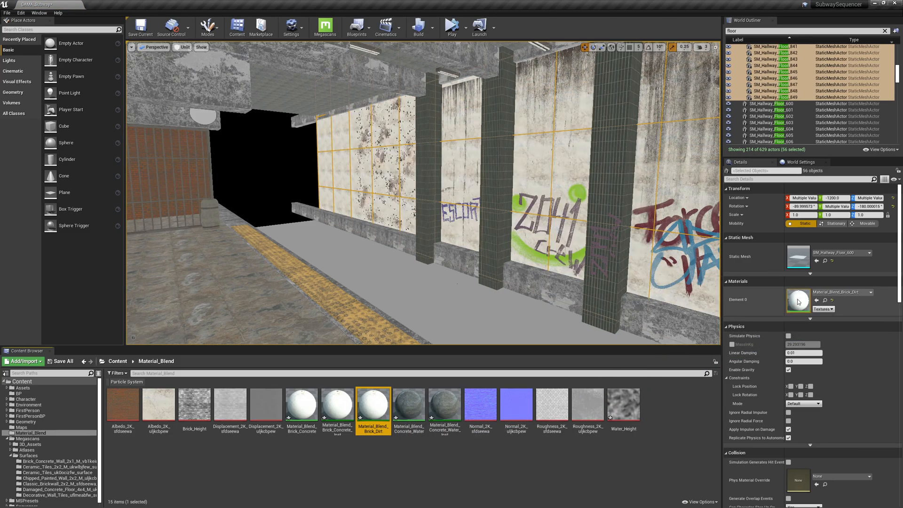
pyautogui.moveTo(432, 206); pyautogui.dragTo(495, 215, button='right')
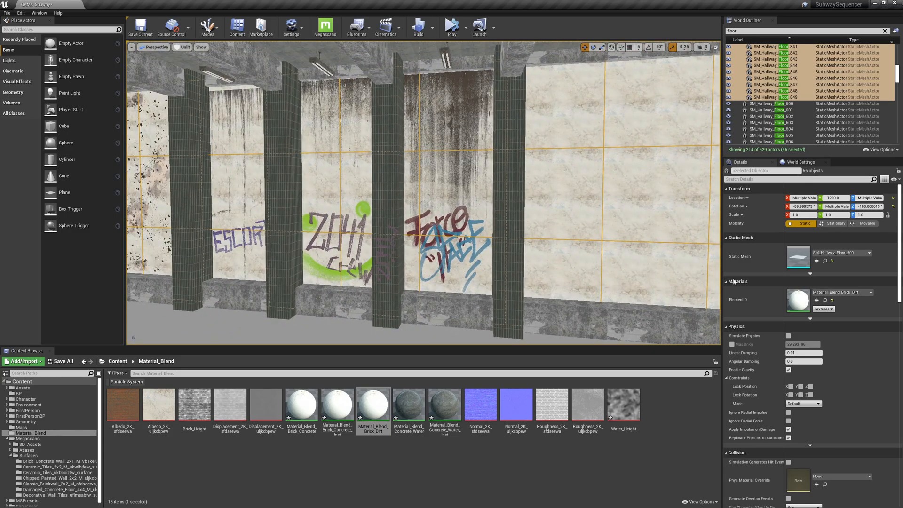
# Open the Material_Blend_Brick_Dirt instance and enable the Top Layer's Input B Base Color, Roughness and Normal parameters.
pyautogui.doubleClick(798, 300)
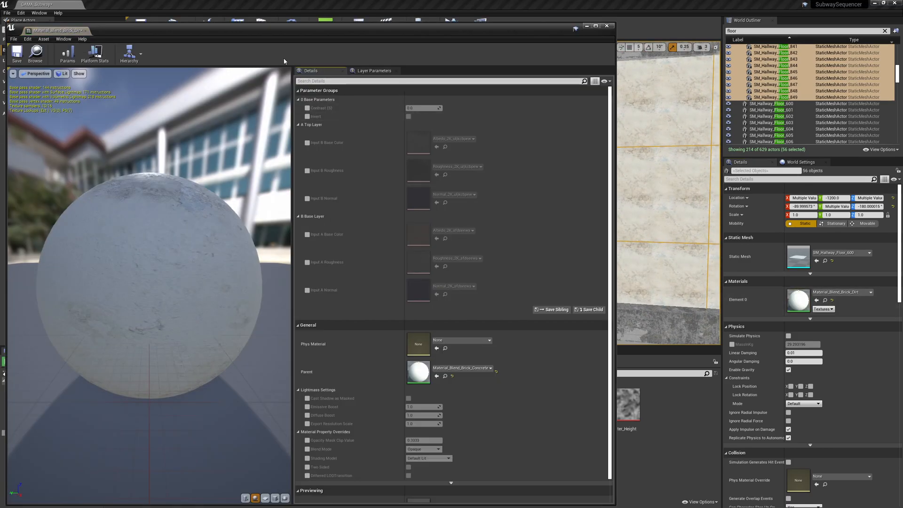
pyautogui.moveTo(618, 21); pyautogui.dragTo(421, 257)
pyautogui.moveTo(398, 117); pyautogui.dragTo(358, 95)
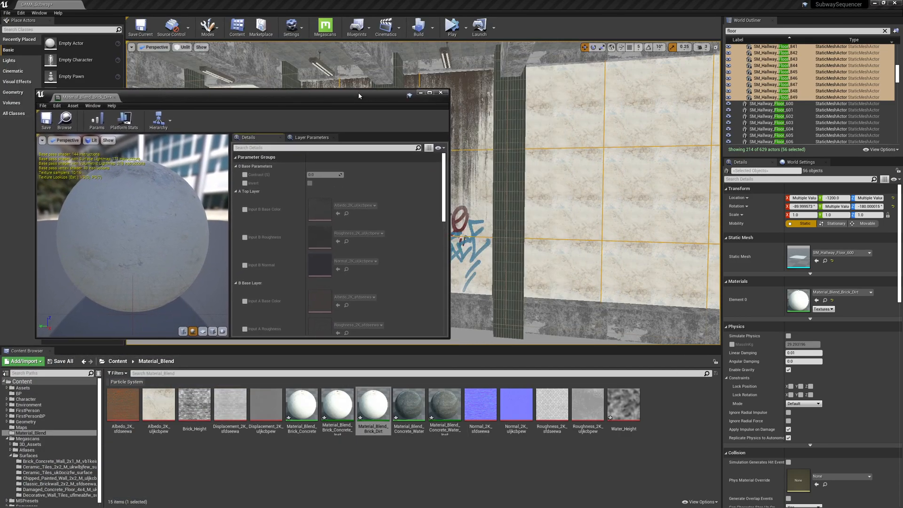
pyautogui.click(245, 209)
pyautogui.click(245, 237)
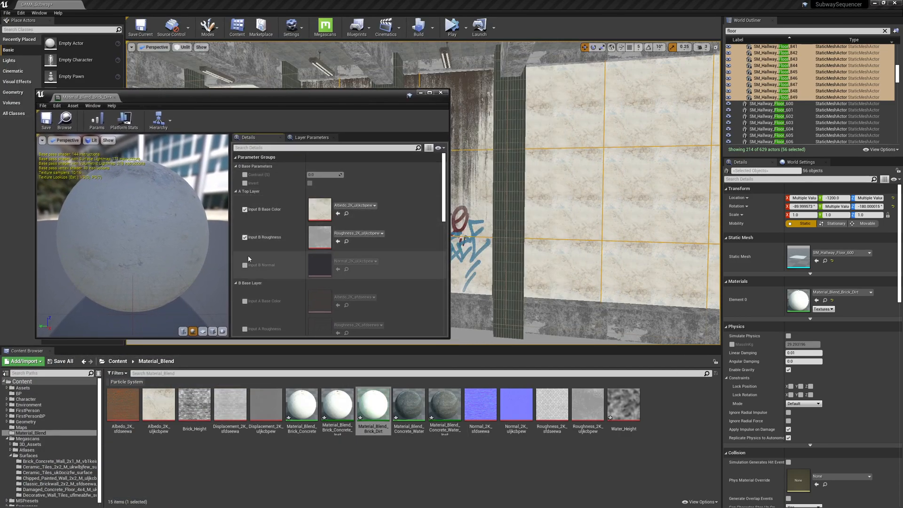
pyautogui.click(245, 265)
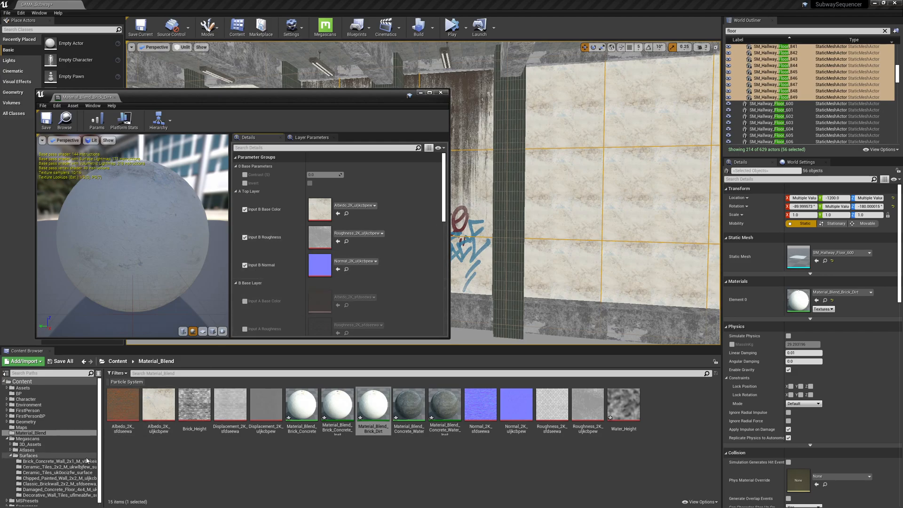
# Assign the Brick_Concrete_Wall_2x1 albedo, roughness and normal textures to the Top Layer's three inputs.
pyautogui.click(52, 461)
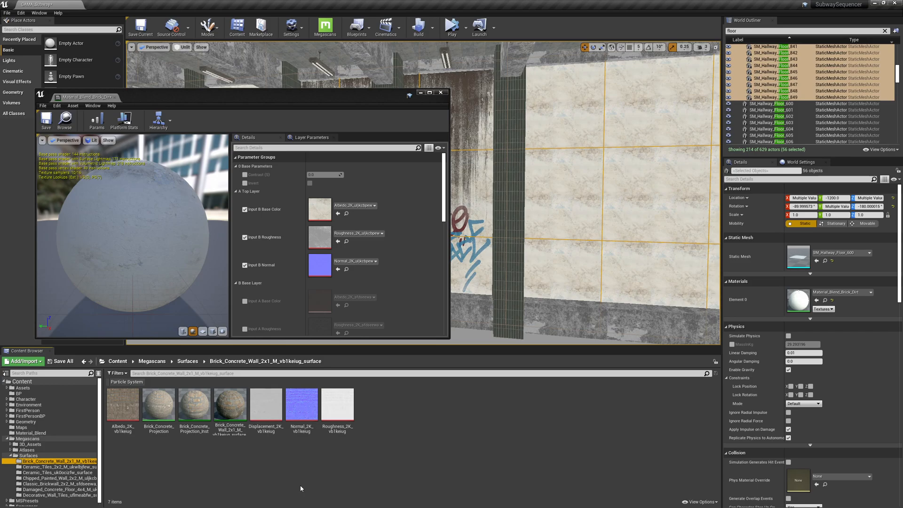
pyautogui.moveTo(123, 404); pyautogui.dragTo(321, 214)
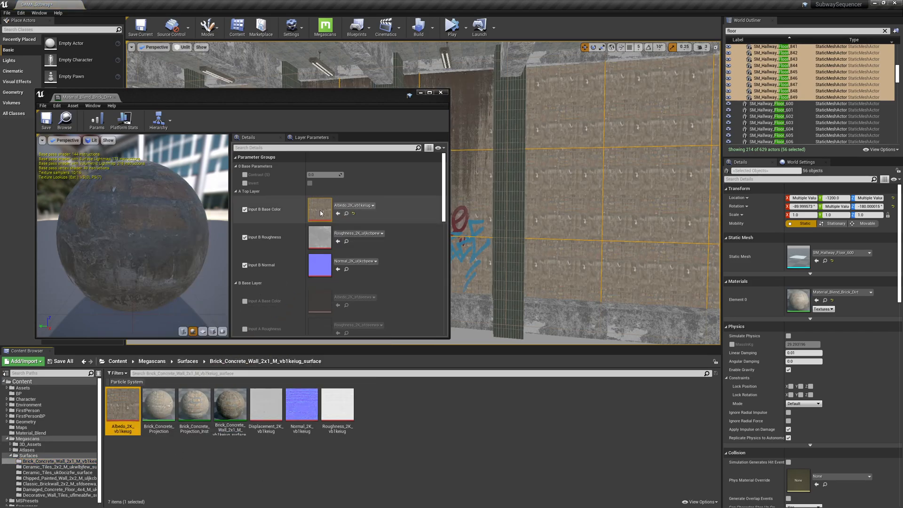
pyautogui.moveTo(340, 406); pyautogui.dragTo(320, 238)
pyautogui.moveTo(301, 405); pyautogui.dragTo(324, 266)
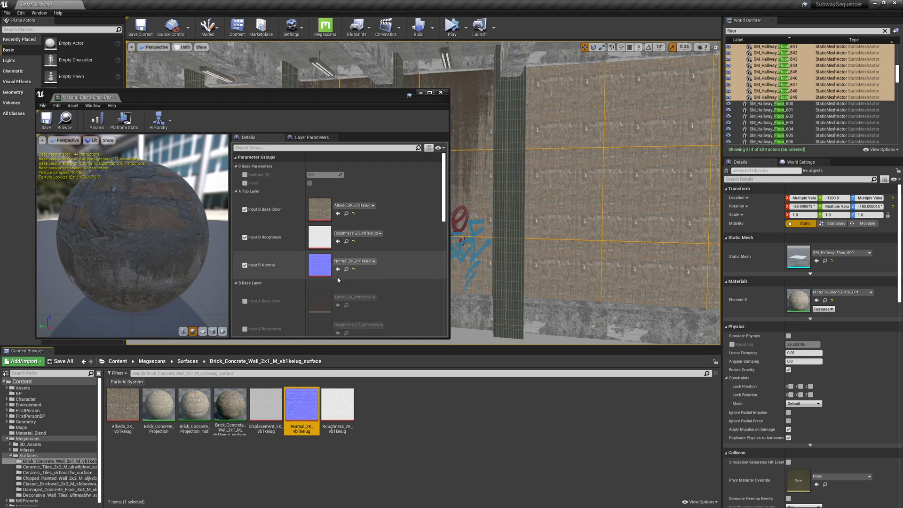
# Browse the imported Megascans surface folders to review the available textures.
pyautogui.scroll(-4, 287, 297)
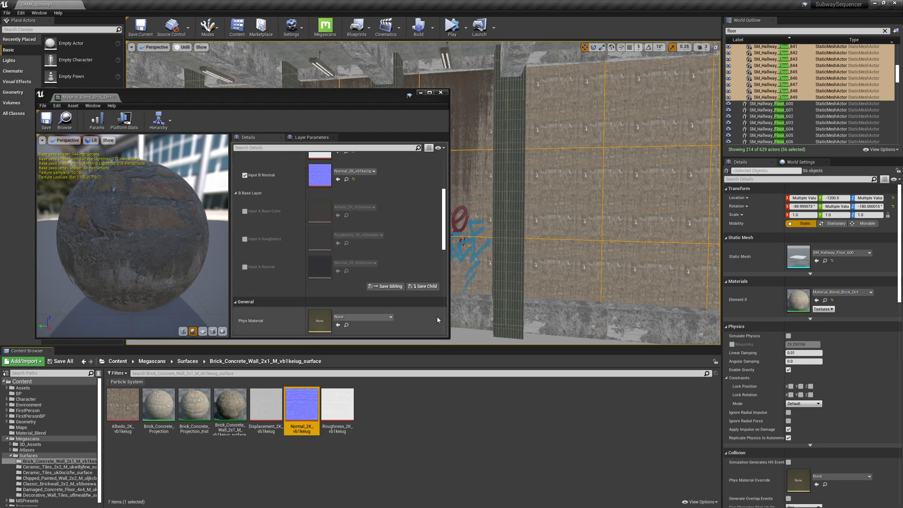
pyautogui.click(85, 473)
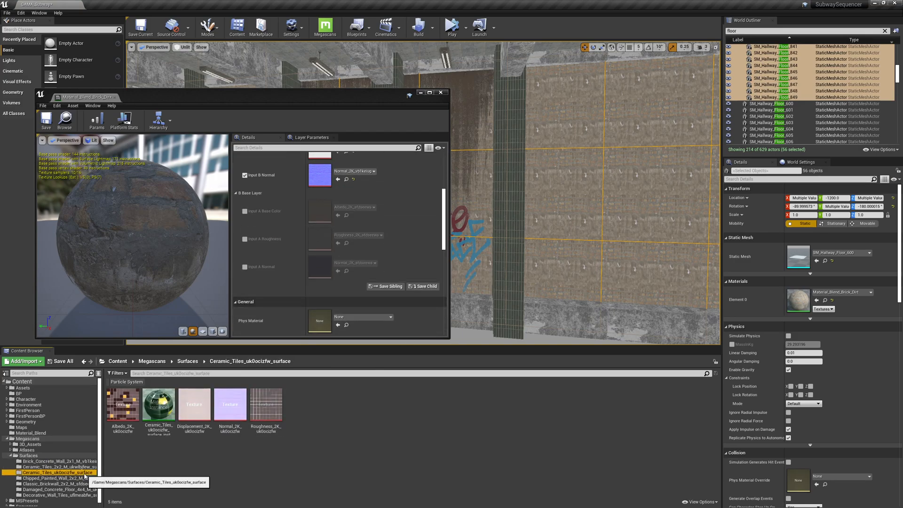
pyautogui.click(86, 479)
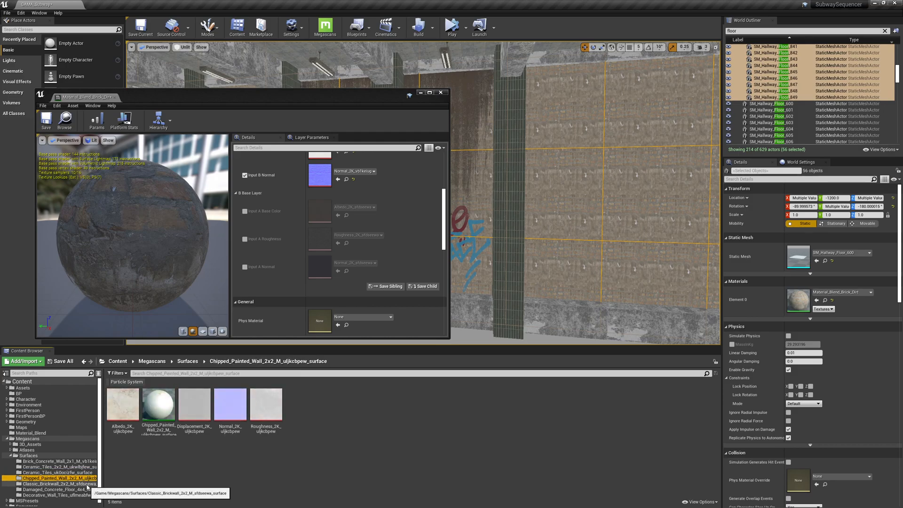
pyautogui.click(87, 484)
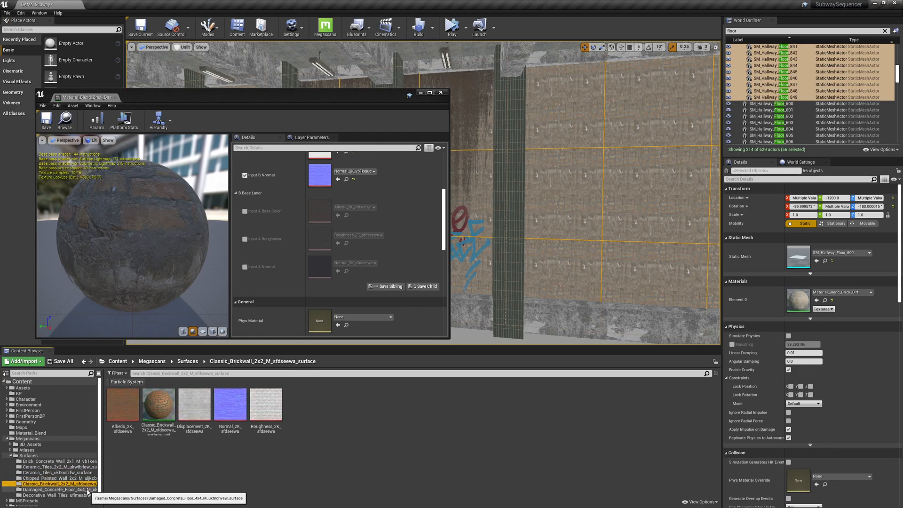
pyautogui.click(88, 489)
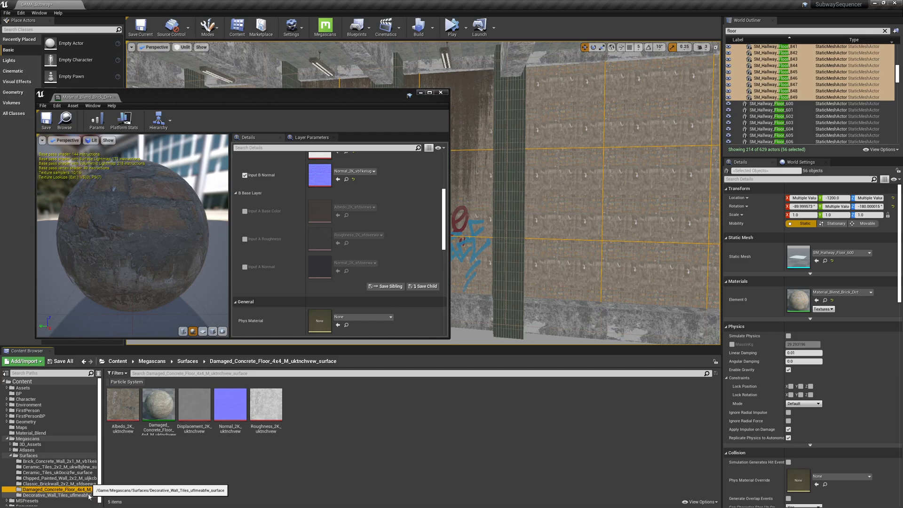
pyautogui.click(89, 496)
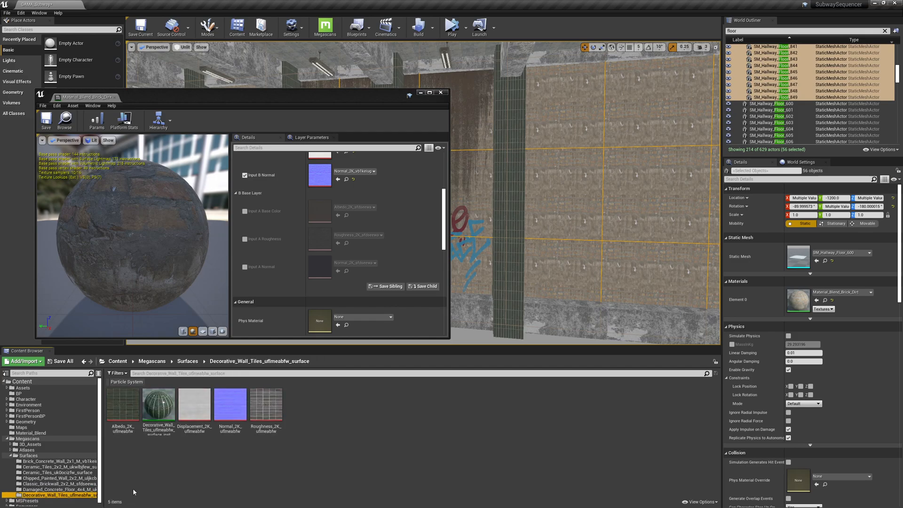
# Switch to Quixel Bridge, open its Surfaces category and maximize the window.
pyautogui.press('super')
pyautogui.write('bridge')
pyautogui.press('Return')
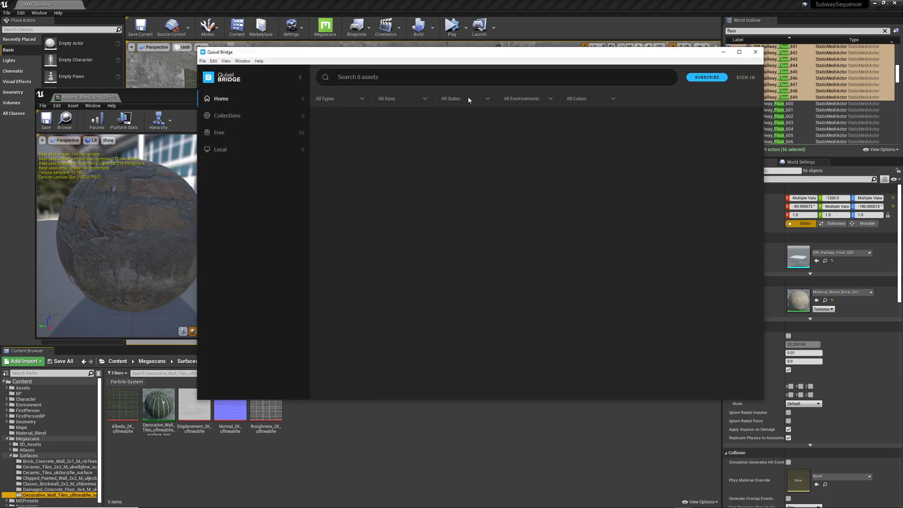
pyautogui.moveTo(531, 53); pyautogui.dragTo(482, 59)
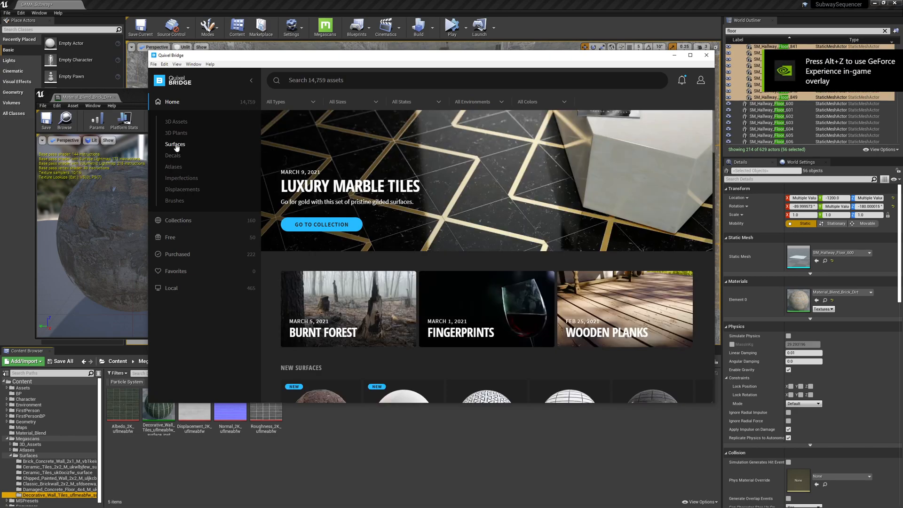
pyautogui.click(176, 146)
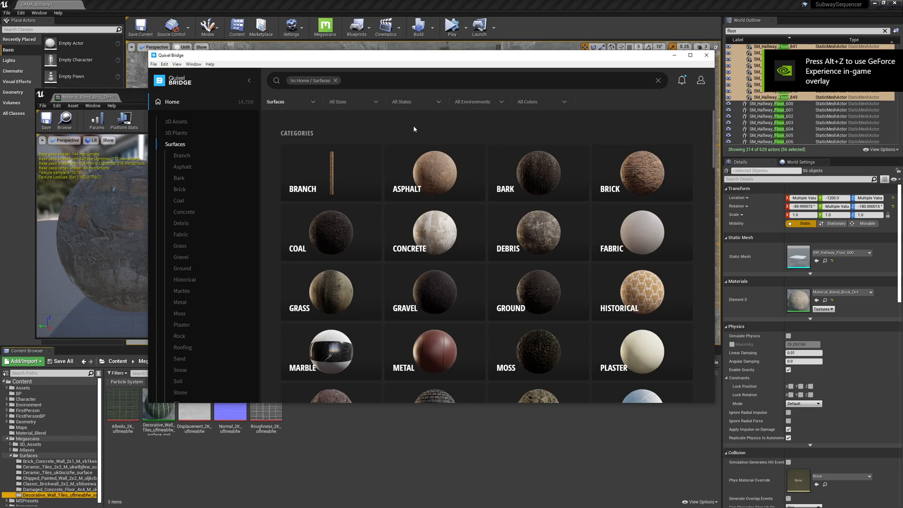
pyautogui.doubleClick(597, 55)
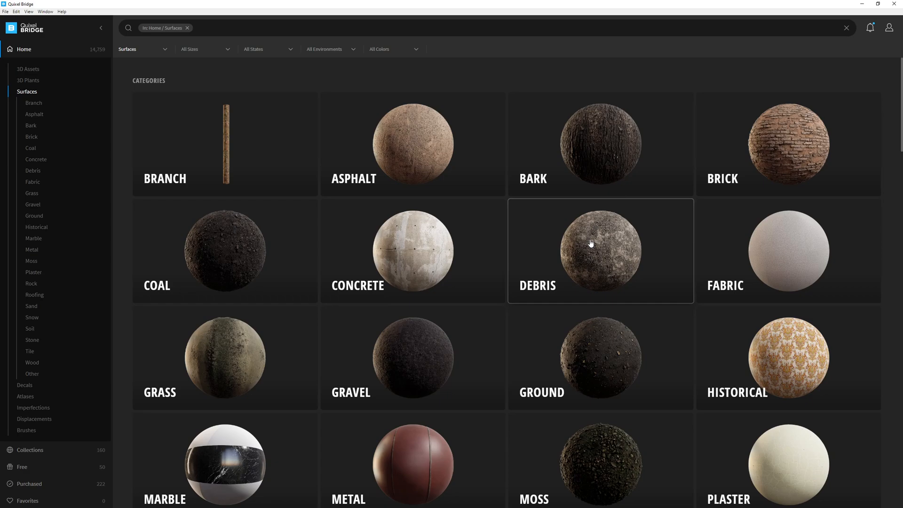
# Browse the surface categories and open Debris, then its Construction subcategory.
pyautogui.scroll(-4, 591, 243)
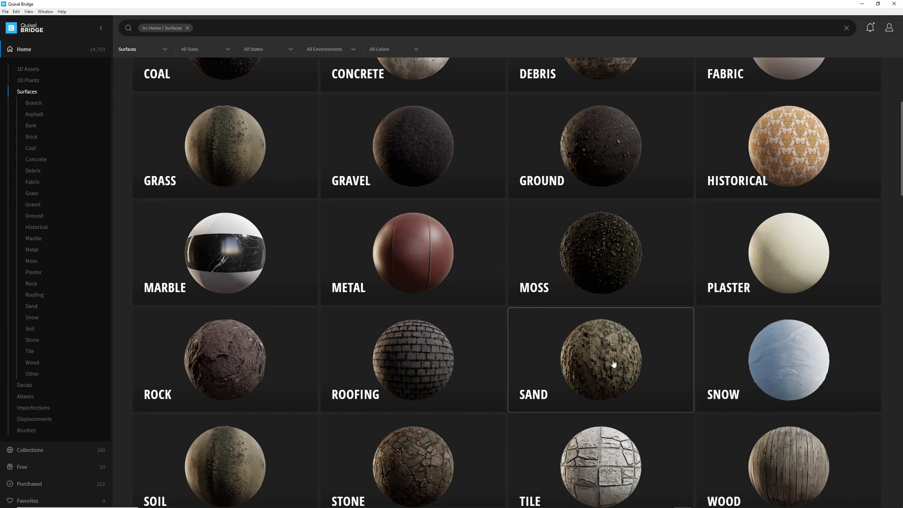
pyautogui.scroll(-1, 614, 364)
pyautogui.scroll(-2, 613, 362)
pyautogui.scroll(-3, 599, 301)
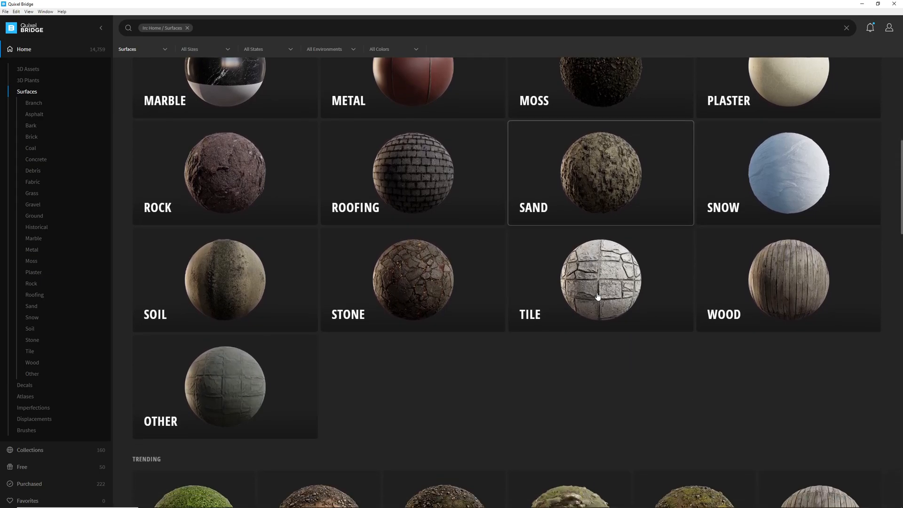
pyautogui.scroll(7, 606, 327)
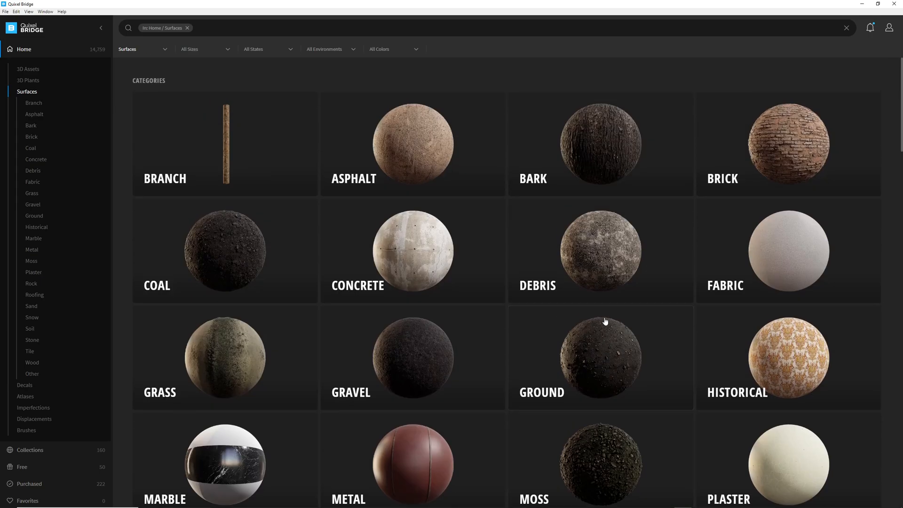
pyautogui.click(599, 259)
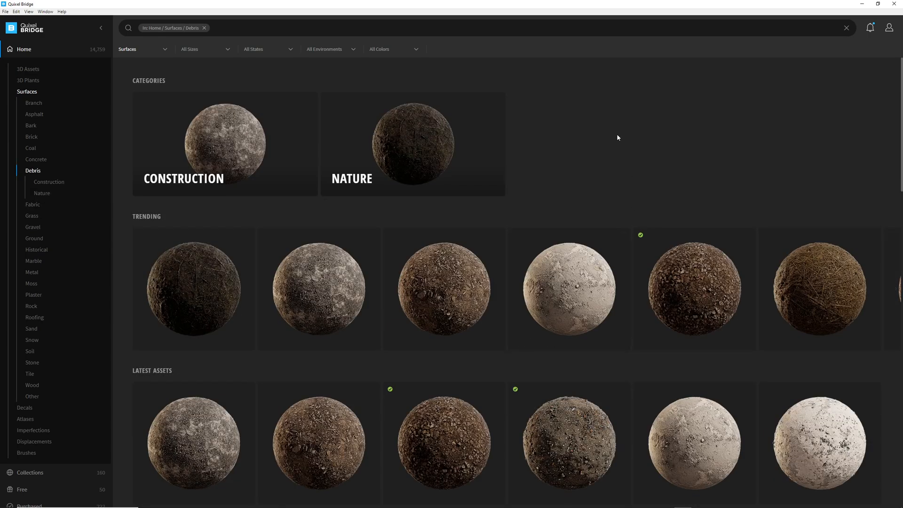
pyautogui.click(260, 148)
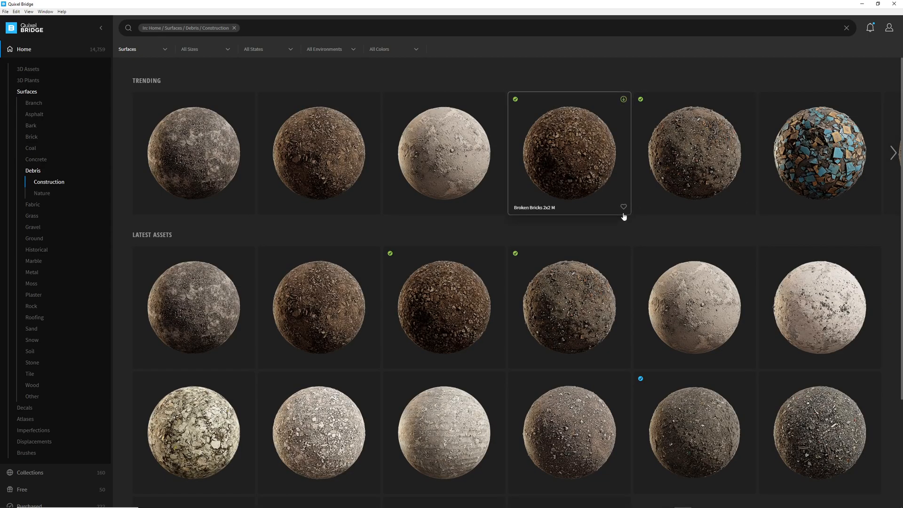
# Select Dusty Concrete 2x2 M and preview its 3D sphere in fullscreen.
pyautogui.scroll(-3, 624, 216)
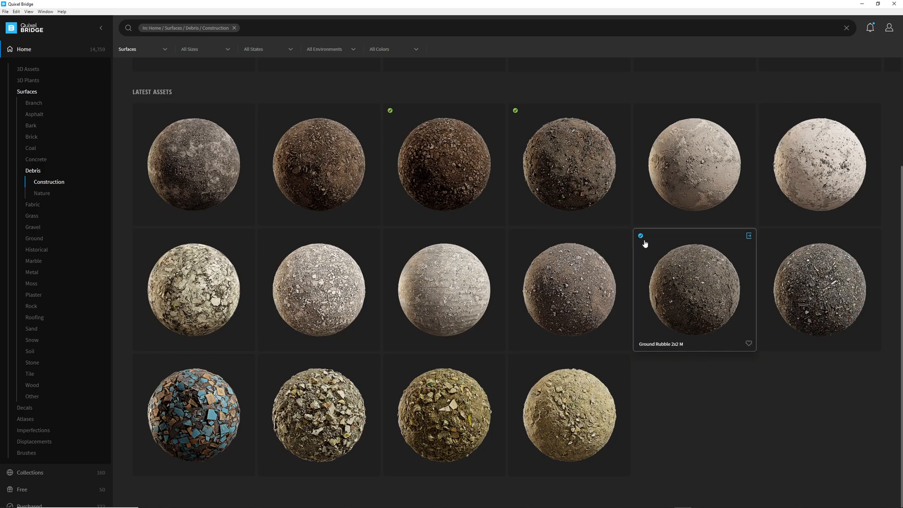
pyautogui.scroll(2, 643, 250)
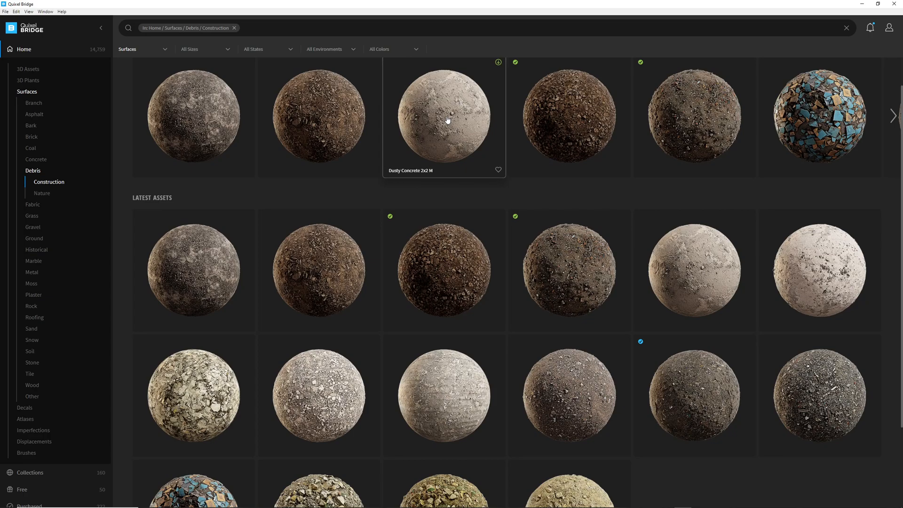
pyautogui.scroll(1, 448, 120)
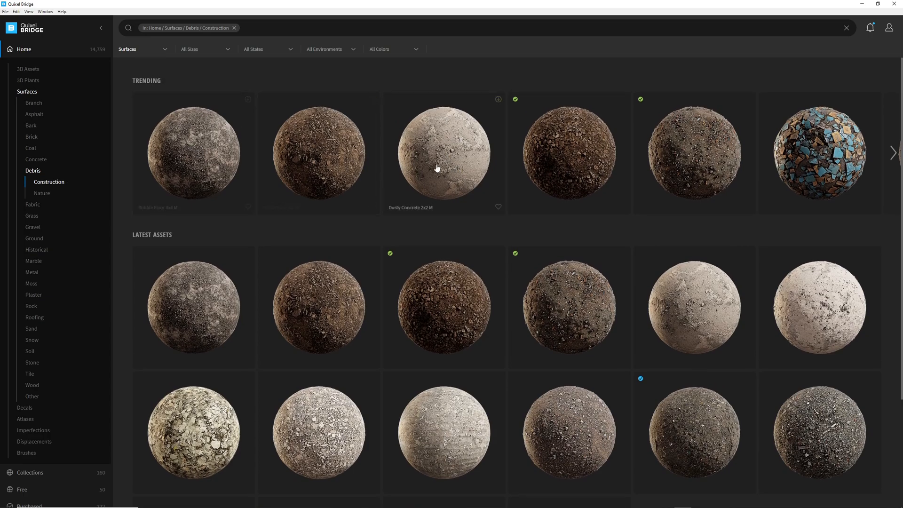
pyautogui.click(450, 168)
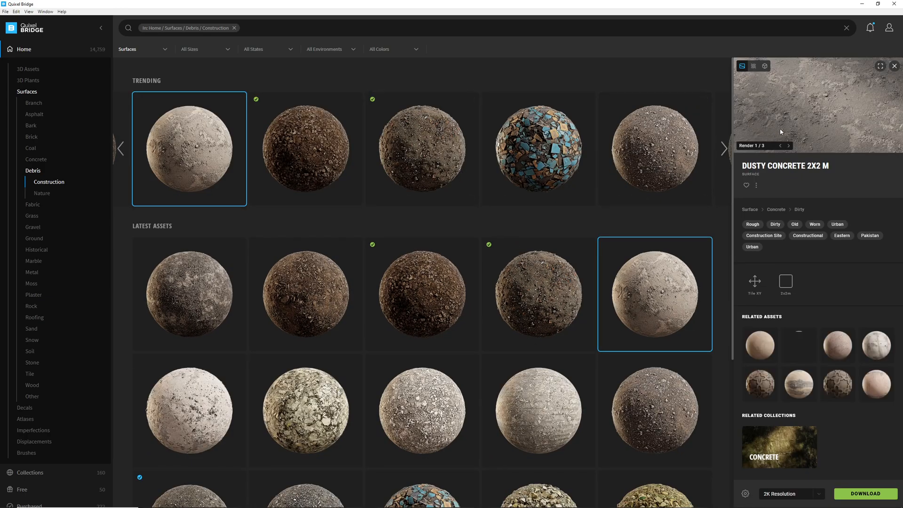
pyautogui.click(766, 67)
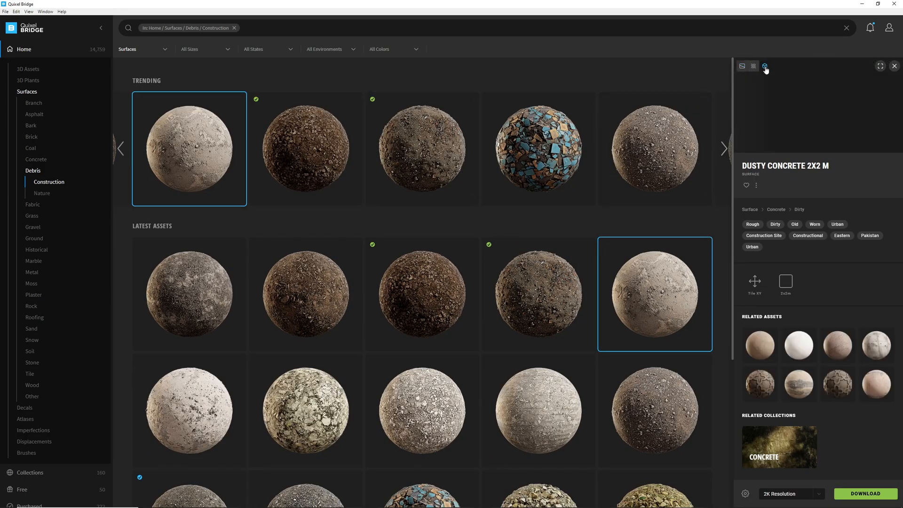
pyautogui.click(880, 66)
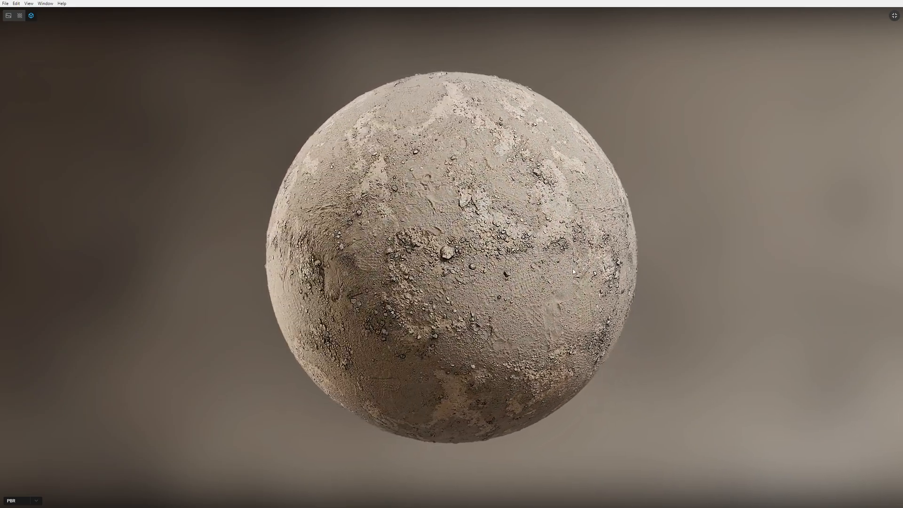
pyautogui.click(895, 15)
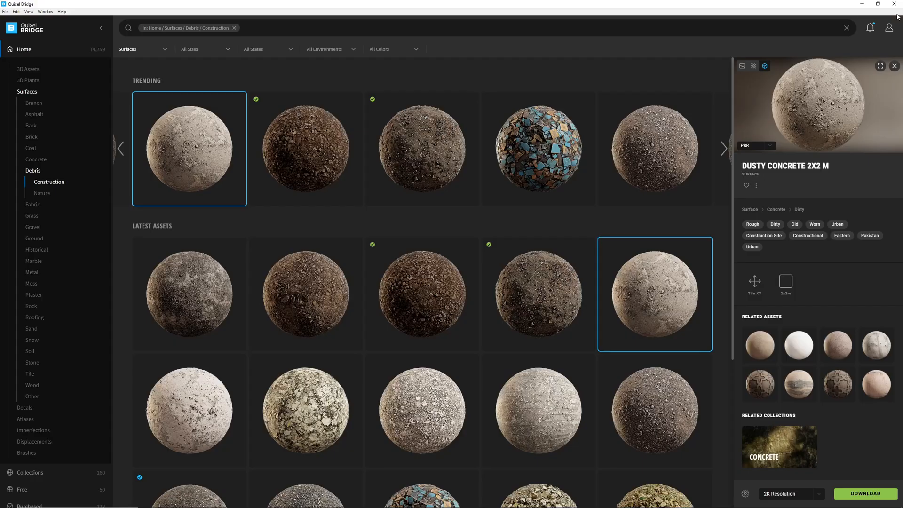
# Clear the category filter, search for mold, and open the Surfaces results.
pyautogui.click(234, 29)
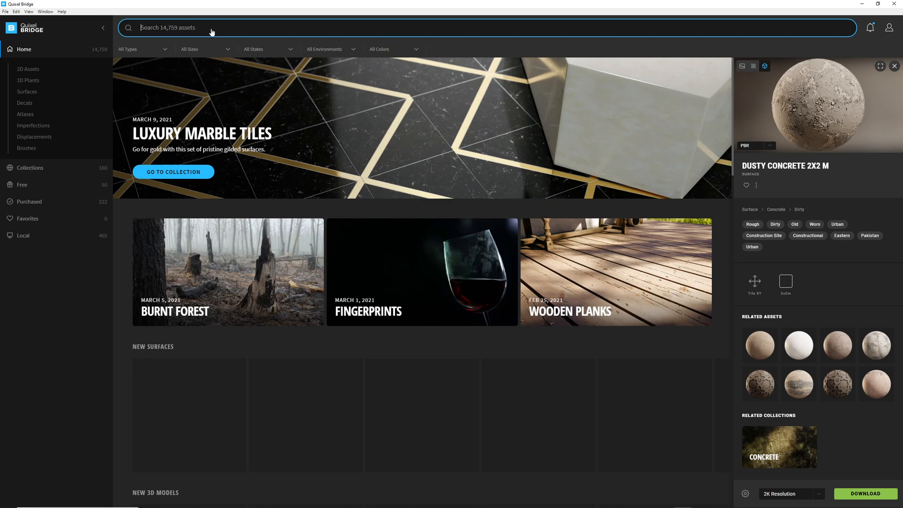
pyautogui.write('mold')
pyautogui.press('Return')
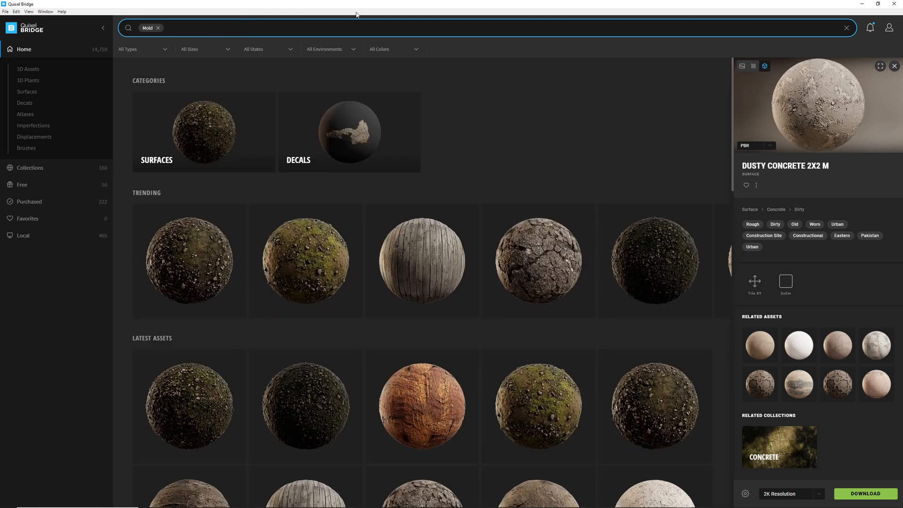
pyautogui.click(225, 128)
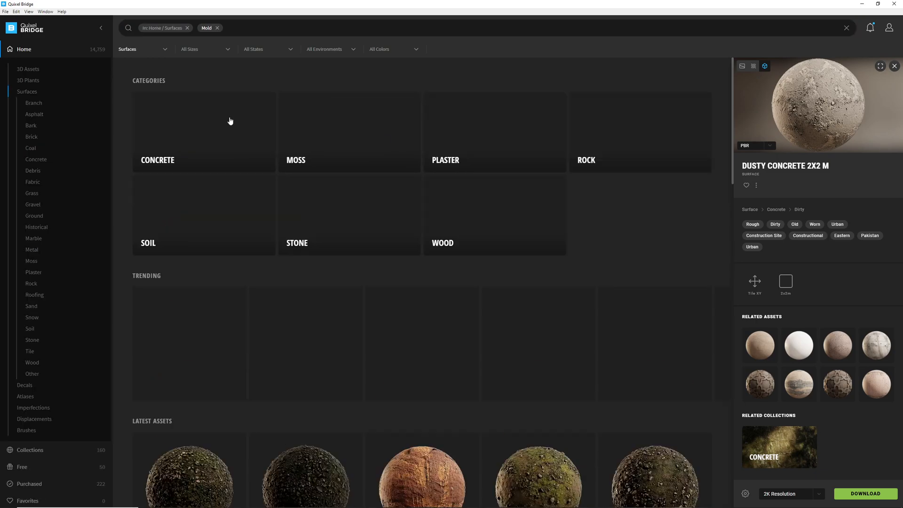
# Scroll through the mold surfaces and select Mossy Concrete Wall 2x2 M.
pyautogui.scroll(-3, 635, 235)
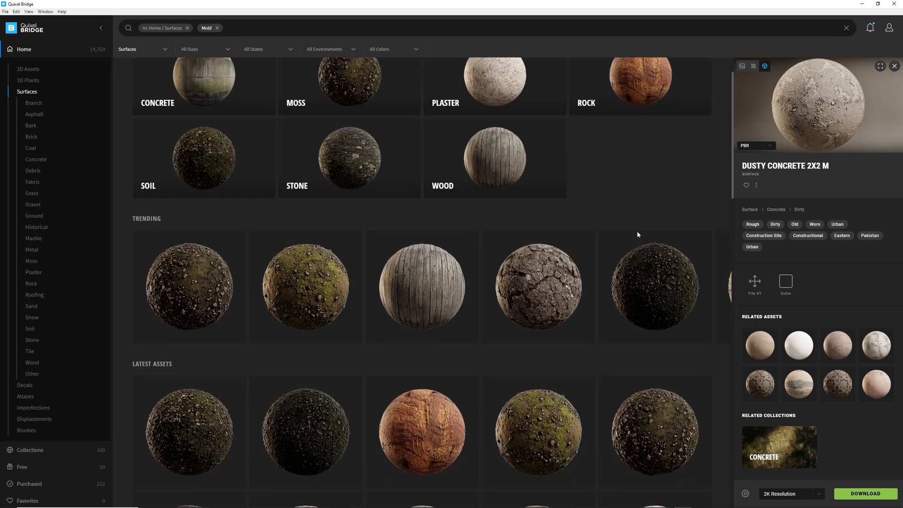
pyautogui.scroll(-3, 638, 235)
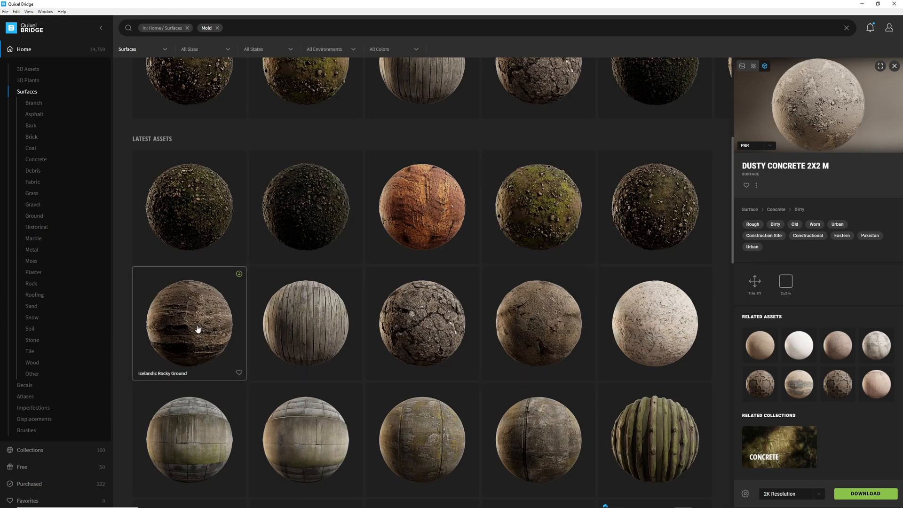
pyautogui.scroll(-5, 202, 320)
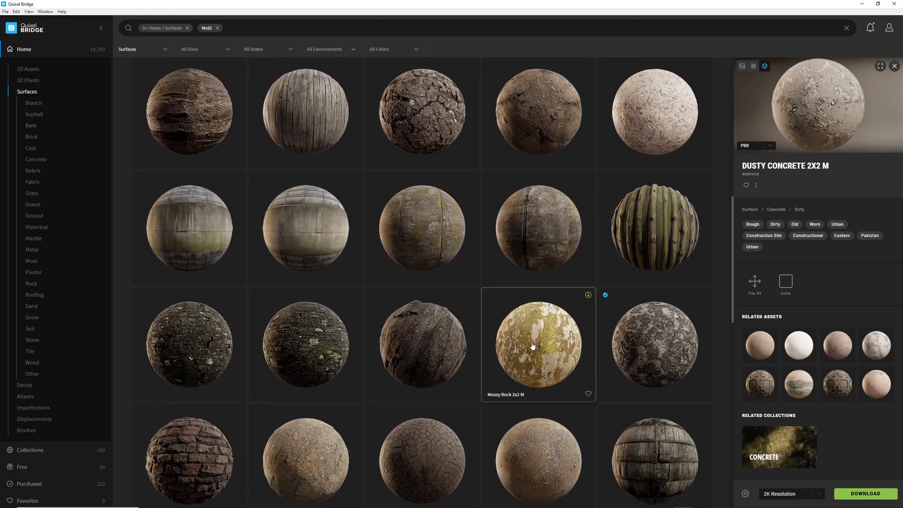
pyautogui.scroll(-3, 539, 242)
pyautogui.scroll(-3, 539, 242)
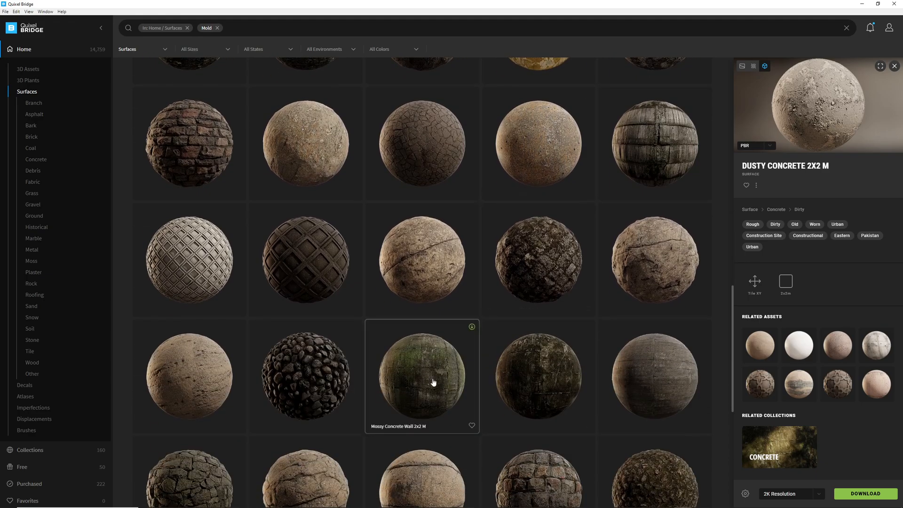
pyautogui.scroll(-3, 430, 382)
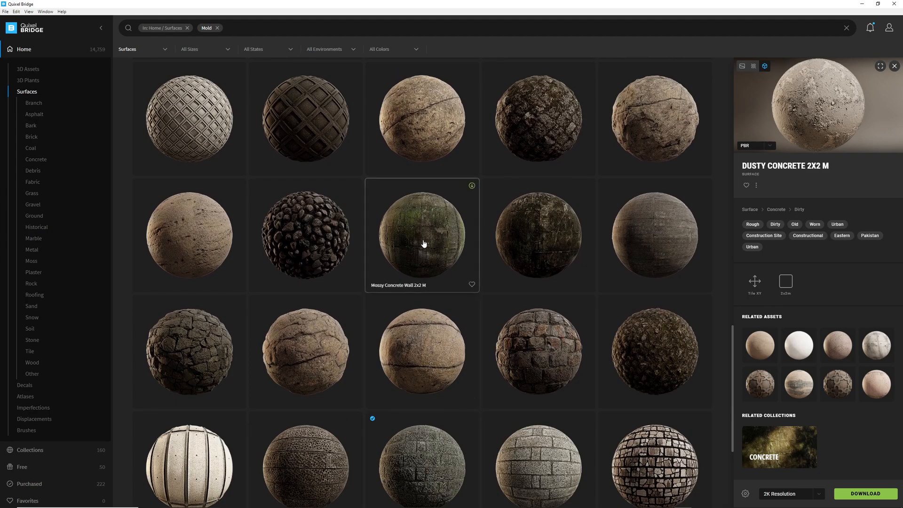
pyautogui.click(423, 244)
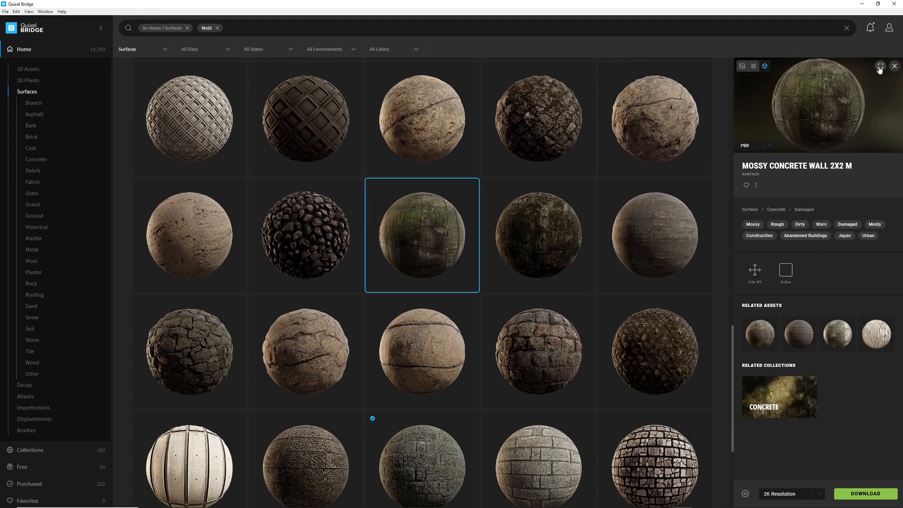
# Preview Mossy Concrete Wall 2x2 M fullscreen, orbiting the sphere and switching to the flat texture view.
pyautogui.click(880, 67)
pyautogui.moveTo(587, 261); pyautogui.dragTo(279, 276)
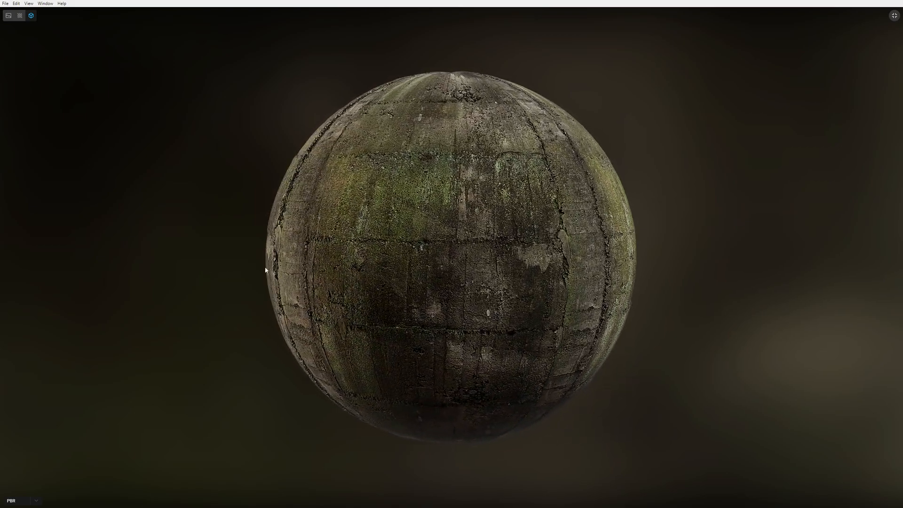
pyautogui.click(36, 502)
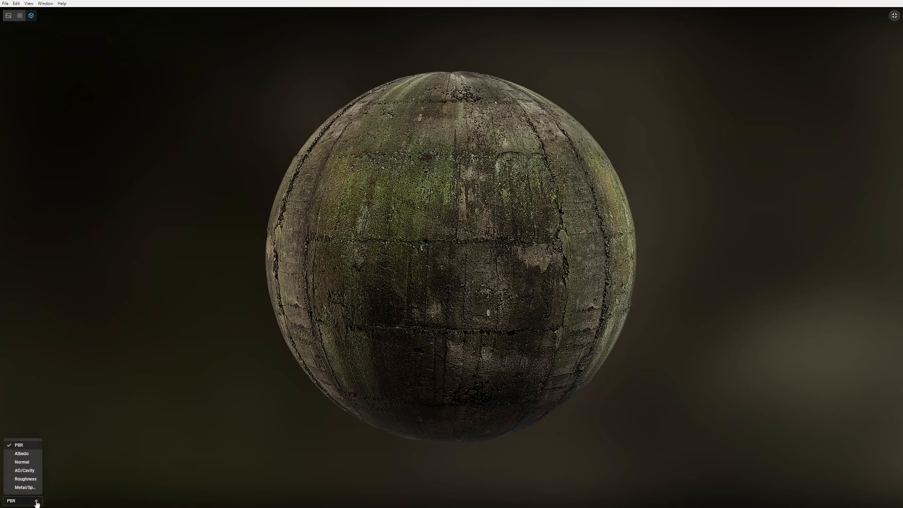
pyautogui.click(36, 503)
pyautogui.click(19, 502)
pyautogui.click(19, 502)
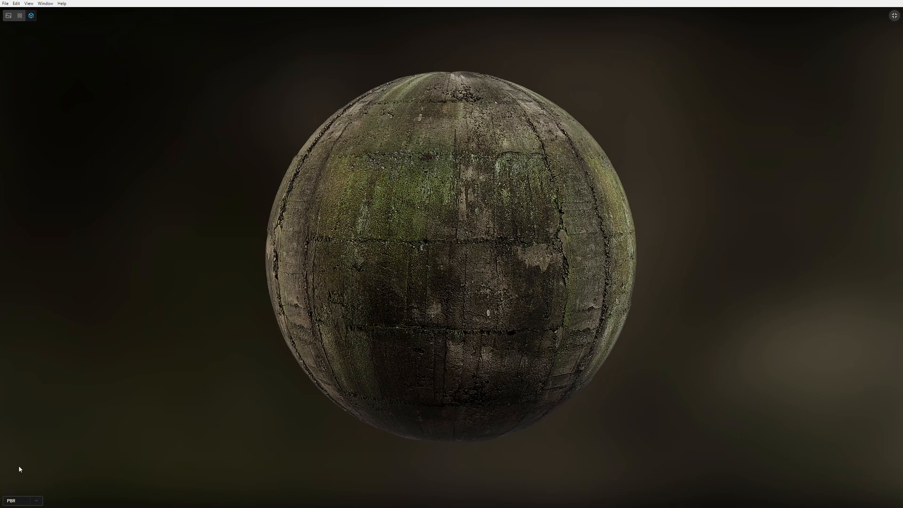
pyautogui.click(20, 16)
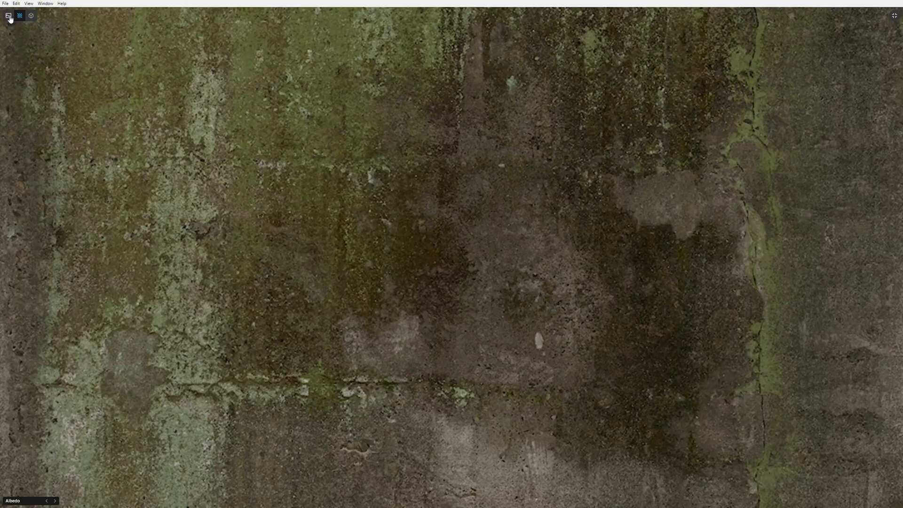
# Leave the fullscreen preview, then download Mossy Concrete Wall 2x2 M and export it to Unreal Engine.
pyautogui.click(8, 16)
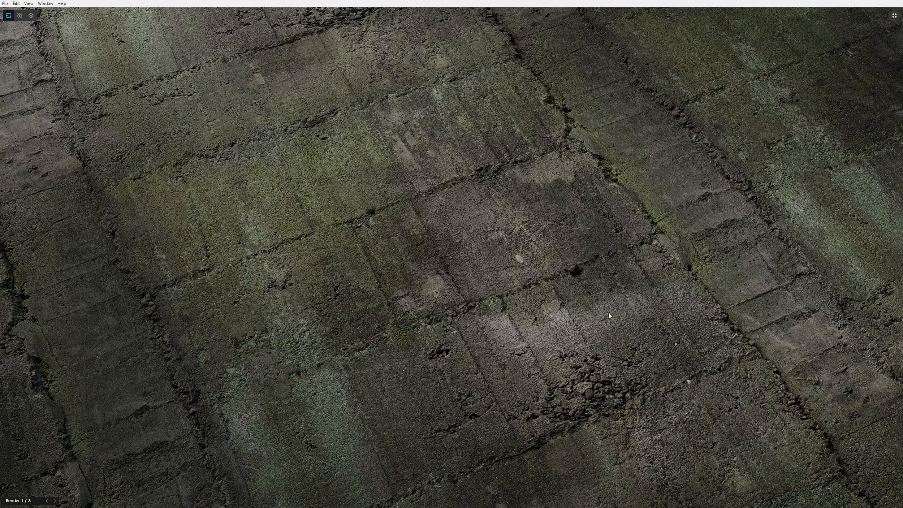
pyautogui.click(895, 16)
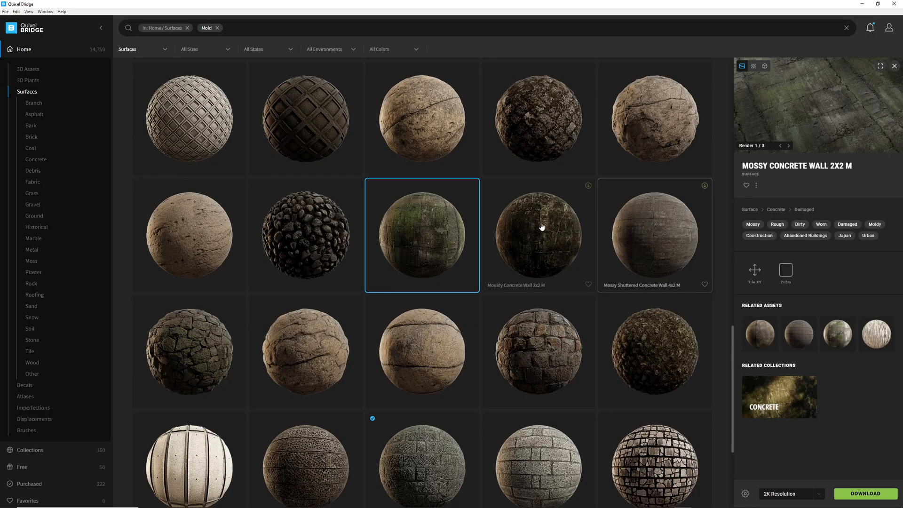
pyautogui.click(473, 187)
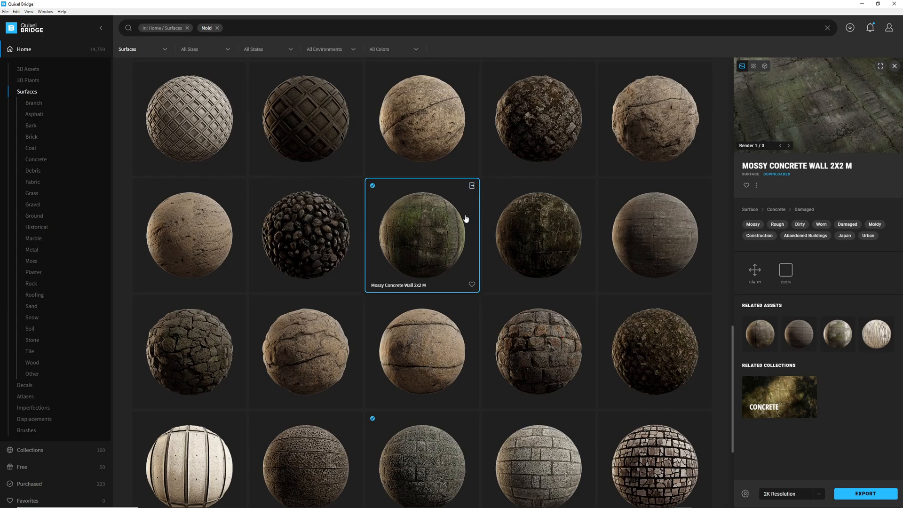
pyautogui.click(473, 186)
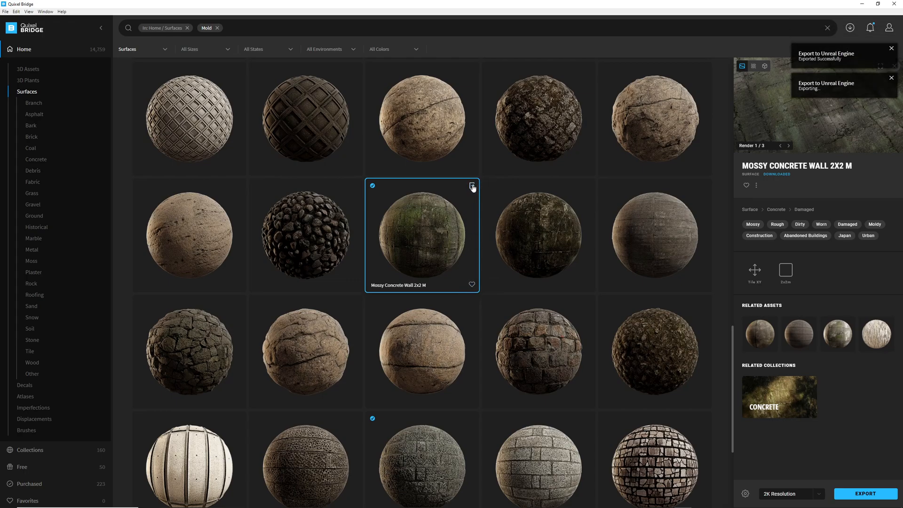
# Clear the mold search and surface filter, search for moss, and open the Surfaces results.
pyautogui.click(219, 28)
pyautogui.click(188, 29)
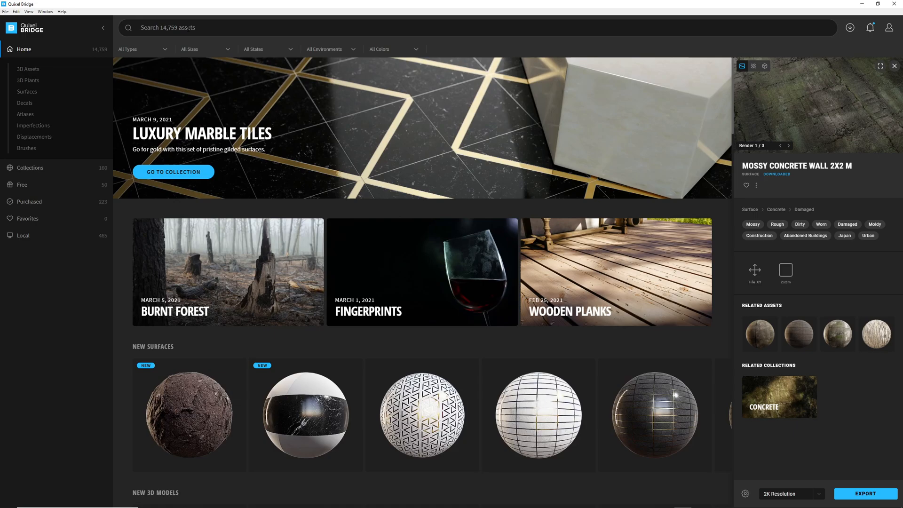
pyautogui.click(141, 28)
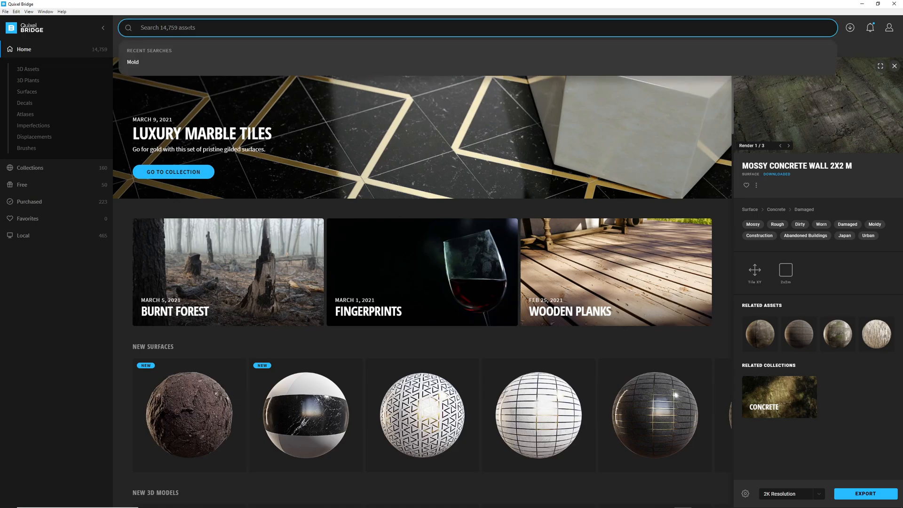
pyautogui.write('moss')
pyautogui.press('Return')
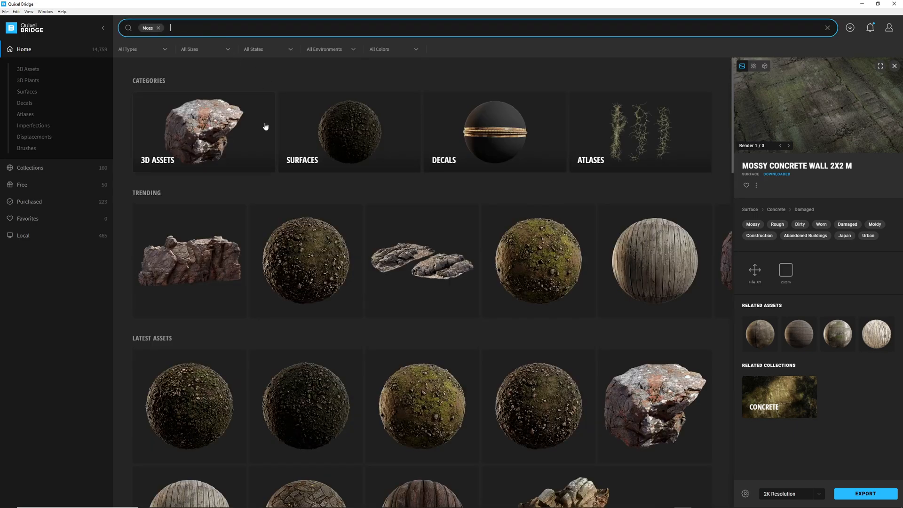
pyautogui.click(339, 129)
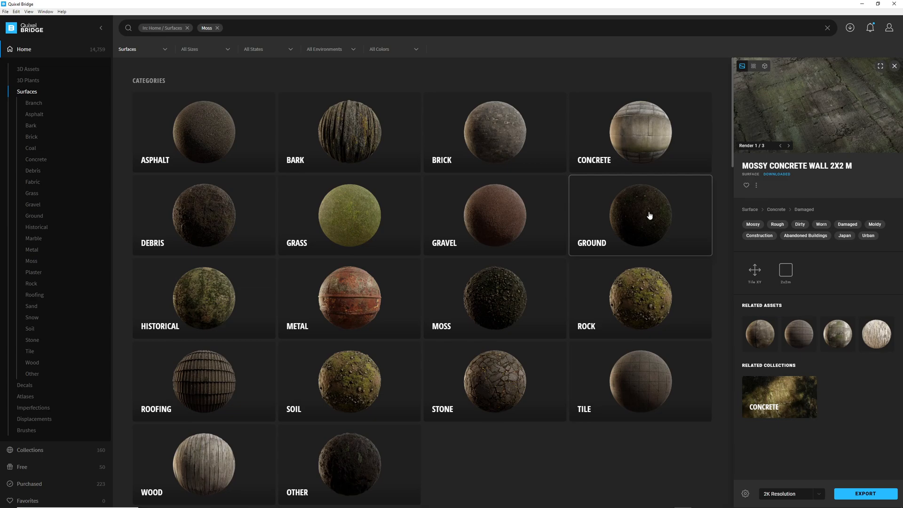
# Select Mossy Ground 2x2 M and preview its 3D sphere fullscreen, orbiting it before leaving fullscreen.
pyautogui.scroll(-4, 650, 215)
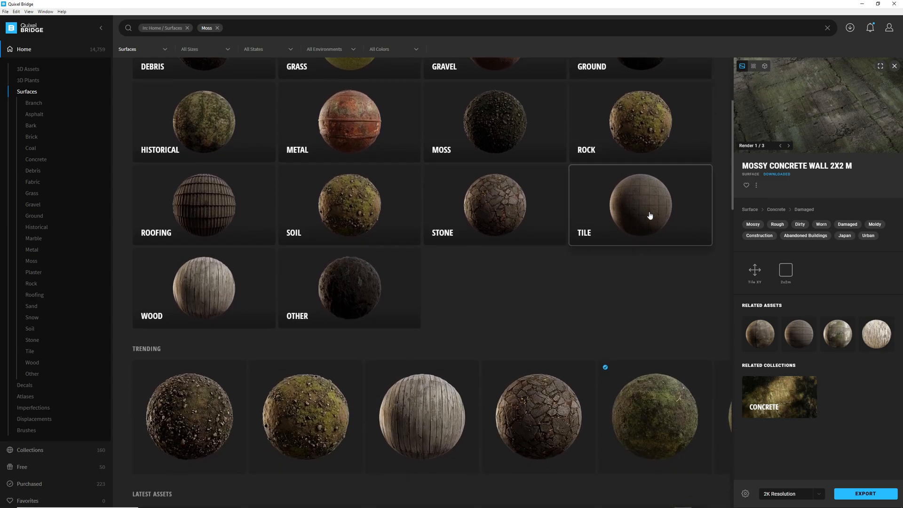
pyautogui.scroll(-2, 650, 215)
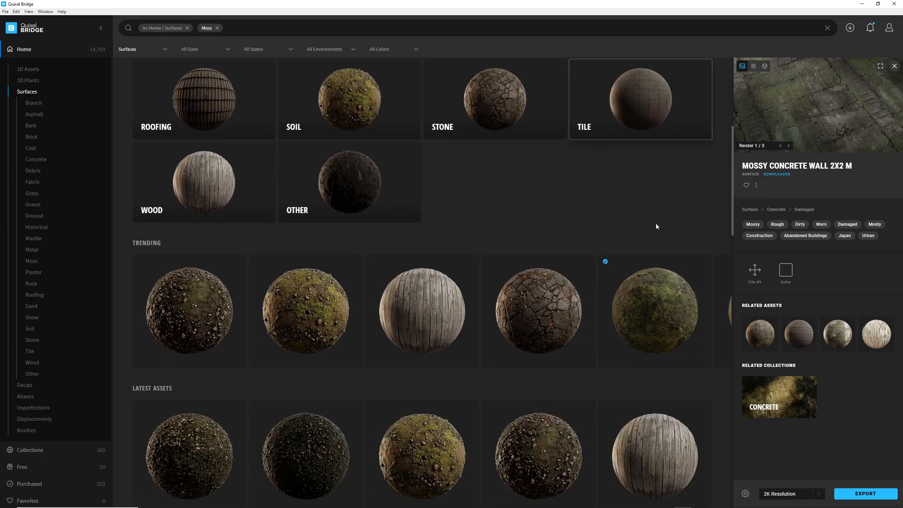
pyautogui.click(659, 310)
pyautogui.click(765, 67)
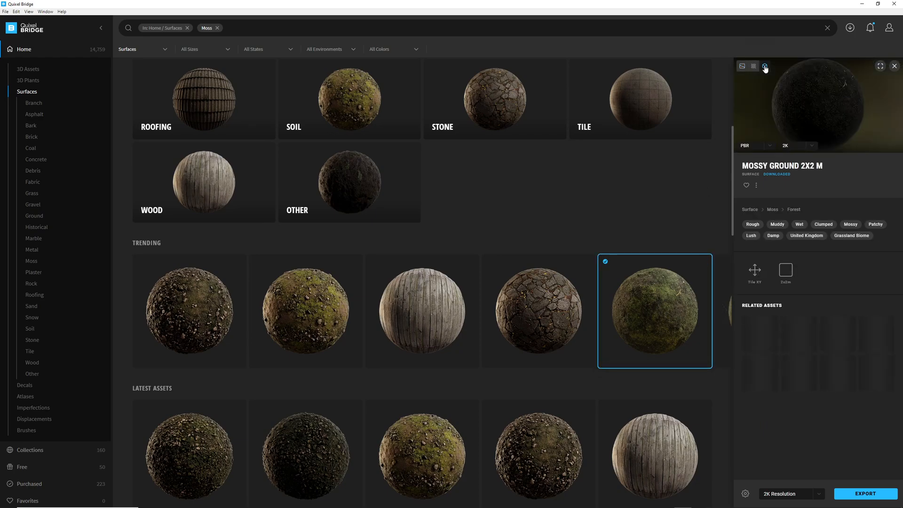
pyautogui.click(881, 66)
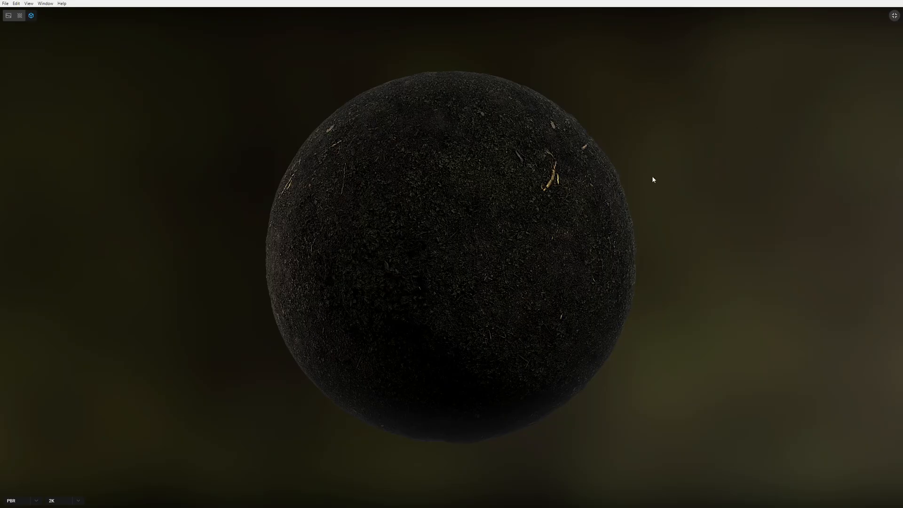
pyautogui.moveTo(658, 240); pyautogui.dragTo(665, 243)
pyautogui.moveTo(480, 198); pyautogui.dragTo(403, 240)
pyautogui.moveTo(523, 234); pyautogui.dragTo(410, 221)
pyautogui.click(893, 17)
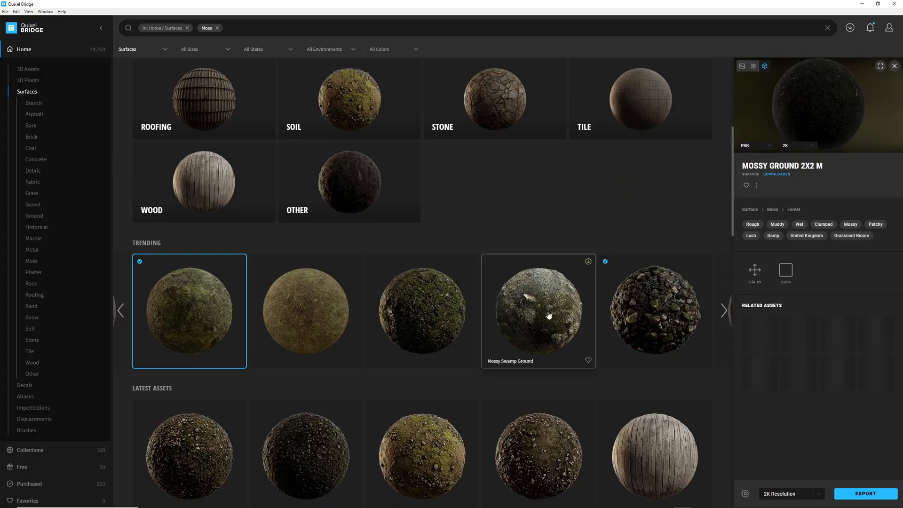
# Select Mossy Forest Floor 2x2 M and preview its sphere fullscreen.
pyautogui.click(317, 316)
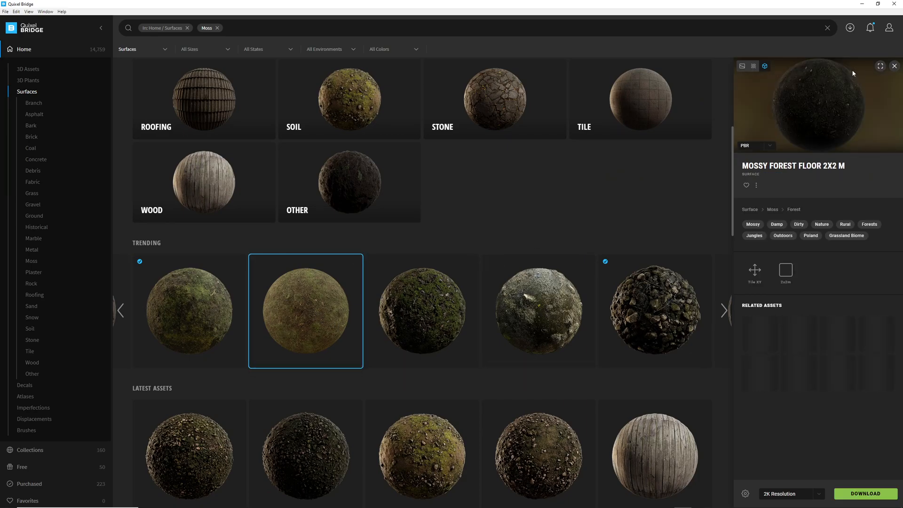
pyautogui.click(880, 66)
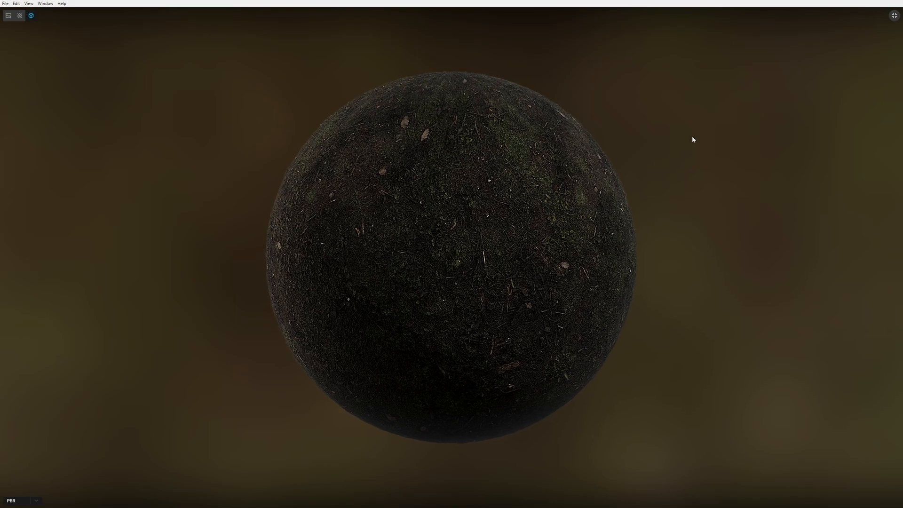
pyautogui.click(894, 15)
# Scroll through the moss surface results to compare the available materials.
pyautogui.scroll(-5, 423, 267)
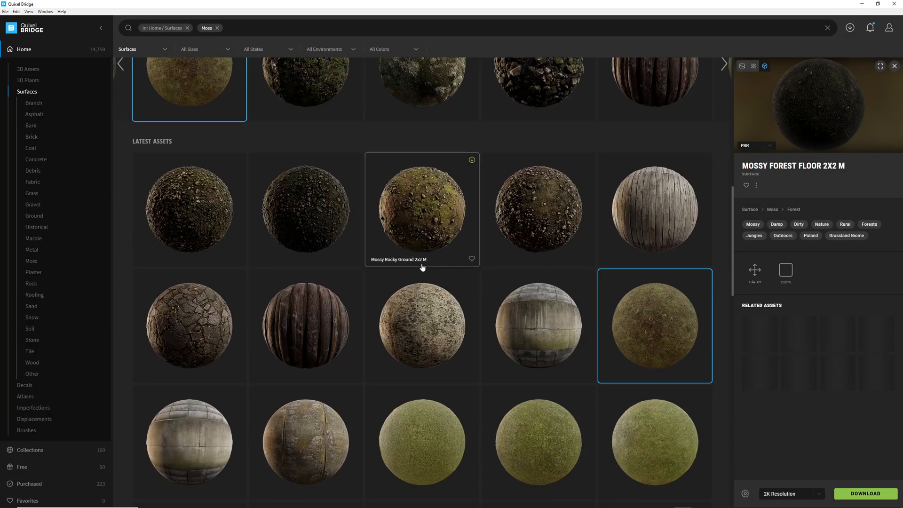
pyautogui.scroll(-3, 423, 267)
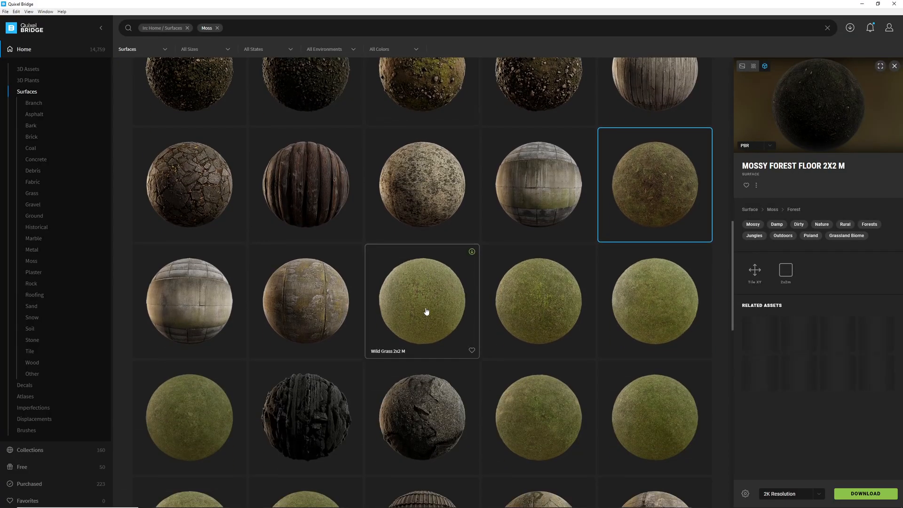
pyautogui.scroll(-2, 426, 312)
pyautogui.scroll(-3, 499, 275)
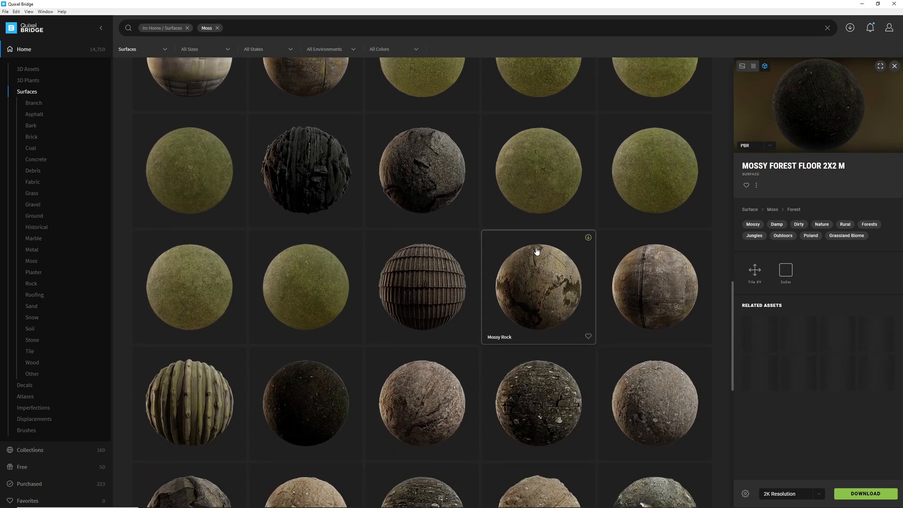
pyautogui.scroll(-5, 563, 243)
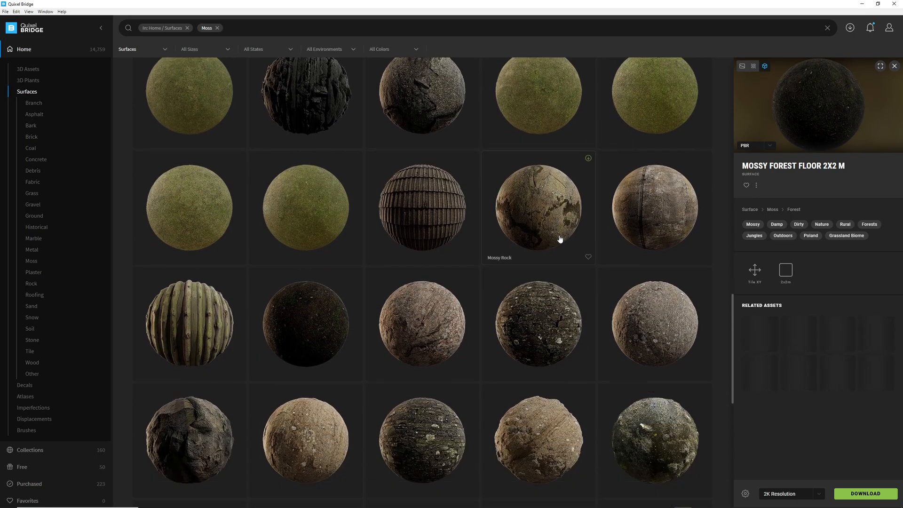
pyautogui.scroll(-2, 563, 242)
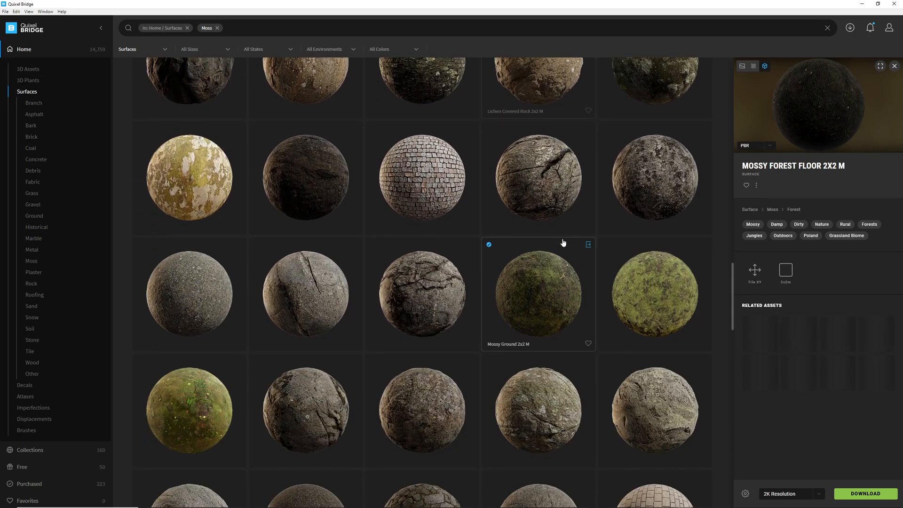
pyautogui.scroll(-6, 564, 242)
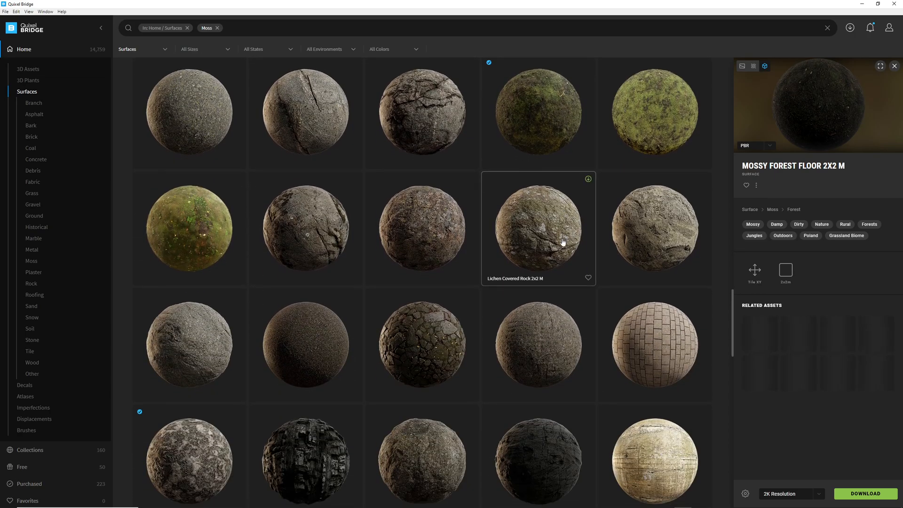
pyautogui.scroll(-5, 563, 242)
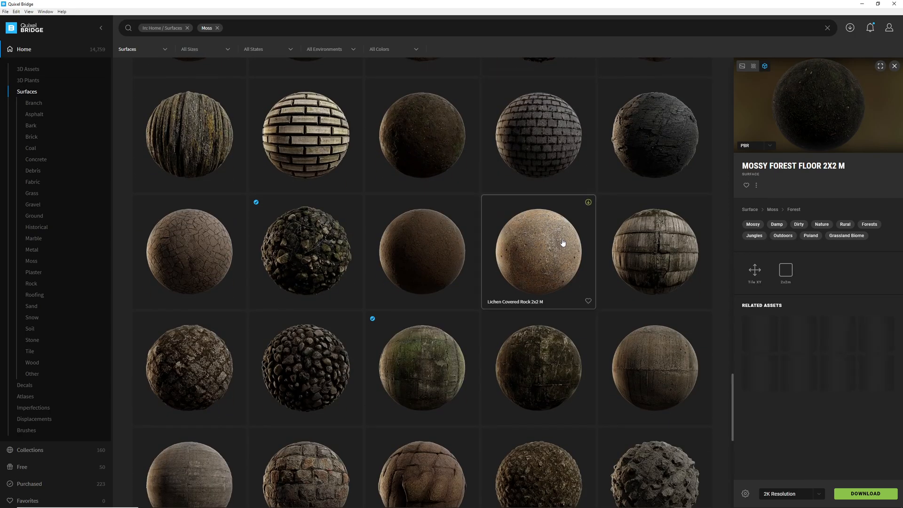
pyautogui.scroll(-8, 563, 242)
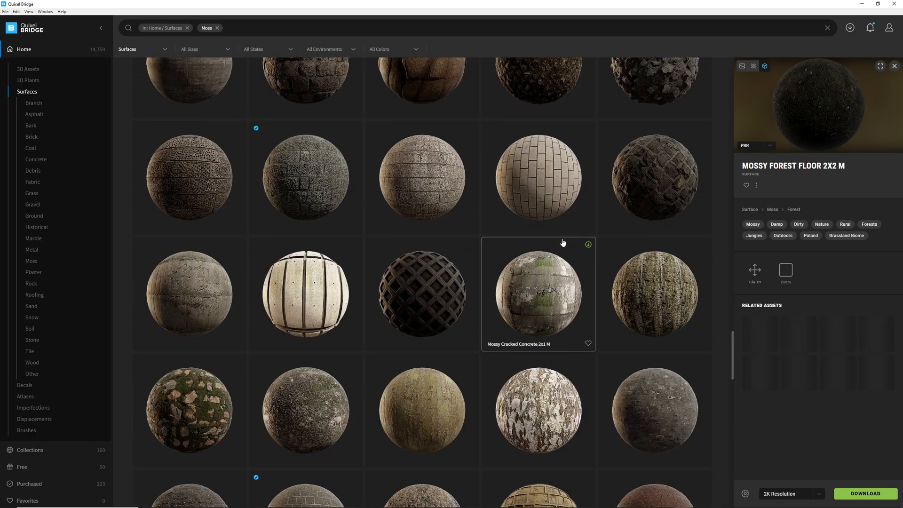
pyautogui.scroll(-10, 563, 242)
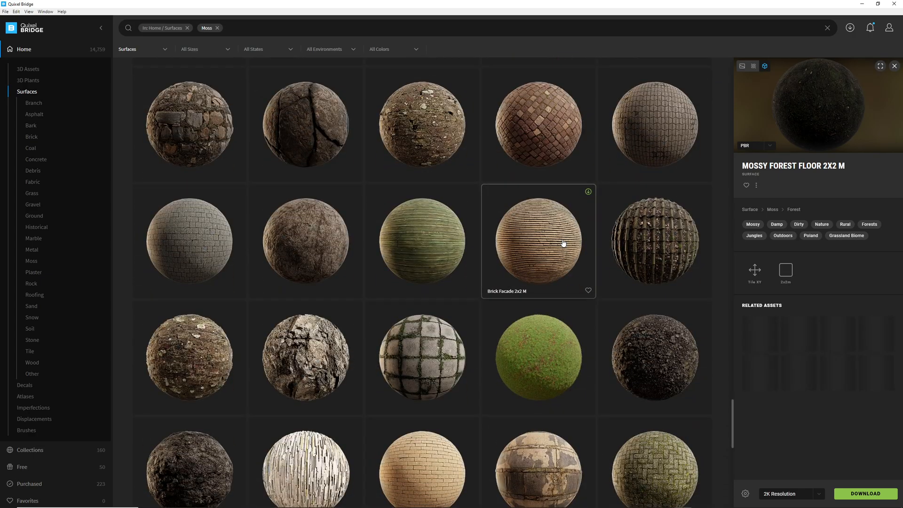
pyautogui.scroll(-6, 563, 242)
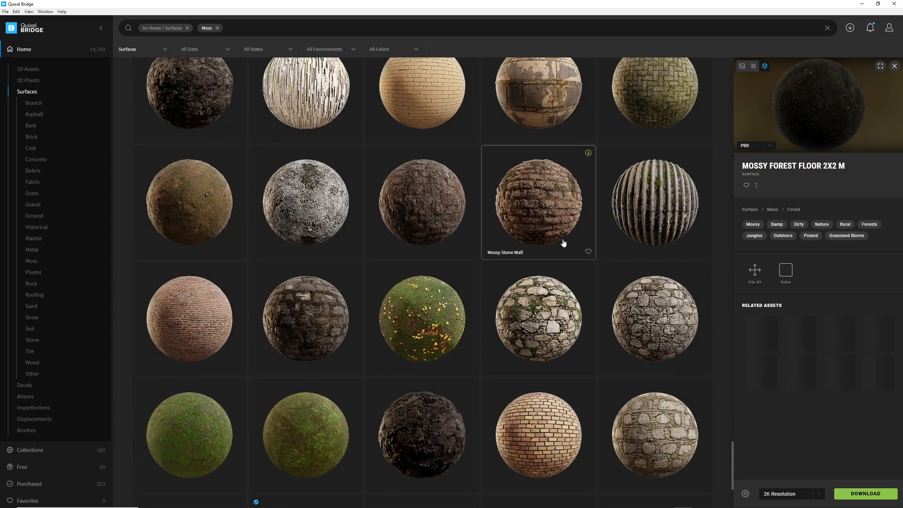
pyautogui.scroll(-3, 563, 242)
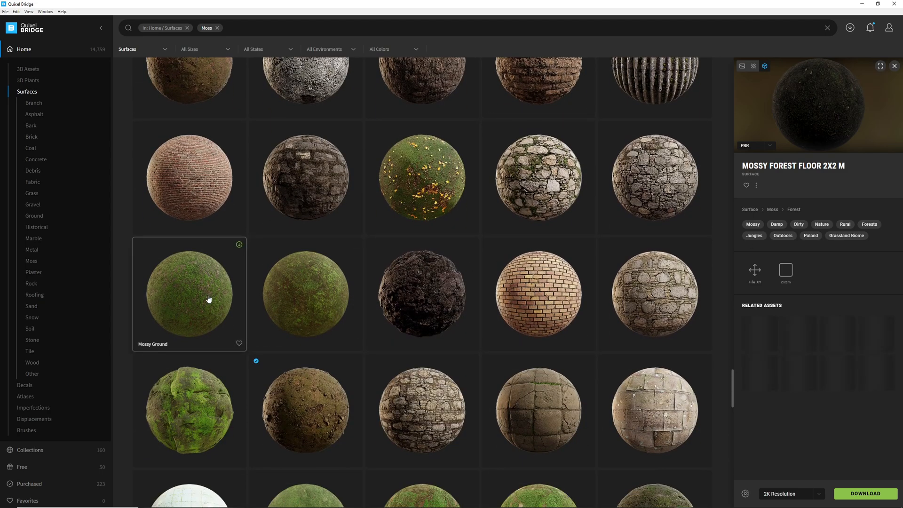
pyautogui.scroll(-5, 208, 298)
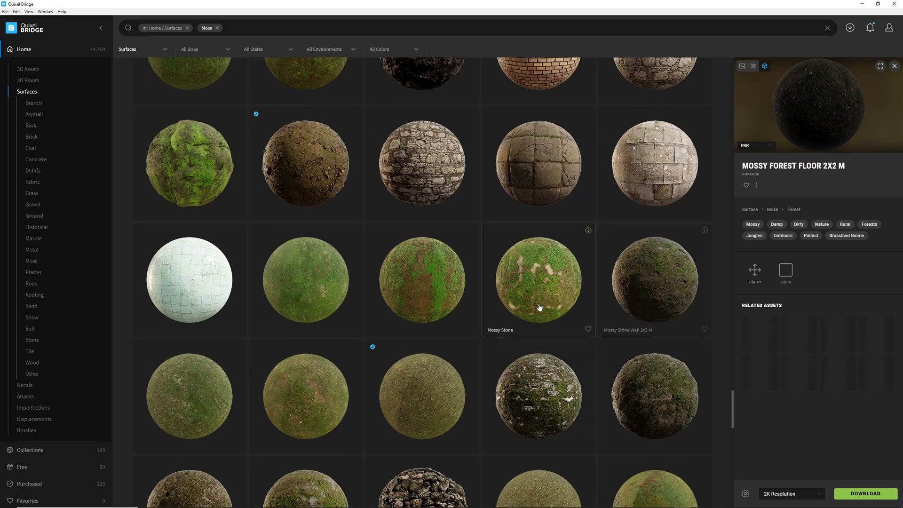
pyautogui.scroll(-4, 542, 307)
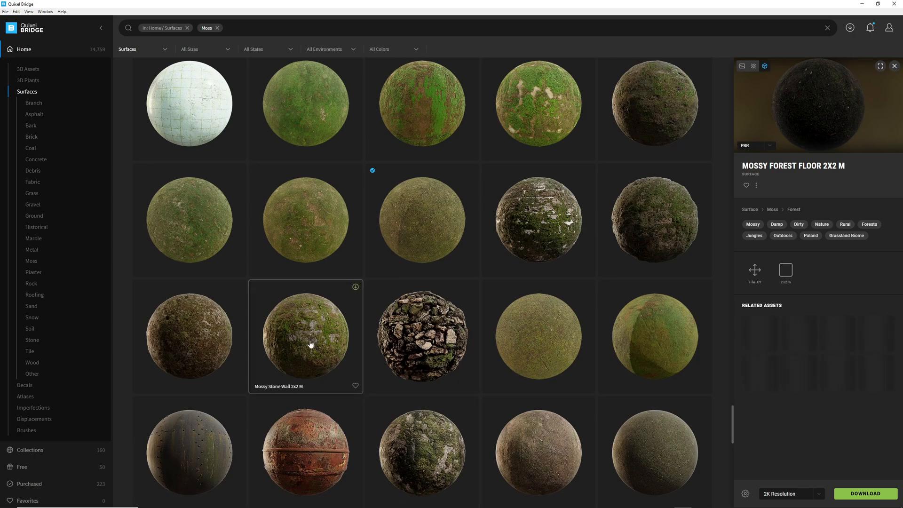
pyautogui.scroll(-4, 312, 346)
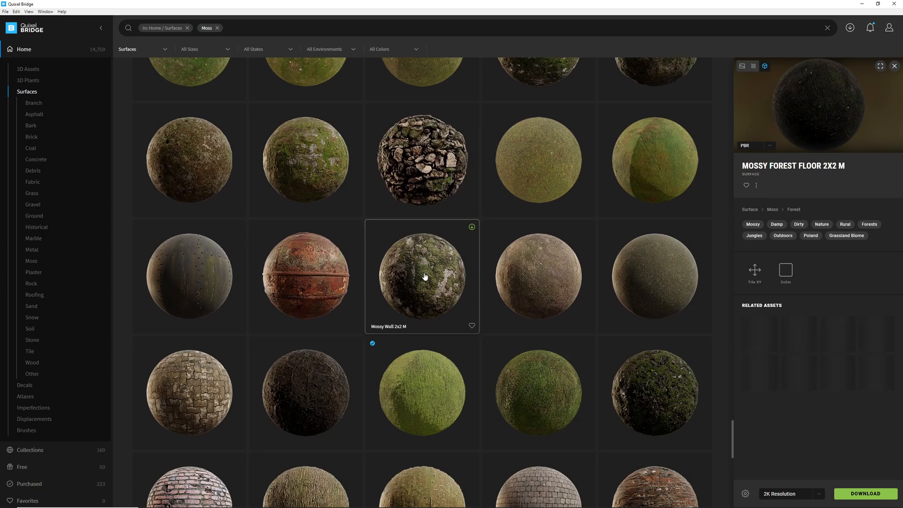
pyautogui.scroll(-2, 426, 276)
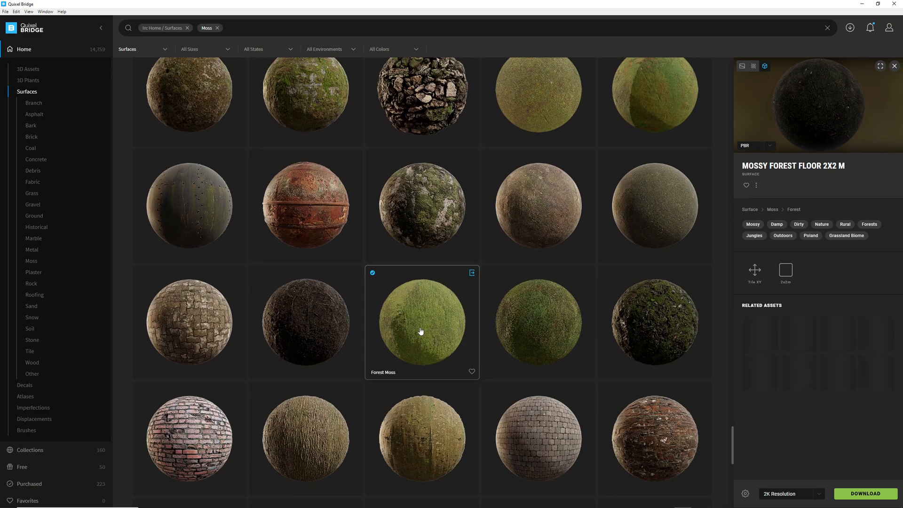
# Select the moss surface beside Forest Moss and preview its sphere fullscreen, orbiting it.
pyautogui.click(544, 317)
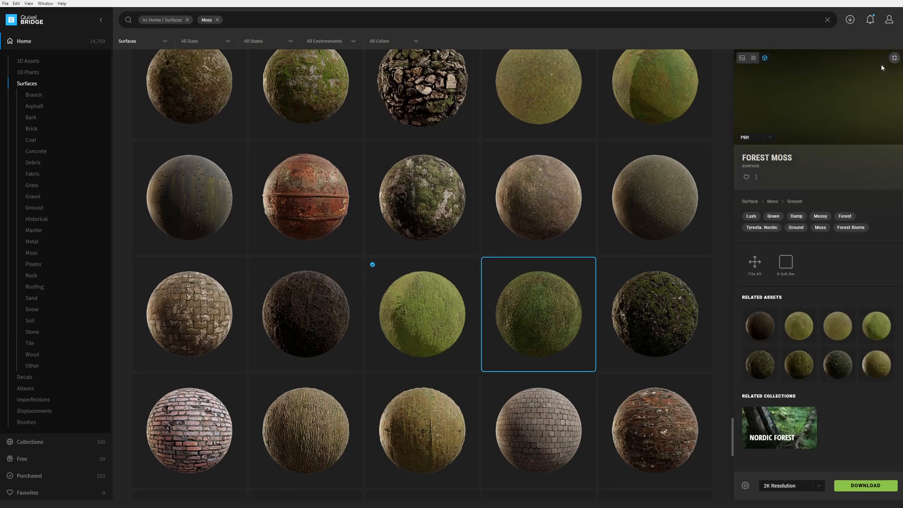
pyautogui.click(881, 66)
pyautogui.moveTo(565, 241); pyautogui.dragTo(400, 273)
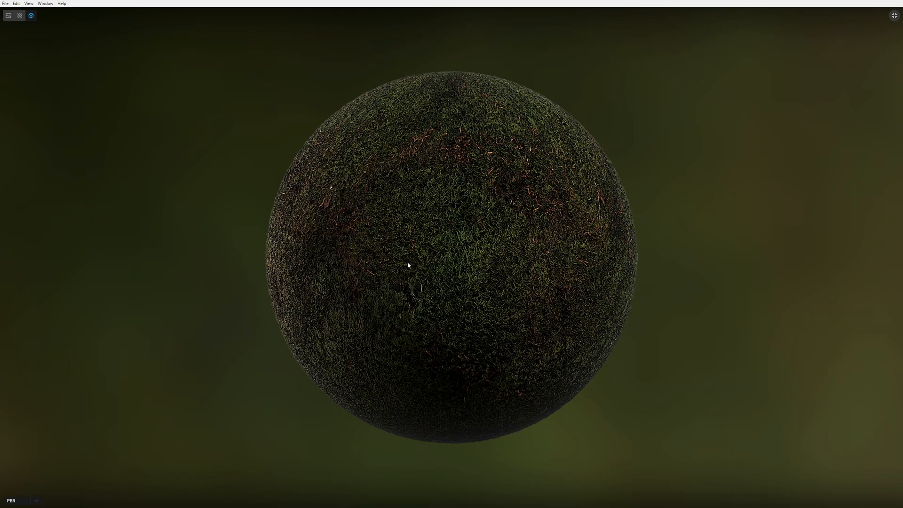
pyautogui.click(895, 15)
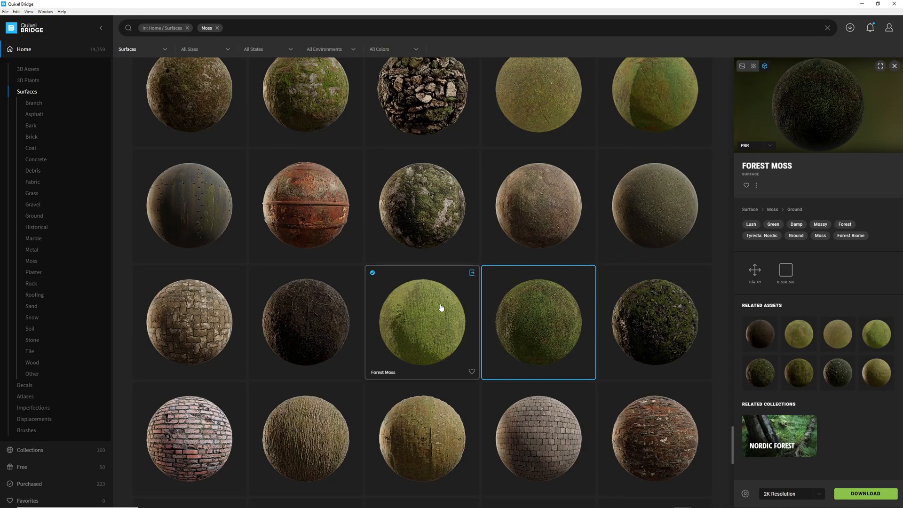
# Select the Forest Moss surface and preview its sphere fullscreen.
pyautogui.click(437, 315)
pyautogui.click(880, 65)
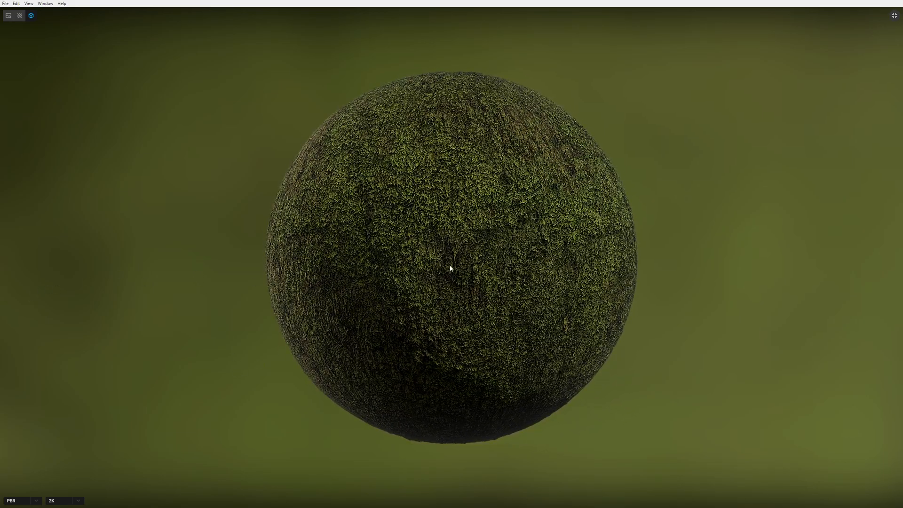
pyautogui.click(895, 16)
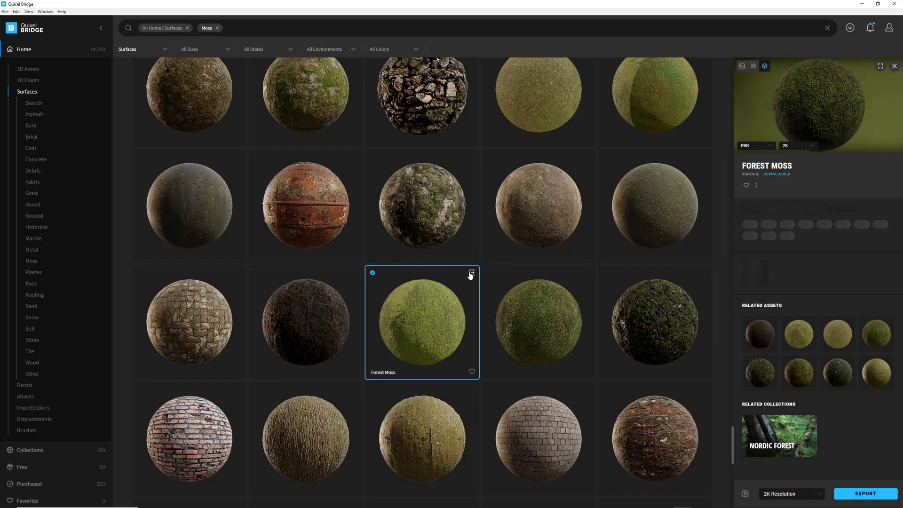
# Export the Forest Moss surface to Unreal Engine and return to the editor.
pyautogui.click(471, 274)
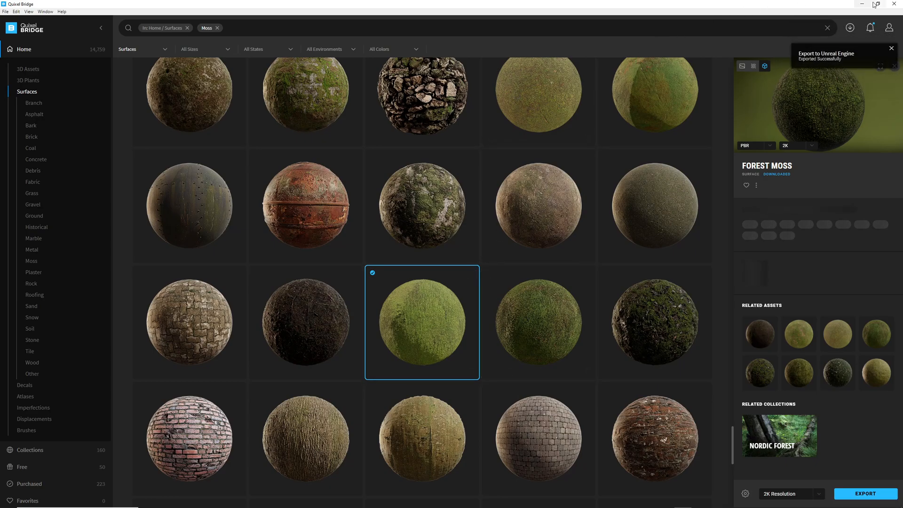
pyautogui.click(896, 6)
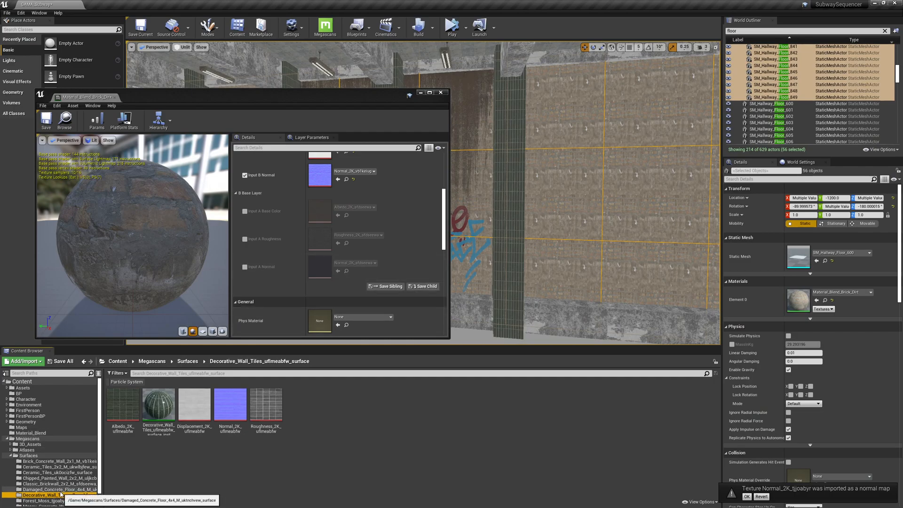
# Open the Forest_Moss_tjjoabyr_surface folder and inspect its albedo texture.
pyautogui.scroll(-1, 60, 494)
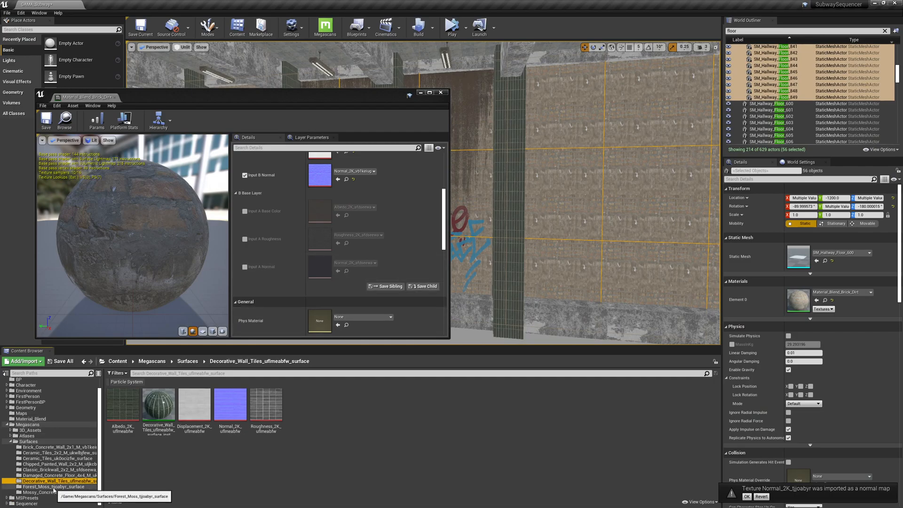
pyautogui.click(53, 488)
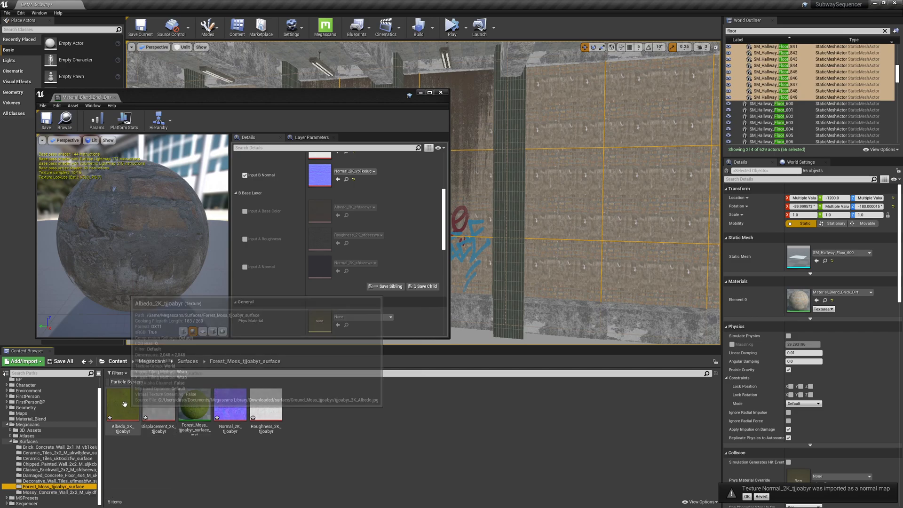
pyautogui.click(57, 492)
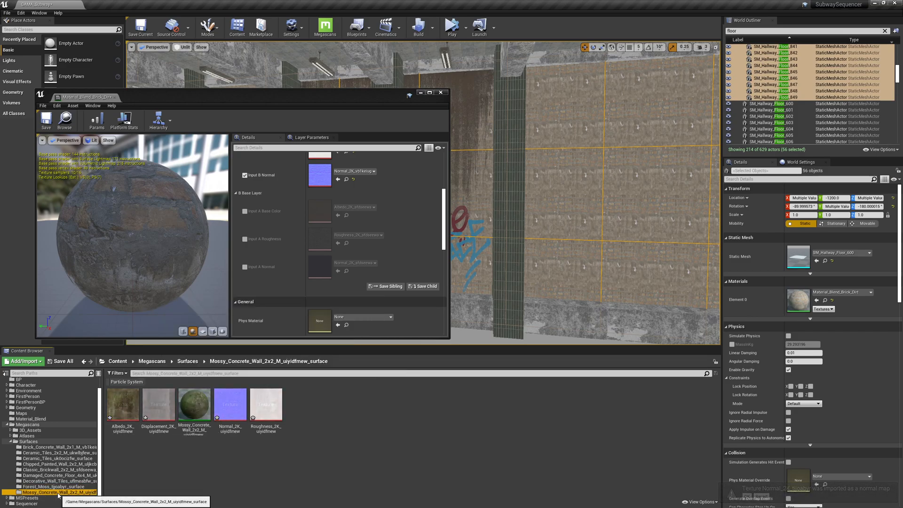
pyautogui.press('Up')
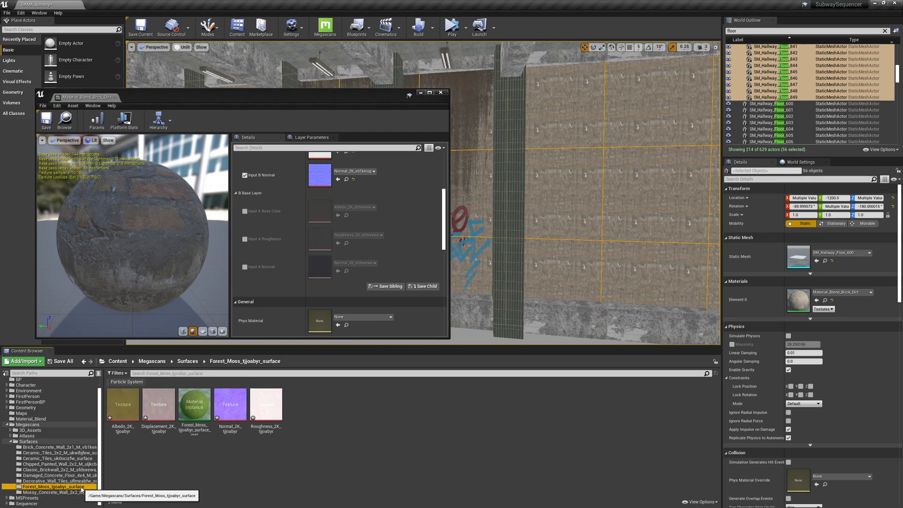
pyautogui.doubleClick(122, 404)
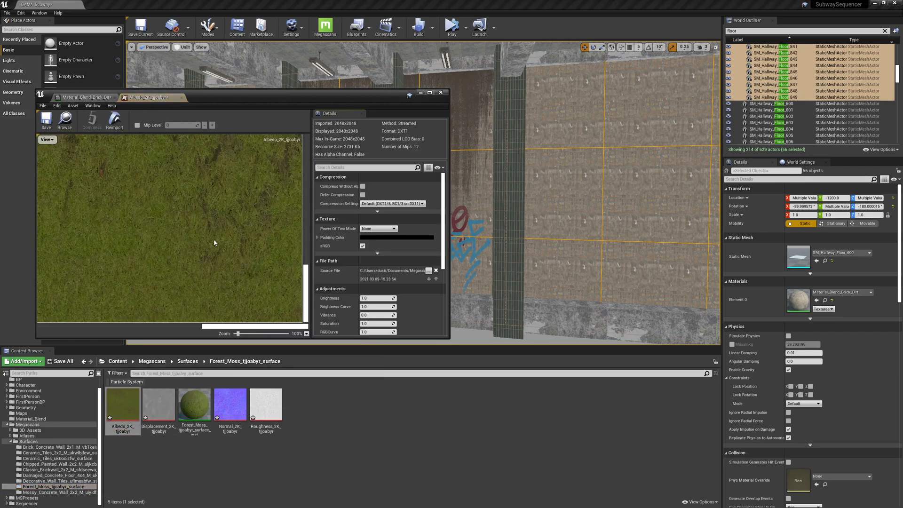
pyautogui.click(181, 98)
# Enable the B Base Layer's Input A color, roughness and normal overrides and assign the Forest Moss albedo, roughness and normal textures.
pyautogui.click(245, 211)
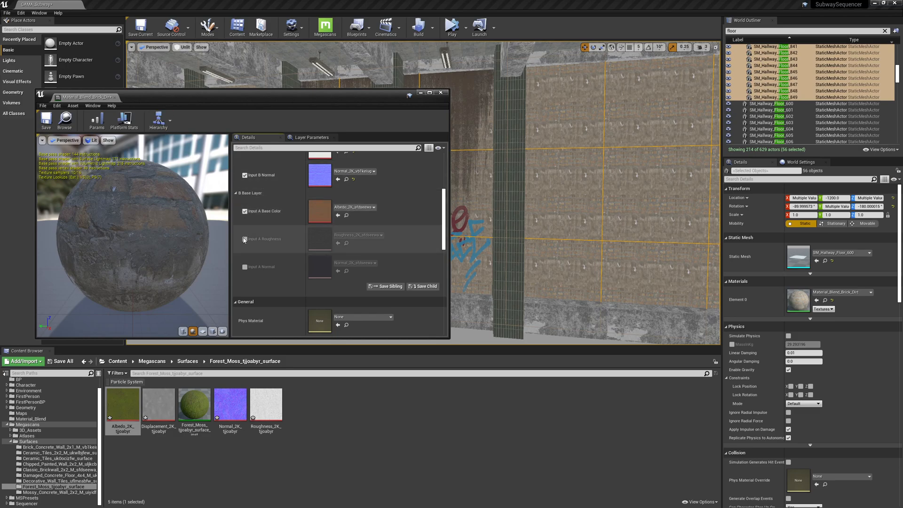
pyautogui.click(244, 239)
pyautogui.click(245, 267)
pyautogui.click(141, 408)
pyautogui.moveTo(144, 409); pyautogui.dragTo(320, 212)
pyautogui.moveTo(227, 403); pyautogui.dragTo(320, 267)
pyautogui.moveTo(270, 404); pyautogui.dragTo(320, 240)
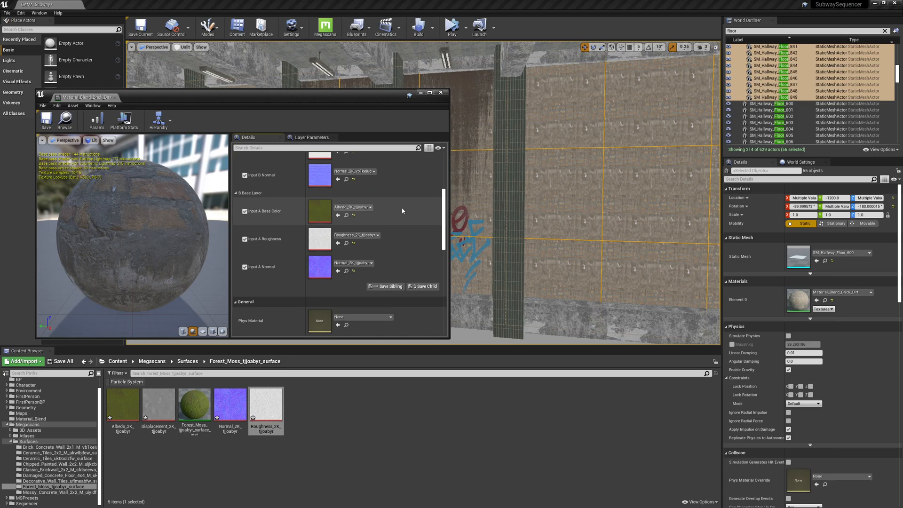
# Open the parent material Material_Blend_Brick_Concrete and convert the height texture sample into a parameter named Height Input.
pyautogui.scroll(-1, 382, 216)
pyautogui.scroll(-3, 382, 216)
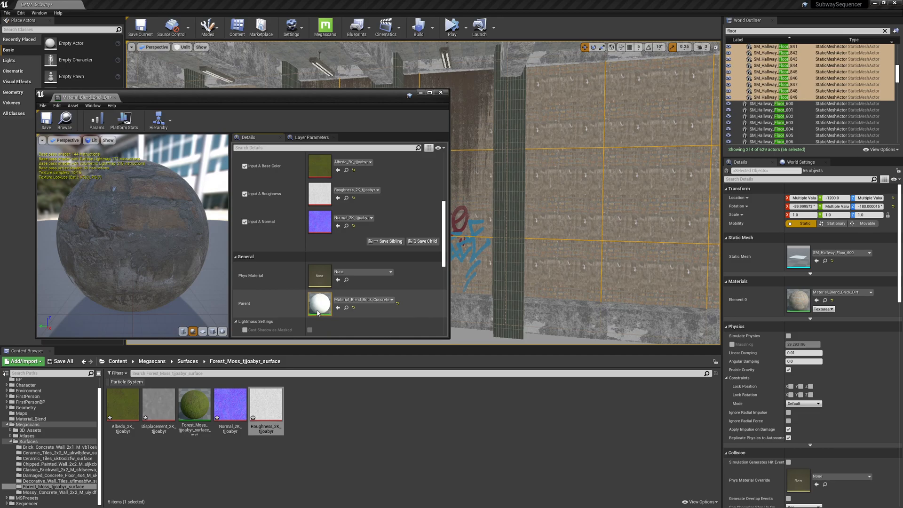
pyautogui.doubleClick(319, 310)
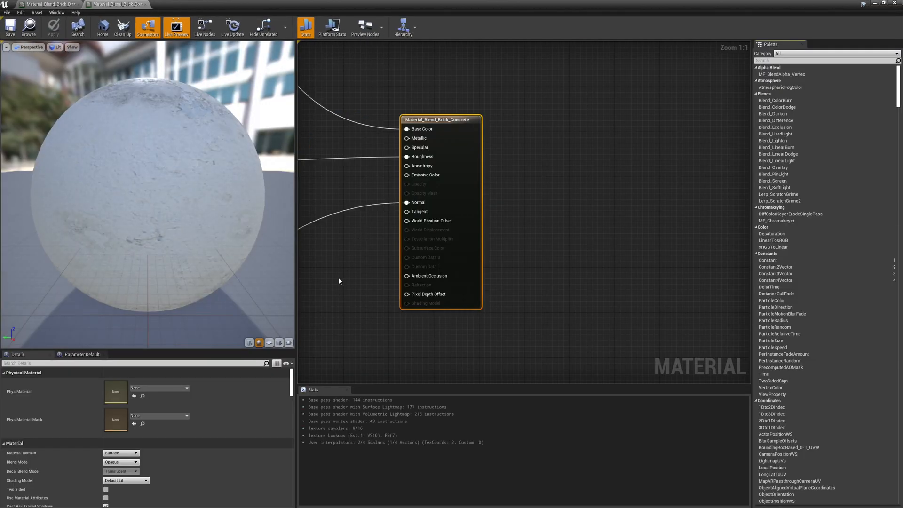
pyautogui.moveTo(339, 280); pyautogui.dragTo(611, 280, button='right')
pyautogui.moveTo(371, 261); pyautogui.dragTo(649, 215, button='right')
pyautogui.moveTo(442, 238); pyautogui.dragTo(301, 289, button='right')
pyautogui.moveTo(593, 238); pyautogui.dragTo(448, 286, button='right')
pyautogui.moveTo(372, 317); pyautogui.dragTo(469, 347, button='right')
pyautogui.moveTo(417, 174); pyautogui.dragTo(414, 314, button='right')
pyautogui.moveTo(430, 232); pyautogui.dragTo(413, 255, button='right')
pyautogui.click(375, 222)
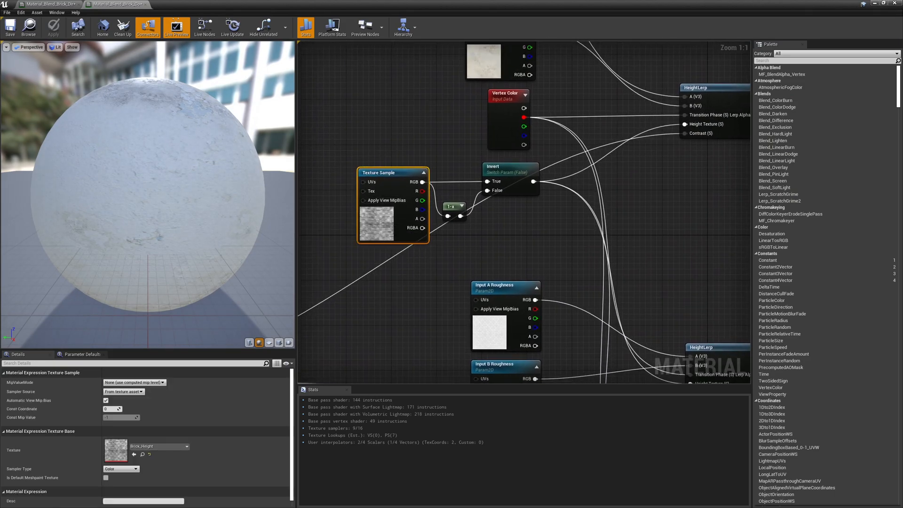
pyautogui.moveTo(379, 226); pyautogui.dragTo(399, 222, button='right')
pyautogui.rightClick(399, 221)
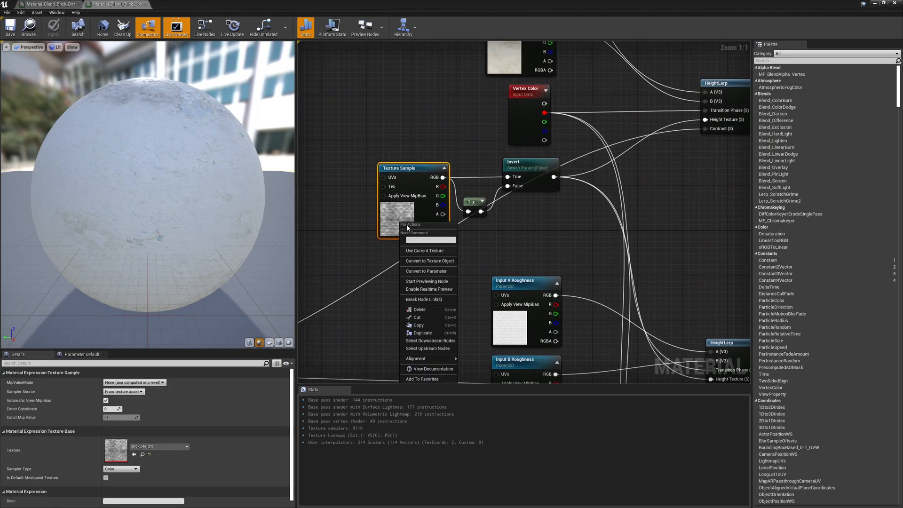
pyautogui.click(429, 271)
pyautogui.write('Height I')
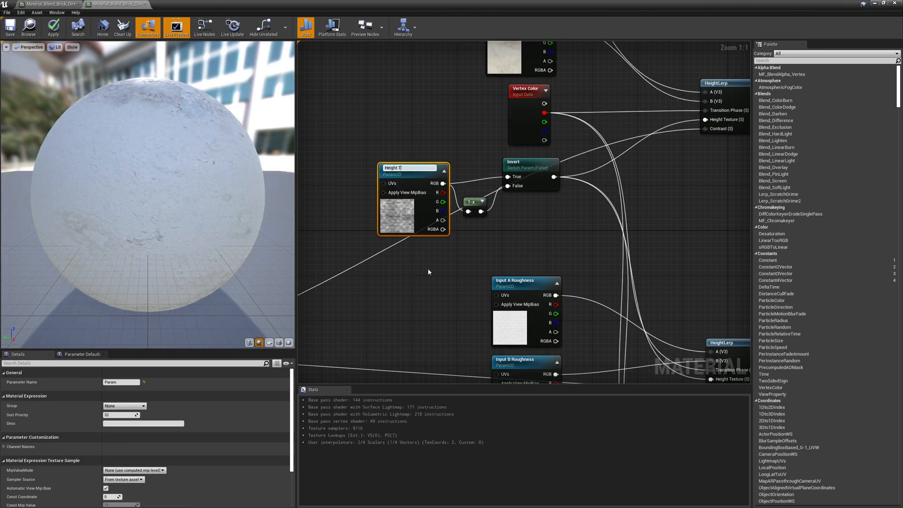
pyautogui.write('nput')
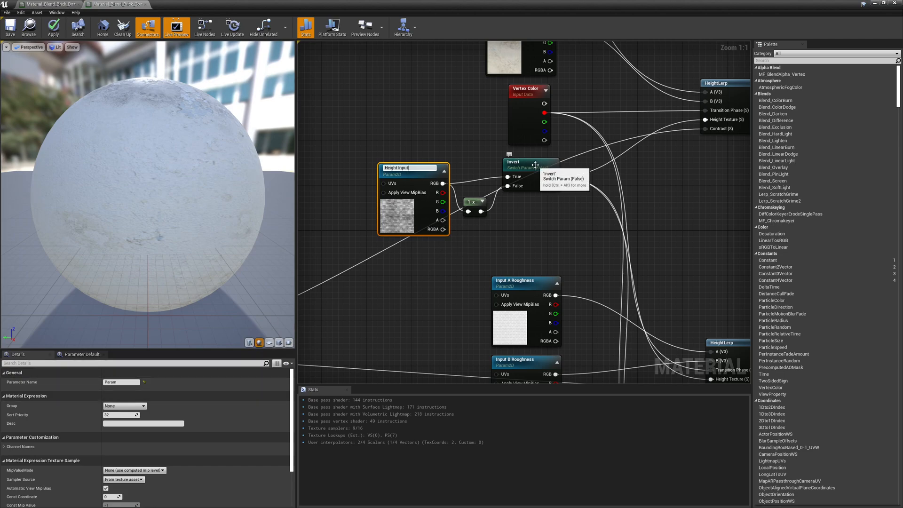
pyautogui.press('Return')
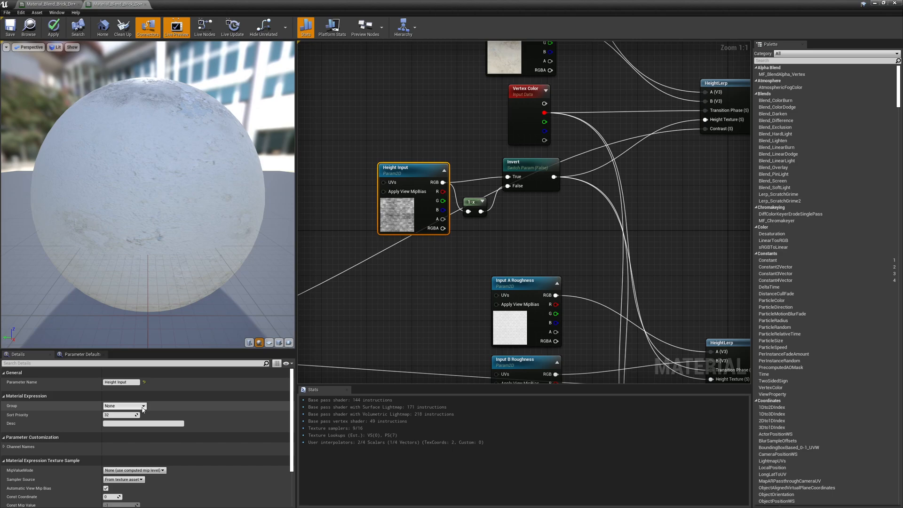
# Put Height Input in the 0 Base Parameters group with sort priority 0 and apply the material.
pyautogui.click(143, 407)
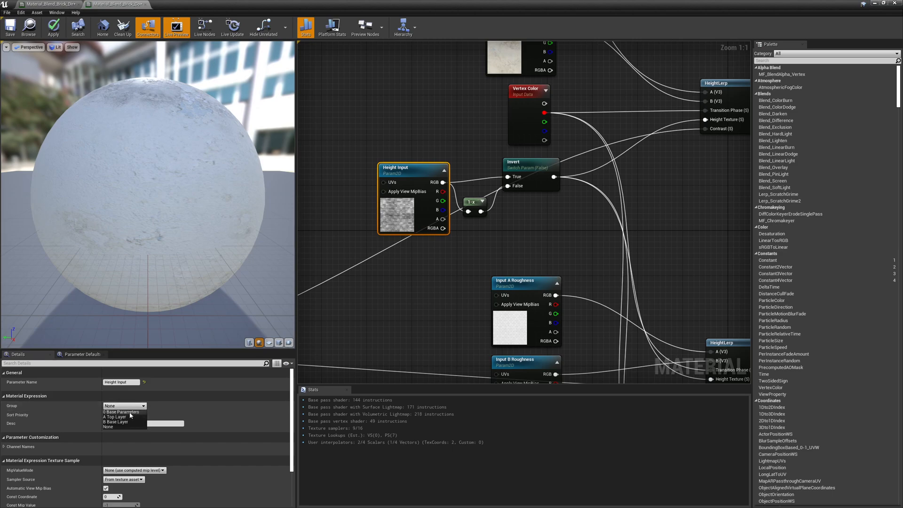
pyautogui.click(130, 412)
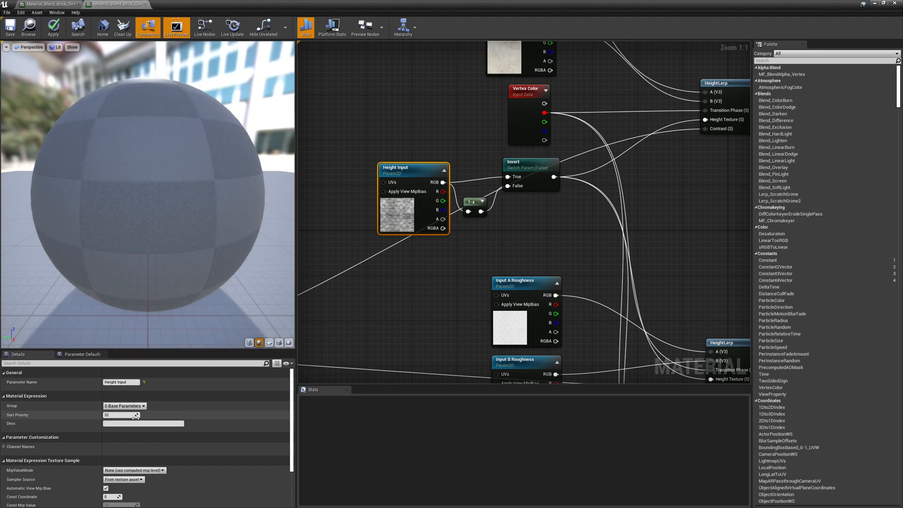
pyautogui.click(118, 415)
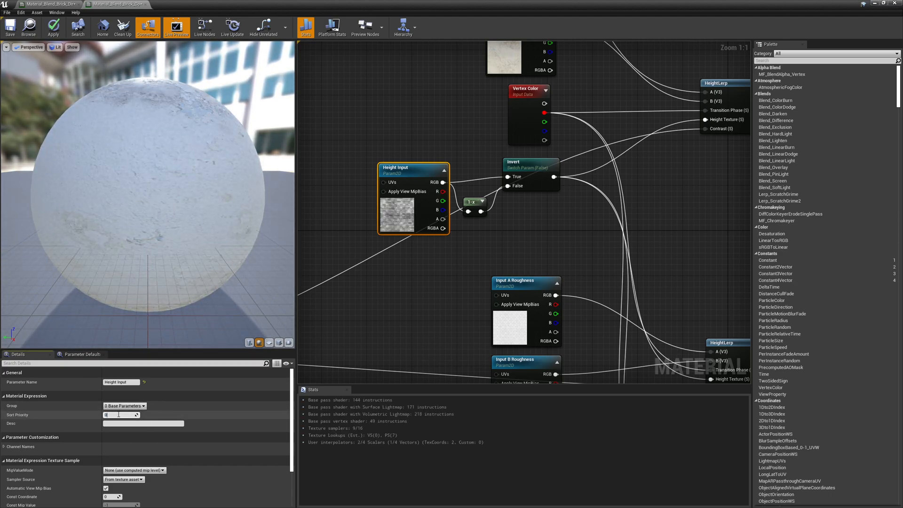
pyautogui.write('0')
pyautogui.press('Return')
pyautogui.click(51, 29)
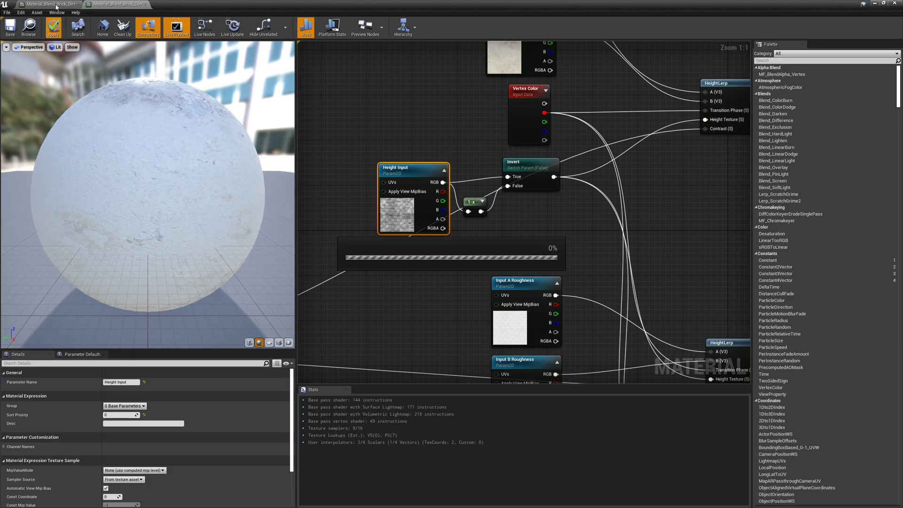
# Set the Invert switch parameter's sort priority to 1, adjust the Contrast (S) parameter, and apply the material.
pyautogui.click(56, 5)
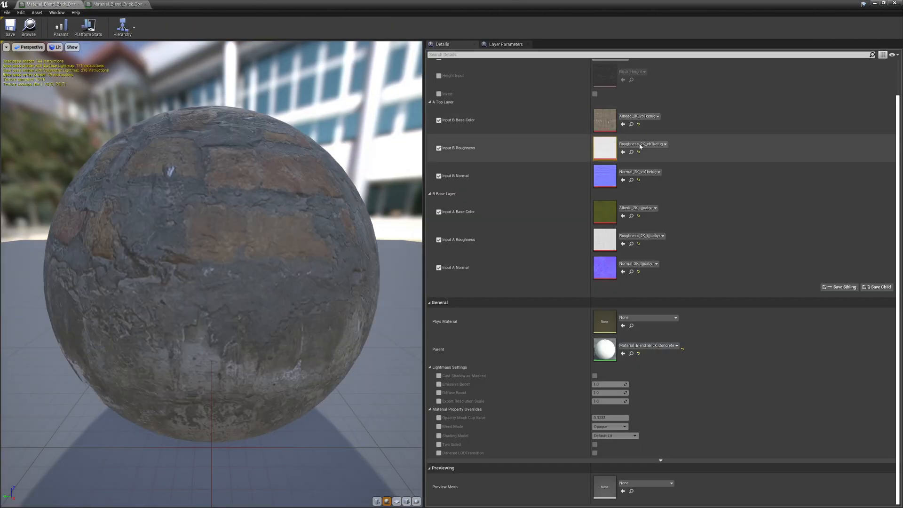
pyautogui.scroll(2, 631, 175)
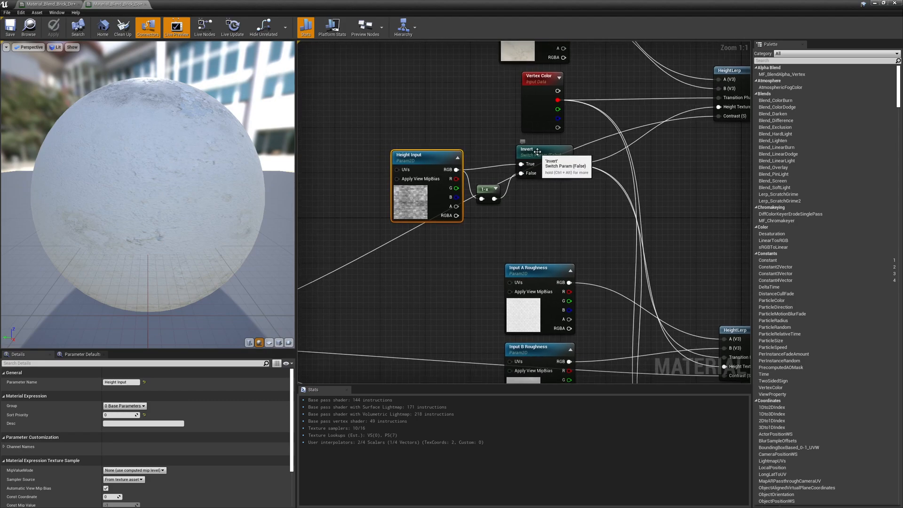
pyautogui.click(538, 151)
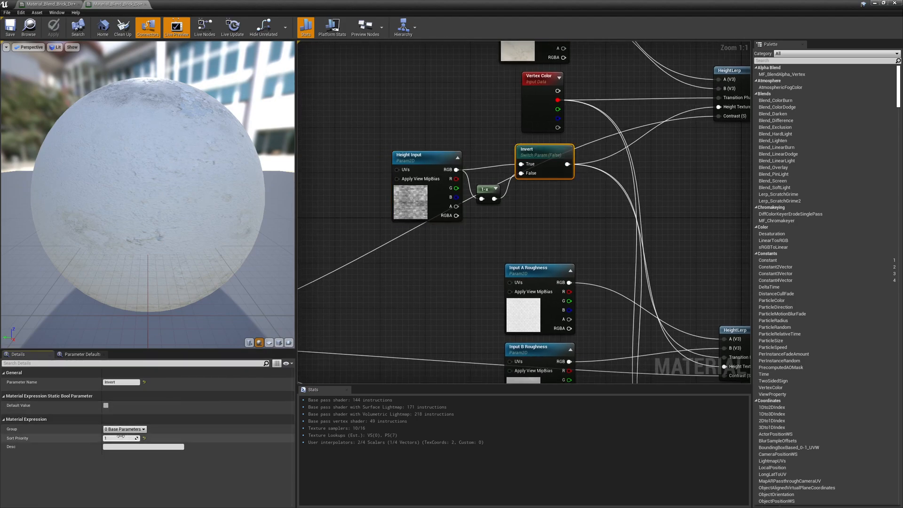
pyautogui.write('1')
pyautogui.press('Return')
pyautogui.moveTo(432, 300); pyautogui.dragTo(682, 138, button='right')
pyautogui.click(373, 190)
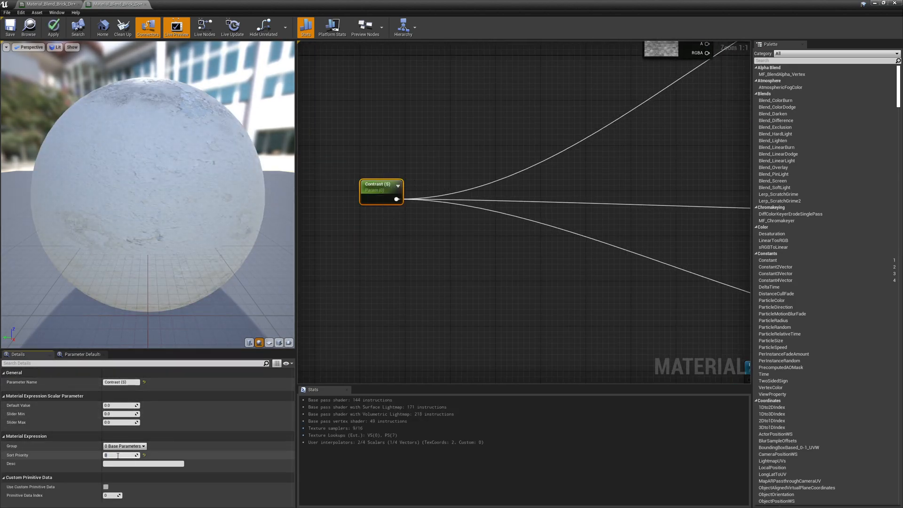
pyautogui.press('Return')
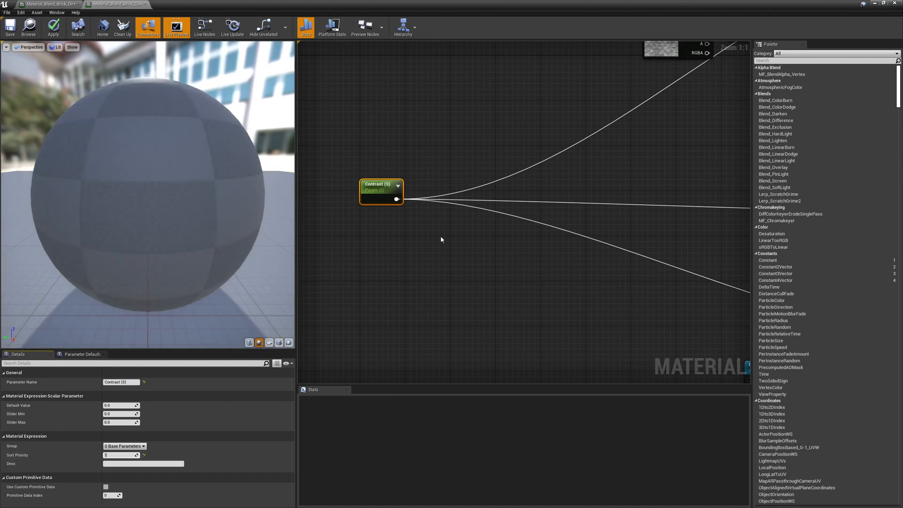
pyautogui.click(53, 22)
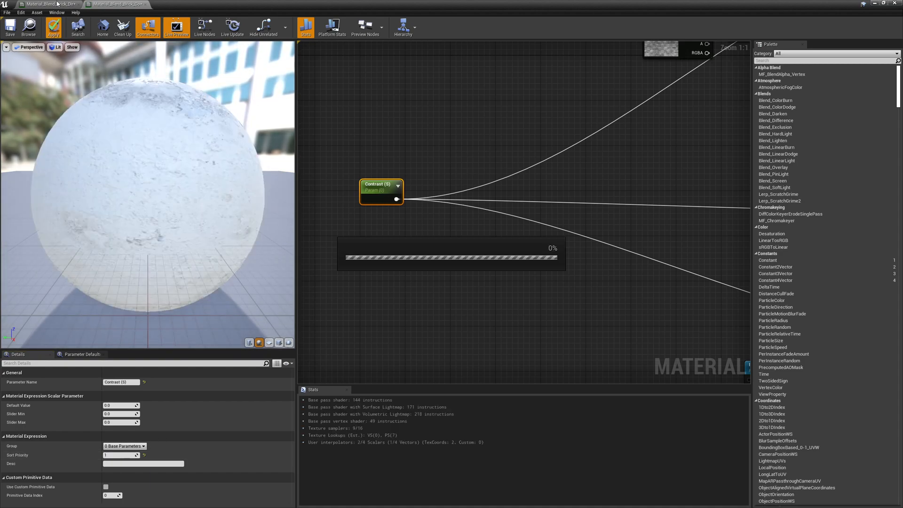
# Enable the Height Input, Contrast (S) and Invert overrides in the material instance.
pyautogui.click(57, 5)
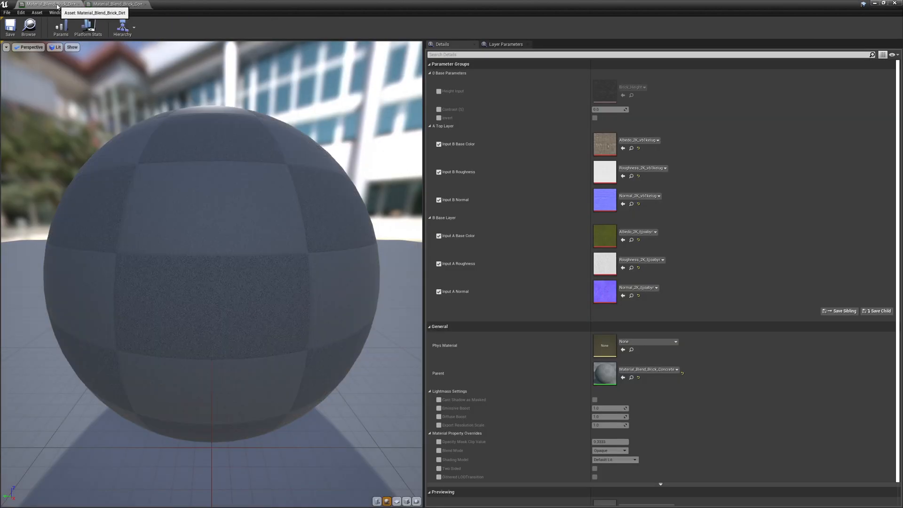
pyautogui.click(439, 92)
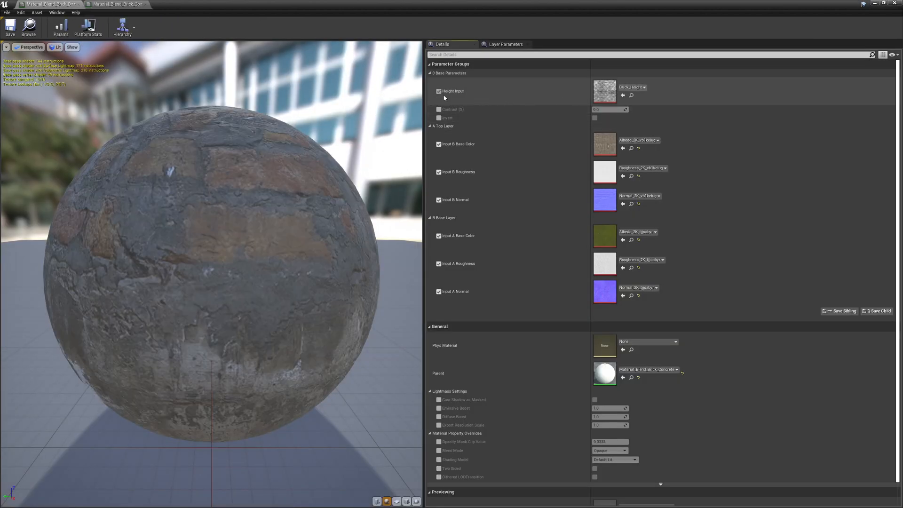
pyautogui.click(439, 110)
pyautogui.click(439, 118)
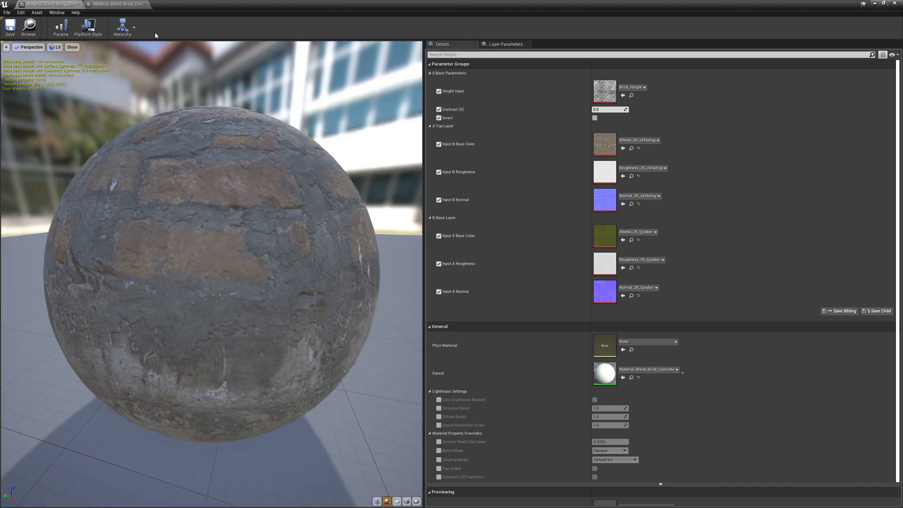
pyautogui.click(115, 4)
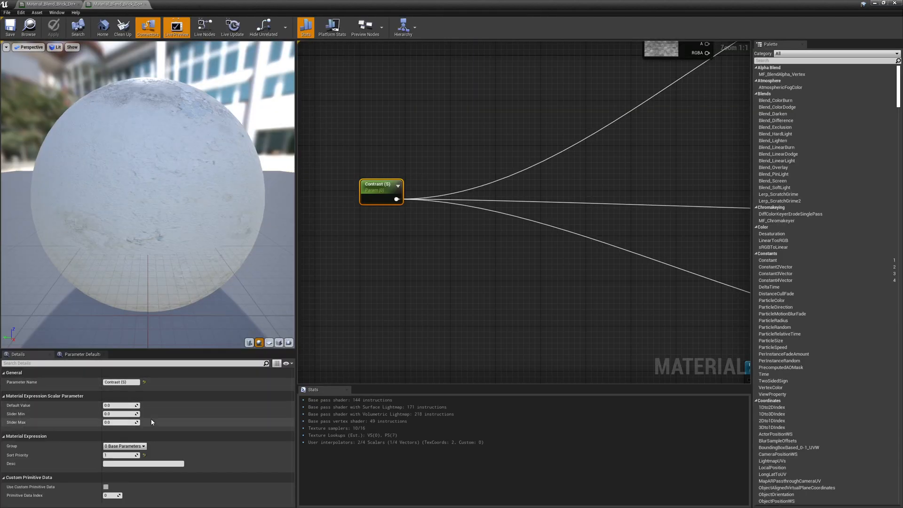
# Rename the Invert switch parameter's group to 0 Height Parameters.
pyautogui.moveTo(638, 156); pyautogui.dragTo(555, 242, button='right')
pyautogui.click(585, 129)
pyautogui.moveTo(636, 172); pyautogui.dragTo(531, 216, button='right')
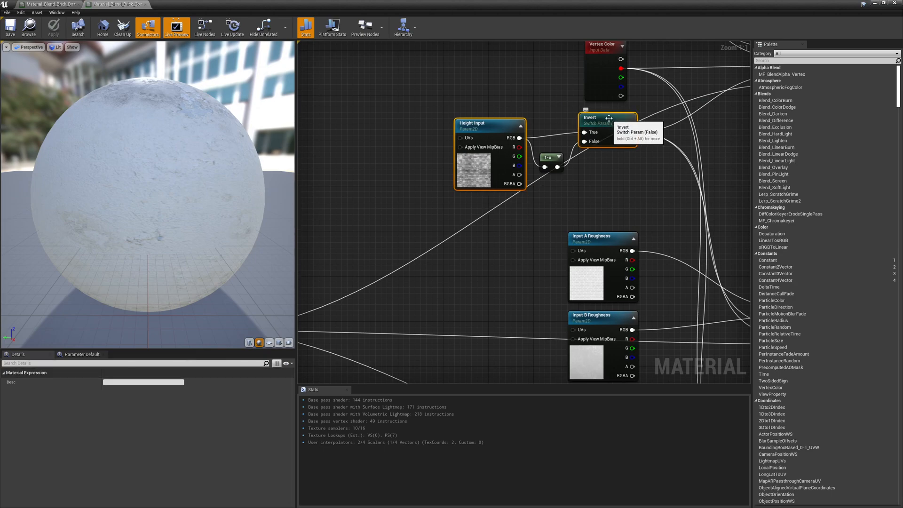
pyautogui.click(609, 118)
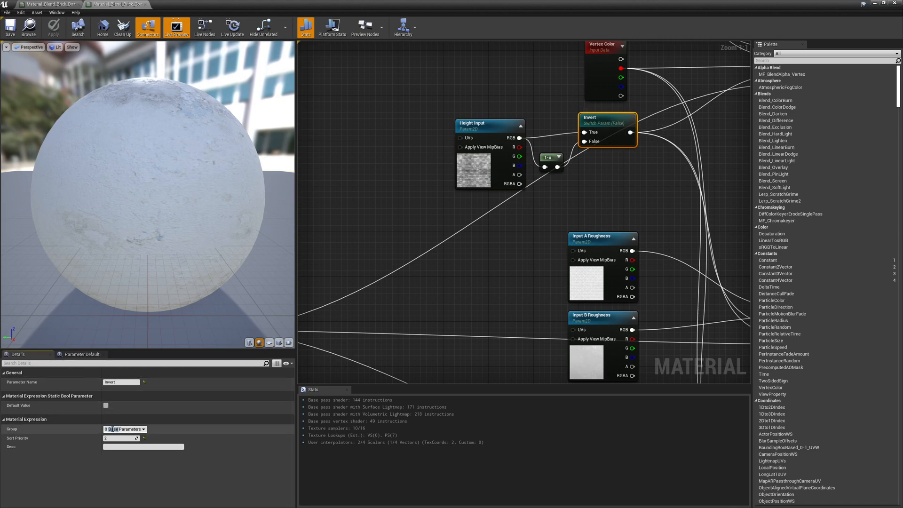
pyautogui.write('High')
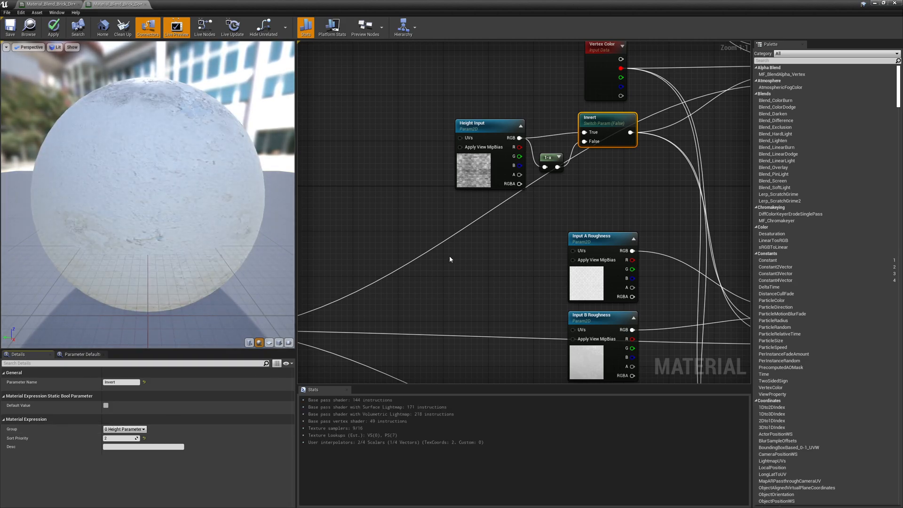
# Move the Height Input parameter into the 0 Height Parameters group.
pyautogui.click(480, 172)
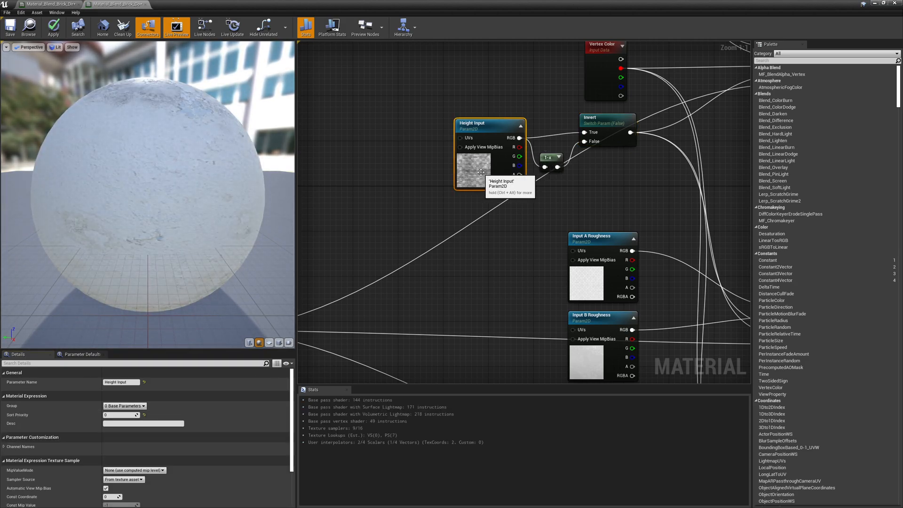
pyautogui.click(143, 406)
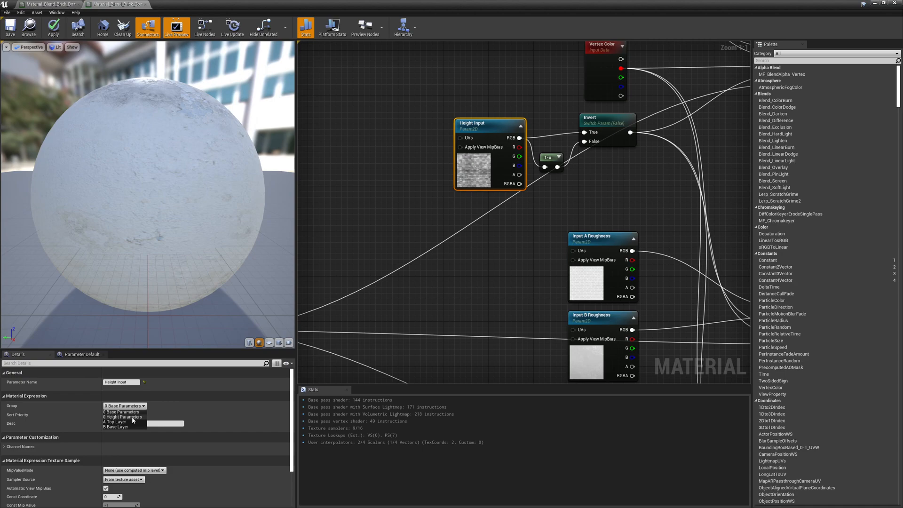
pyautogui.click(133, 418)
# Move the Contrast (S) parameter into the 0 Height Parameters group and apply the material.
pyautogui.moveTo(311, 322); pyautogui.dragTo(533, 222, button='right')
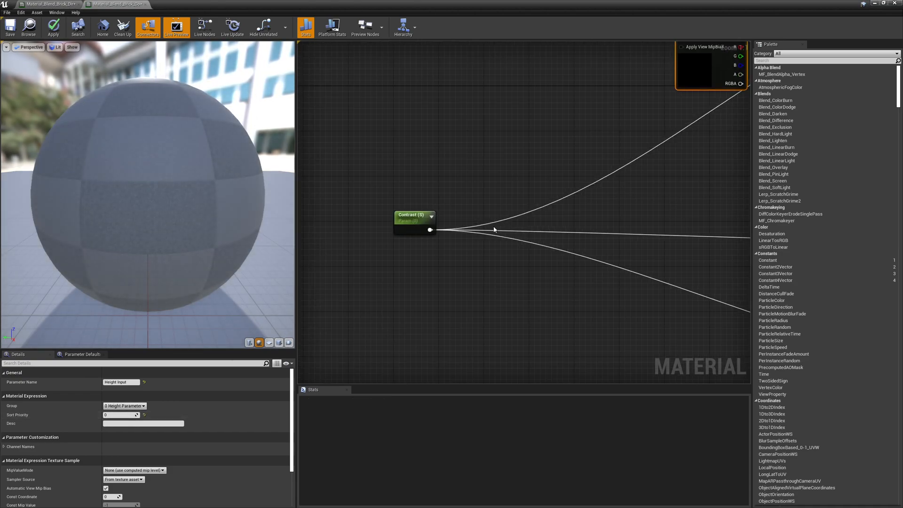
pyautogui.click(408, 224)
pyautogui.click(125, 446)
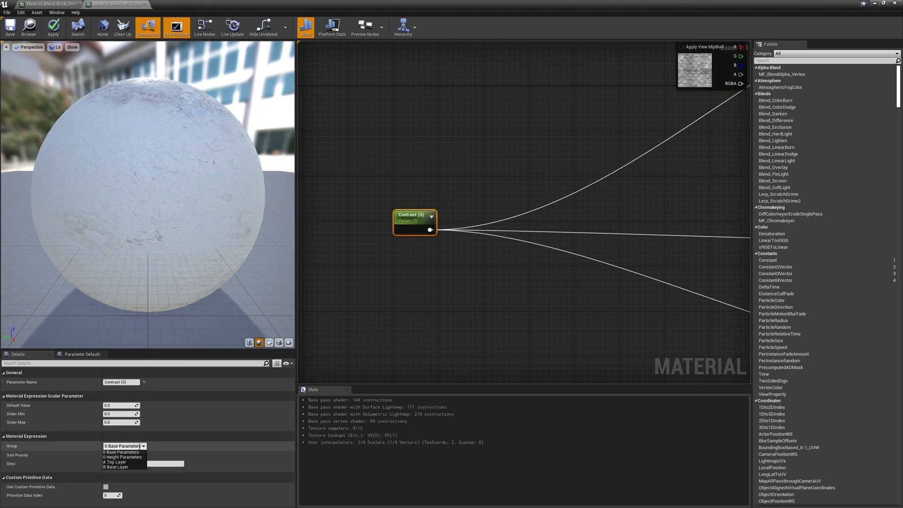
pyautogui.click(115, 461)
pyautogui.click(423, 255)
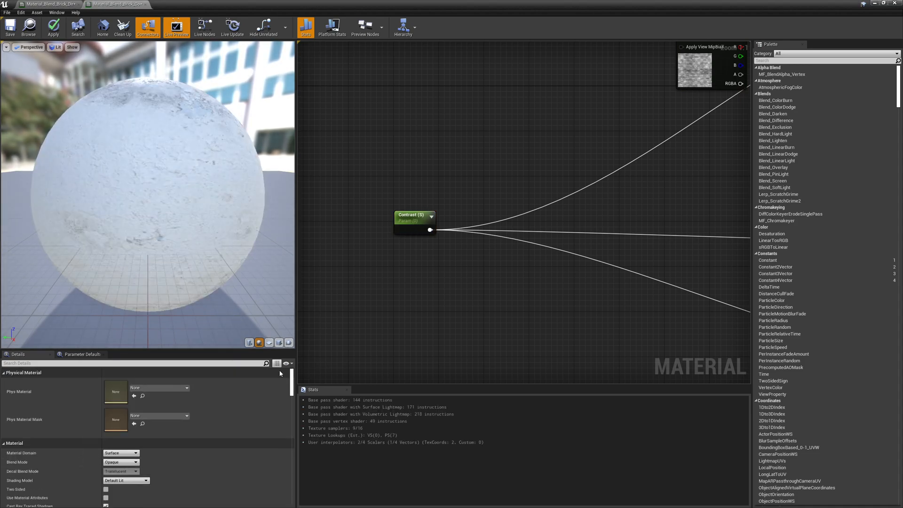
pyautogui.click(405, 221)
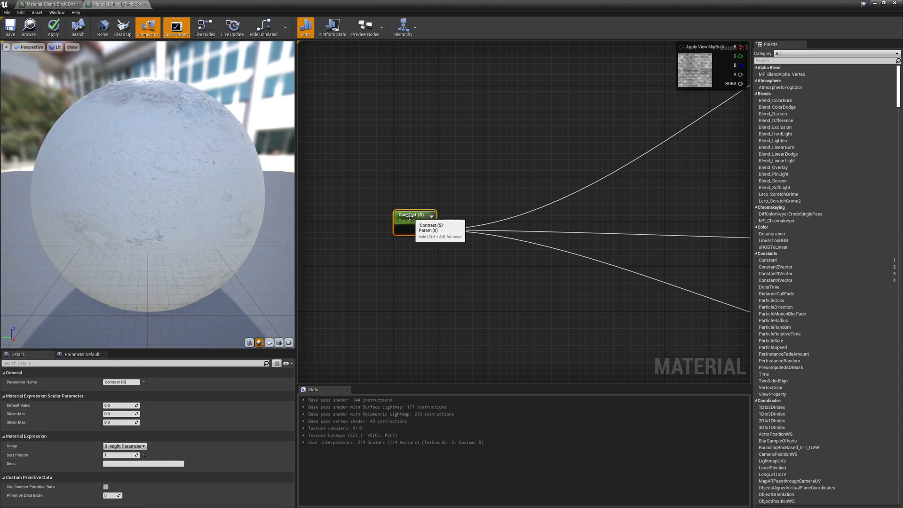
pyautogui.click(144, 446)
pyautogui.click(129, 456)
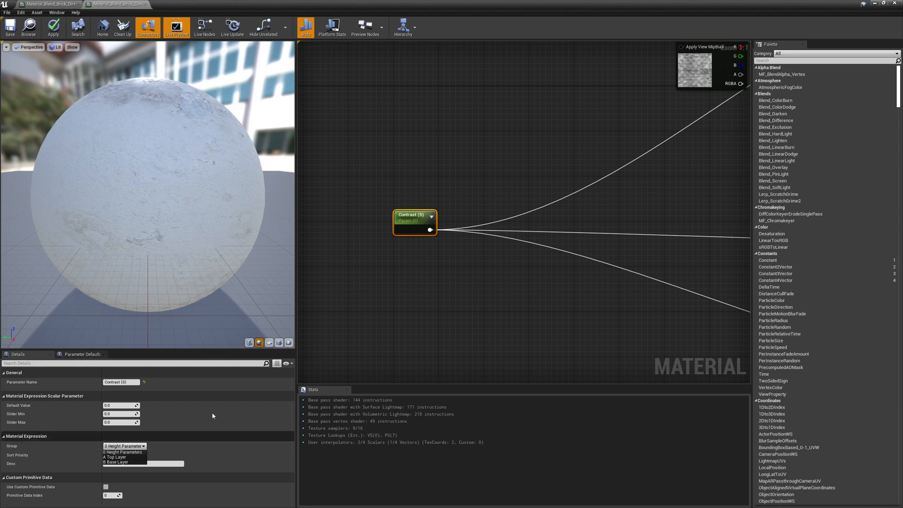
pyautogui.click(460, 312)
pyautogui.moveTo(460, 312); pyautogui.dragTo(291, 390, button='right')
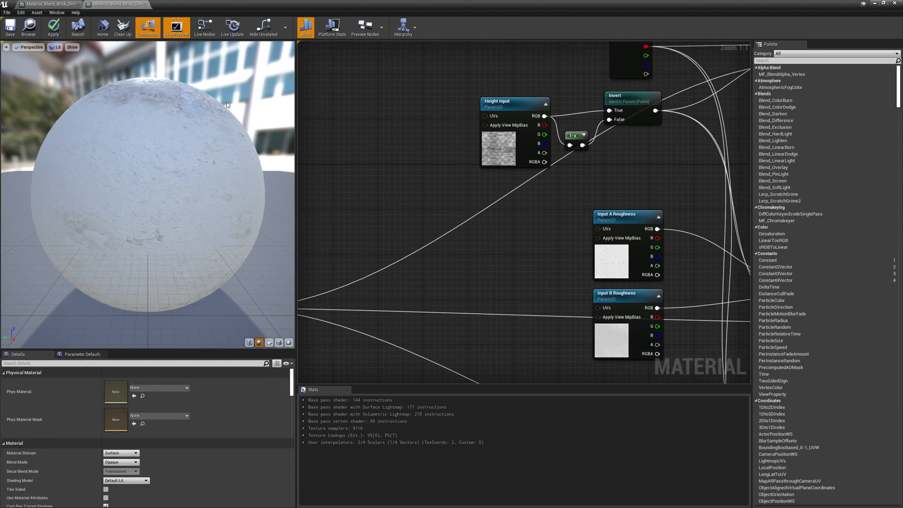
pyautogui.click(53, 27)
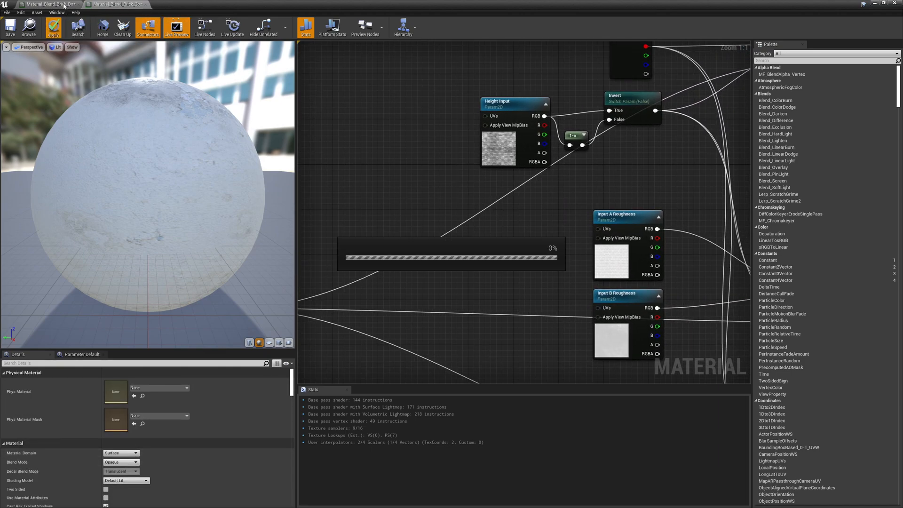
# Switch to the material instance and inspect its preview sphere.
pyautogui.click(63, 6)
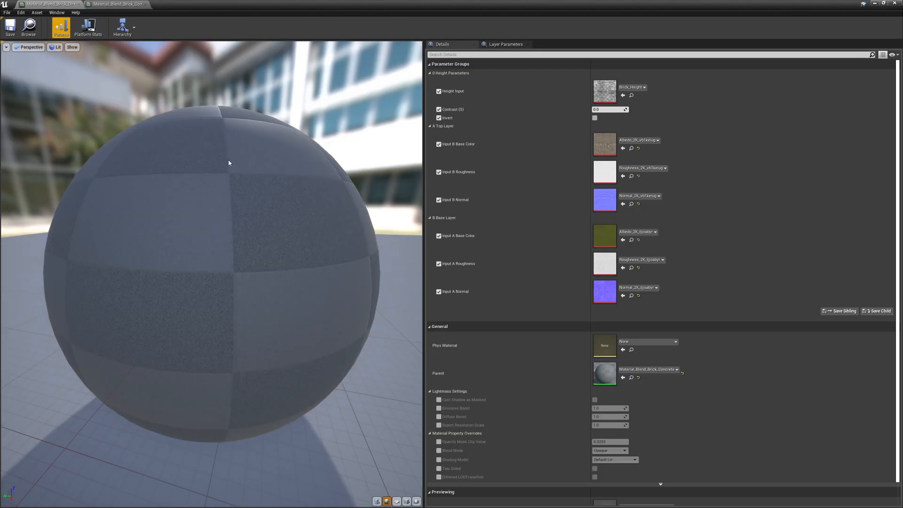
pyautogui.moveTo(226, 231); pyautogui.dragTo(287, 259)
pyautogui.moveTo(226, 236); pyautogui.dragTo(226, 289, button='right')
pyautogui.moveTo(216, 7); pyautogui.dragTo(229, 71)
# Browse to the brick wall textures and open Displacement_2K_vb1keiug to examine it.
pyautogui.click(382, 441)
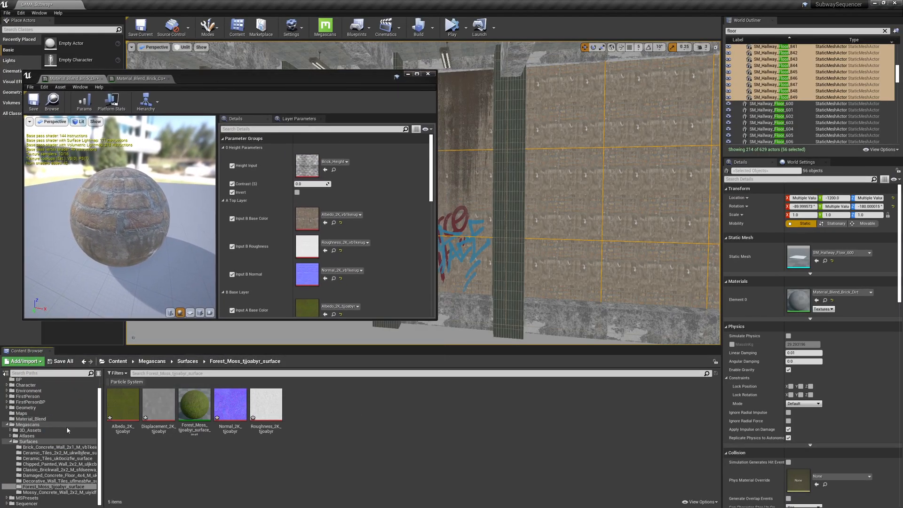
pyautogui.click(334, 223)
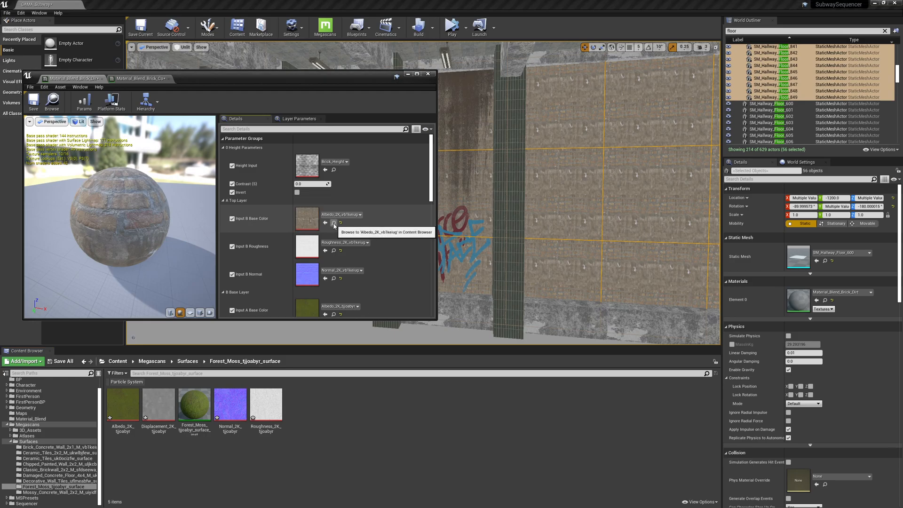
pyautogui.click(406, 431)
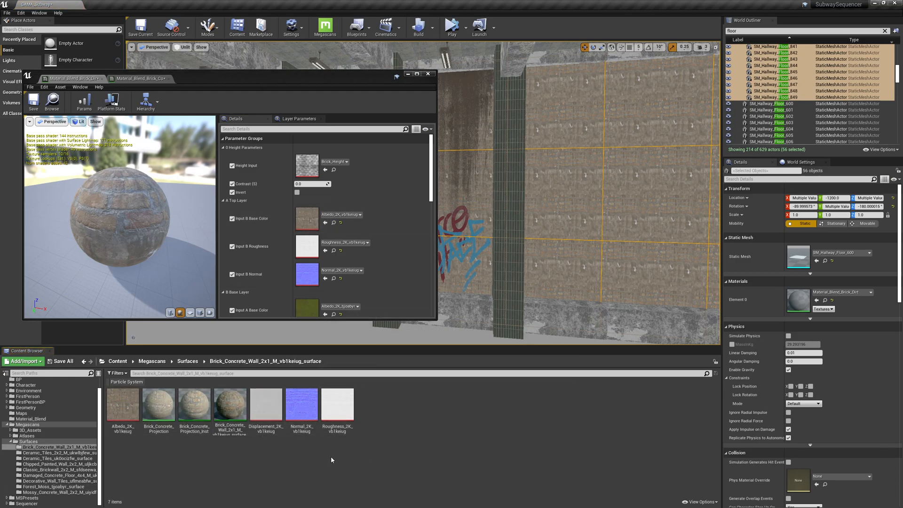
pyautogui.doubleClick(266, 405)
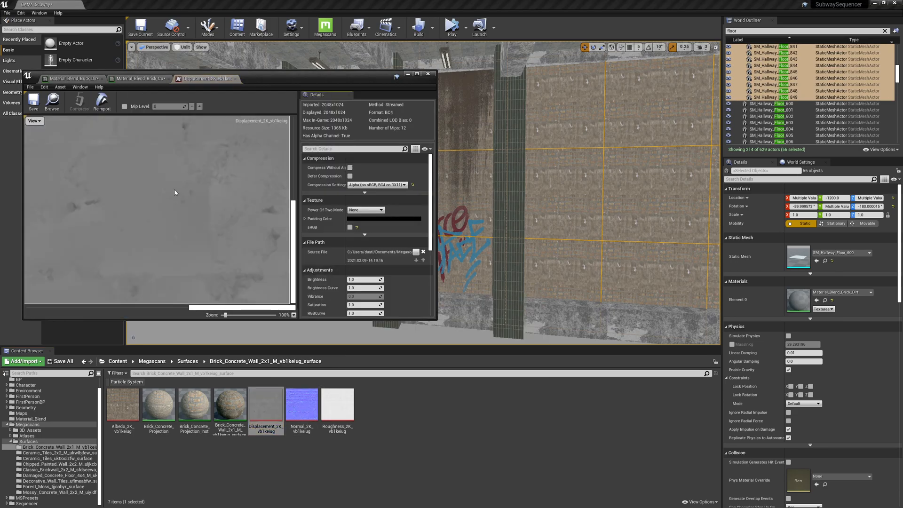
pyautogui.moveTo(282, 75); pyautogui.dragTo(260, 1)
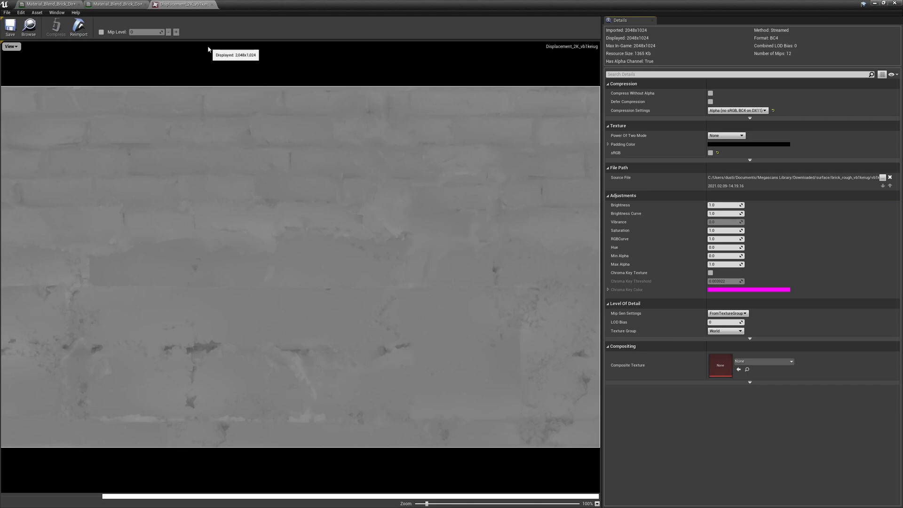
pyautogui.click(212, 5)
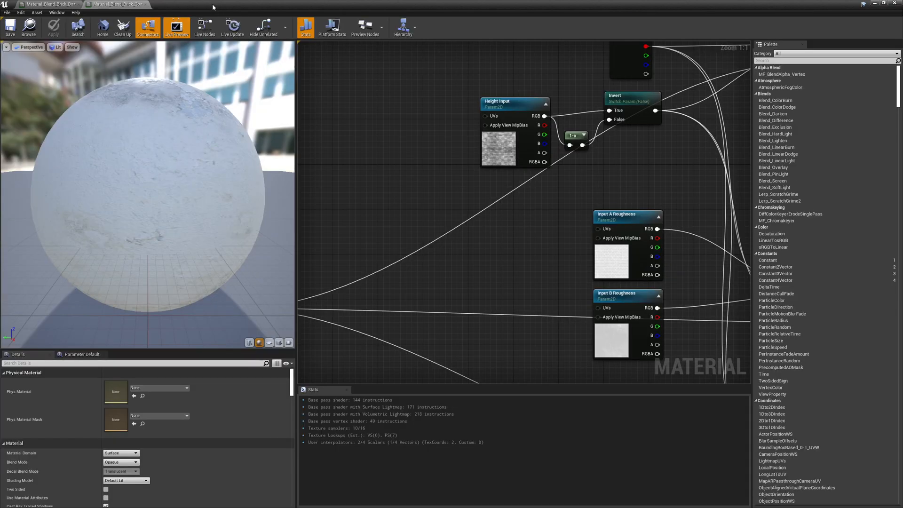
# Assign Displacement_2K_vb1keiug as the Height Input texture in the material instance.
pyautogui.moveTo(214, 7); pyautogui.dragTo(195, 251)
pyautogui.click(107, 159)
pyautogui.moveTo(425, 256); pyautogui.dragTo(281, 110)
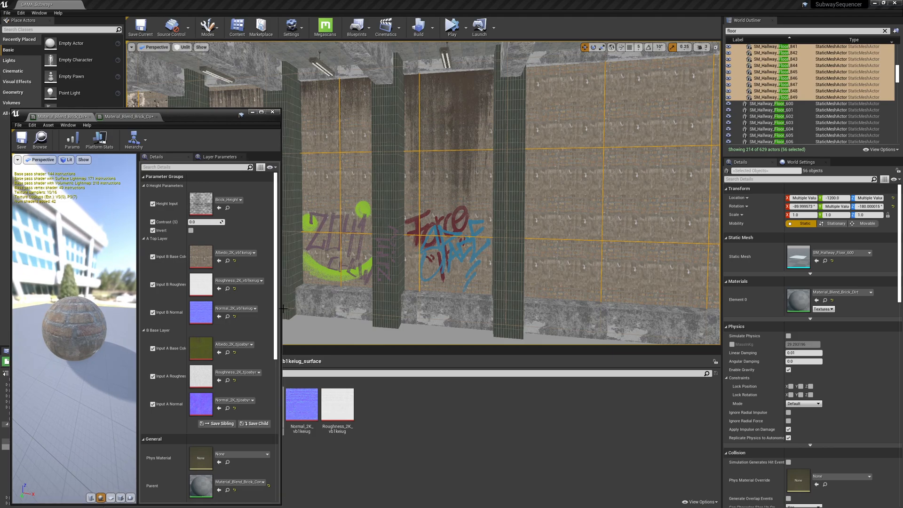
pyautogui.moveTo(282, 309); pyautogui.dragTo(241, 311)
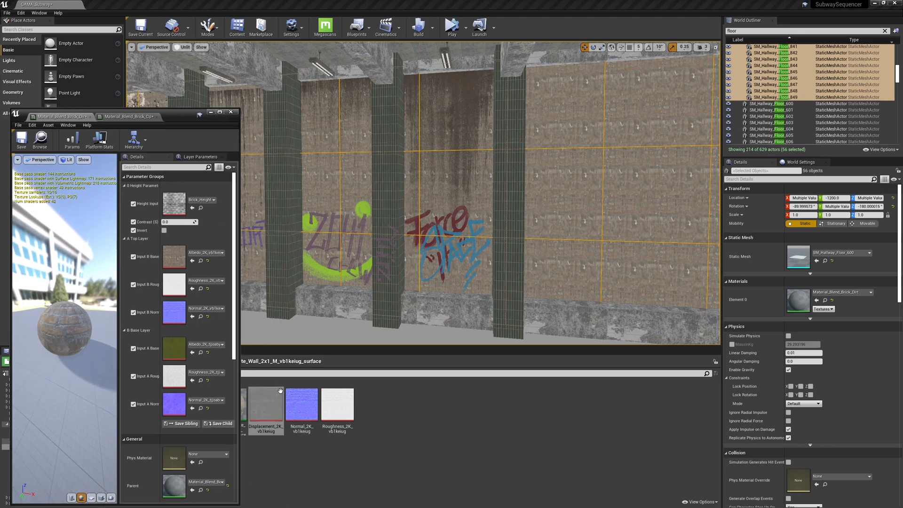
pyautogui.moveTo(267, 408); pyautogui.dragTo(173, 205)
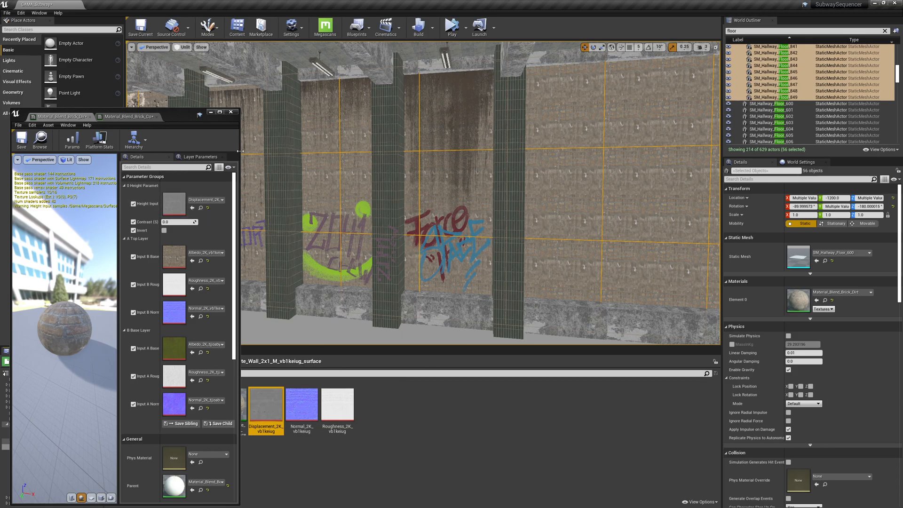
# Try different Contrast (S) values and toggle Invert on and off, then reset Contrast (S) to its default.
pyautogui.moveTo(225, 498); pyautogui.dragTo(170, 503)
pyautogui.moveTo(170, 471); pyautogui.dragTo(289, 460)
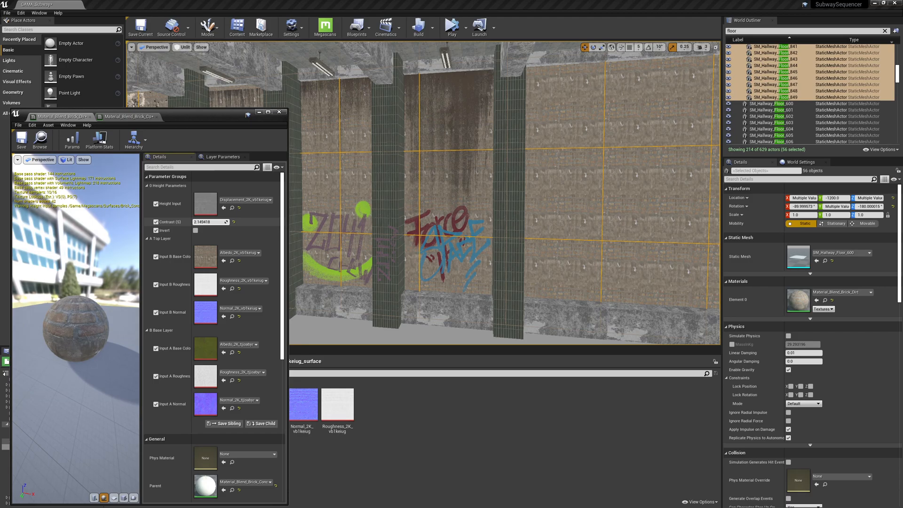
pyautogui.moveTo(209, 222)
pyautogui.mouseDown()
pyautogui.moveTo(198, 221)
pyautogui.moveTo(226, 222)
pyautogui.mouseUp()
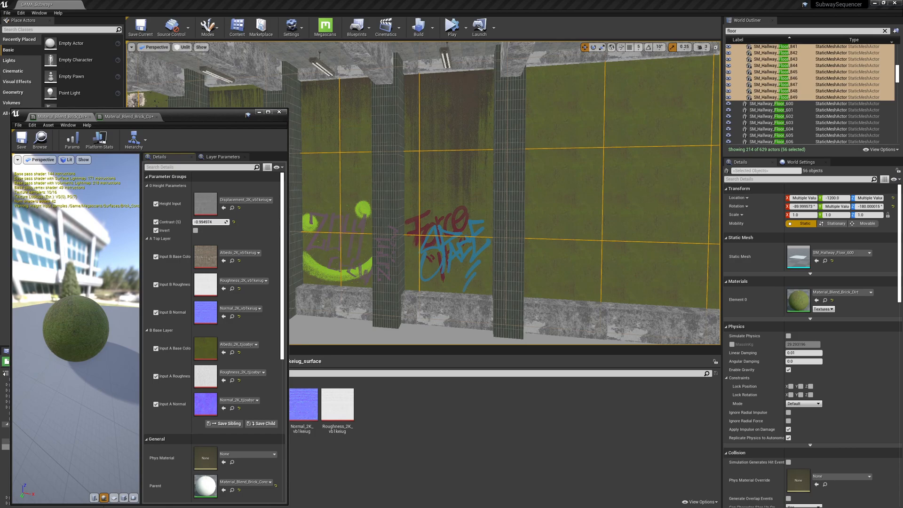
pyautogui.click(195, 231)
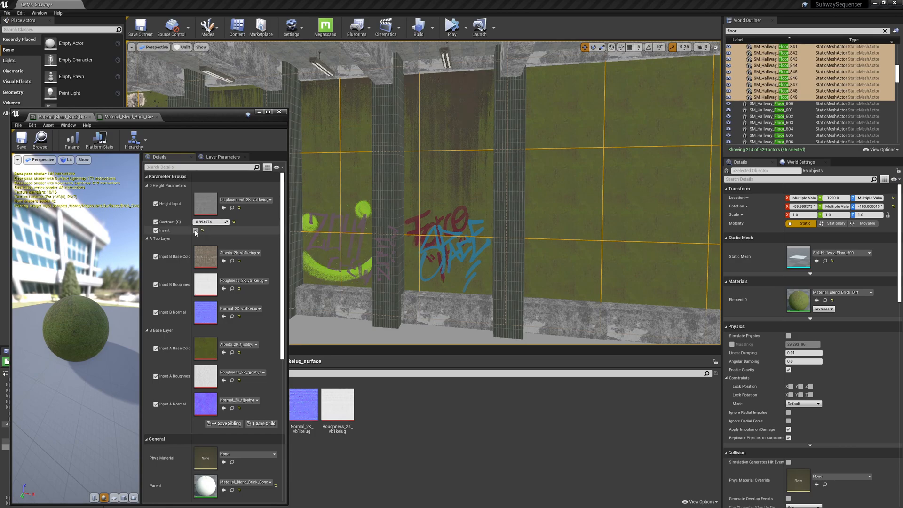
pyautogui.moveTo(214, 222); pyautogui.dragTo(222, 222)
pyautogui.click(196, 231)
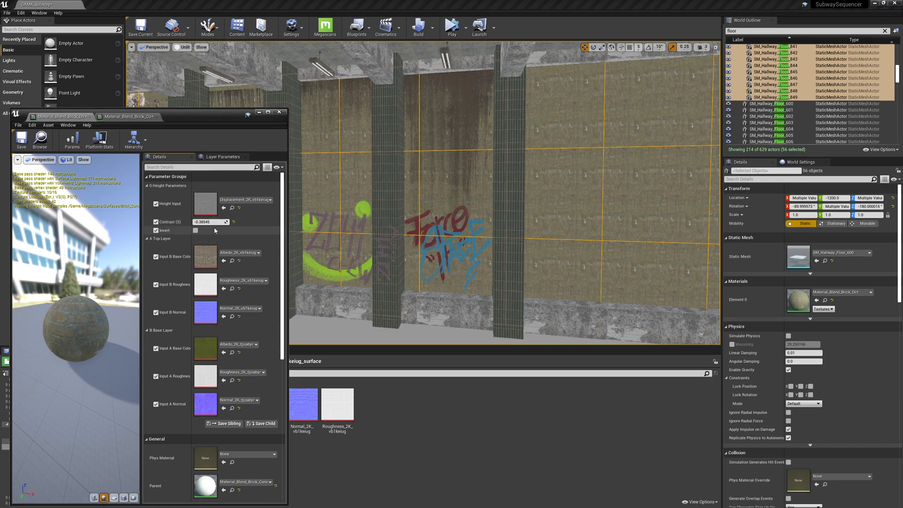
pyautogui.click(234, 222)
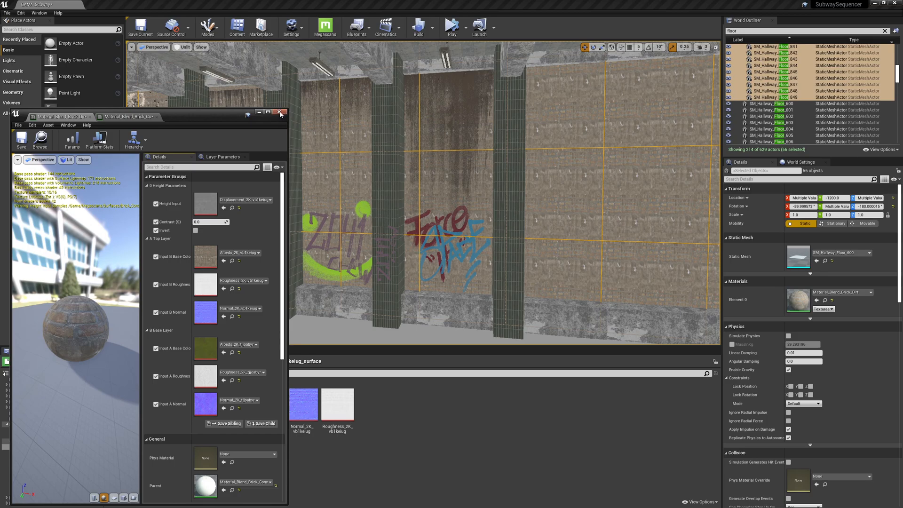
# Open the parent material Material_Blend_Brick_Concrete from the instance and arrange its window.
pyautogui.doubleClick(206, 485)
pyautogui.moveTo(202, 303); pyautogui.dragTo(78, 288, button='right')
pyautogui.click(175, 262)
pyautogui.moveTo(189, 297); pyautogui.dragTo(130, 314, button='right')
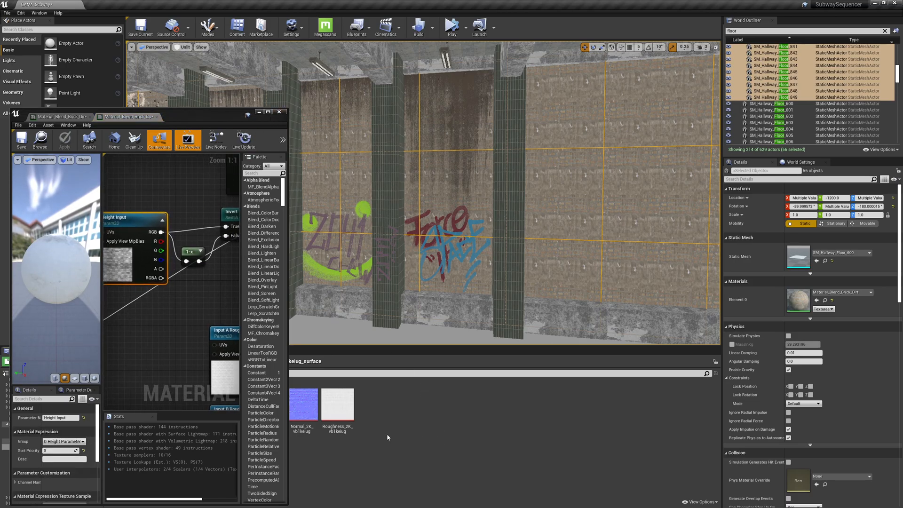
pyautogui.moveTo(288, 344); pyautogui.dragTo(209, 344)
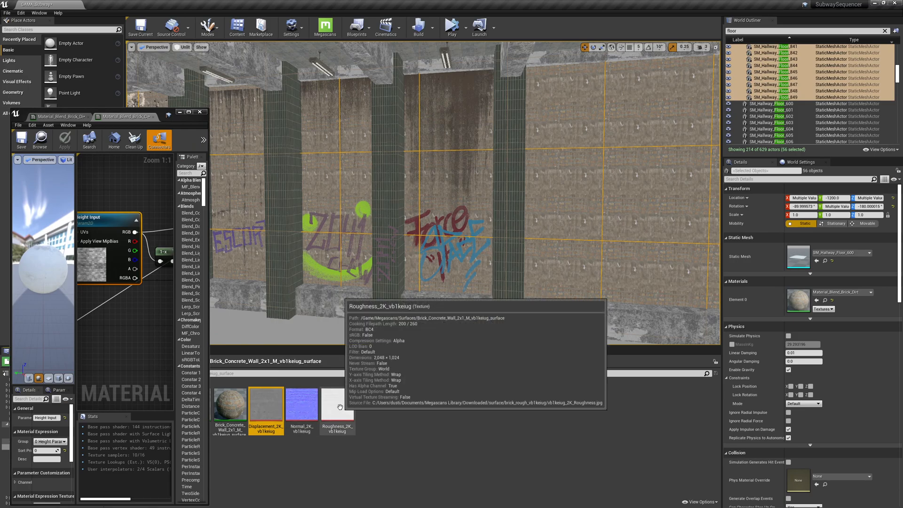
# Export Displacement_2K_vb1keiug as an HDR file to the Desktop.
pyautogui.keyDown('ctrl'); pyautogui.click(338, 404); pyautogui.keyUp('ctrl')
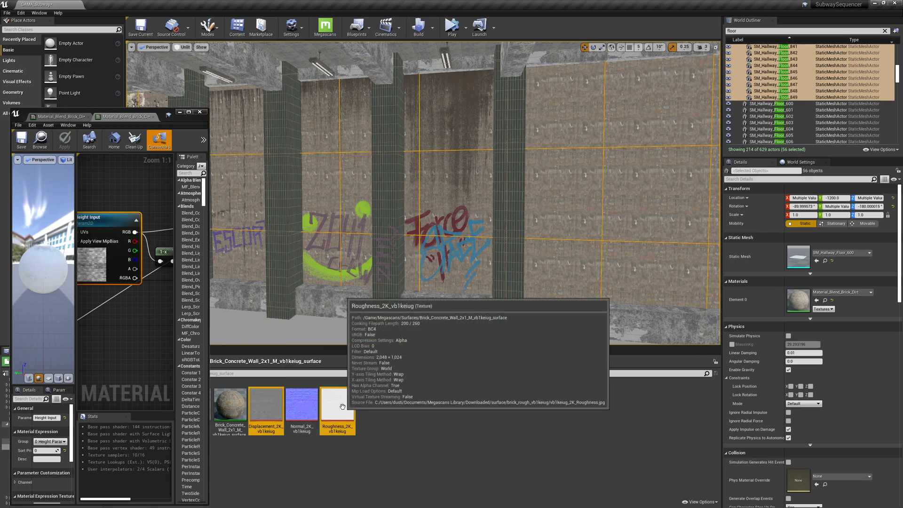
pyautogui.rightClick(262, 406)
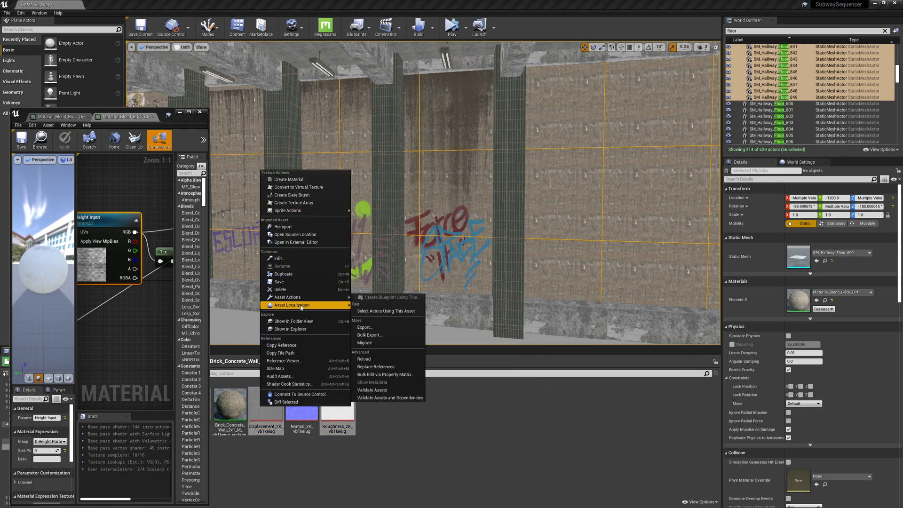
pyautogui.click(364, 327)
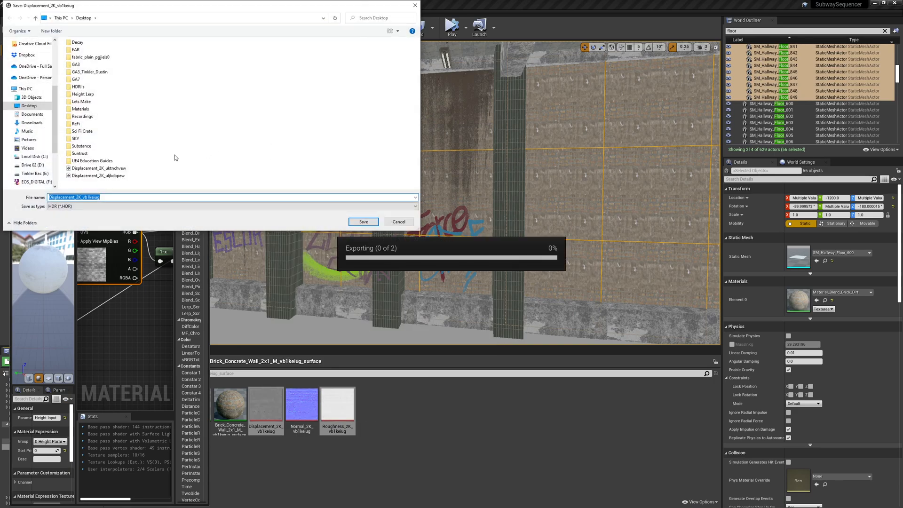
pyautogui.click(362, 223)
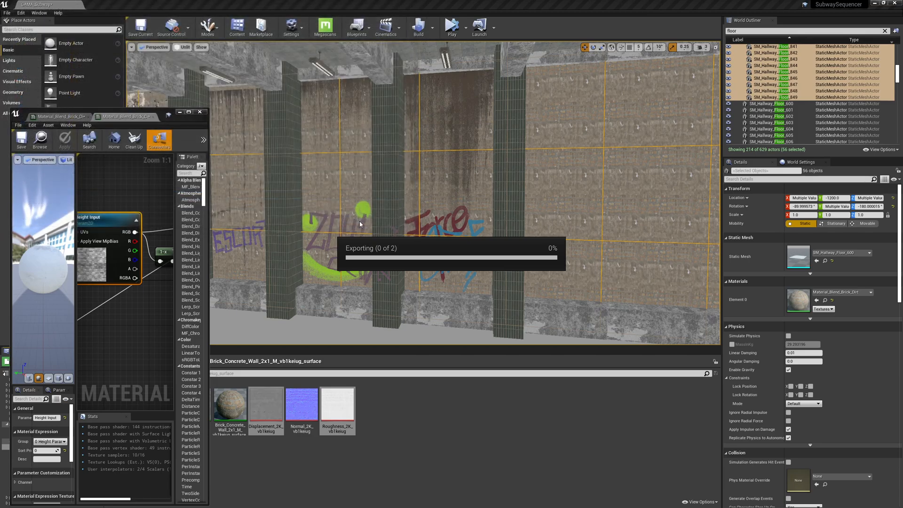
pyautogui.click(354, 223)
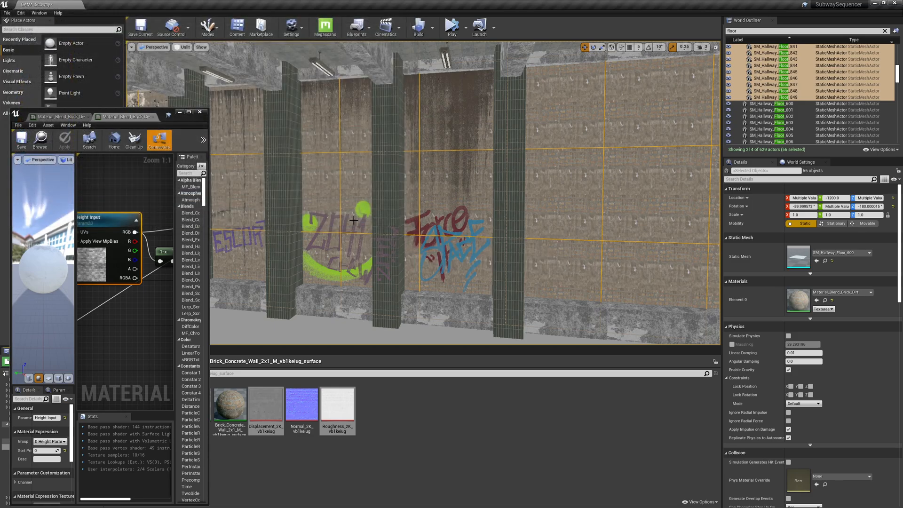
# Search the Start menu for "ph" and launch the matching application.
pyautogui.hotkey('alt', 'Tab')
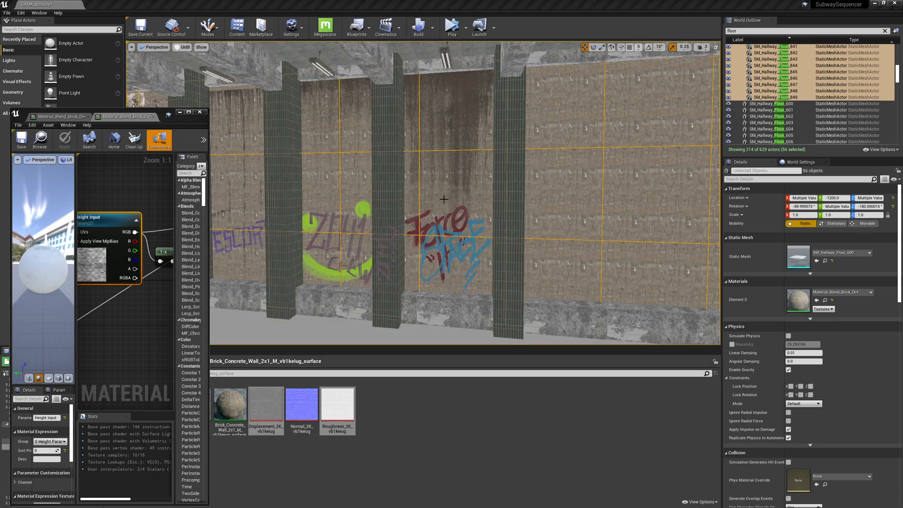
pyautogui.press('super')
pyautogui.write('ph')
pyautogui.press('Return')
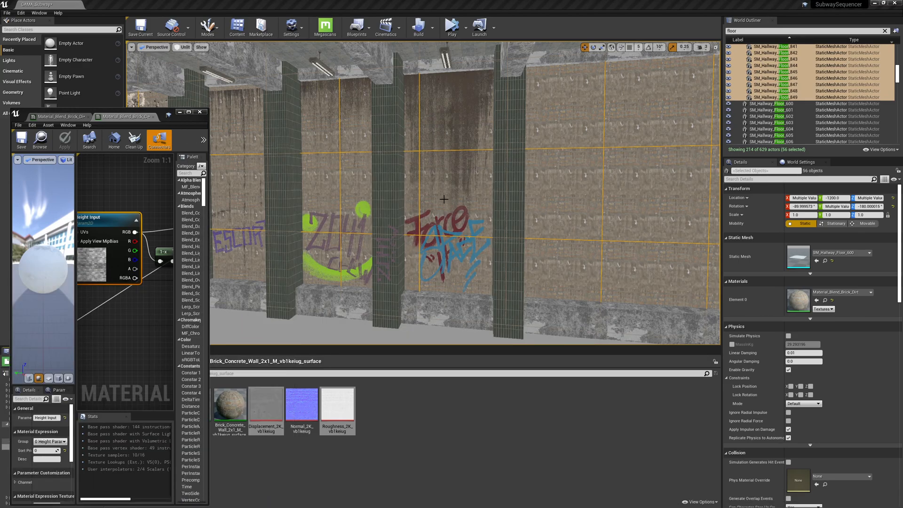
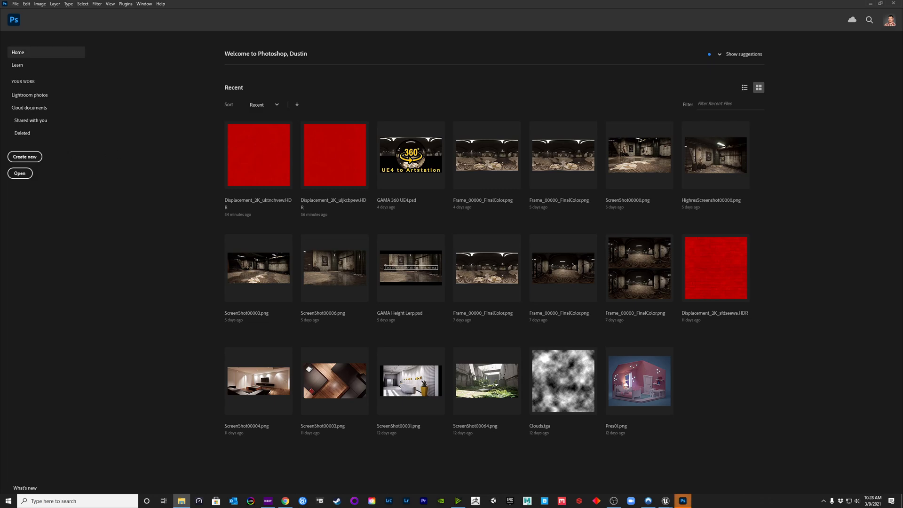
# Open the brick roughness TGA and displacement HDR maps, then select and copy the displacement's Red channel.
pyautogui.moveTo(0, 137); pyautogui.dragTo(155, 100)
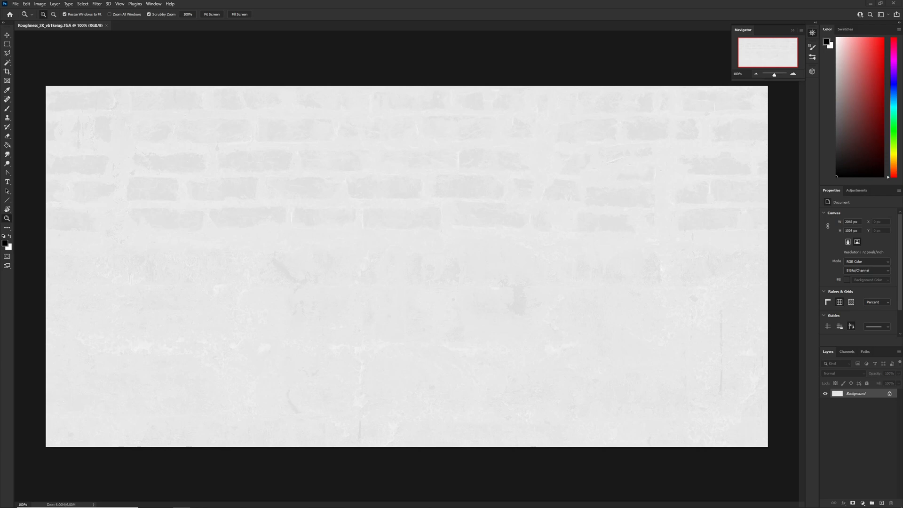
pyautogui.moveTo(59, 165); pyautogui.dragTo(144, 26)
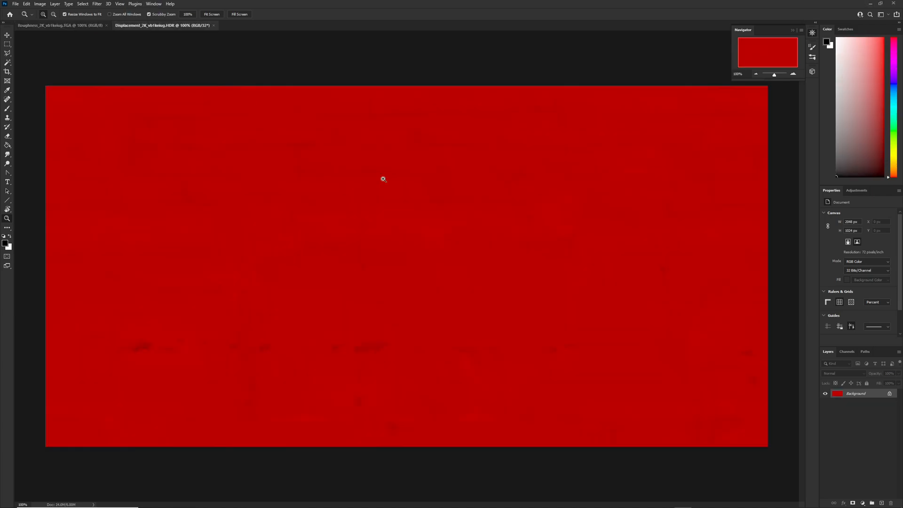
pyautogui.click(850, 353)
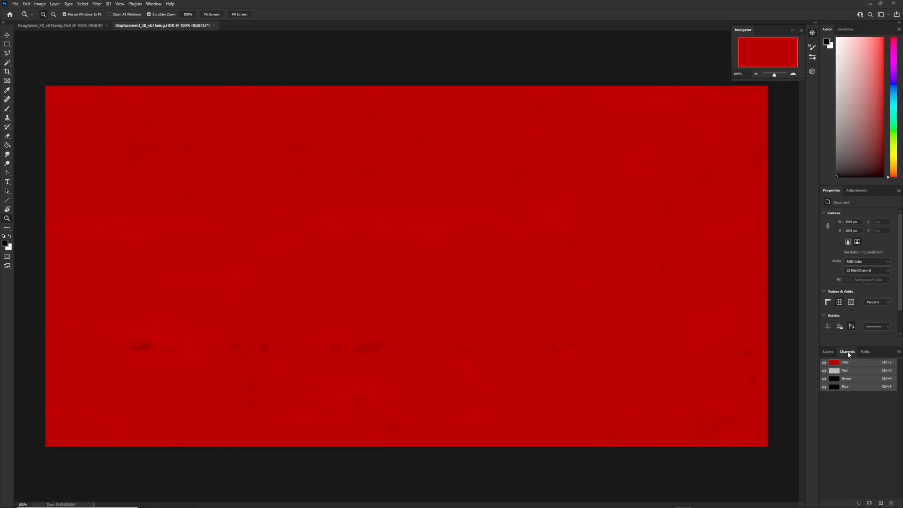
pyautogui.click(846, 371)
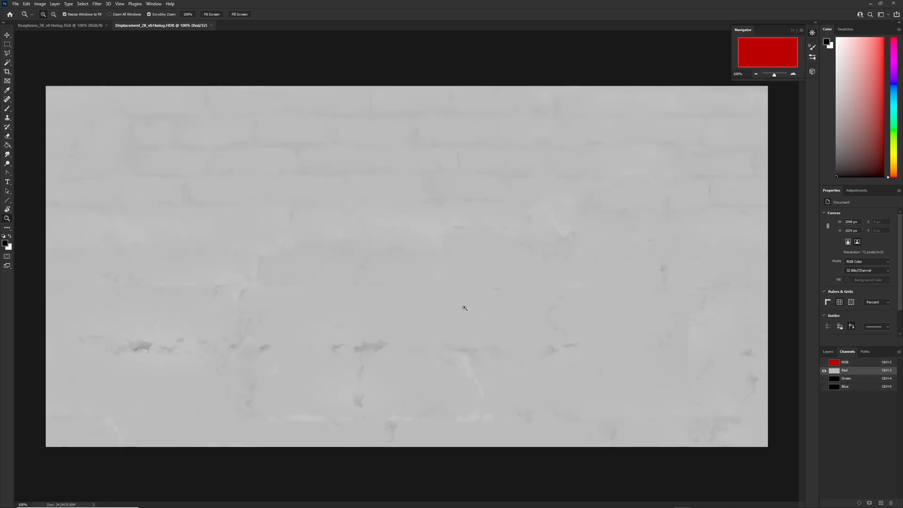
pyautogui.hotkey('ctrl', 'a')
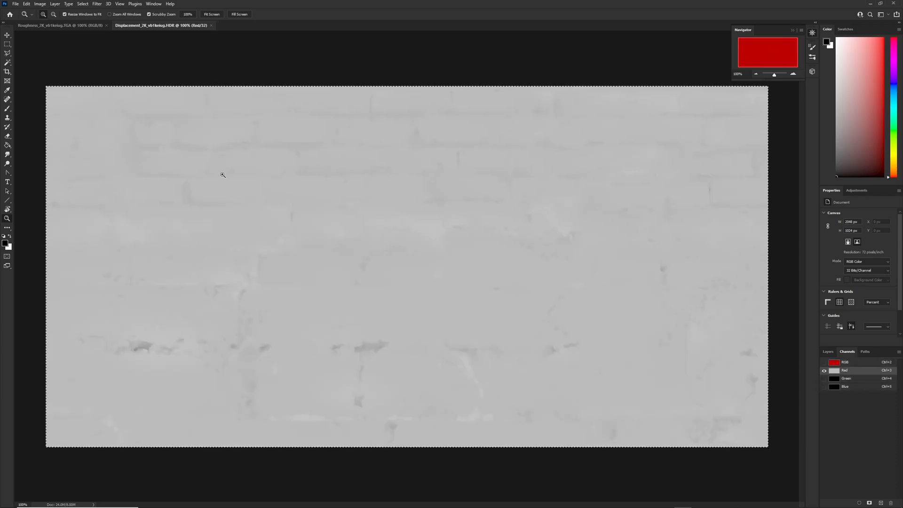
pyautogui.hotkey('ctrl', 'c')
# Create a new 2048 x 1024 pixel document in RGB Color mode.
pyautogui.hotkey('ctrl', 'n')
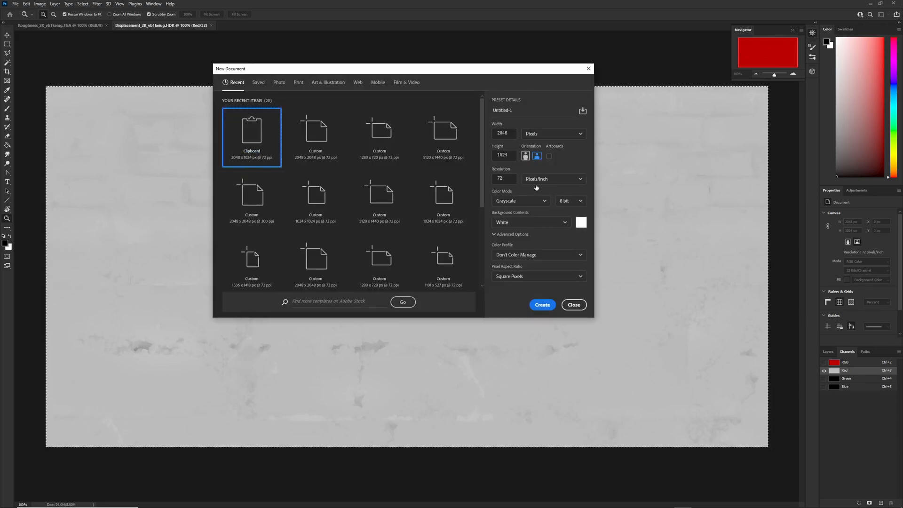
pyautogui.click(515, 203)
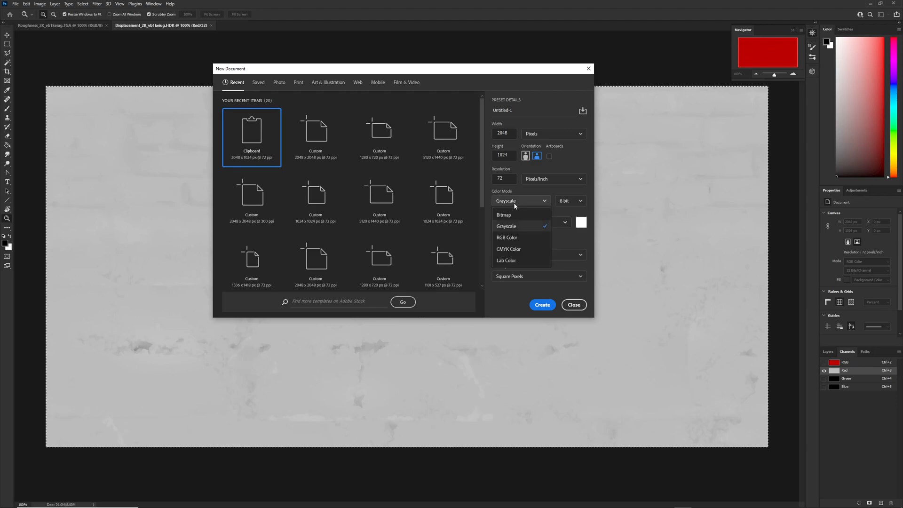
pyautogui.click(512, 242)
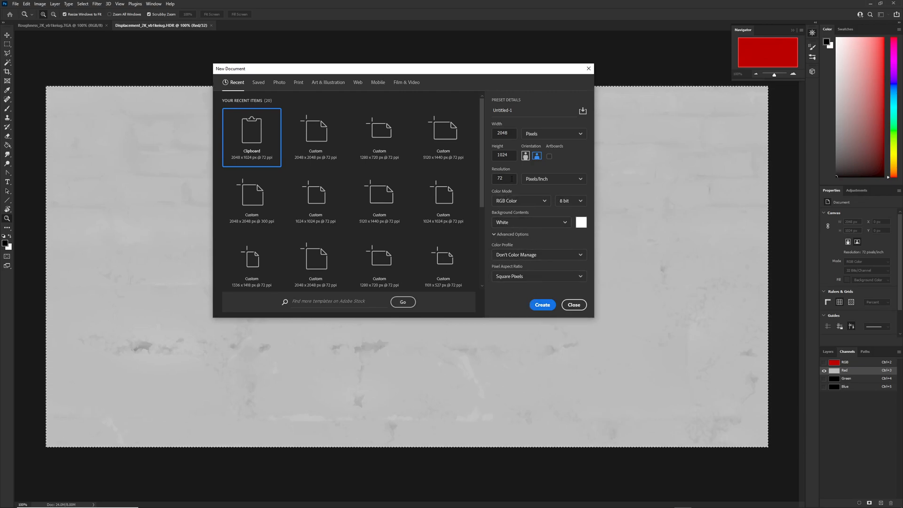
pyautogui.click(541, 305)
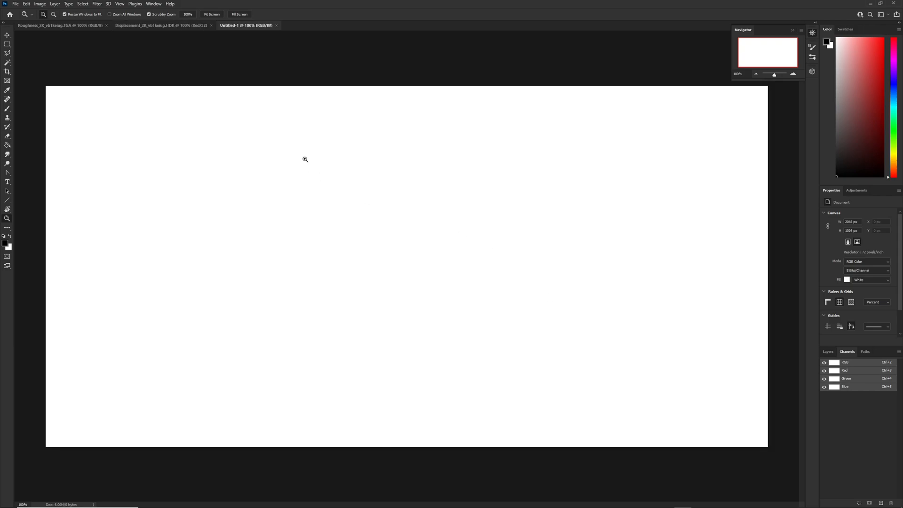
# Paste the copied displacement channel as a new layer and delete the Background layer.
pyautogui.click(828, 353)
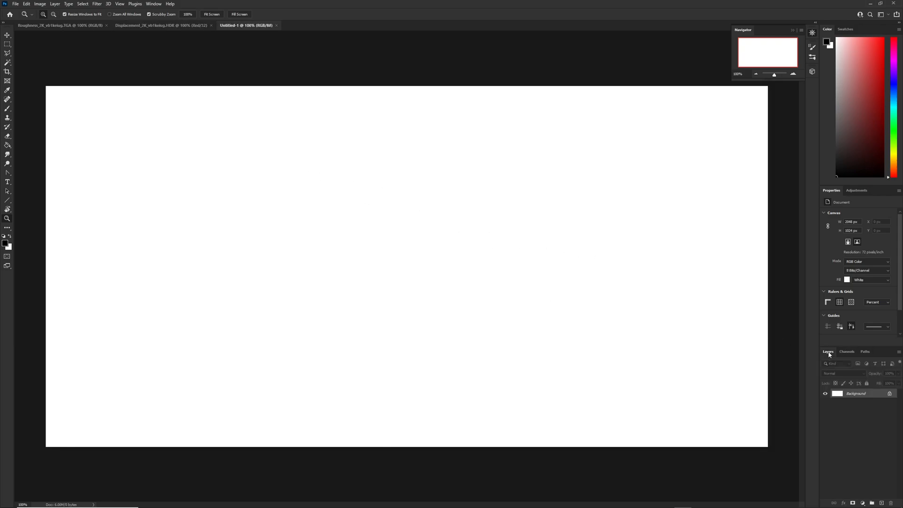
pyautogui.hotkey('ctrl', 'shift', 'n')
pyautogui.press('Escape')
pyautogui.hotkey('ctrl', 'v')
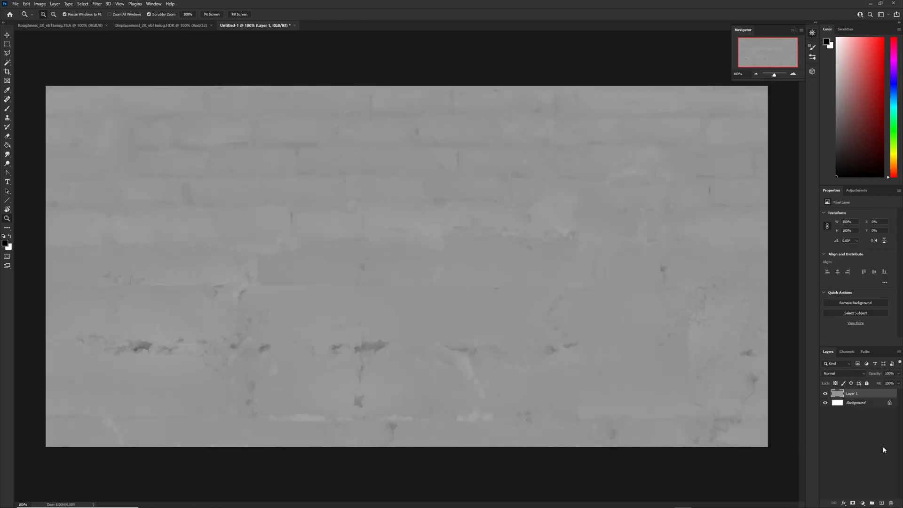
pyautogui.moveTo(849, 408); pyautogui.dragTo(891, 503)
# Copy the whole roughness map and paste it as a new layer into the new document.
pyautogui.click(165, 25)
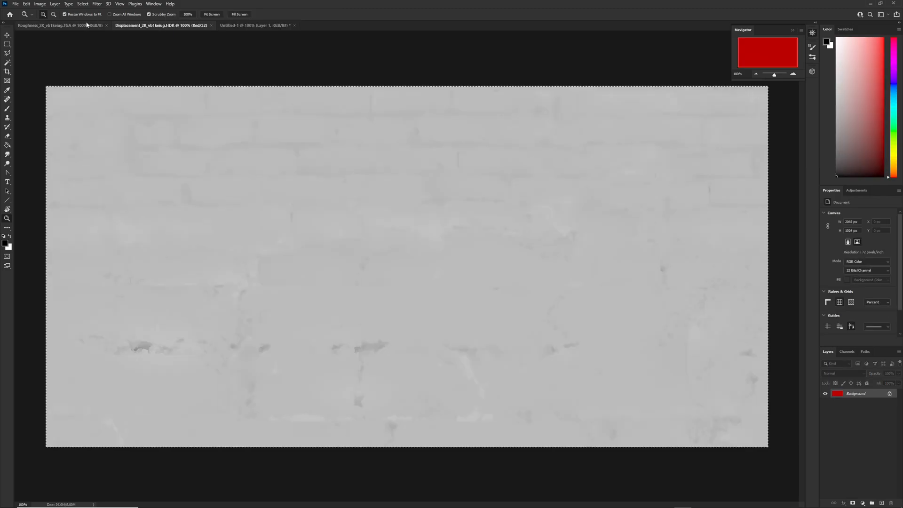
pyautogui.click(79, 26)
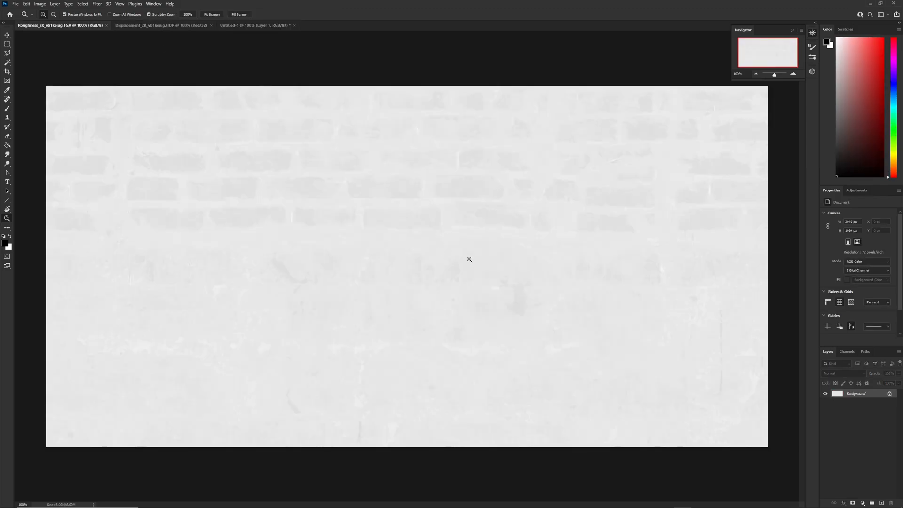
pyautogui.hotkey('ctrl', 'a')
pyautogui.click(151, 25)
pyautogui.click(234, 25)
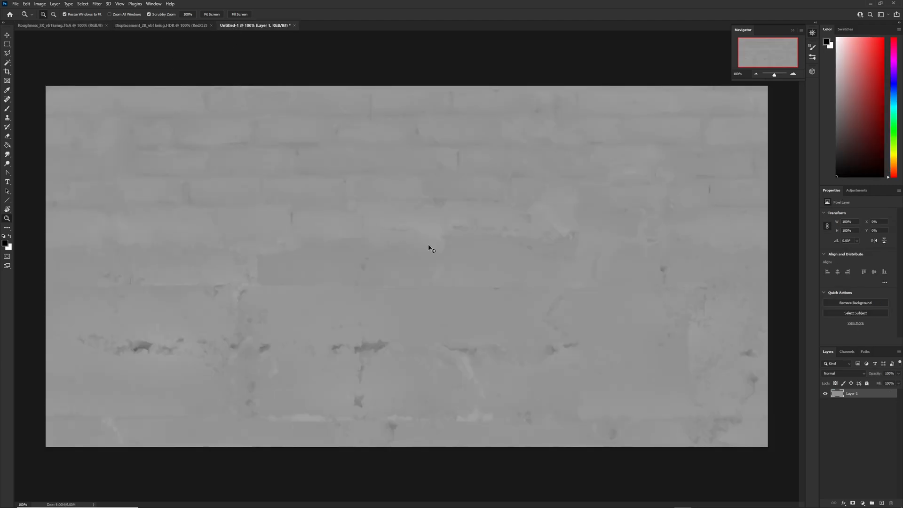
pyautogui.hotkey('ctrl', 'v')
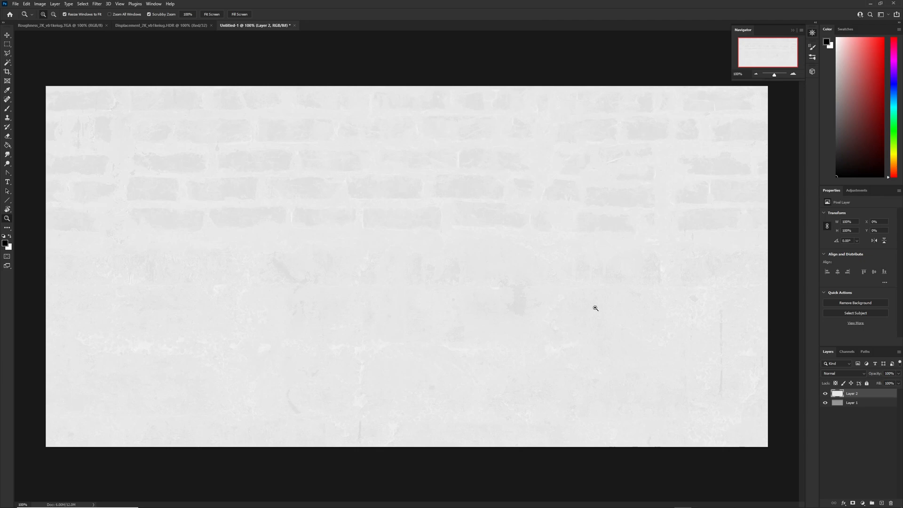
# Hide the pasted roughness layer and rename it Roughness.
pyautogui.click(825, 394)
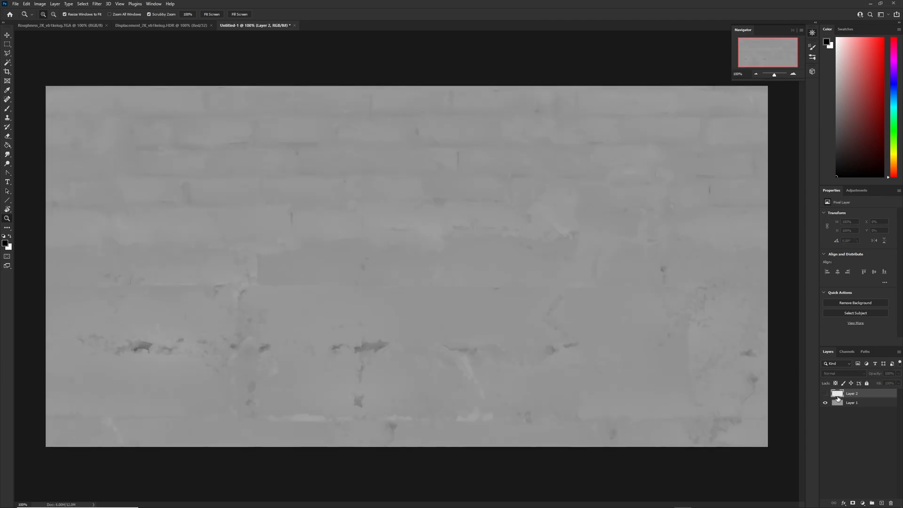
pyautogui.doubleClick(854, 394)
pyautogui.write('Roughness')
pyautogui.press('Return')
# Rename the lower layer Displacement and close the two source map documents.
pyautogui.click(853, 403)
pyautogui.doubleClick(853, 403)
pyautogui.write('D')
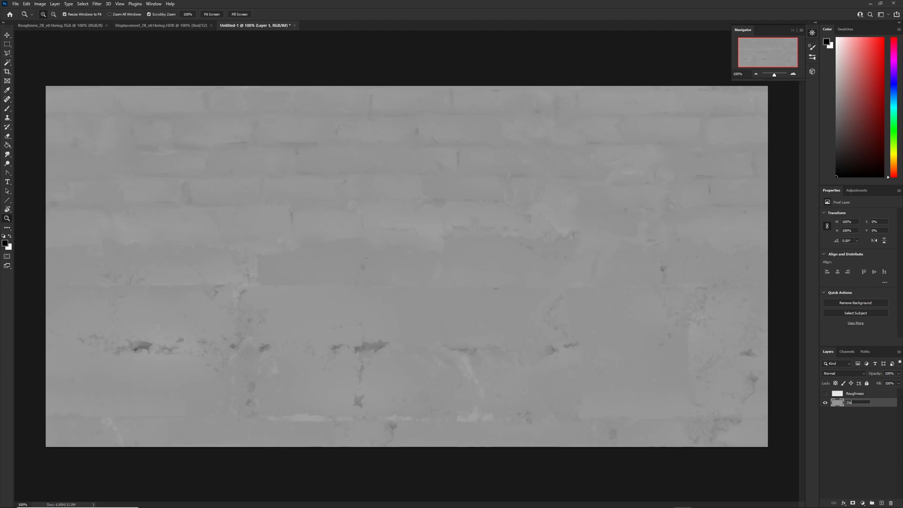
pyautogui.write('isplacement')
pyautogui.press('Return')
pyautogui.click(210, 25)
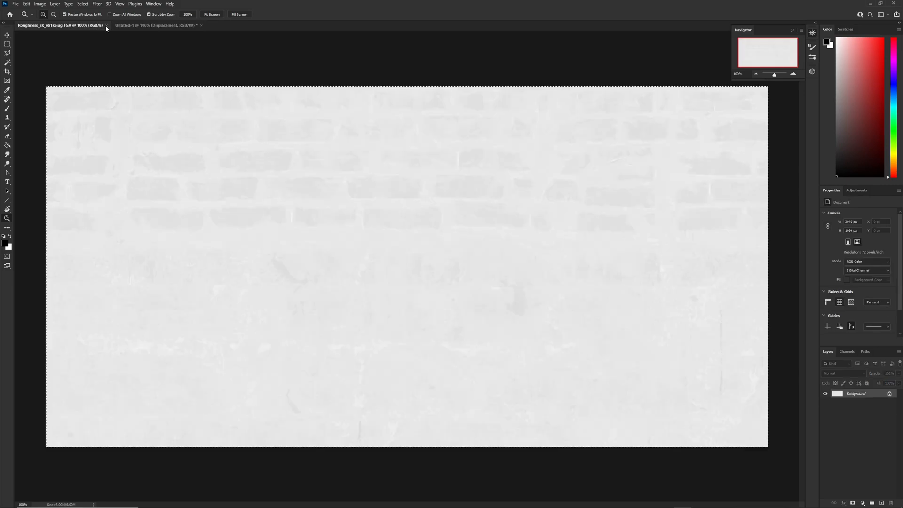
pyautogui.click(107, 25)
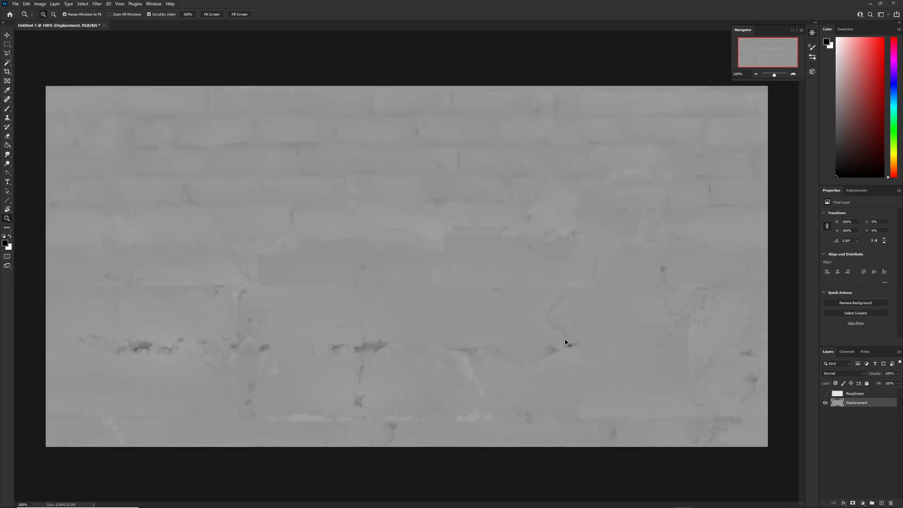
# Apply Levels to the Displacement layer with input levels 133, 1.00 and 160.
pyautogui.hotkey('ctrl', 'l')
pyautogui.moveTo(637, 227); pyautogui.dragTo(694, 229)
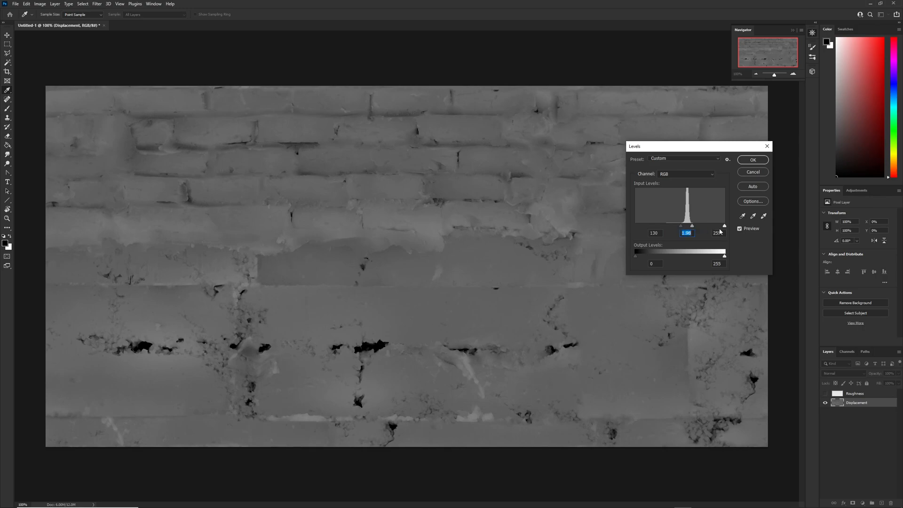
pyautogui.hotkey('ctrl', 'z')
pyautogui.moveTo(725, 227); pyautogui.dragTo(693, 230)
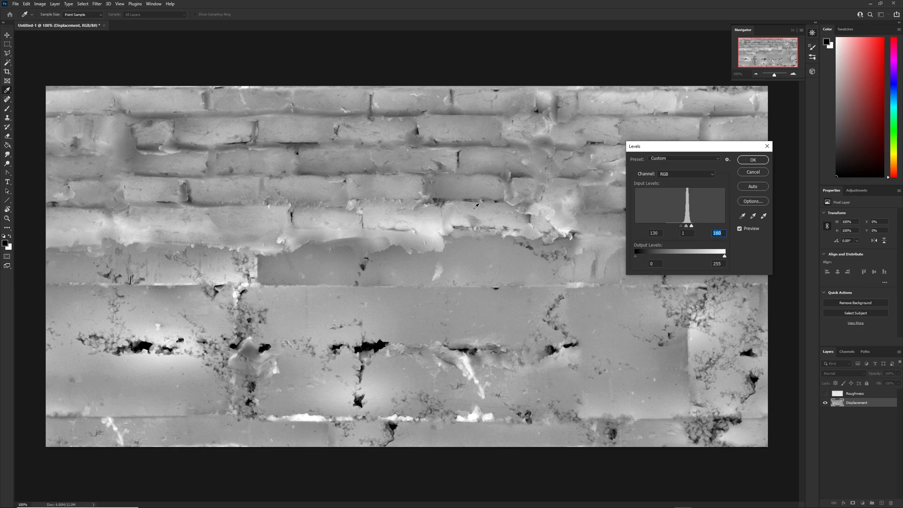
pyautogui.moveTo(682, 226); pyautogui.dragTo(689, 229)
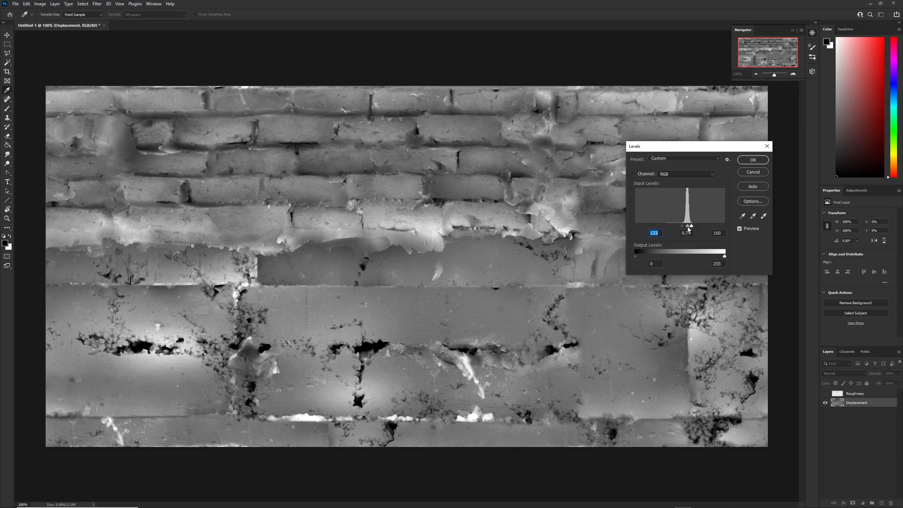
pyautogui.press('Tab')
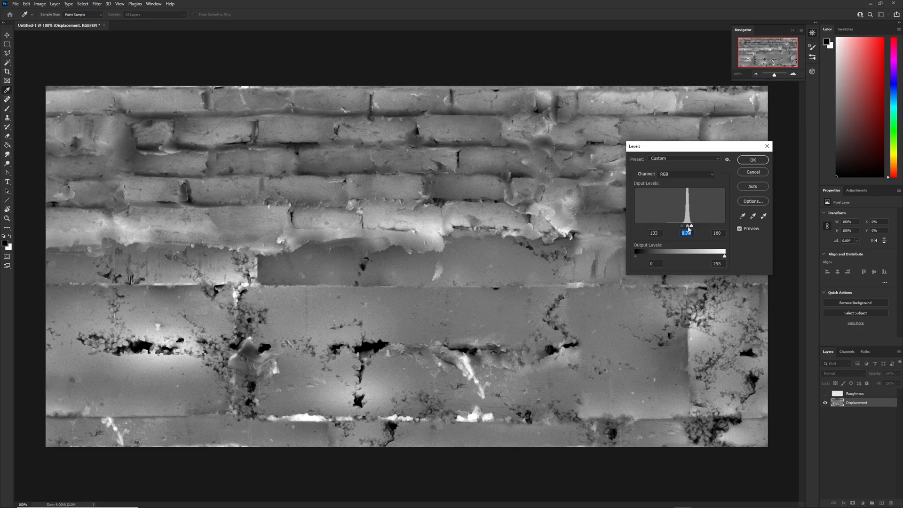
pyautogui.hotkey('ctrl', 'z')
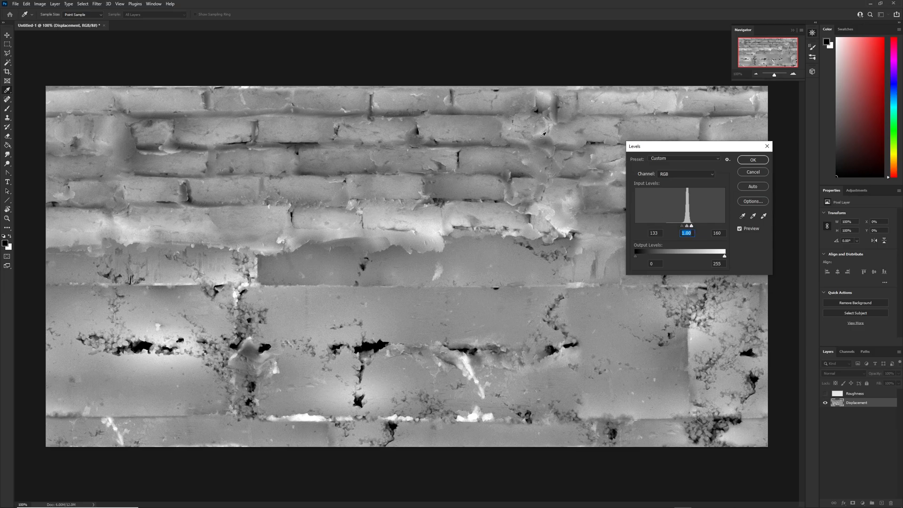
pyautogui.click(753, 160)
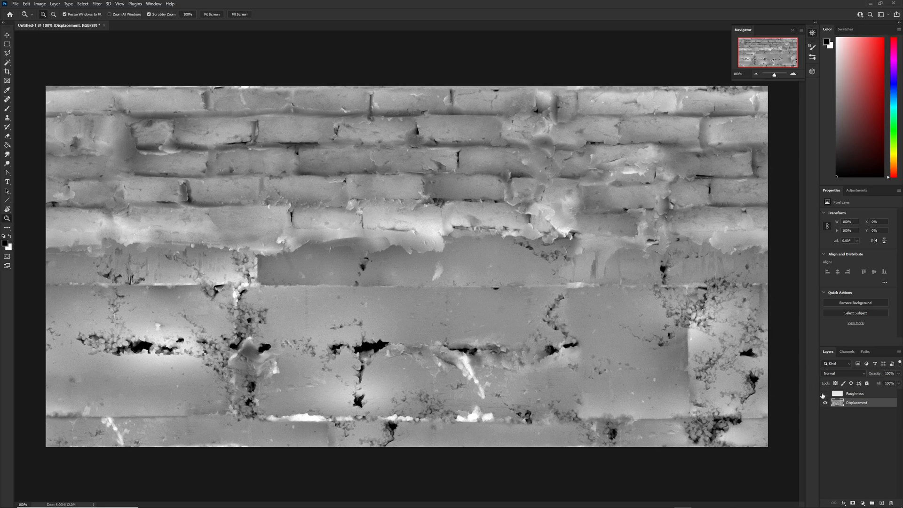
# Show and select the Roughness layer, then apply Levels with the black input level at 219.
pyautogui.click(825, 394)
pyautogui.click(853, 394)
pyautogui.hotkey('ctrl', 'l')
pyautogui.moveTo(635, 226); pyautogui.dragTo(712, 227)
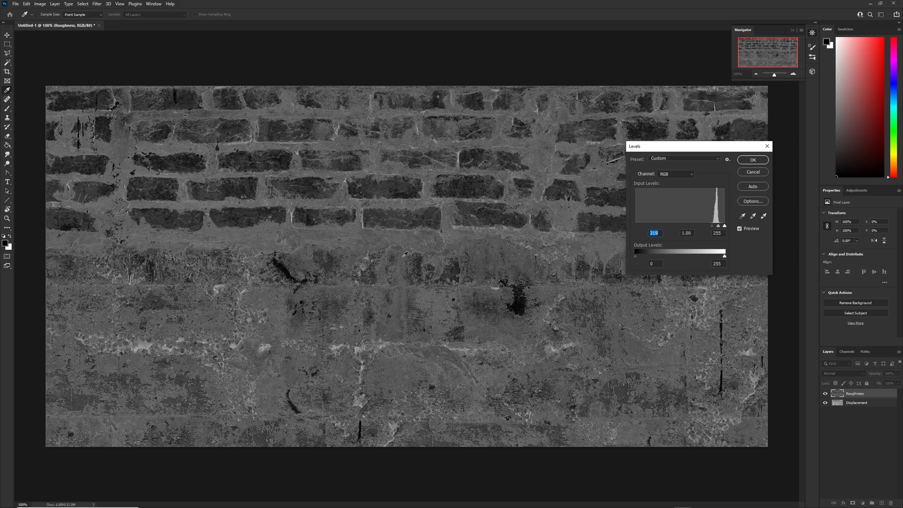
pyautogui.click(753, 160)
# Invert the Roughness layer and apply Levels with input levels 155, 1.00 and 224.
pyautogui.press('z')
pyautogui.hotkey('ctrl', 'i')
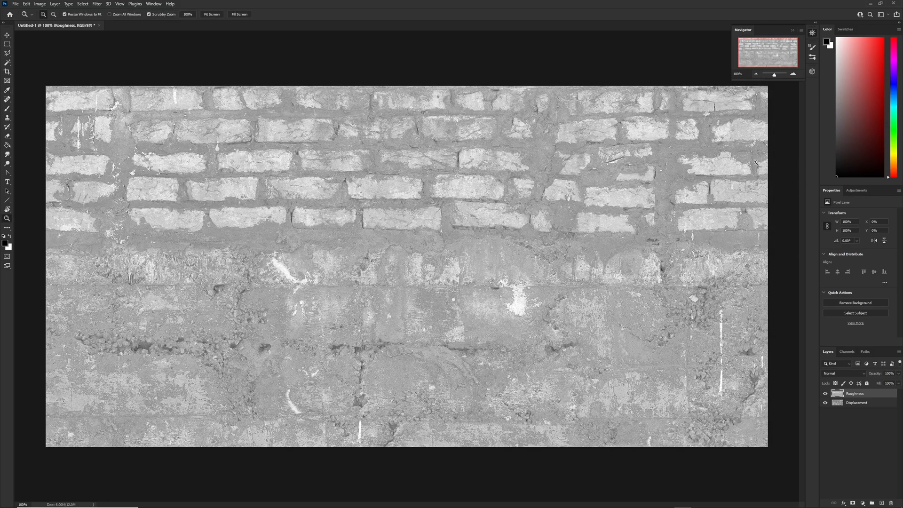
pyautogui.hotkey('ctrl', 'l')
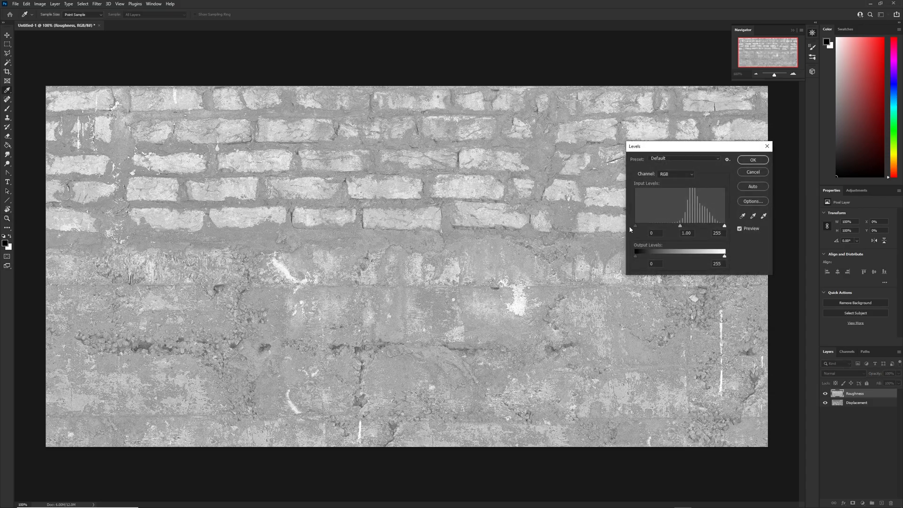
pyautogui.moveTo(636, 228); pyautogui.dragTo(691, 226)
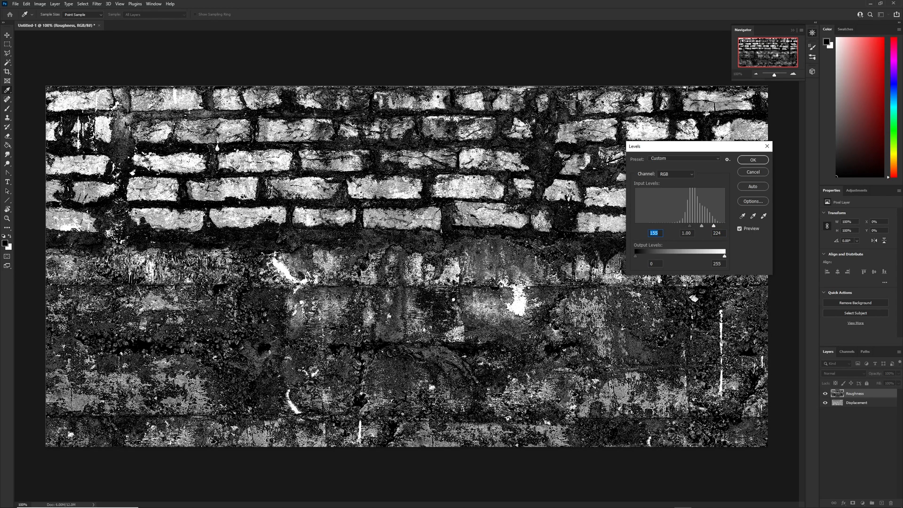
pyautogui.click(753, 160)
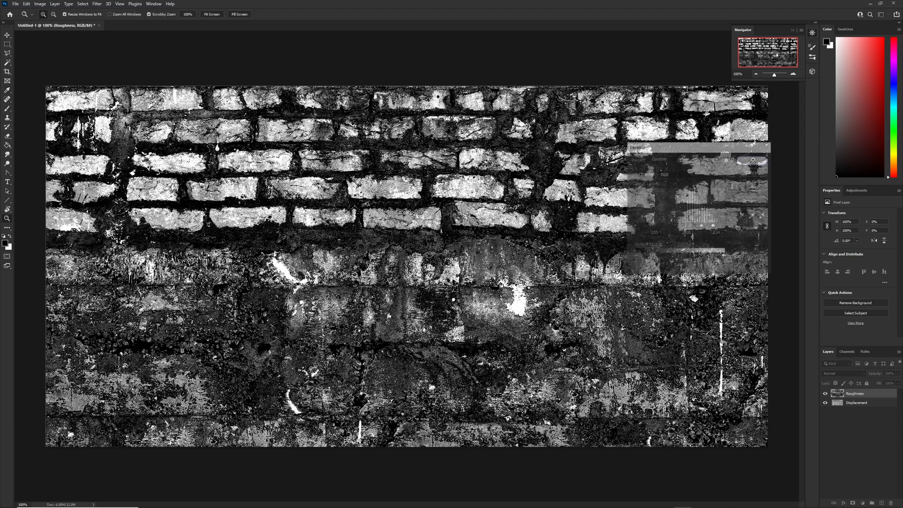
# Set the Roughness layer's blend mode to Multiply and its opacity to 20%.
pyautogui.click(849, 374)
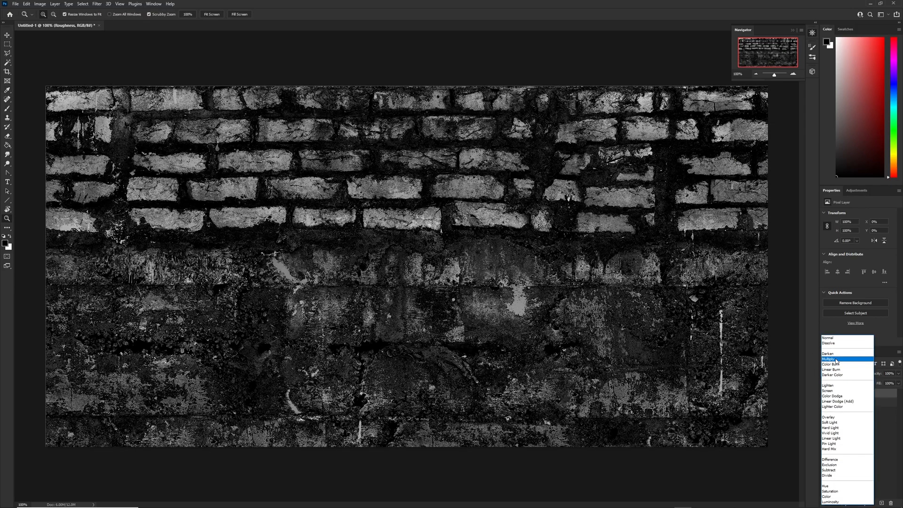
pyautogui.click(837, 360)
pyautogui.click(826, 394)
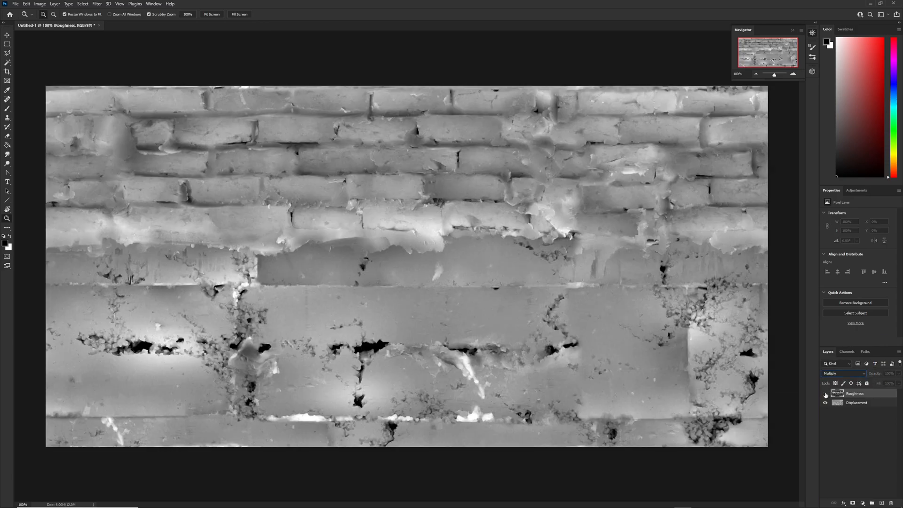
pyautogui.click(826, 394)
pyautogui.moveTo(875, 377); pyautogui.dragTo(846, 377)
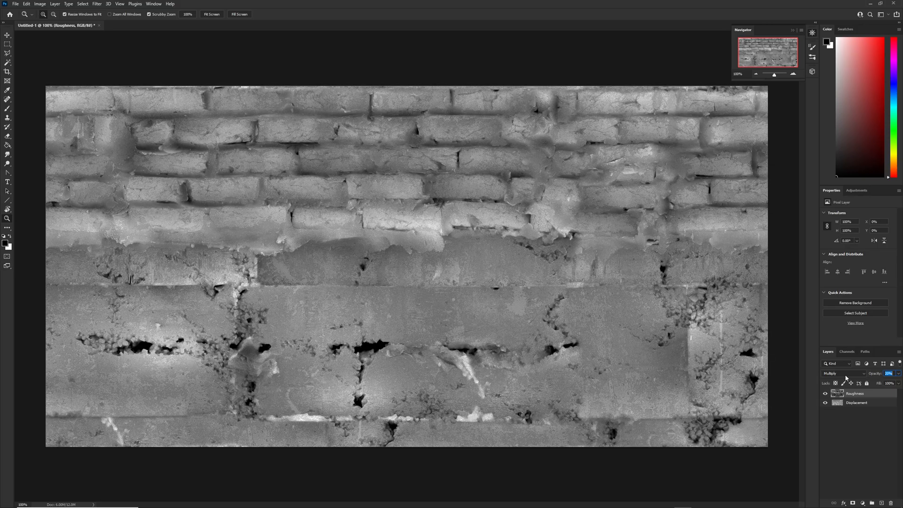
# Toggle the Roughness layer's visibility repeatedly to compare the blended height map.
pyautogui.click(826, 394)
pyautogui.click(826, 394)
pyautogui.click(825, 395)
pyautogui.click(826, 394)
pyautogui.click(825, 394)
pyautogui.click(825, 394)
pyautogui.click(826, 395)
pyautogui.click(826, 394)
# Set the Roughness layer's blend mode to Overlay after trying several blend modes.
pyautogui.click(865, 375)
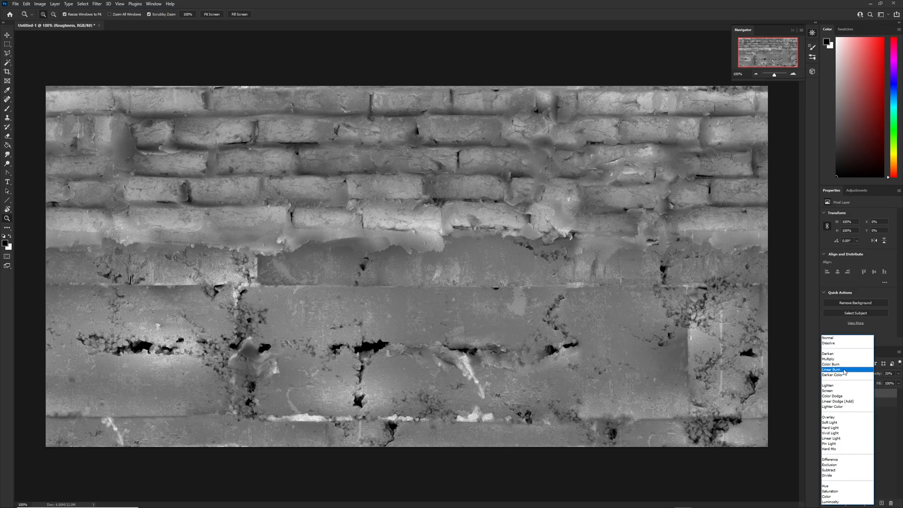
pyautogui.click(843, 370)
pyautogui.scroll(-5, 845, 372)
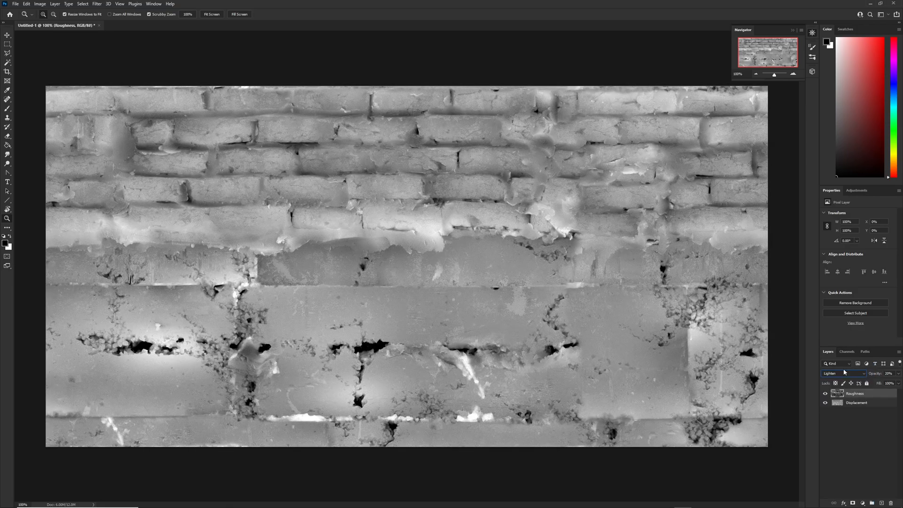
pyautogui.scroll(-1, 845, 372)
pyautogui.scroll(-1, 845, 372)
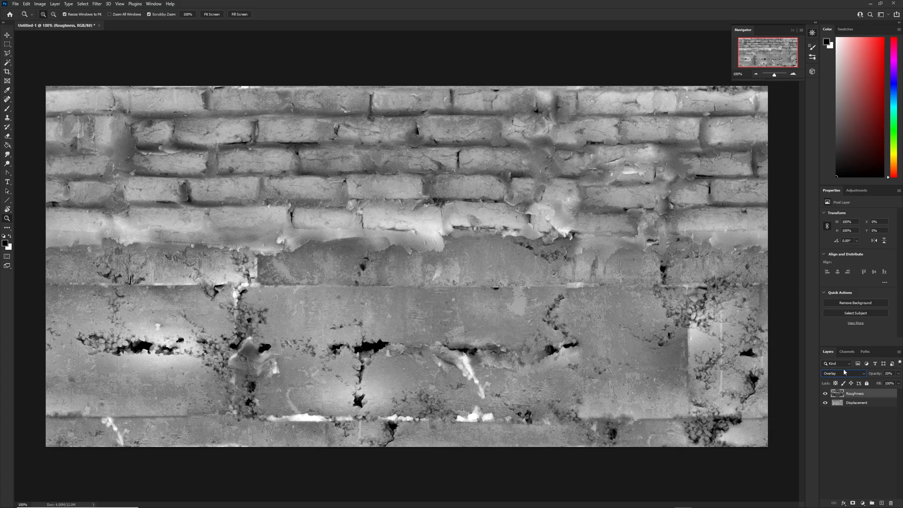
# Toggle the Roughness layer's visibility repeatedly to judge the Overlay blend on the height map.
pyautogui.click(826, 393)
pyautogui.click(826, 394)
pyautogui.click(826, 394)
pyautogui.click(826, 394)
pyautogui.click(826, 394)
pyautogui.click(826, 394)
pyautogui.click(826, 394)
pyautogui.click(825, 394)
pyautogui.click(826, 394)
pyautogui.click(825, 394)
pyautogui.click(825, 394)
pyautogui.click(825, 394)
pyautogui.click(825, 395)
pyautogui.click(825, 395)
# Set the Roughness layer's opacity to 30%.
pyautogui.moveTo(875, 375); pyautogui.dragTo(902, 376)
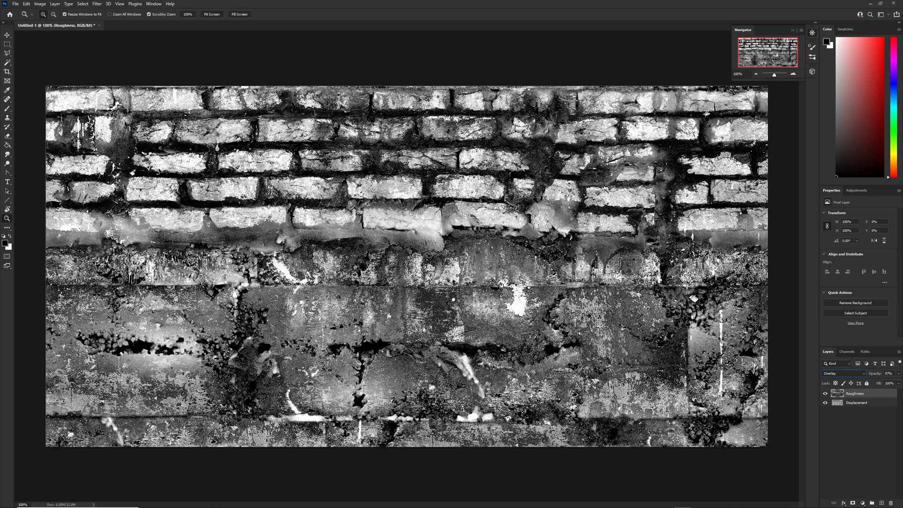
pyautogui.click(826, 394)
pyautogui.click(825, 394)
pyautogui.click(827, 394)
pyautogui.click(826, 394)
pyautogui.moveTo(878, 375); pyautogui.dragTo(851, 377)
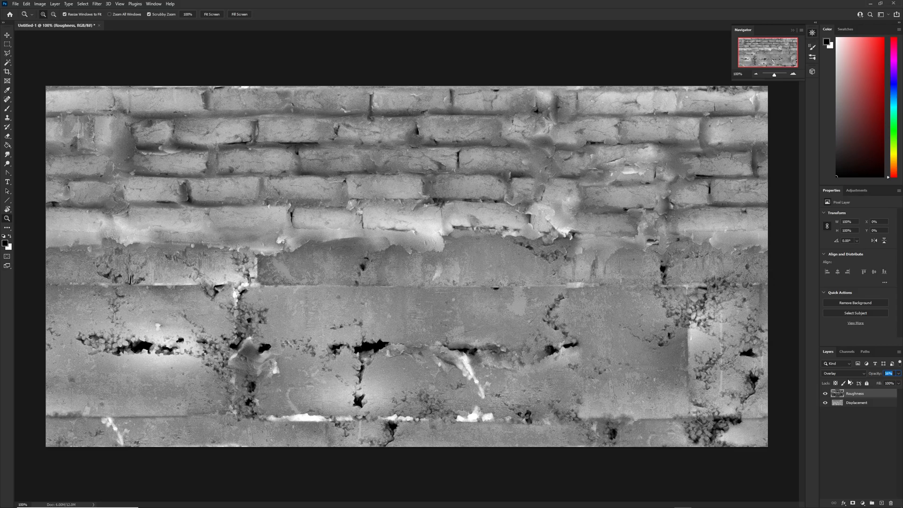
pyautogui.moveTo(851, 382); pyautogui.dragTo(853, 382)
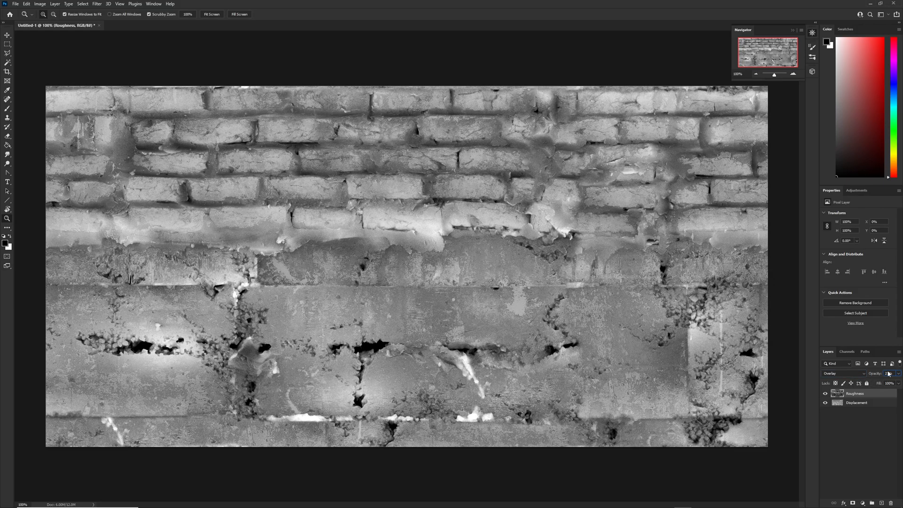
pyautogui.doubleClick(889, 374)
pyautogui.write('3')
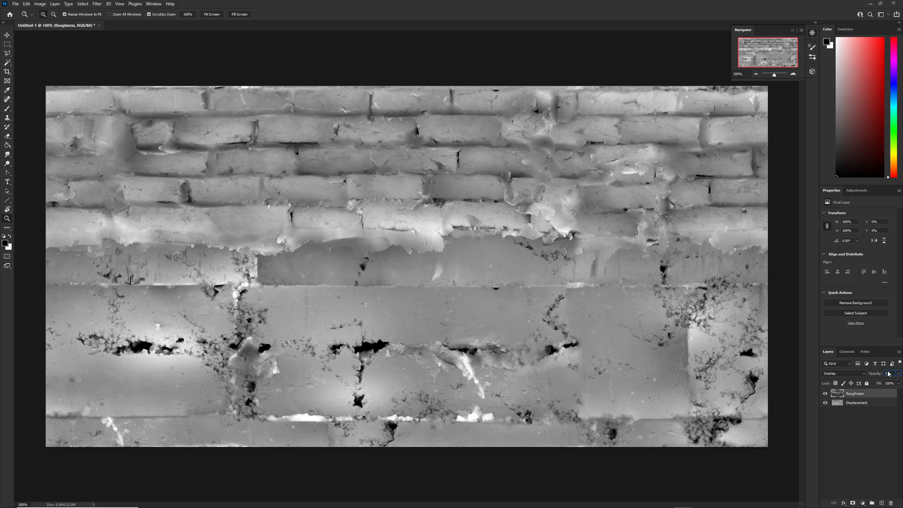
pyautogui.write('0')
pyautogui.press('Return')
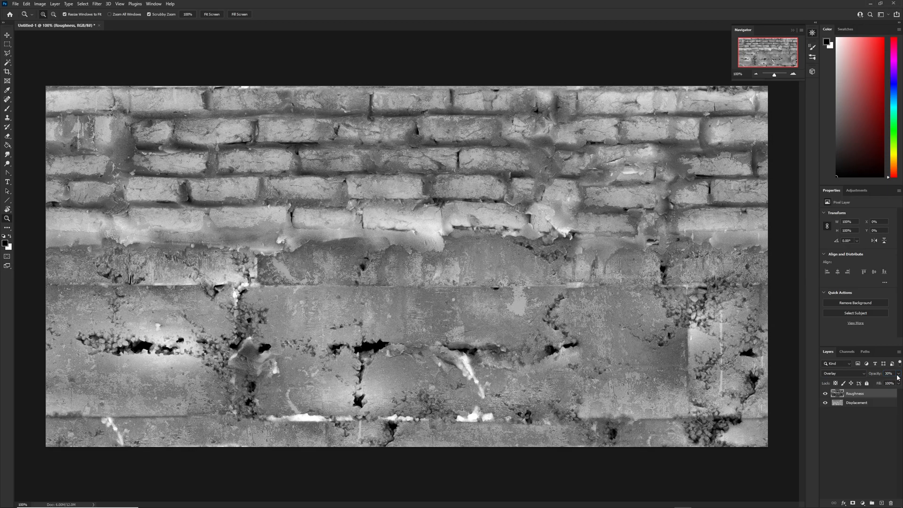
# Deselect the layer and toggle the Roughness layer's visibility repeatedly to compare the final height map.
pyautogui.click(878, 430)
pyautogui.click(824, 394)
pyautogui.click(825, 394)
pyautogui.click(825, 394)
pyautogui.click(825, 393)
pyautogui.click(824, 393)
pyautogui.click(824, 394)
pyautogui.click(824, 395)
pyautogui.click(824, 395)
pyautogui.click(825, 395)
pyautogui.click(825, 395)
pyautogui.click(824, 395)
pyautogui.click(825, 395)
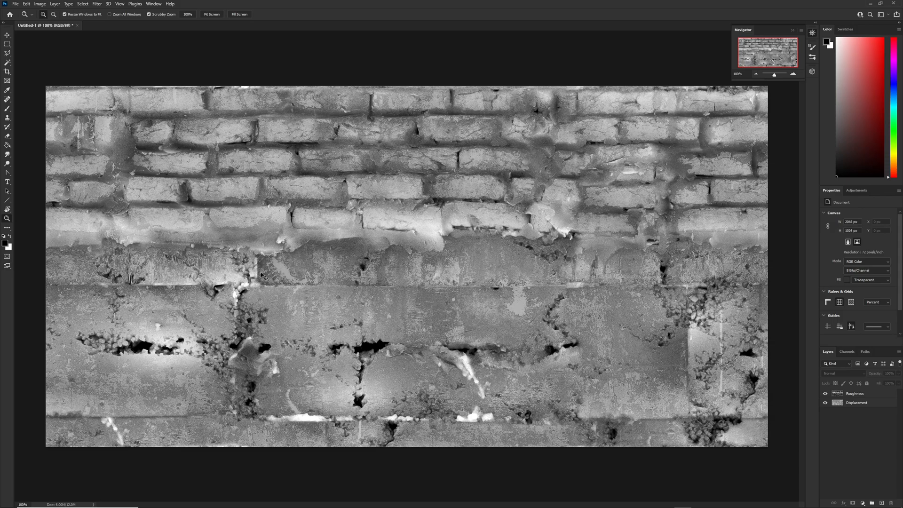
# Save the image to the Desktop as a 24-bit Targa file named Brick Back Height.
pyautogui.hotkey('ctrl', 's')
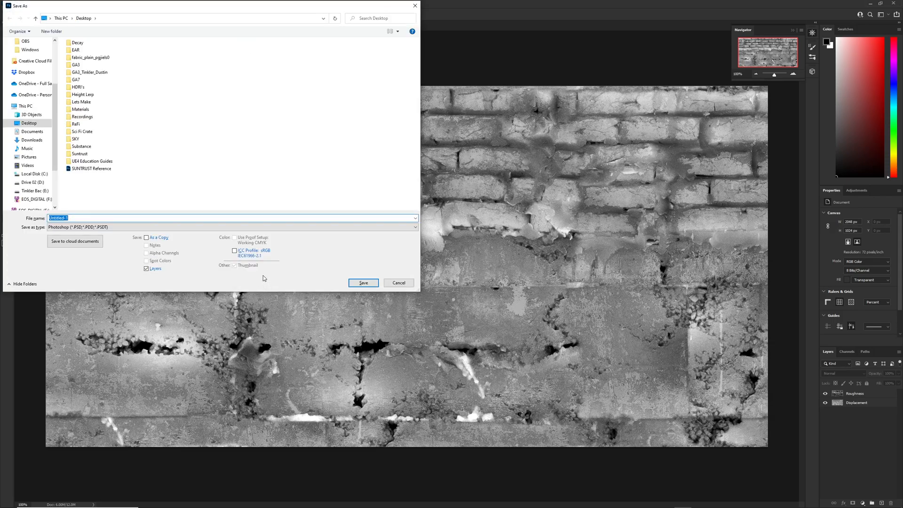
pyautogui.hotkey('alt', 'Tab')
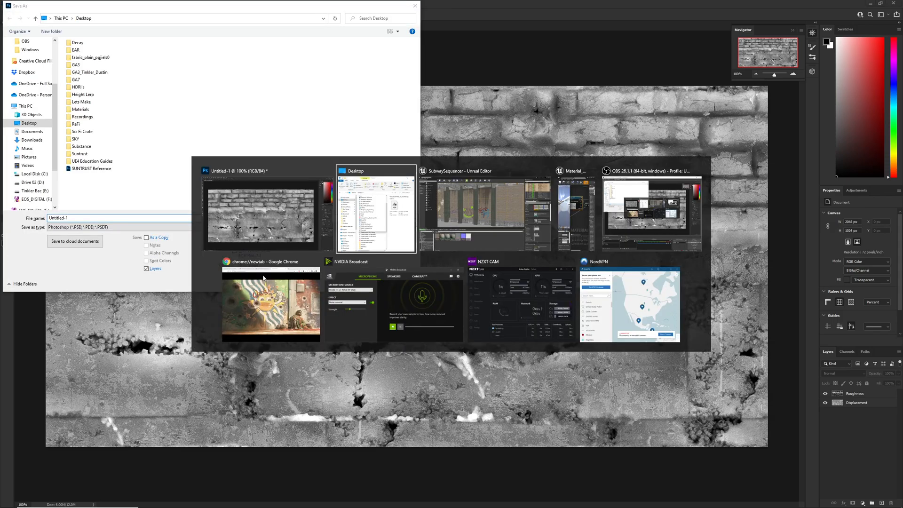
pyautogui.hotkey('alt', 'Tab')
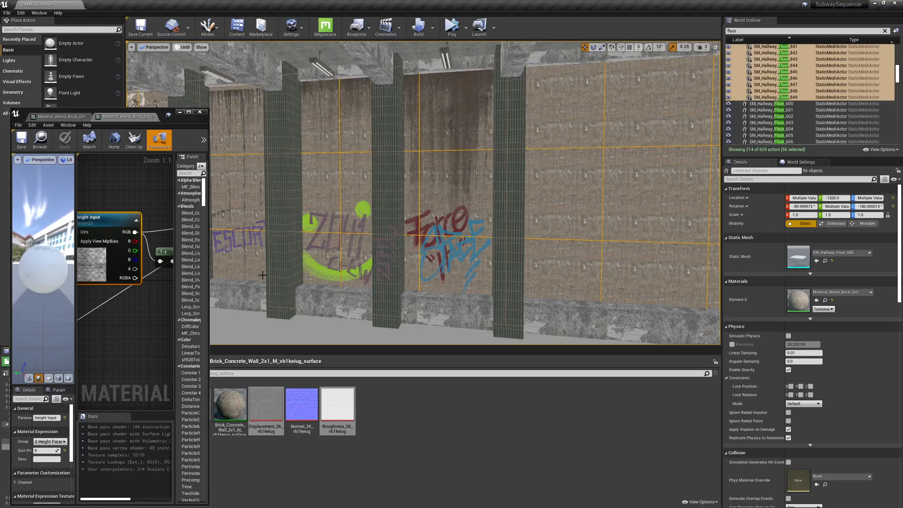
pyautogui.click(203, 114)
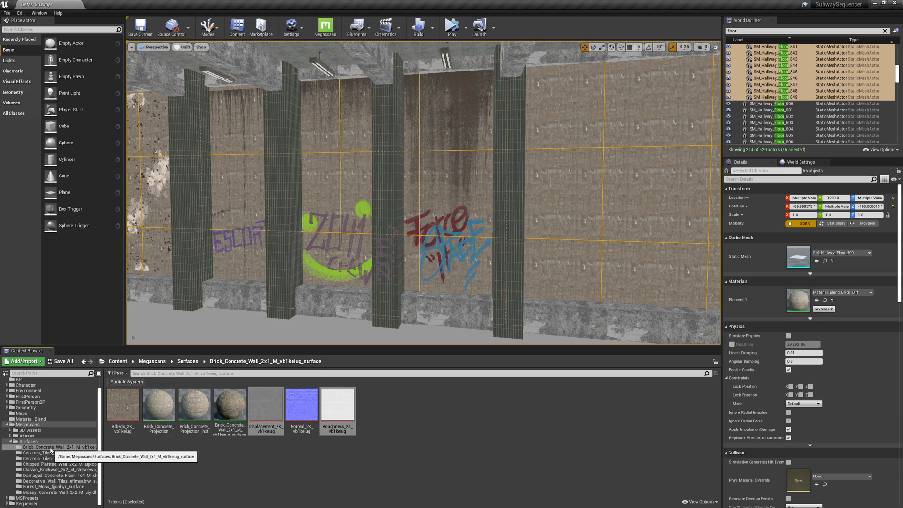
pyautogui.hotkey('alt', 'Tab')
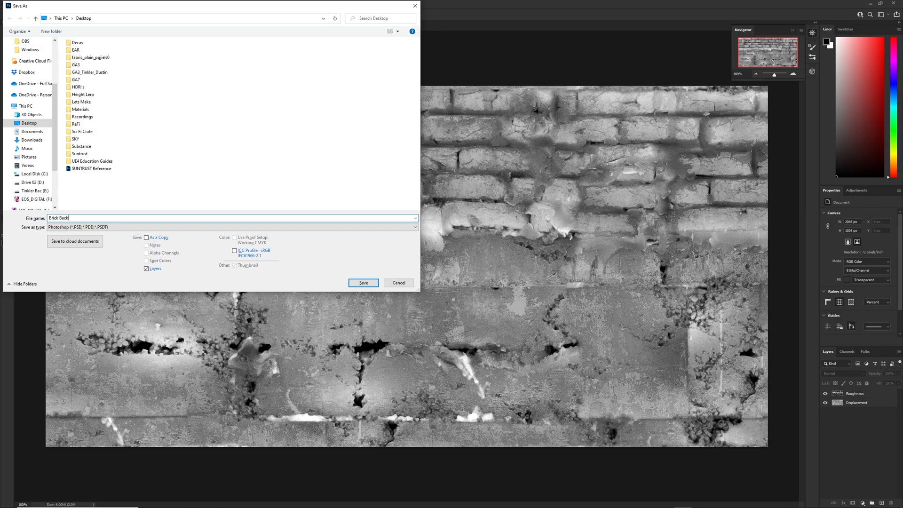
pyautogui.hotkey('alt', 'Tab')
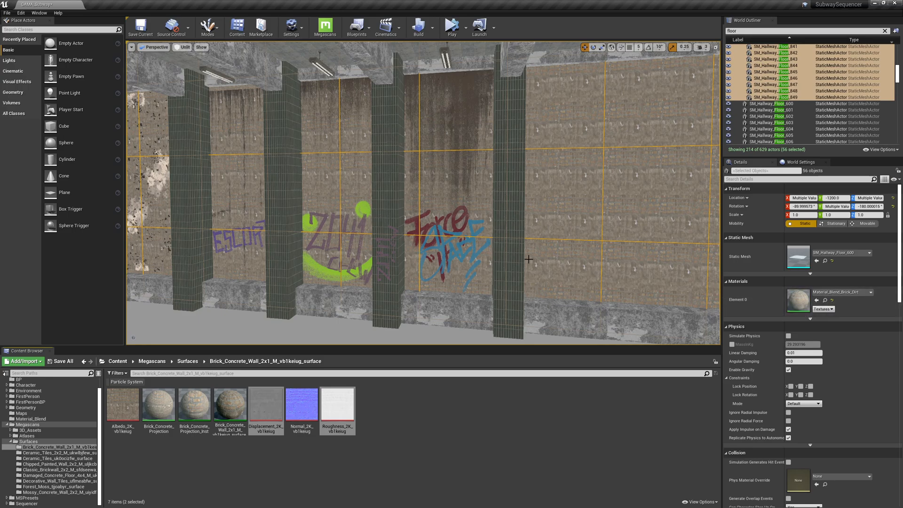
pyautogui.moveTo(511, 291); pyautogui.dragTo(512, 291, button='right')
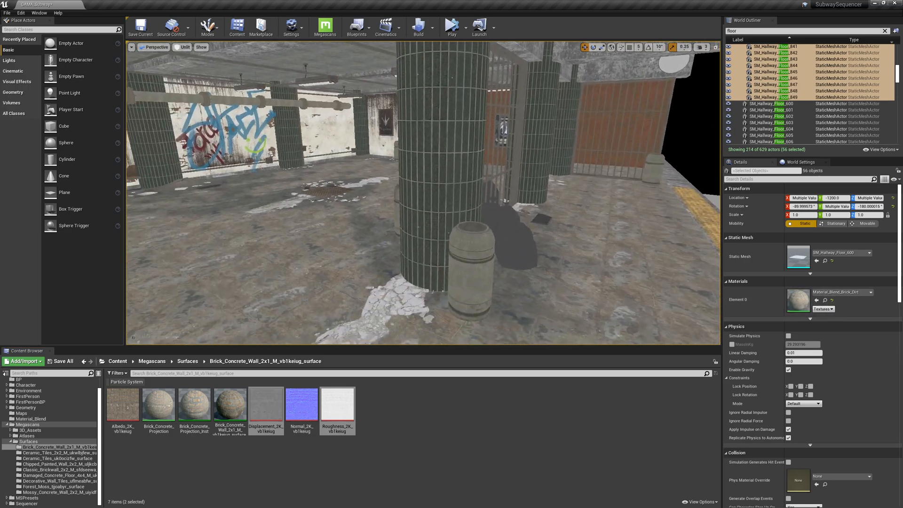
pyautogui.click(327, 263)
pyautogui.click(826, 358)
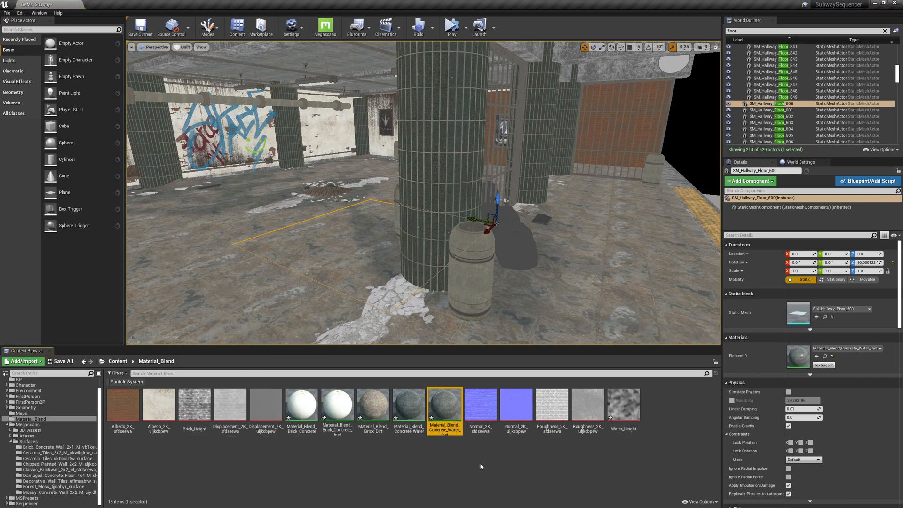
pyautogui.hotkey('alt', 'Tab')
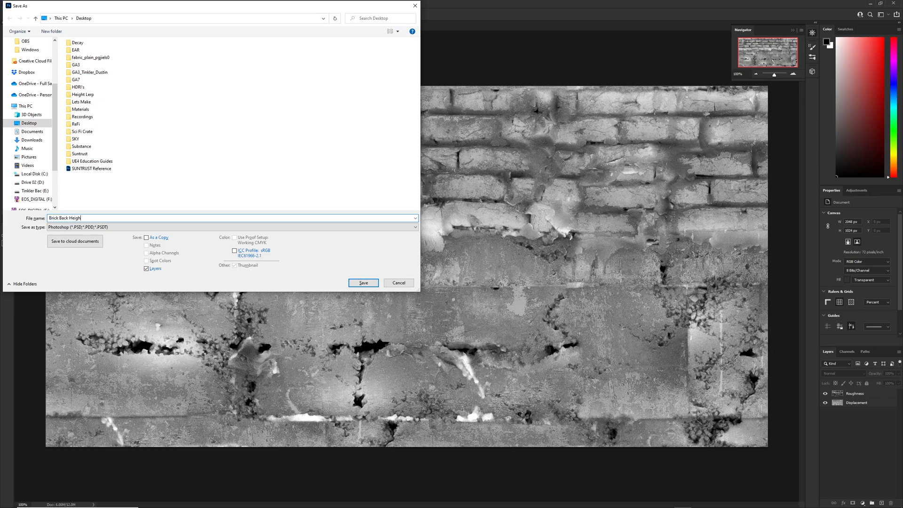
pyautogui.click(102, 227)
pyautogui.click(74, 340)
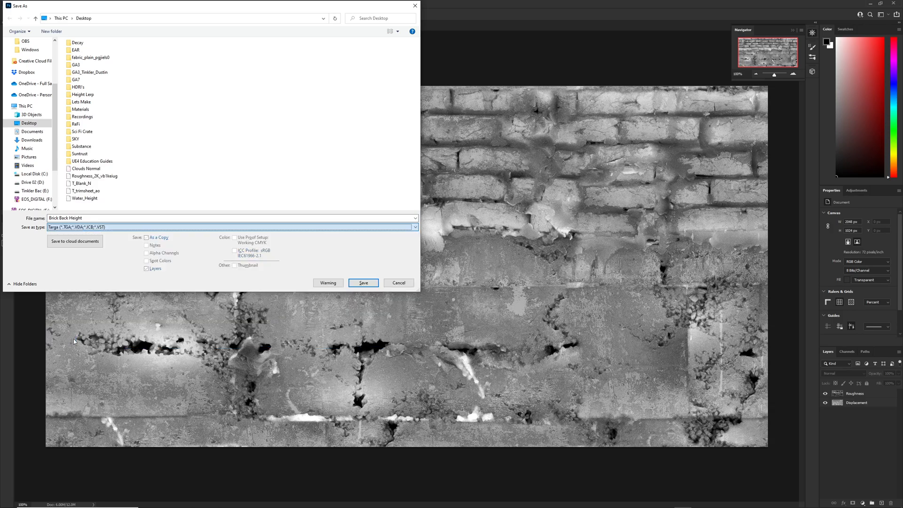
pyautogui.click(363, 283)
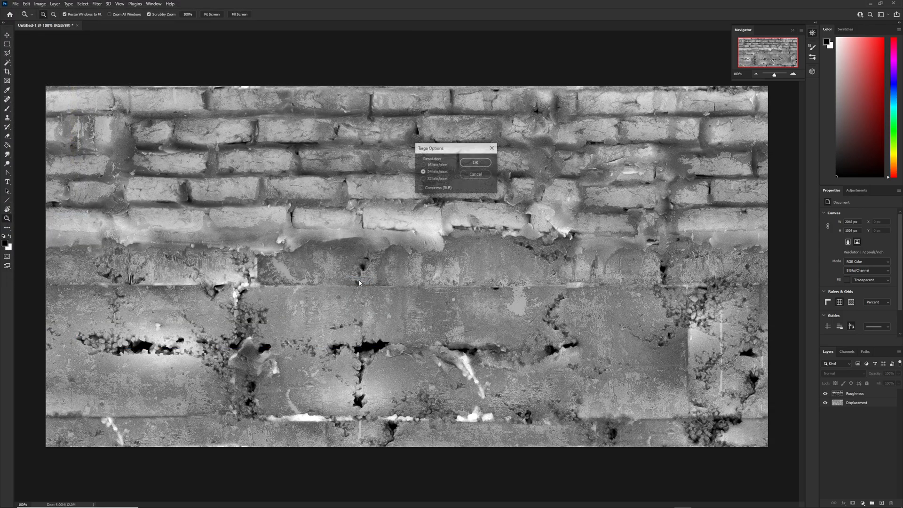
pyautogui.click(469, 166)
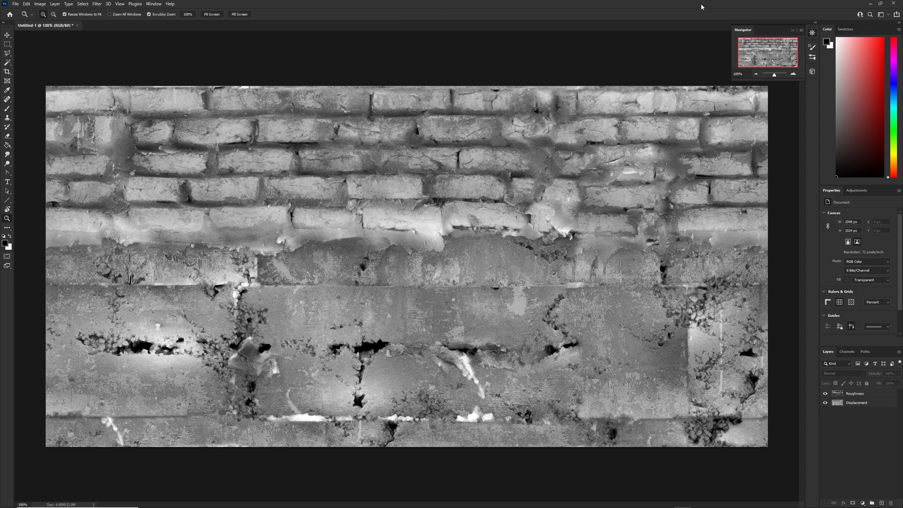
# Import Brick Back Height from the Desktop into the Material_Blend content folder.
pyautogui.click(893, 3)
pyautogui.click(453, 187)
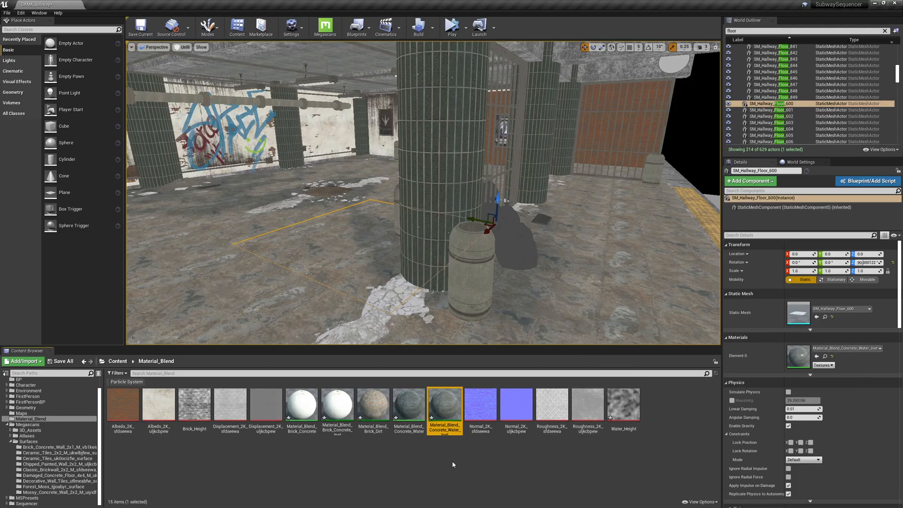
pyautogui.rightClick(453, 465)
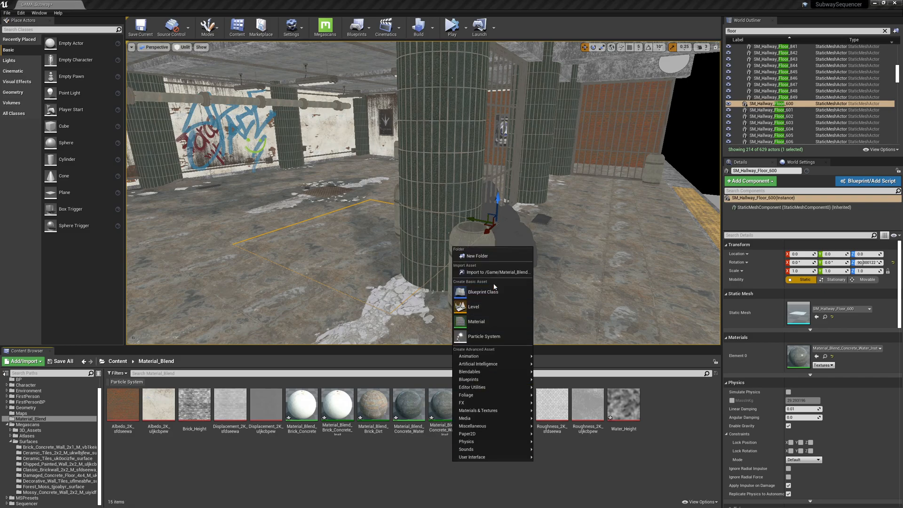
pyautogui.click(493, 272)
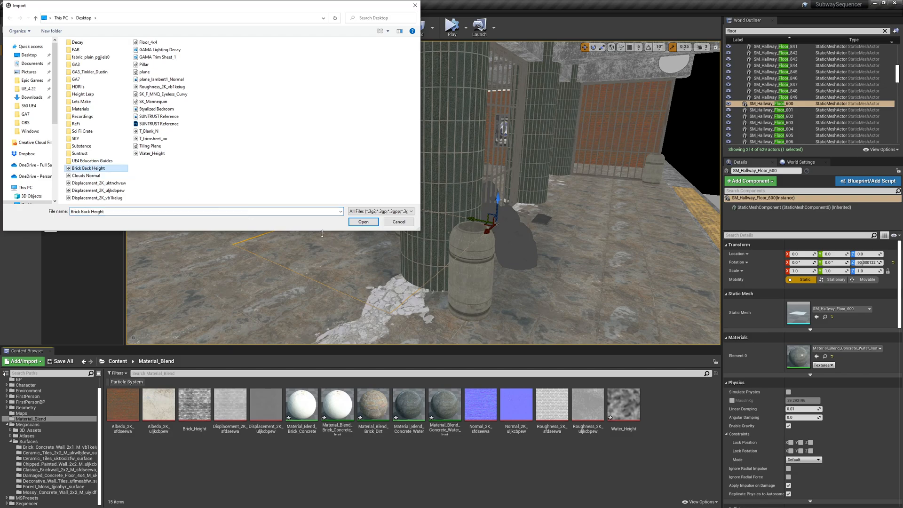
pyautogui.click(364, 223)
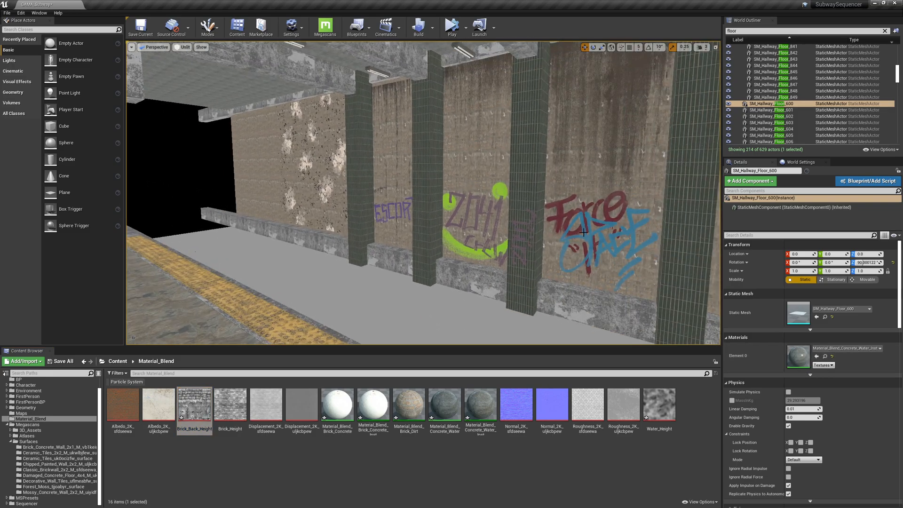
# Open the brick wall's Material_Blend_Brick_Dirt instance and assign Brick_Back_Height to its Height parameter.
pyautogui.doubleClick(802, 357)
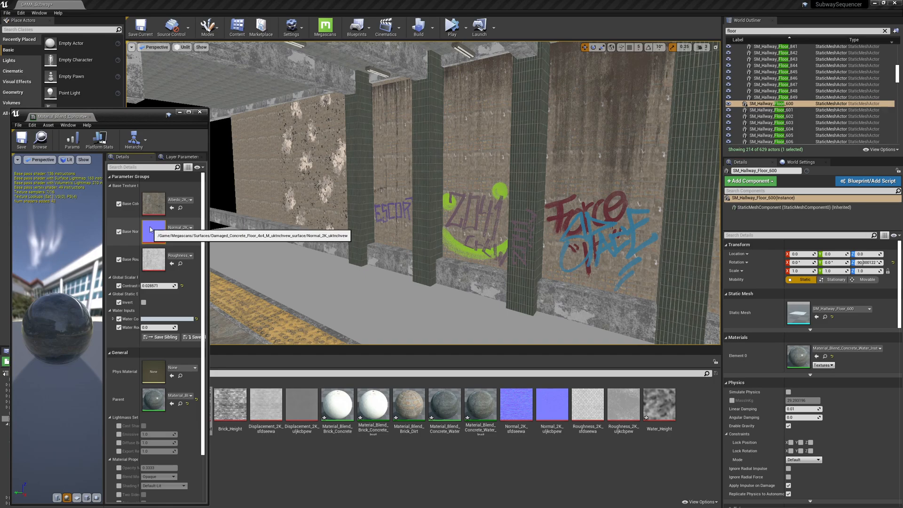
pyautogui.click(201, 113)
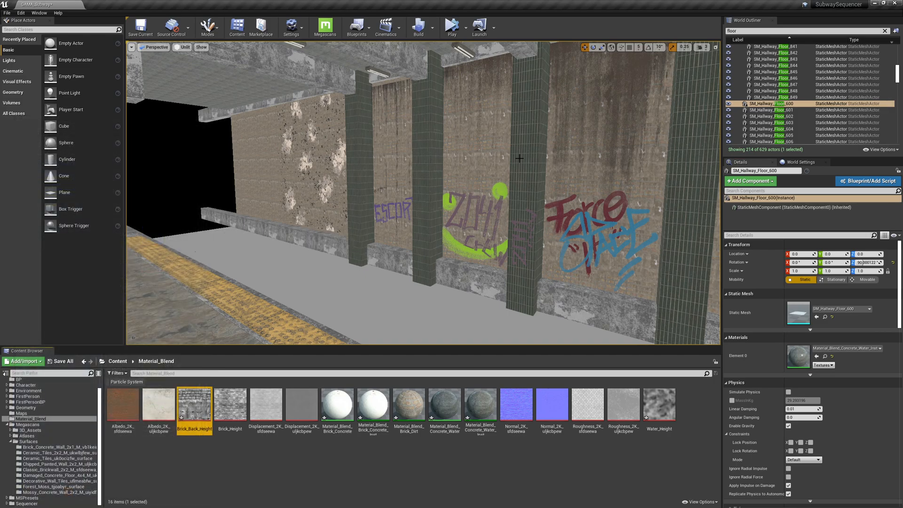
pyautogui.click(466, 136)
pyautogui.doubleClick(799, 354)
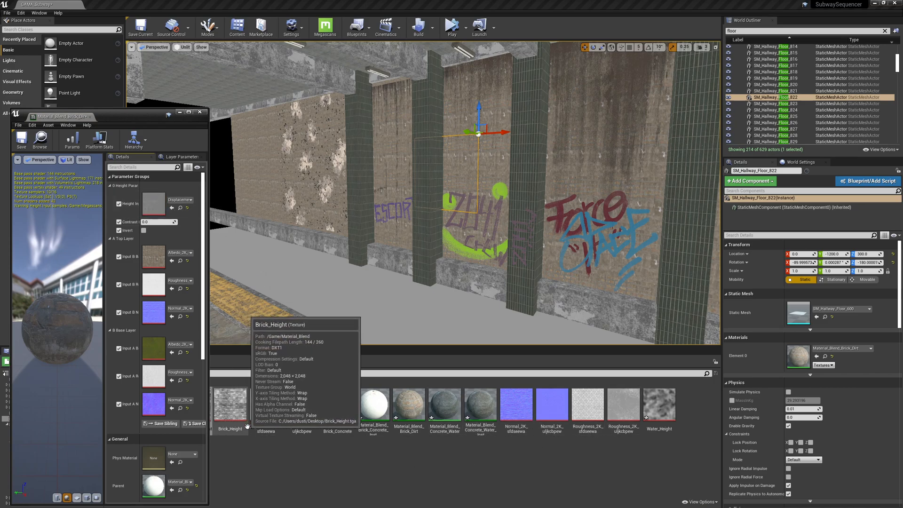
pyautogui.moveTo(209, 394); pyautogui.dragTo(147, 206)
# Adjust the Height contrast value in the brick material instance.
pyautogui.moveTo(418, 224)
pyautogui.mouseDown(button='right')
pyautogui.moveTo(524, 220)
pyautogui.moveTo(448, 218)
pyautogui.moveTo(423, 229)
pyautogui.mouseUp(button='right')
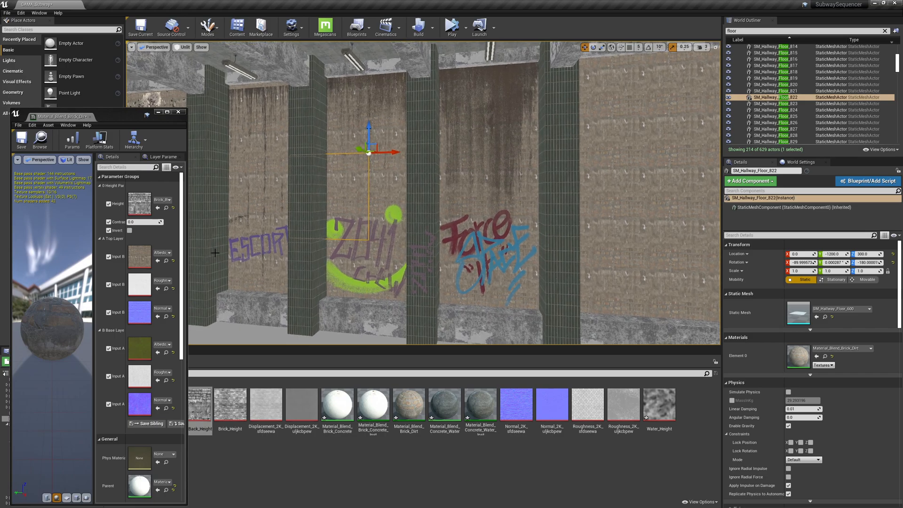
pyautogui.moveTo(138, 220); pyautogui.dragTo(167, 226)
pyautogui.click(167, 223)
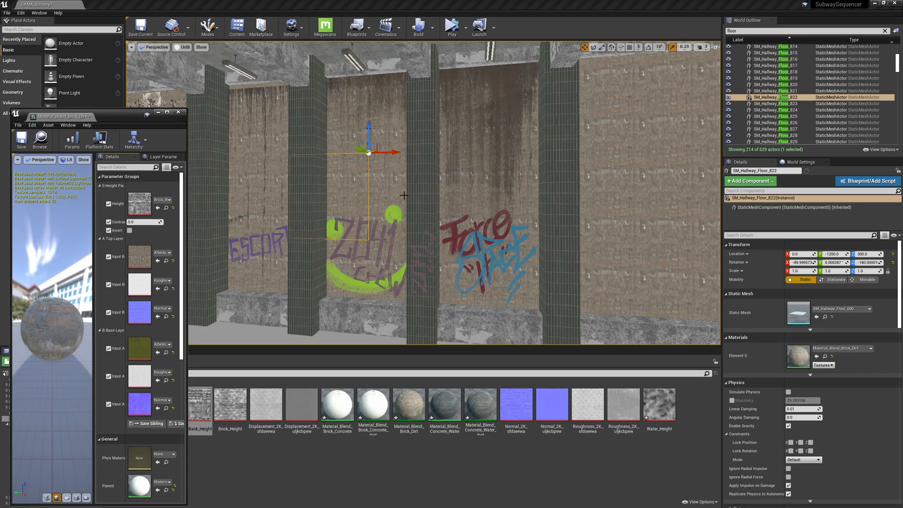
# Select all descendants of the Wall Train Back folder in the World Outliner.
pyautogui.scroll(10, 767, 58)
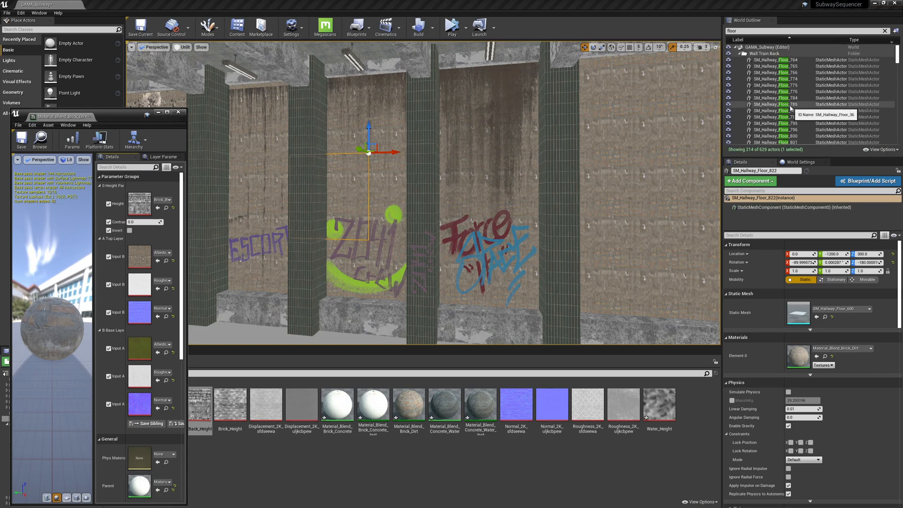
pyautogui.rightClick(769, 54)
pyautogui.moveTo(796, 74)
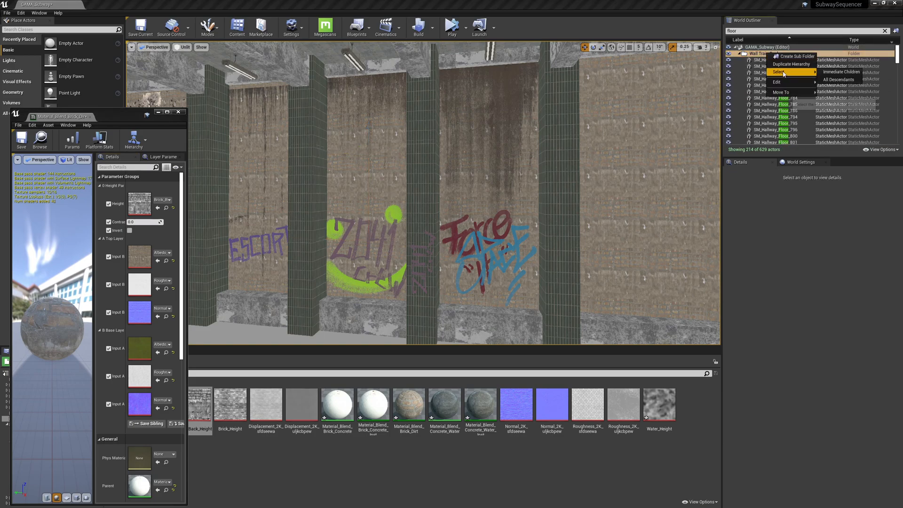
pyautogui.click(842, 73)
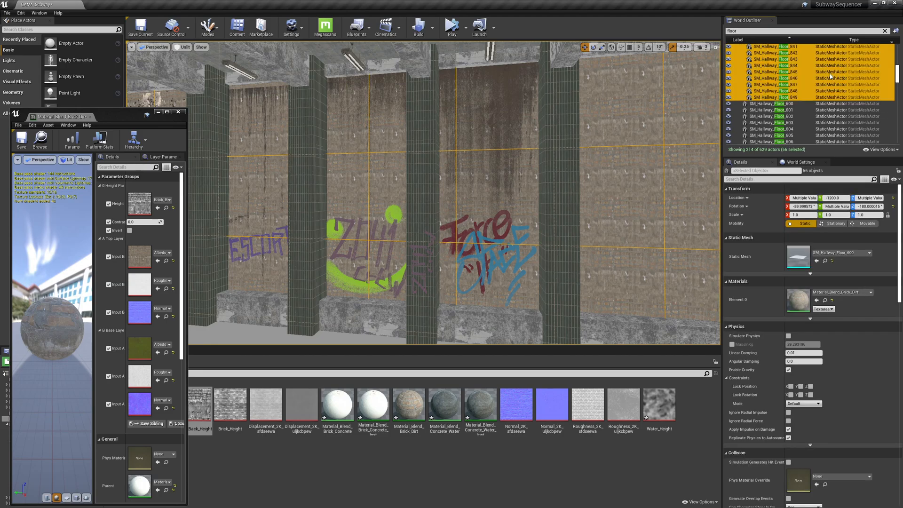
# Switch the editor to Mesh Paint mode.
pyautogui.click(209, 26)
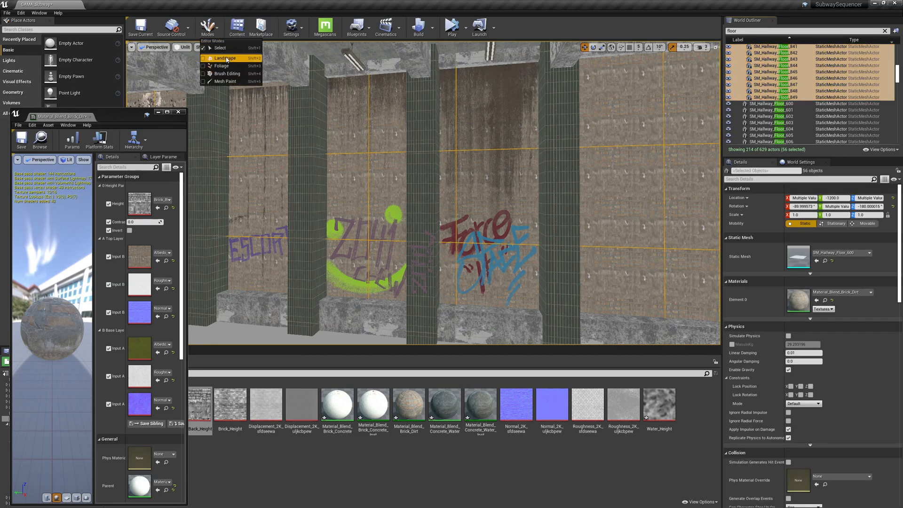
pyautogui.click(225, 82)
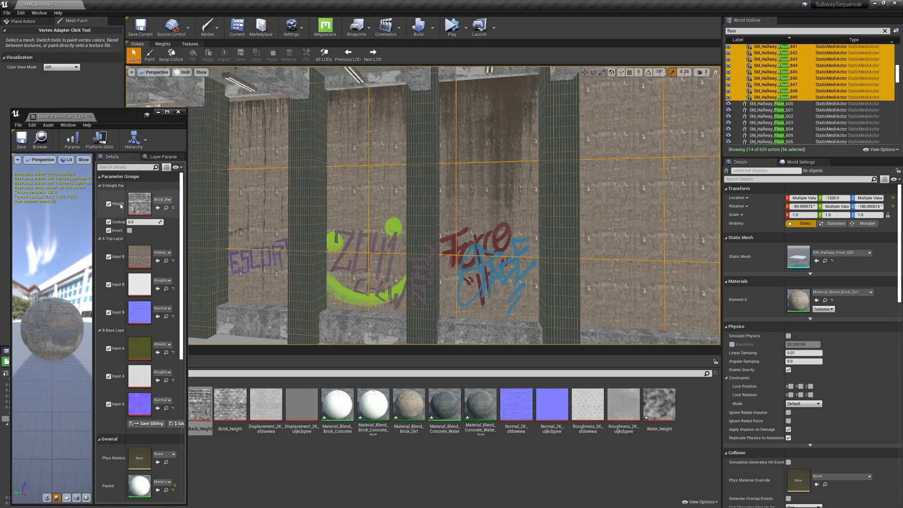
# Close the material instance editor, activate the Paint tool, swap colors and fill the selected wall meshes.
pyautogui.click(179, 113)
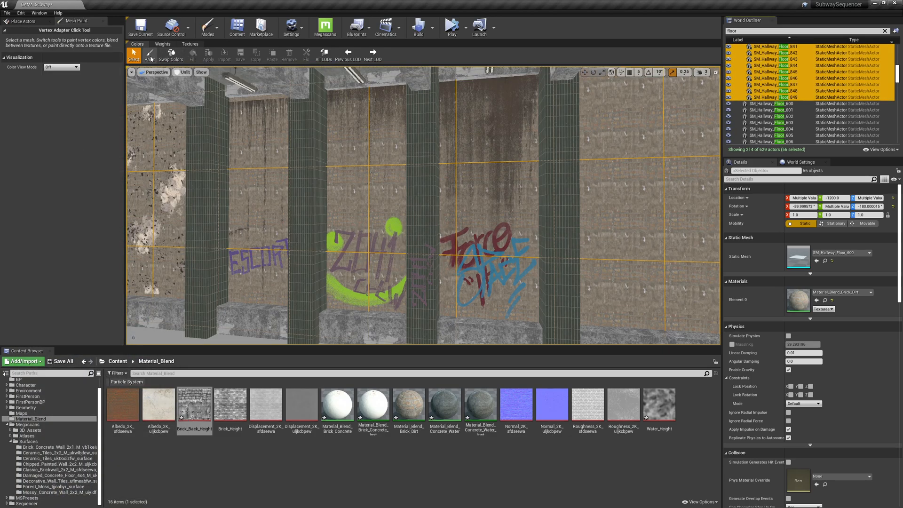
pyautogui.click(150, 55)
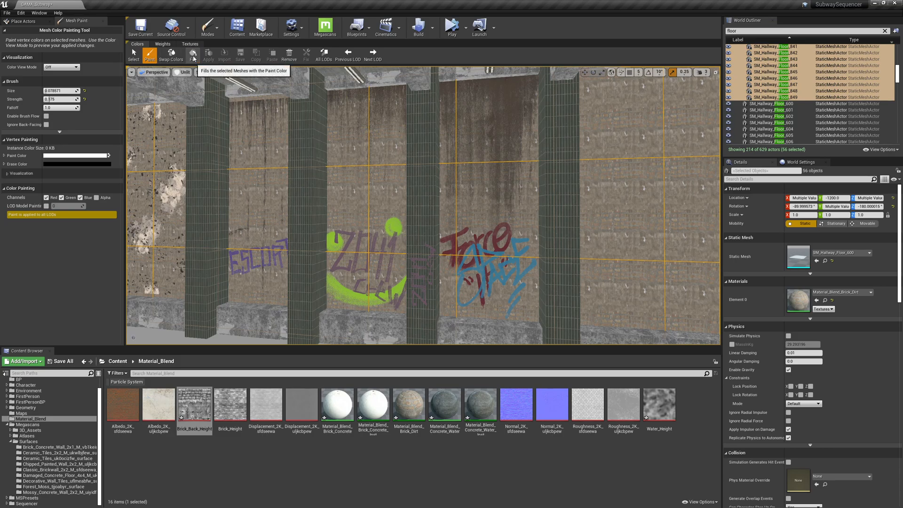
pyautogui.click(171, 55)
pyautogui.click(193, 55)
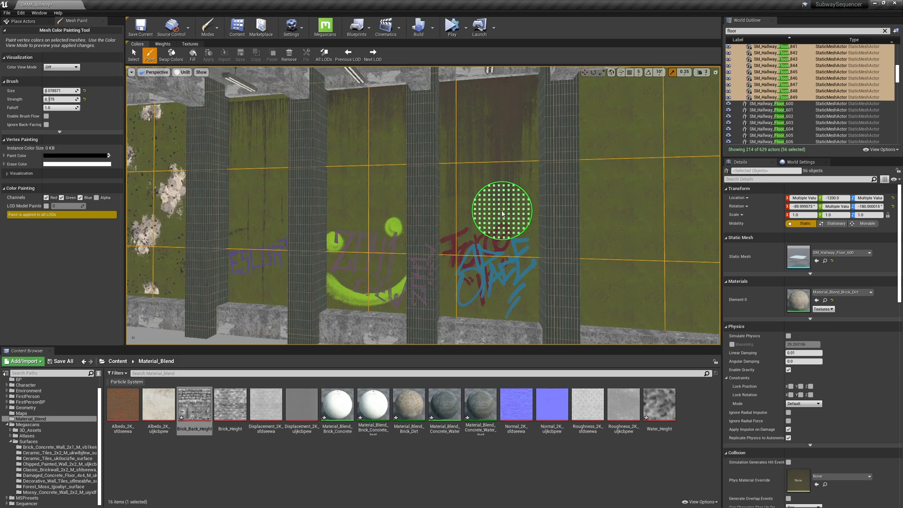
# Swap the paint colors and refill the selected walls to reset the blend to clean brick.
pyautogui.click(173, 55)
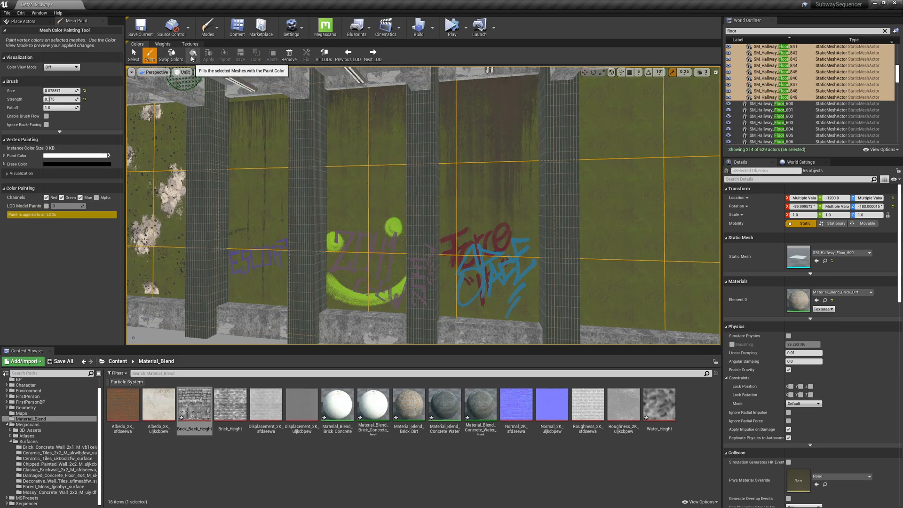
pyautogui.click(192, 57)
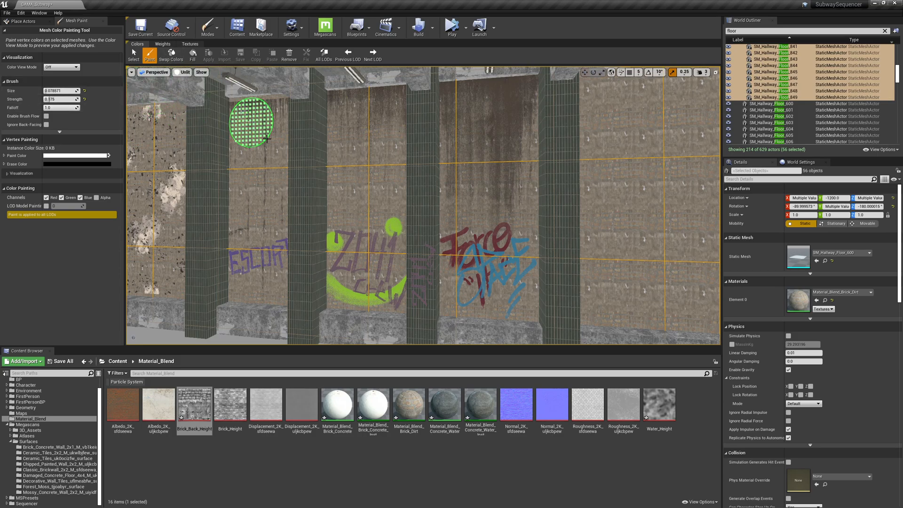
# Swap the paint colors back and paint dirt patches onto the brick wall.
pyautogui.click(171, 54)
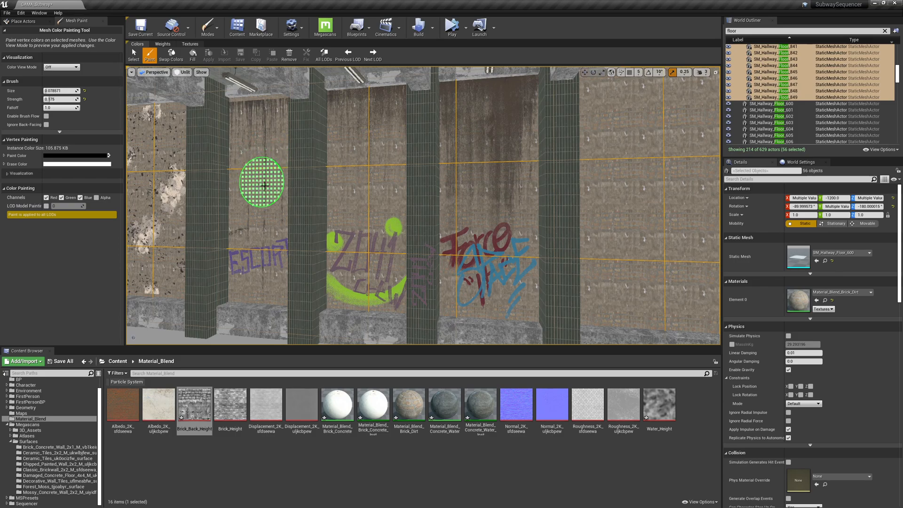
pyautogui.moveTo(394, 224); pyautogui.dragTo(338, 220, button='right')
pyautogui.press('w')
pyautogui.moveTo(488, 244); pyautogui.dragTo(403, 216, button='right')
pyautogui.moveTo(423, 179)
pyautogui.mouseDown()
pyautogui.moveTo(379, 159)
pyautogui.moveTo(402, 215)
pyautogui.moveTo(431, 193)
pyautogui.mouseUp()
pyautogui.moveTo(430, 193)
pyautogui.mouseDown(button='right')
pyautogui.moveTo(409, 204)
pyautogui.moveTo(430, 222)
pyautogui.moveTo(417, 235)
pyautogui.mouseUp(button='right')
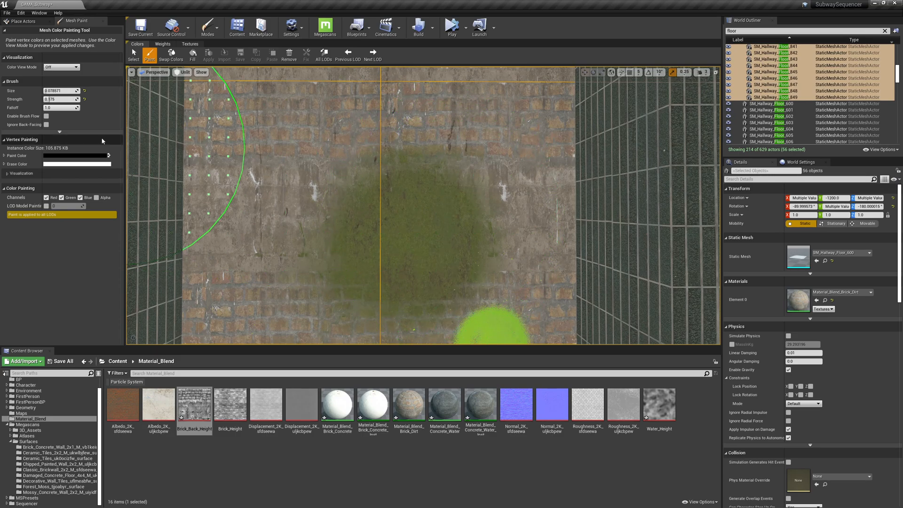
# Open the wall's material instance, enable Invert on the Height parameter and increase its contrast, then close it.
pyautogui.doubleClick(798, 300)
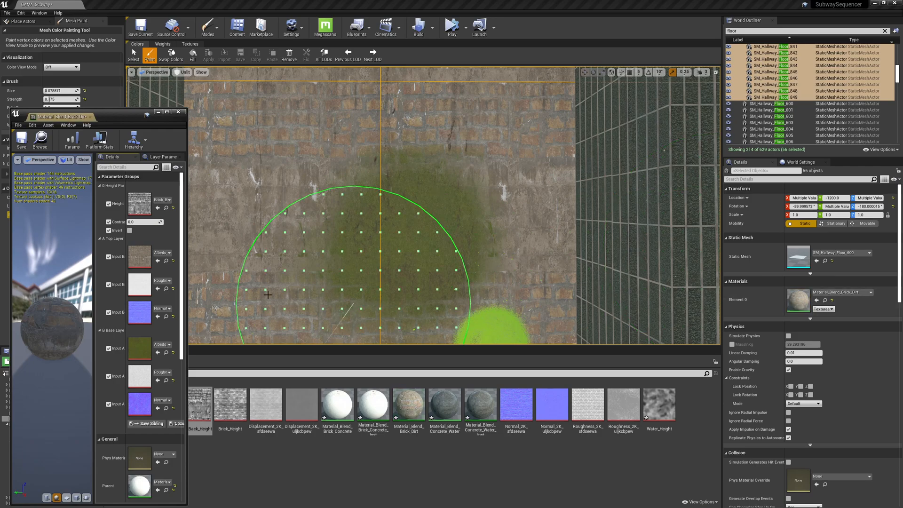
pyautogui.click(130, 231)
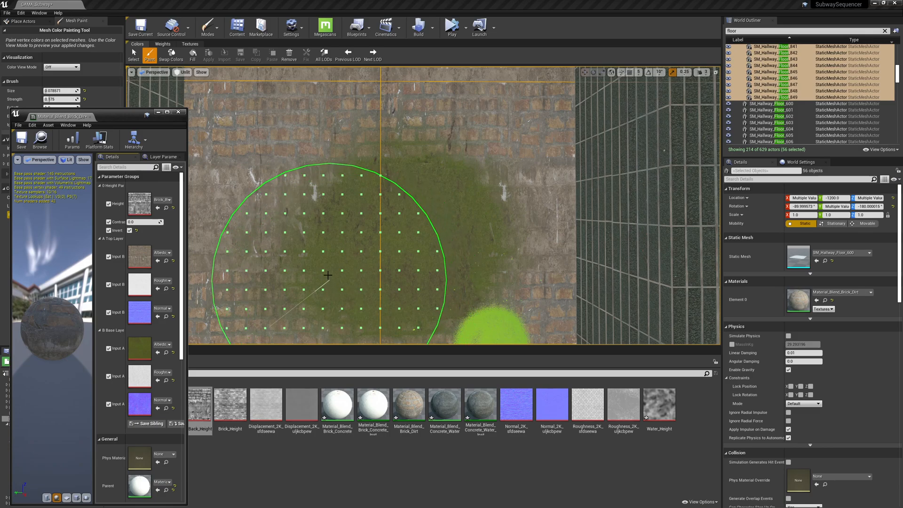
pyautogui.moveTo(135, 222); pyautogui.dragTo(159, 222)
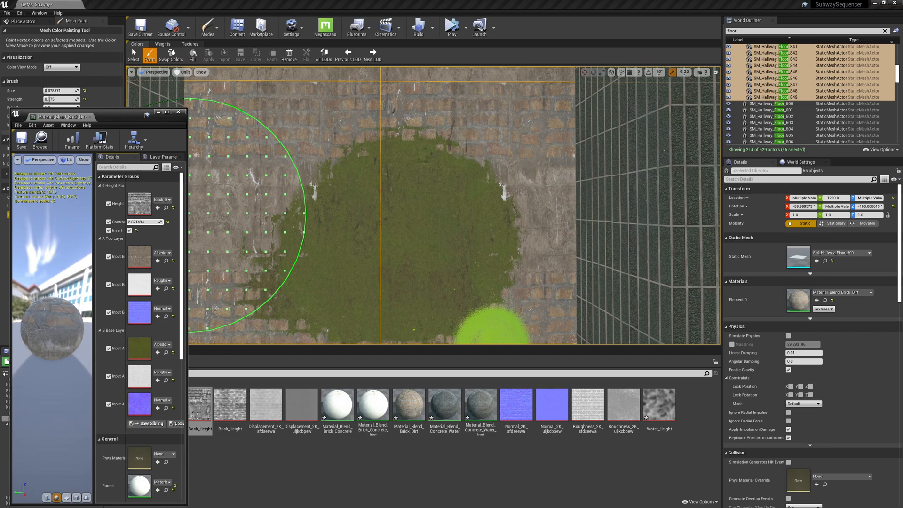
pyautogui.moveTo(159, 221); pyautogui.dragTo(165, 222)
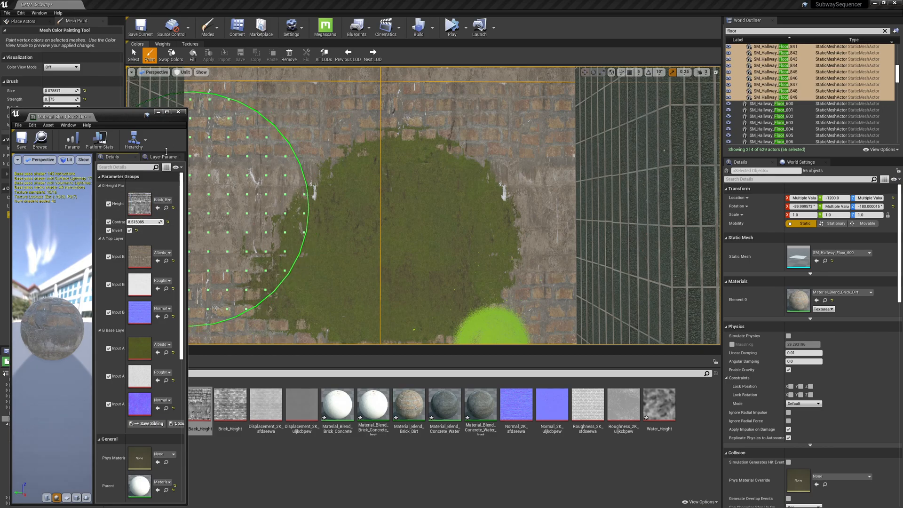
pyautogui.click(178, 112)
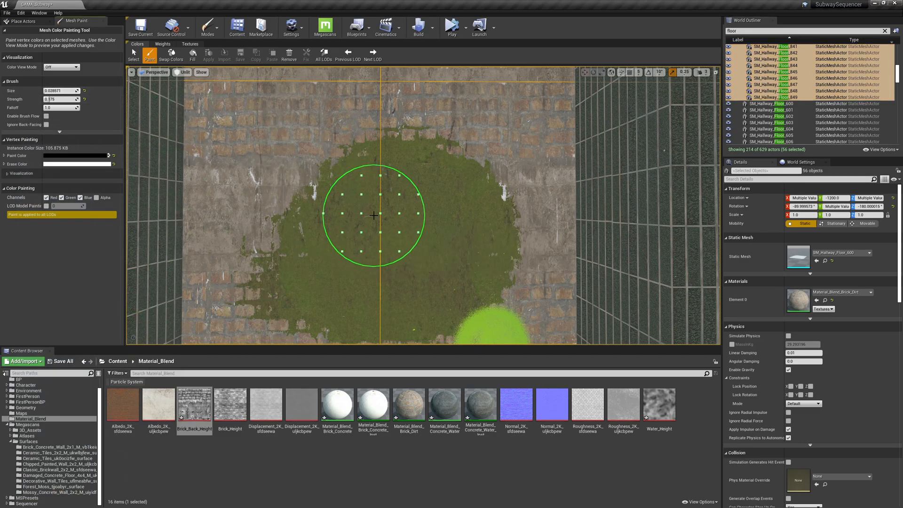
# Paint more dirt across the upper area of the brick wall.
pyautogui.moveTo(495, 163)
pyautogui.mouseDown()
pyautogui.moveTo(525, 111)
pyautogui.moveTo(475, 80)
pyautogui.moveTo(451, 94)
pyautogui.mouseUp()
pyautogui.moveTo(264, 125); pyautogui.dragTo(293, 189)
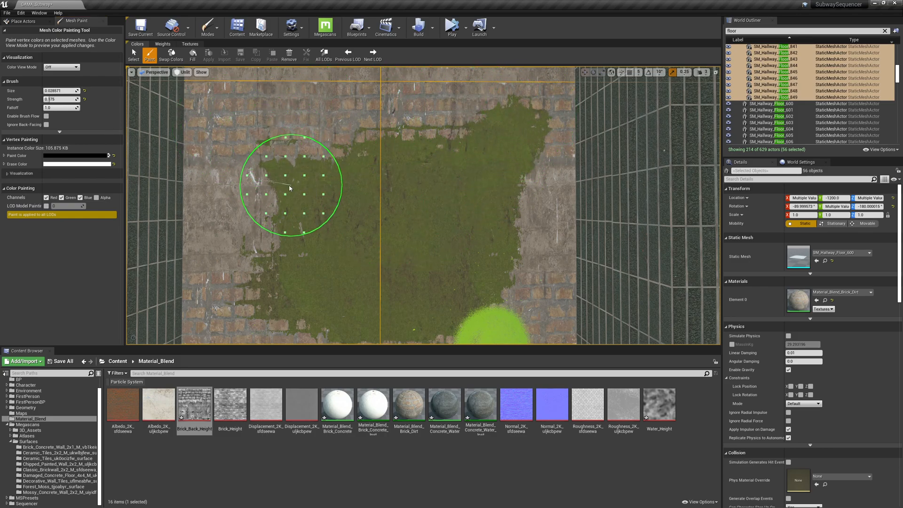
pyautogui.moveTo(224, 147)
pyautogui.mouseDown()
pyautogui.moveTo(221, 118)
pyautogui.moveTo(302, 99)
pyautogui.mouseUp()
pyautogui.moveTo(487, 188)
pyautogui.mouseDown(button='right')
pyautogui.moveTo(438, 187)
pyautogui.moveTo(487, 187)
pyautogui.mouseUp(button='right')
pyautogui.press('s')
pyautogui.moveTo(506, 157); pyautogui.dragTo(483, 256, button='right')
pyautogui.press('s')
pyautogui.press('s')
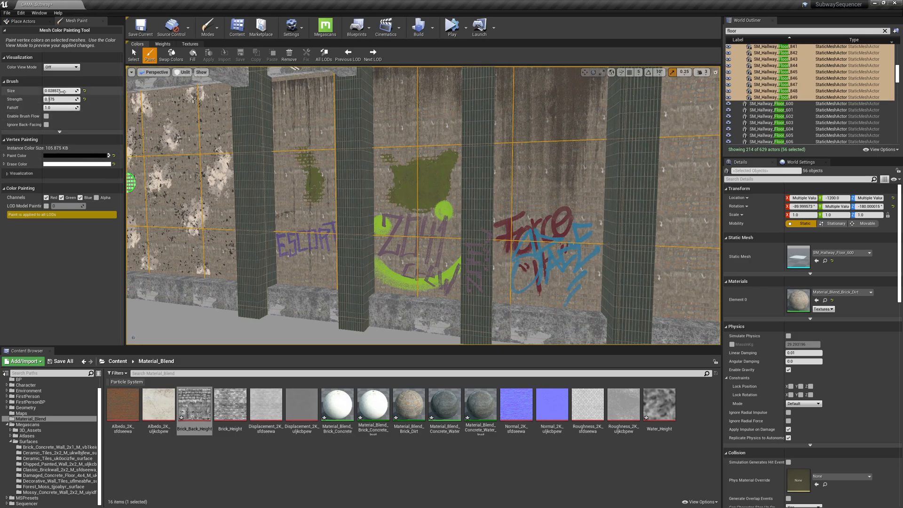
# Set the brush size to about 0.081 and paint dirt along the upper wall sections.
pyautogui.moveTo(65, 91); pyautogui.dragTo(82, 90)
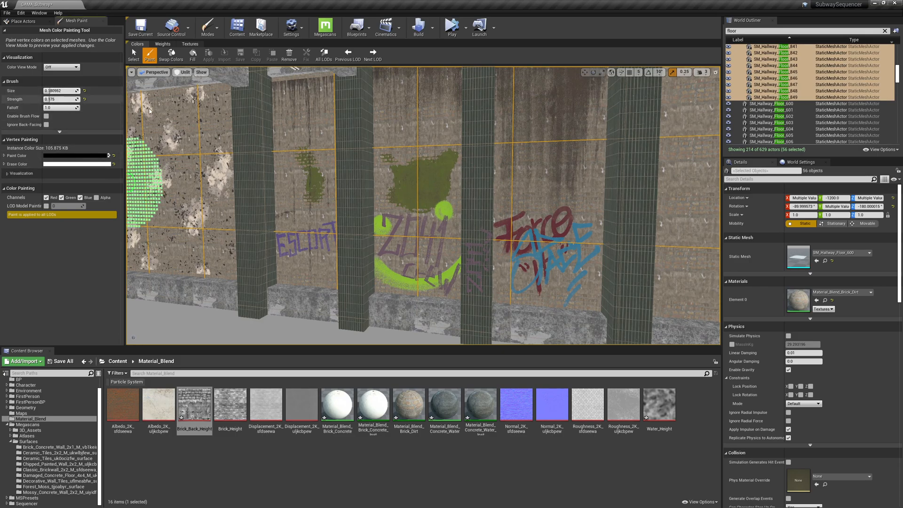
pyautogui.moveTo(415, 133); pyautogui.dragTo(418, 103, button='right')
pyautogui.moveTo(338, 144)
pyautogui.mouseDown()
pyautogui.moveTo(397, 152)
pyautogui.moveTo(297, 161)
pyautogui.moveTo(413, 141)
pyautogui.moveTo(394, 161)
pyautogui.moveTo(694, 143)
pyautogui.moveTo(497, 148)
pyautogui.moveTo(698, 126)
pyautogui.moveTo(656, 137)
pyautogui.mouseUp()
pyautogui.moveTo(595, 153); pyautogui.dragTo(680, 141, button='right')
pyautogui.moveTo(487, 191)
pyautogui.mouseDown()
pyautogui.moveTo(554, 202)
pyautogui.moveTo(512, 185)
pyautogui.moveTo(630, 220)
pyautogui.mouseUp()
pyautogui.moveTo(630, 219)
pyautogui.mouseDown(button='right')
pyautogui.moveTo(609, 223)
pyautogui.moveTo(654, 230)
pyautogui.moveTo(594, 232)
pyautogui.mouseUp(button='right')
pyautogui.moveTo(263, 297)
pyautogui.mouseDown()
pyautogui.moveTo(306, 277)
pyautogui.moveTo(591, 229)
pyautogui.moveTo(250, 289)
pyautogui.moveTo(559, 244)
pyautogui.mouseUp()
pyautogui.moveTo(560, 245); pyautogui.dragTo(452, 247, button='right')
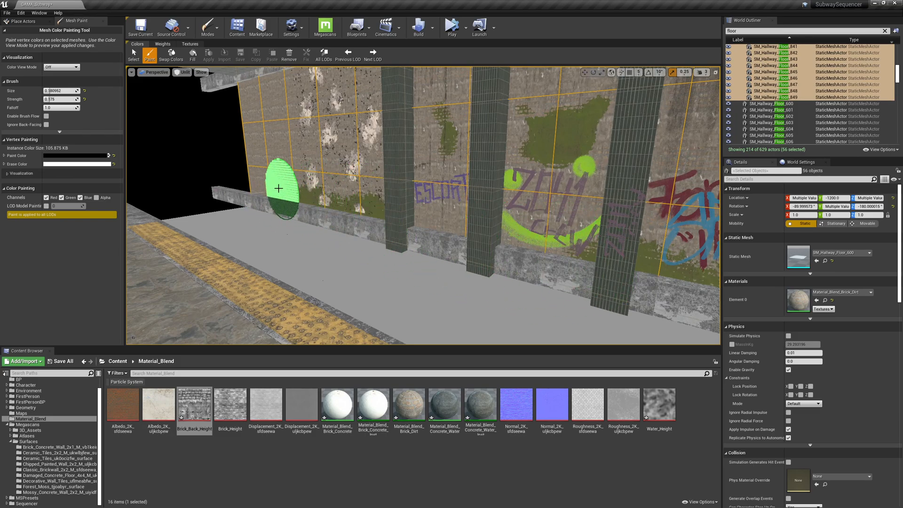
# Reduce the brush size to about 0.019 and paint a small dirt patch on the wall.
pyautogui.moveTo(272, 120); pyautogui.dragTo(271, 92, button='right')
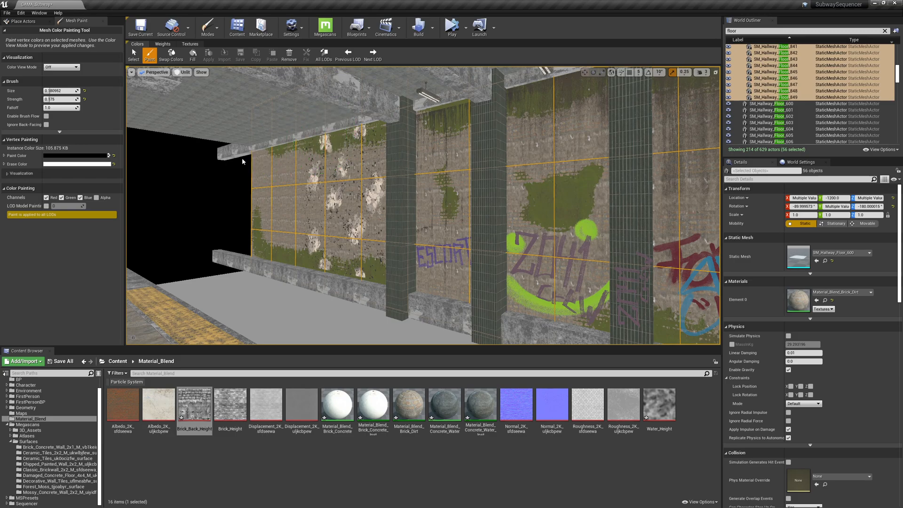
pyautogui.moveTo(414, 186); pyautogui.dragTo(428, 164, button='right')
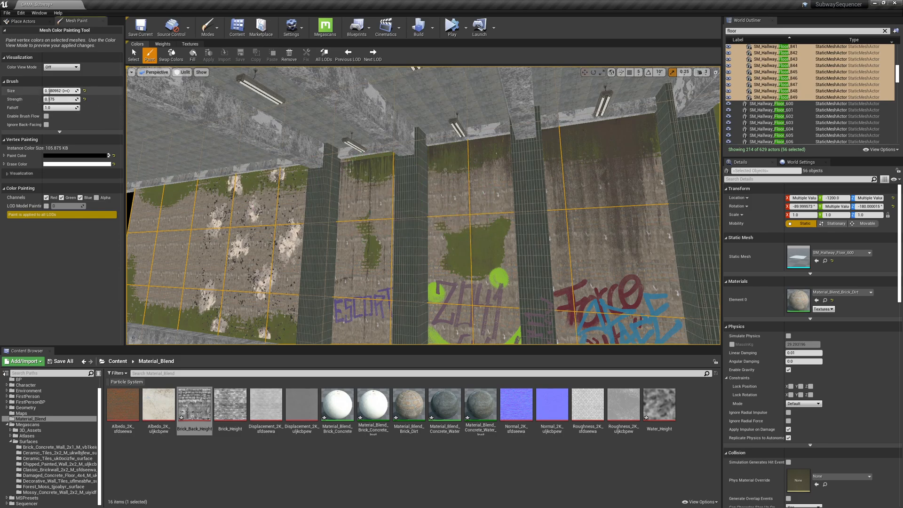
pyautogui.moveTo(48, 91); pyautogui.dragTo(50, 91)
pyautogui.moveTo(415, 266)
pyautogui.mouseDown(button='right')
pyautogui.moveTo(450, 286)
pyautogui.moveTo(389, 298)
pyautogui.moveTo(405, 297)
pyautogui.mouseUp(button='right')
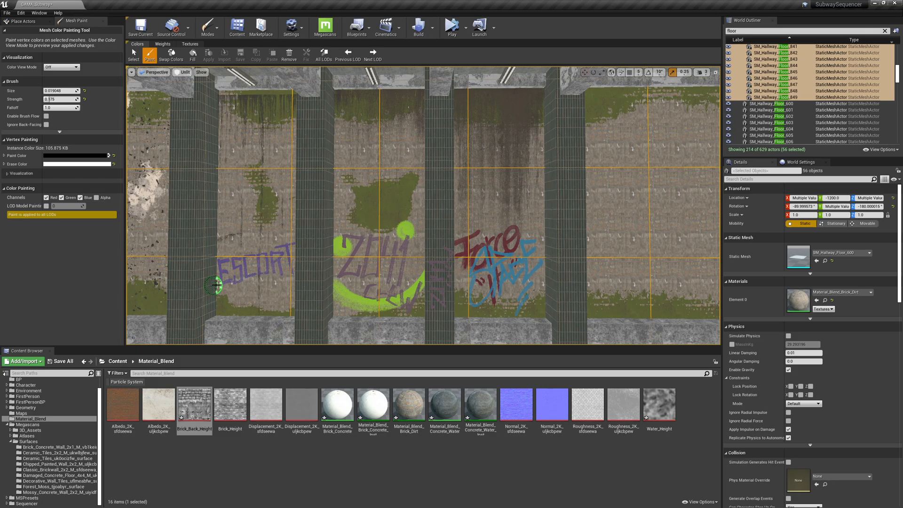
# Shrink the brush to about 0.009 and paint fine dirt details along the wall panels.
pyautogui.moveTo(46, 91); pyautogui.dragTo(46, 91)
pyautogui.moveTo(236, 297); pyautogui.dragTo(245, 304)
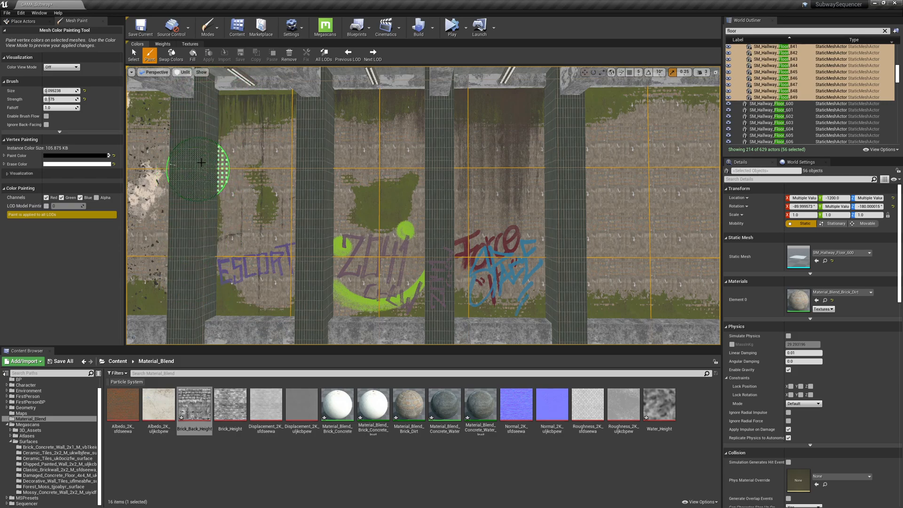
pyautogui.moveTo(356, 260)
pyautogui.mouseDown(button='right')
pyautogui.moveTo(383, 253)
pyautogui.moveTo(356, 251)
pyautogui.moveTo(388, 259)
pyautogui.moveTo(351, 260)
pyautogui.mouseUp(button='right')
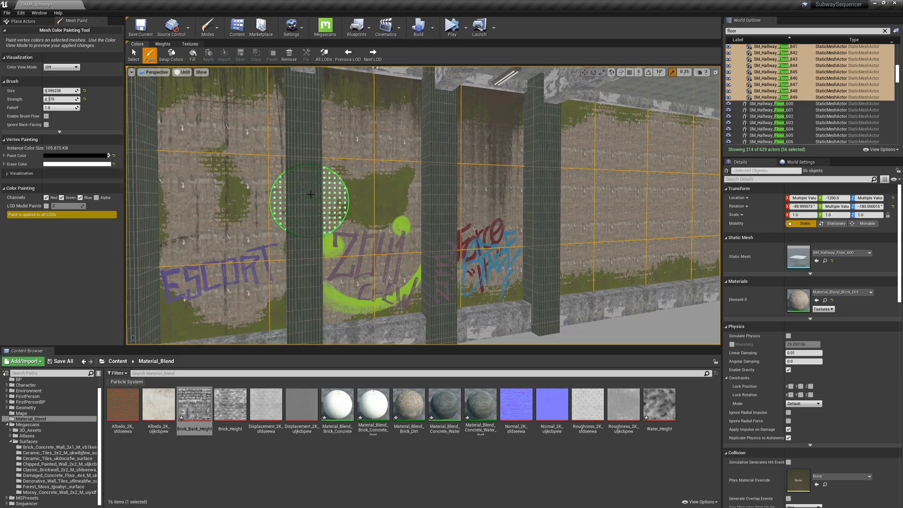
pyautogui.moveTo(345, 303); pyautogui.dragTo(425, 258)
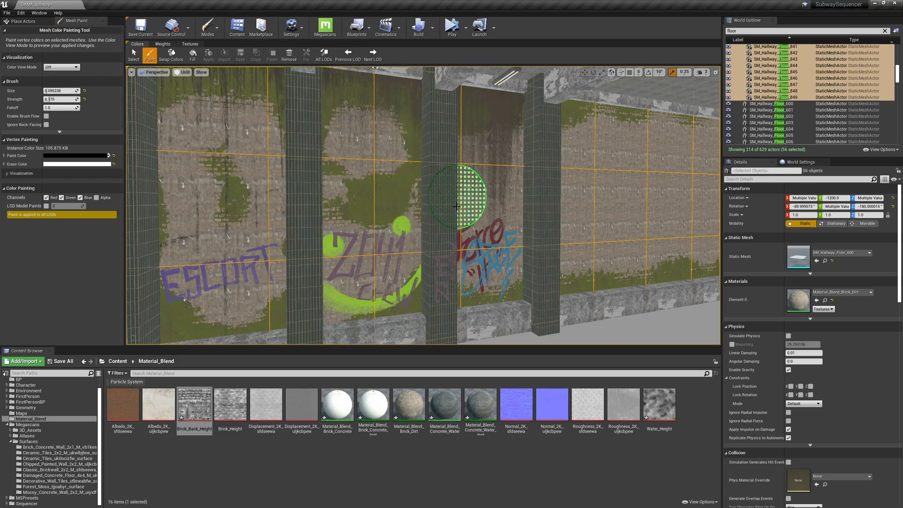
pyautogui.press('d')
pyautogui.moveTo(526, 298); pyautogui.dragTo(490, 288, button='right')
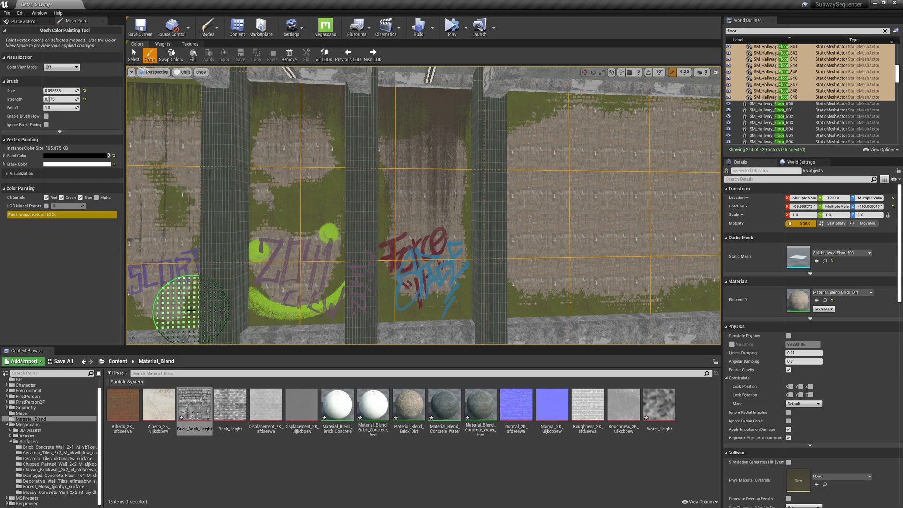
# Continue painting dirt along the wall sections further down the corridor.
pyautogui.moveTo(534, 272)
pyautogui.mouseDown(button='right')
pyautogui.moveTo(485, 273)
pyautogui.moveTo(548, 273)
pyautogui.mouseUp(button='right')
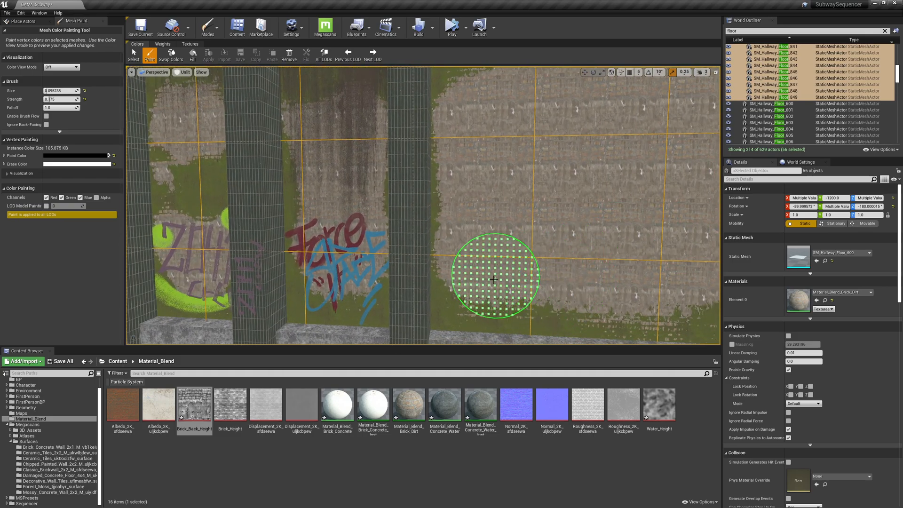
pyautogui.moveTo(425, 166); pyautogui.dragTo(445, 96, button='right')
pyautogui.moveTo(496, 255)
pyautogui.mouseDown(button='right')
pyautogui.moveTo(499, 318)
pyautogui.moveTo(494, 259)
pyautogui.mouseUp(button='right')
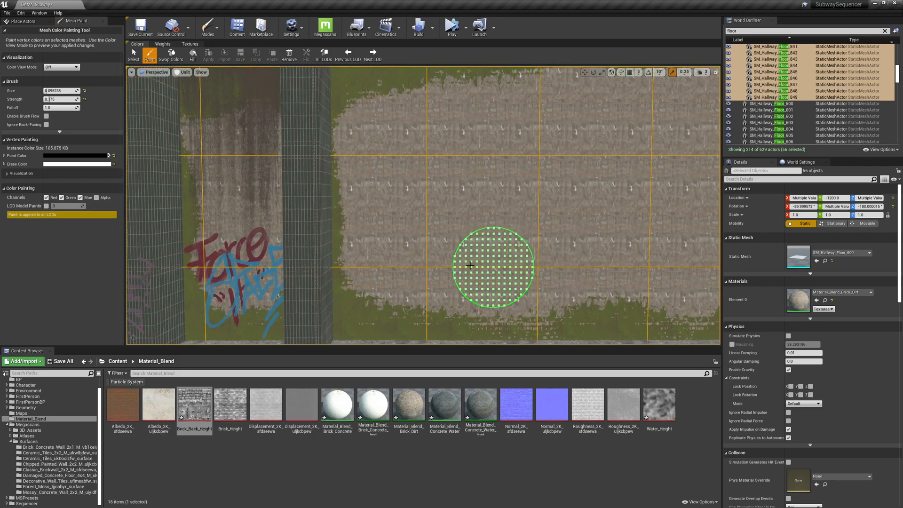
pyautogui.click(426, 288)
pyautogui.moveTo(554, 222)
pyautogui.mouseDown()
pyautogui.moveTo(478, 268)
pyautogui.moveTo(499, 263)
pyautogui.mouseUp()
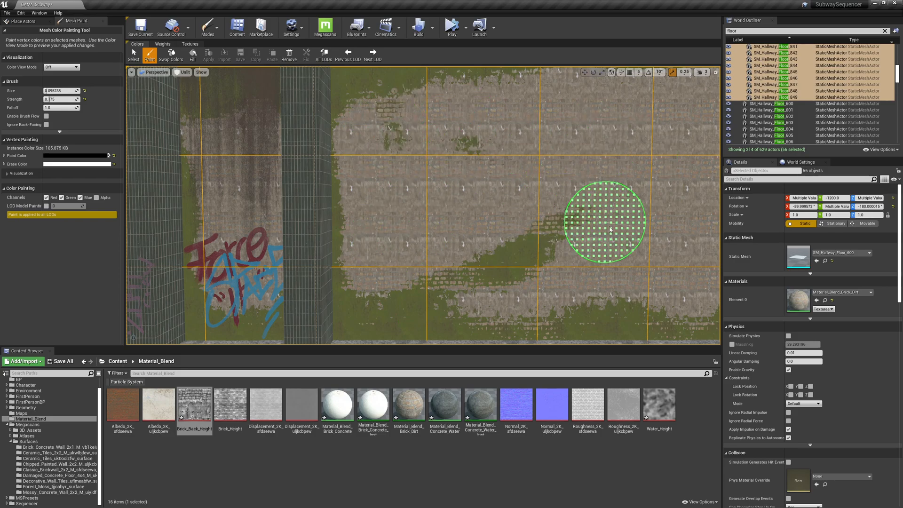
pyautogui.moveTo(597, 192); pyautogui.dragTo(701, 194, button='right')
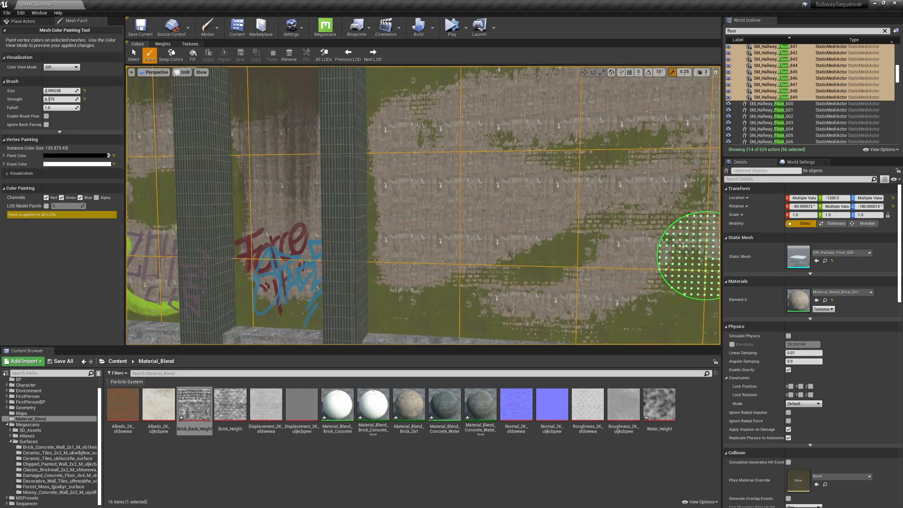
# Paint more dirt patches across the far brick wall panel.
pyautogui.moveTo(450, 220)
pyautogui.mouseDown()
pyautogui.moveTo(457, 239)
pyautogui.moveTo(400, 294)
pyautogui.mouseUp()
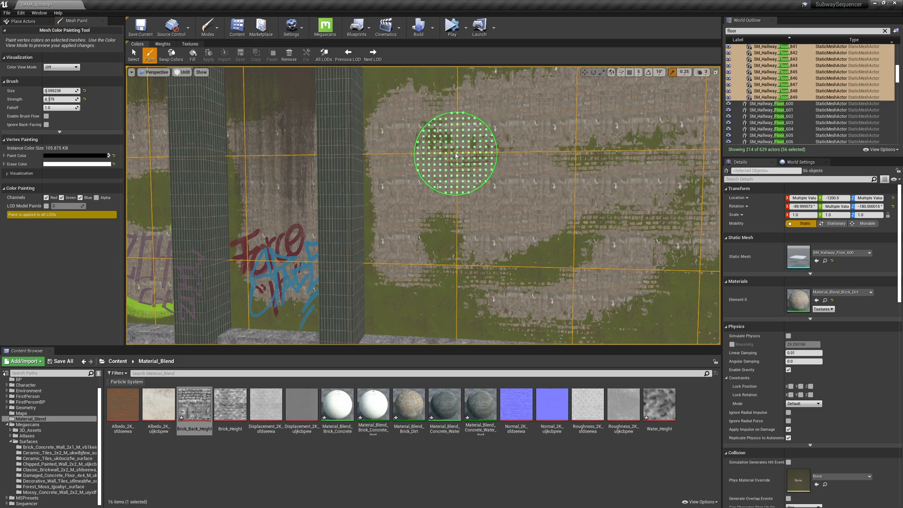
pyautogui.moveTo(458, 152); pyautogui.dragTo(453, 123, button='right')
pyautogui.moveTo(414, 159); pyautogui.dragTo(523, 159)
pyautogui.moveTo(524, 248); pyautogui.dragTo(523, 277, button='right')
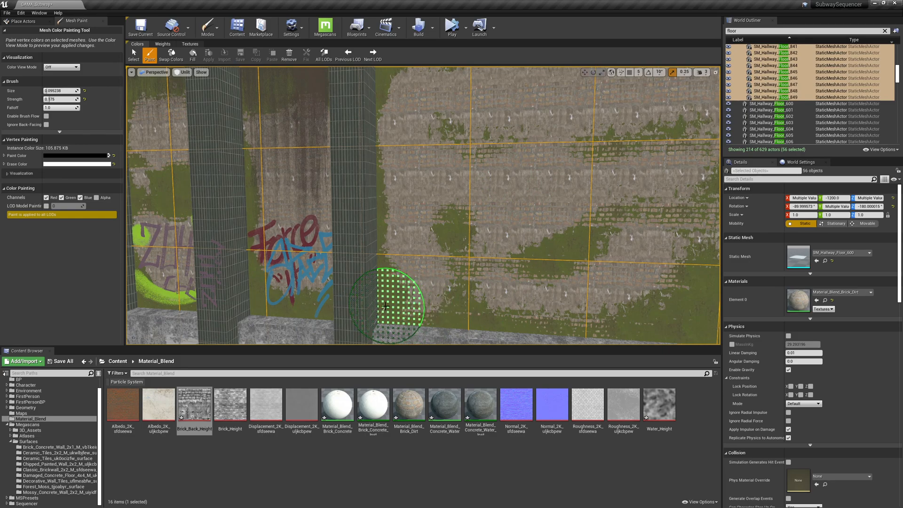
pyautogui.moveTo(577, 255); pyautogui.dragTo(490, 270)
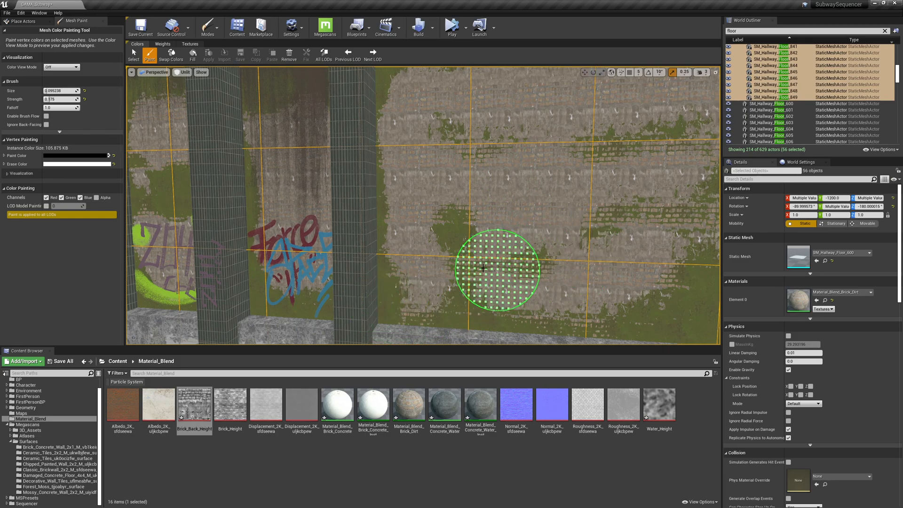
pyautogui.moveTo(474, 242); pyautogui.dragTo(514, 238, button='right')
pyautogui.moveTo(475, 263)
pyautogui.mouseDown()
pyautogui.moveTo(471, 241)
pyautogui.moveTo(483, 268)
pyautogui.moveTo(542, 226)
pyautogui.moveTo(551, 252)
pyautogui.moveTo(580, 242)
pyautogui.moveTo(530, 252)
pyautogui.moveTo(588, 236)
pyautogui.moveTo(541, 238)
pyautogui.moveTo(578, 241)
pyautogui.moveTo(557, 254)
pyautogui.moveTo(587, 249)
pyautogui.mouseUp()
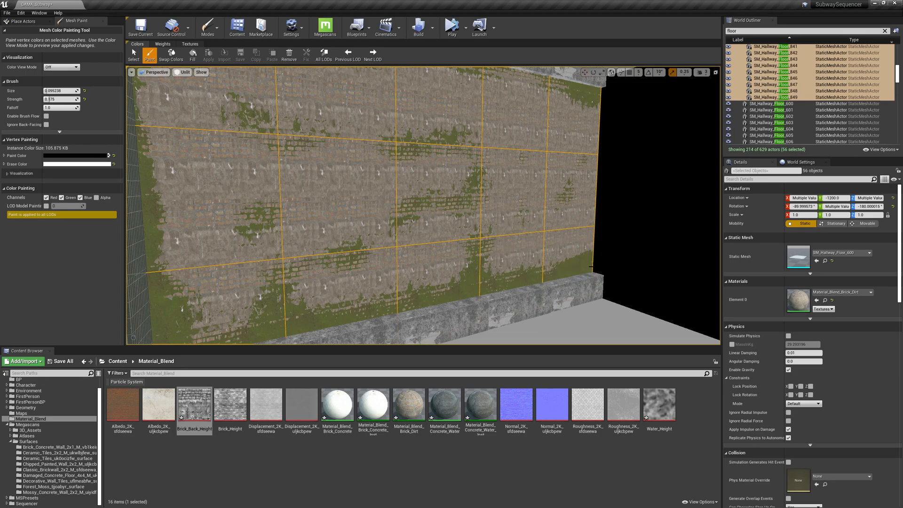
# Add the end wall mesh to the selection and paint dirt onto it.
pyautogui.keyDown('shift'); pyautogui.click(566, 291); pyautogui.keyUp('shift')
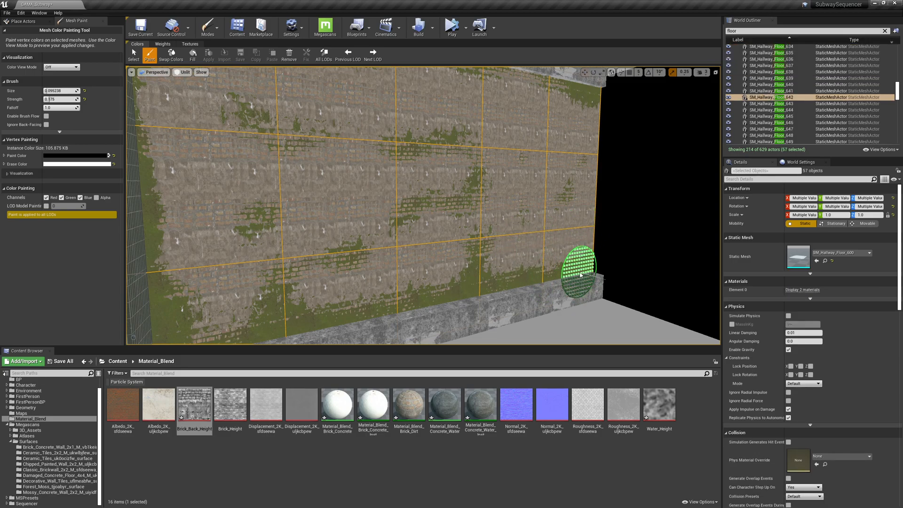
pyautogui.moveTo(479, 235)
pyautogui.mouseDown(button='right')
pyautogui.moveTo(376, 235)
pyautogui.moveTo(441, 215)
pyautogui.mouseUp(button='right')
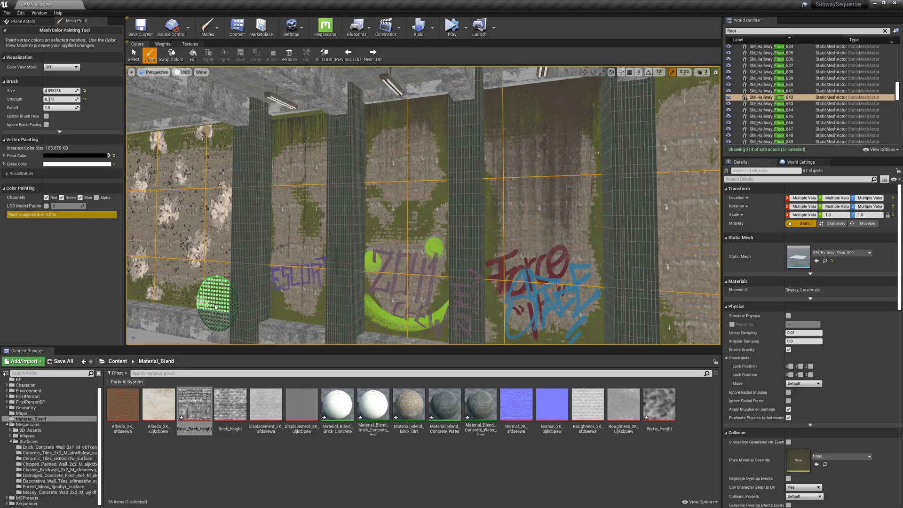
pyautogui.moveTo(286, 266)
pyautogui.mouseDown(button='right')
pyautogui.moveTo(193, 264)
pyautogui.moveTo(206, 251)
pyautogui.moveTo(283, 264)
pyautogui.mouseUp(button='right')
# Switch the viewport to Lit view mode and inspect the painted walls.
pyautogui.click(183, 72)
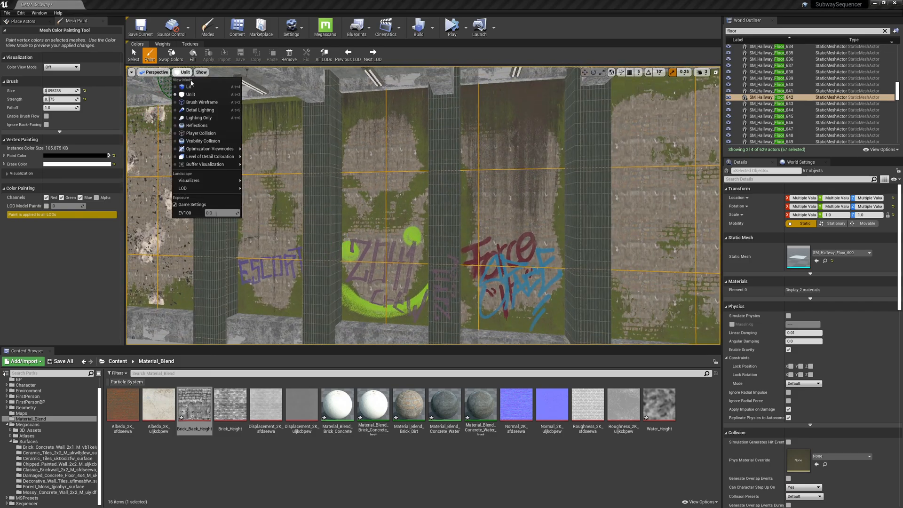
pyautogui.click(194, 88)
pyautogui.moveTo(414, 139); pyautogui.dragTo(358, 129, button='right')
pyautogui.moveTo(591, 223)
pyautogui.mouseDown(button='right')
pyautogui.moveTo(512, 196)
pyautogui.moveTo(467, 162)
pyautogui.moveTo(299, 208)
pyautogui.moveTo(342, 248)
pyautogui.moveTo(393, 266)
pyautogui.moveTo(284, 147)
pyautogui.moveTo(441, 132)
pyautogui.moveTo(535, 275)
pyautogui.mouseUp(button='right')
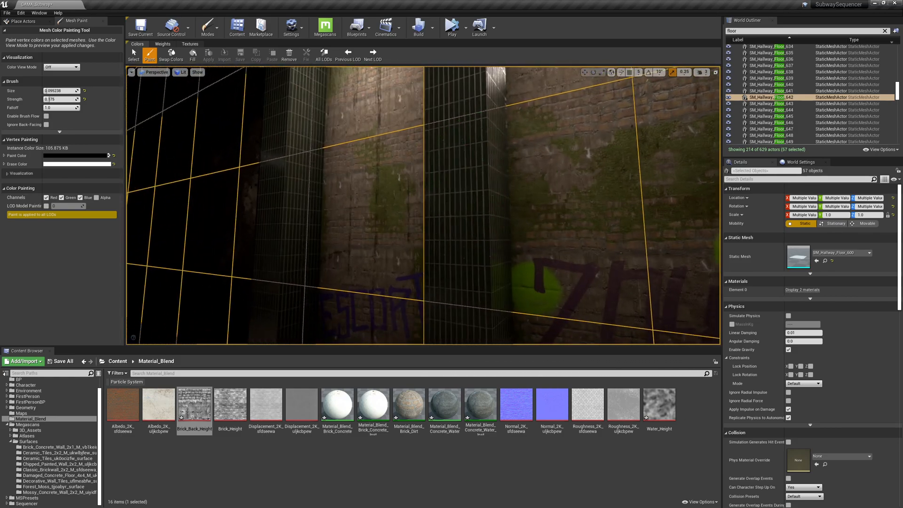
# Create a material instance of Material_Blend_Brick_Concrete and name it Material_Blend_Brick_Moss.
pyautogui.press('Escape')
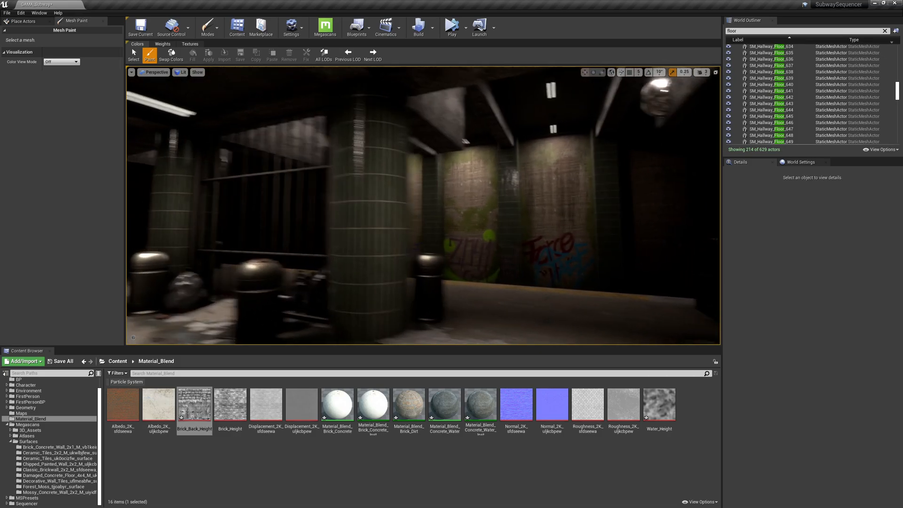
pyautogui.press('w')
pyautogui.press('s')
pyautogui.moveTo(494, 238); pyautogui.dragTo(280, 259, button='right')
pyautogui.press('w')
pyautogui.press('w')
pyautogui.press('s')
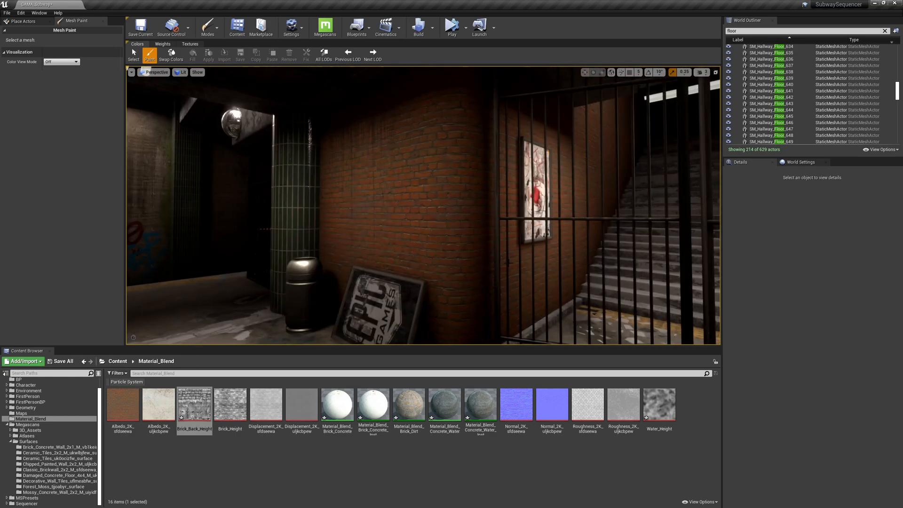
pyautogui.click(460, 229)
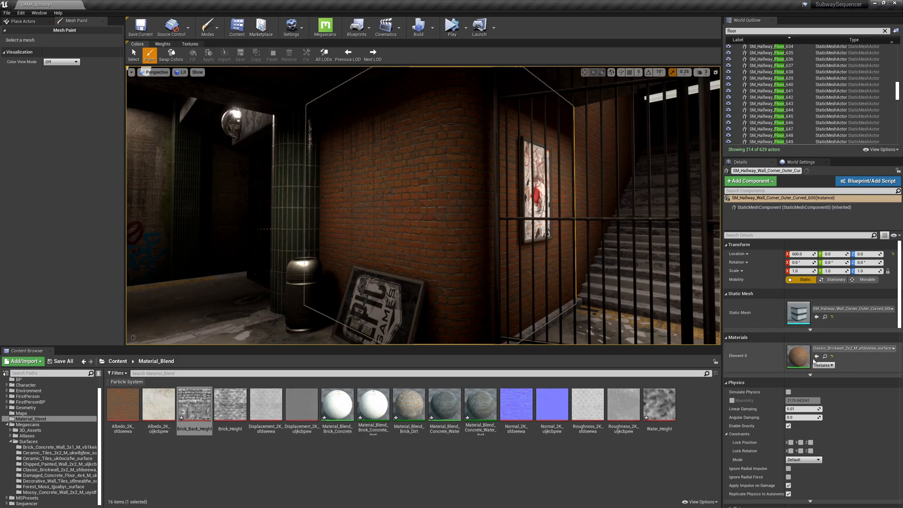
pyautogui.click(337, 405)
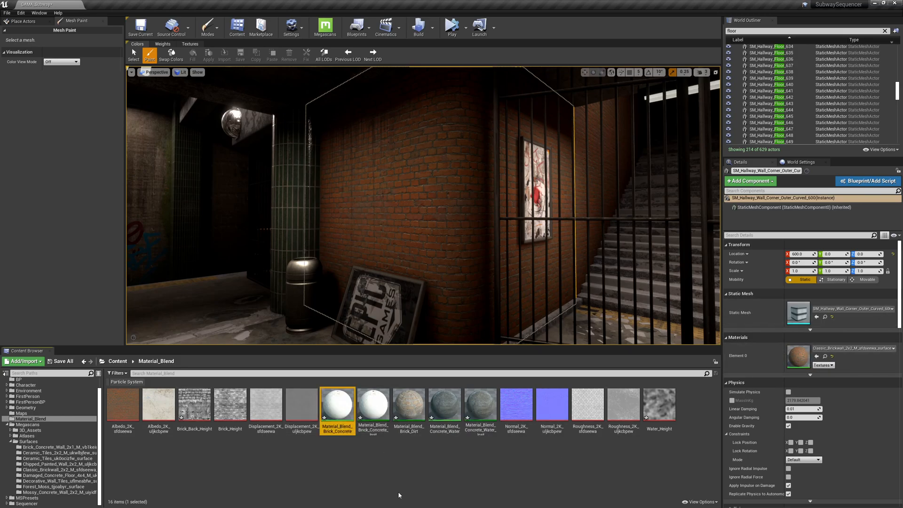
pyautogui.rightClick(341, 408)
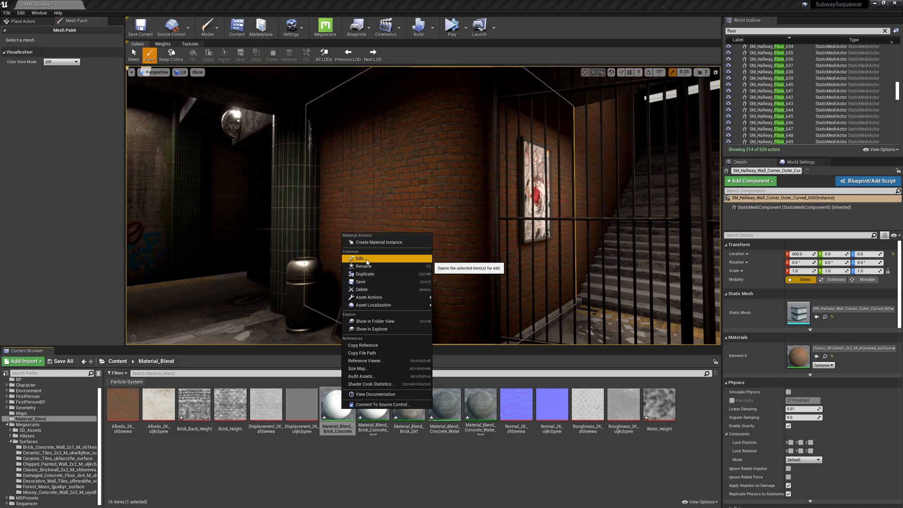
pyautogui.click(379, 242)
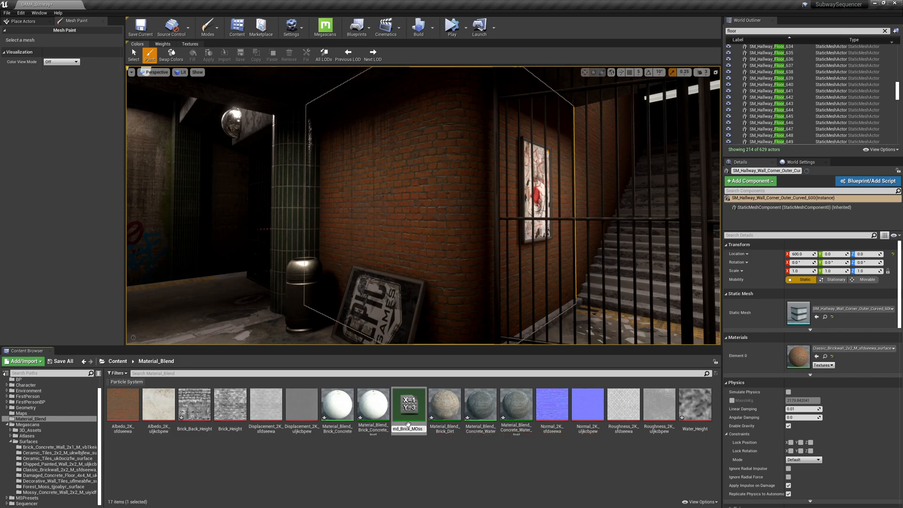
pyautogui.write('Brick_Moss')
pyautogui.press('Return')
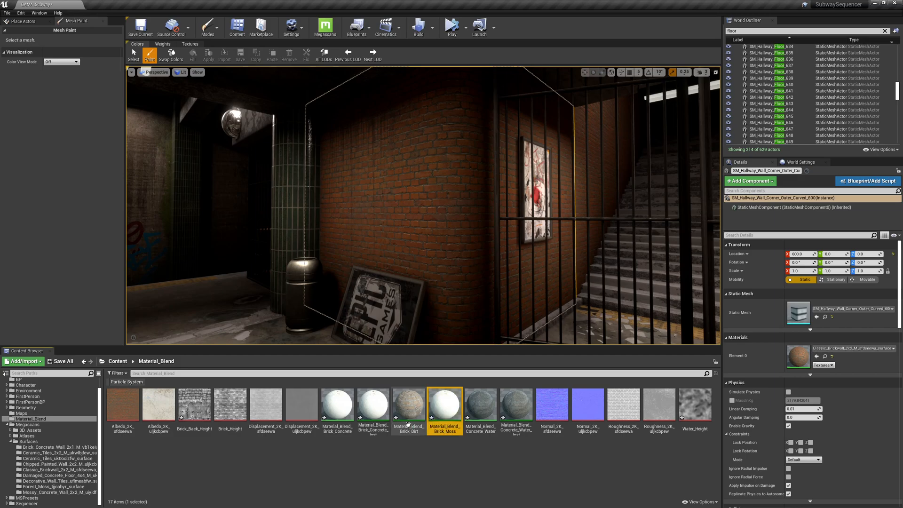
# Assign Material_Blend_Brick_Moss to the curved corner wall, open it, and enable its height and both layers' texture overrides.
pyautogui.moveTo(445, 407); pyautogui.dragTo(434, 221)
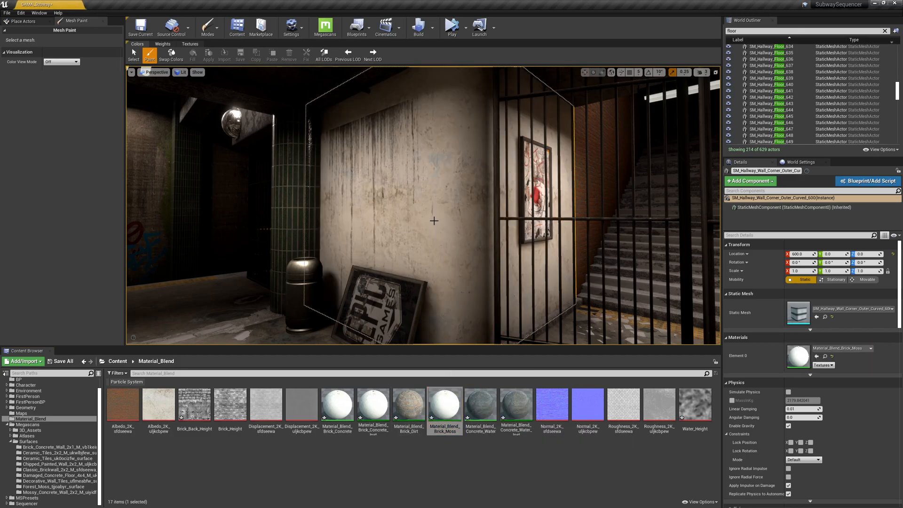
pyautogui.doubleClick(799, 357)
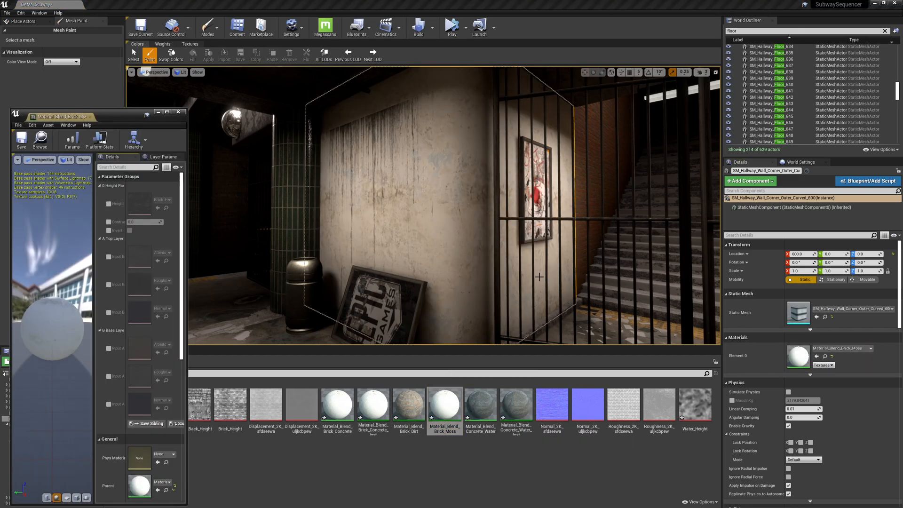
pyautogui.moveTo(235, 246)
pyautogui.mouseDown()
pyautogui.moveTo(279, 238)
pyautogui.moveTo(236, 232)
pyautogui.mouseUp()
pyautogui.click(132, 204)
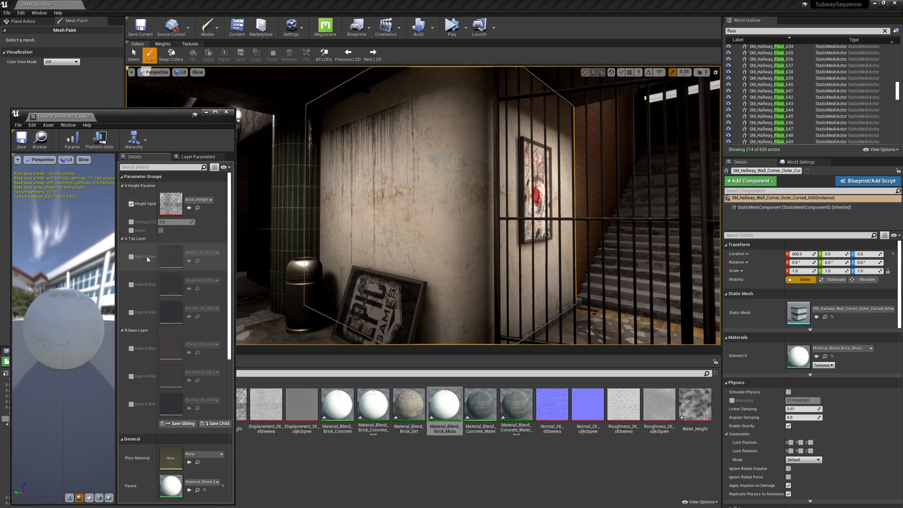
pyautogui.click(131, 257)
pyautogui.click(131, 284)
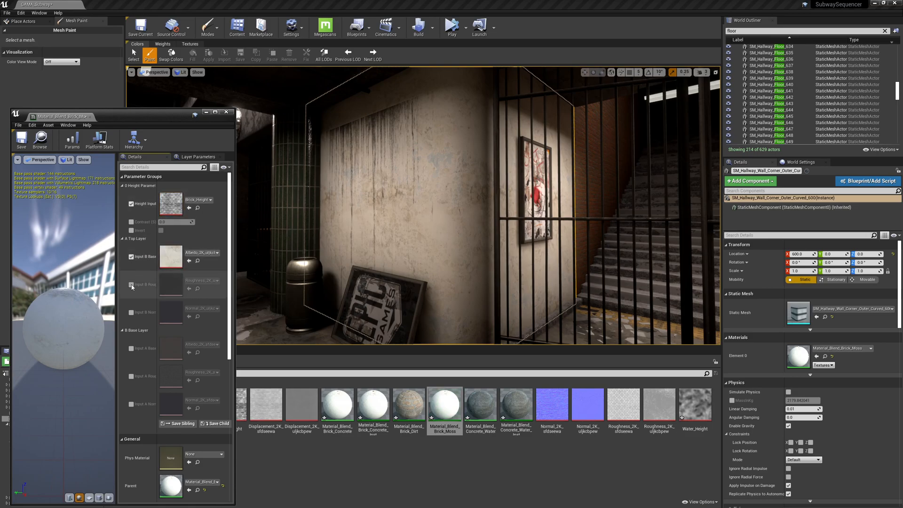
pyautogui.click(131, 312)
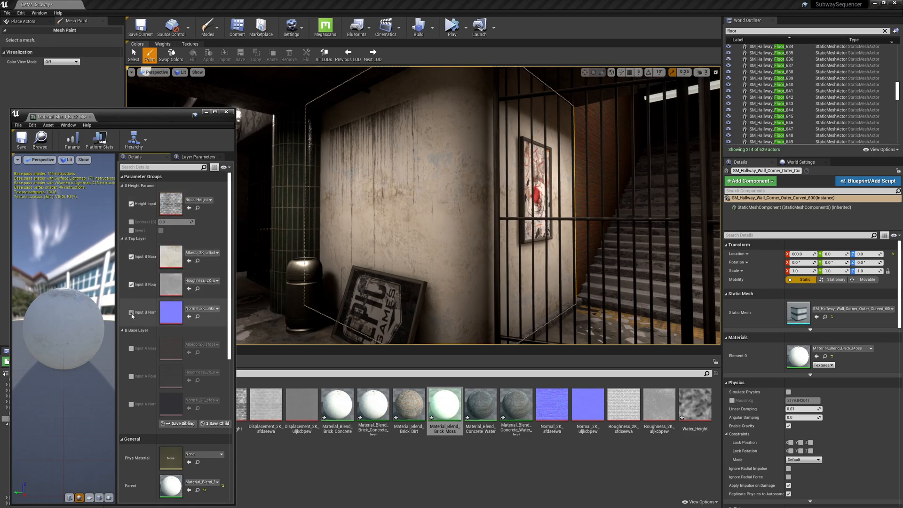
pyautogui.click(131, 349)
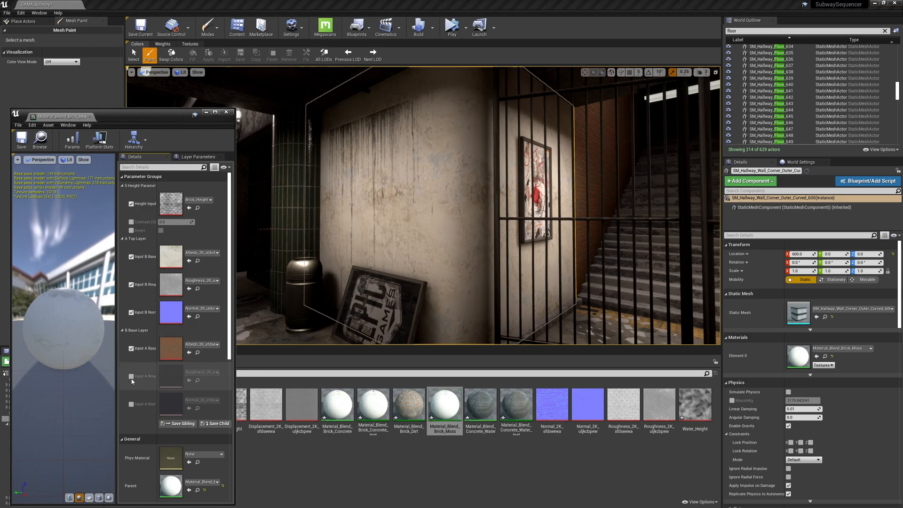
pyautogui.click(131, 404)
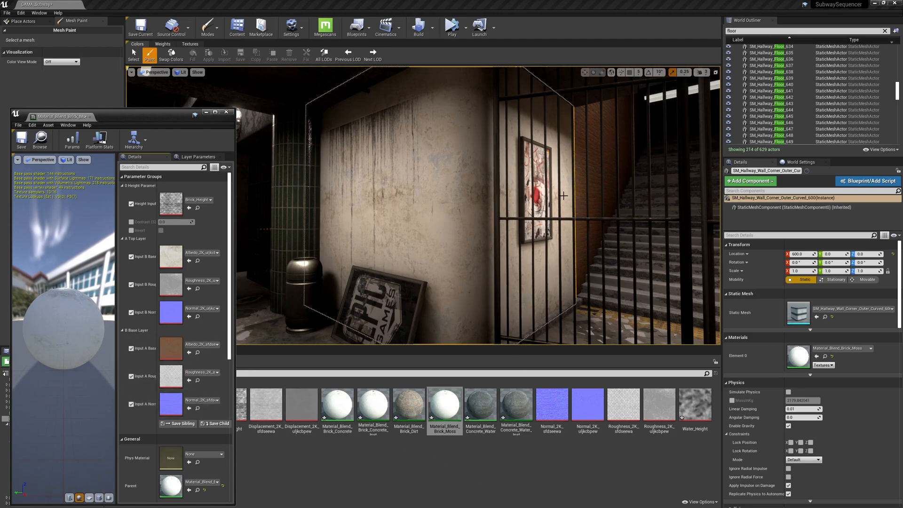
# Set the instance's top layer base color, roughness and normal to the Forest_Moss textures.
pyautogui.click(580, 187)
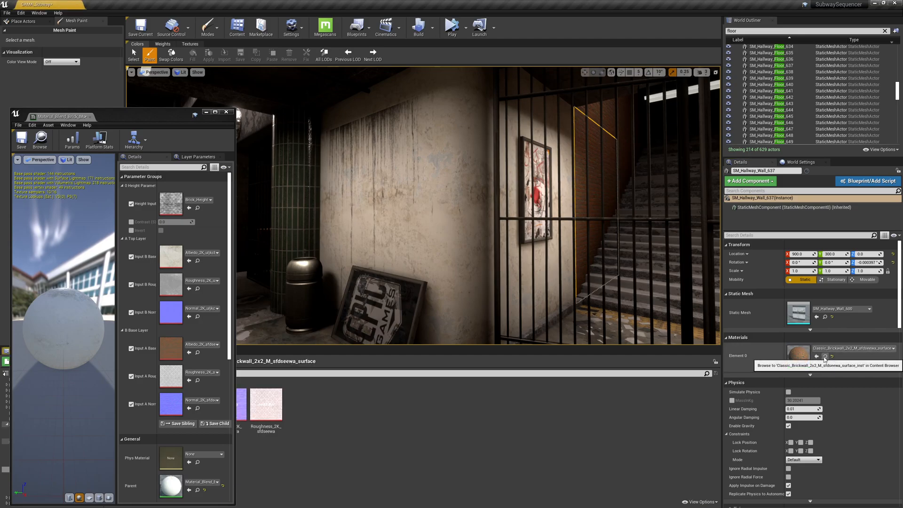
pyautogui.moveTo(155, 112); pyautogui.dragTo(484, 111)
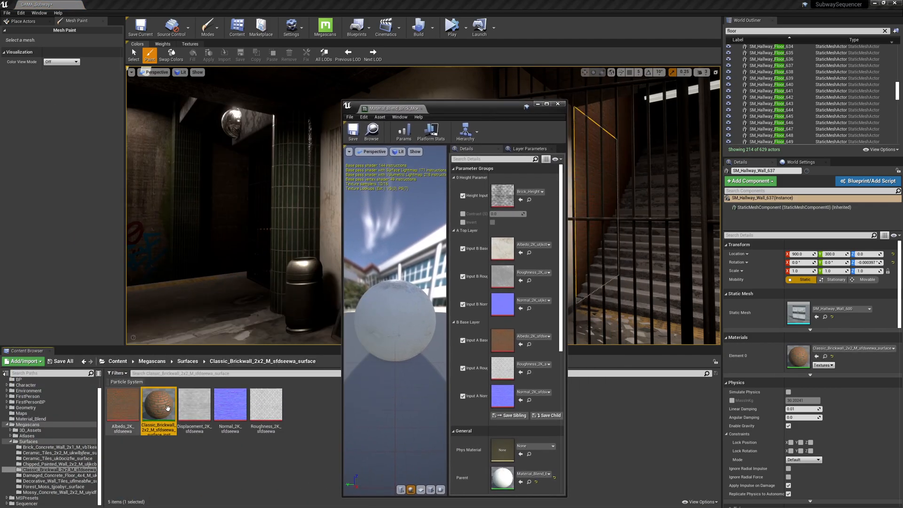
pyautogui.moveTo(342, 337); pyautogui.dragTo(153, 337)
pyautogui.click(56, 492)
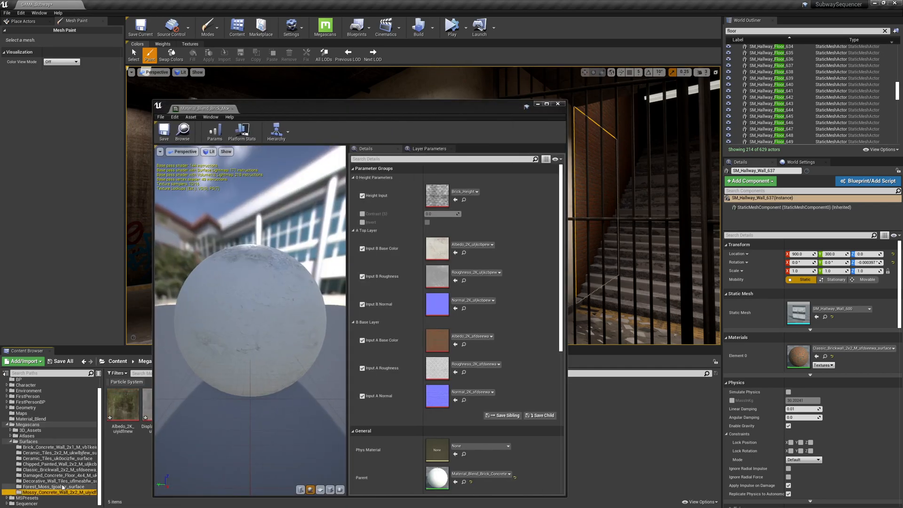
pyautogui.click(62, 487)
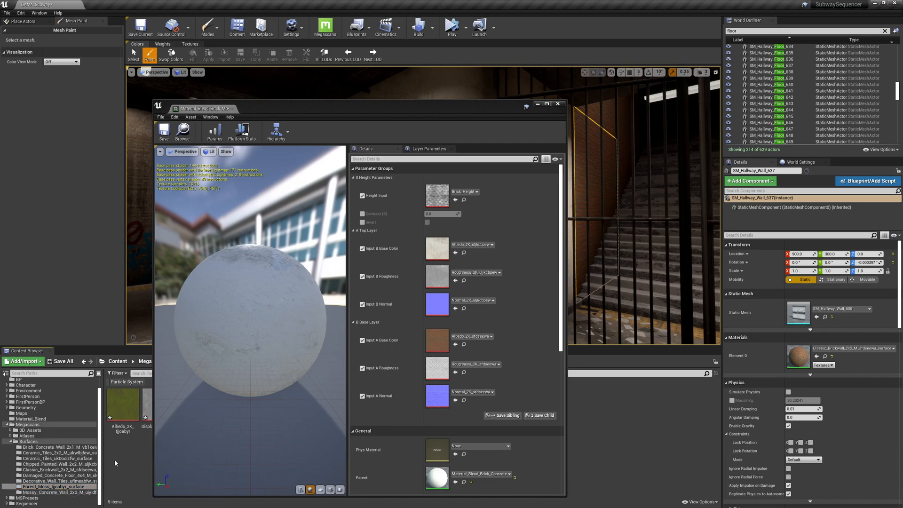
pyautogui.moveTo(152, 497); pyautogui.dragTo(257, 389)
pyautogui.moveTo(122, 412); pyautogui.dragTo(304, 343)
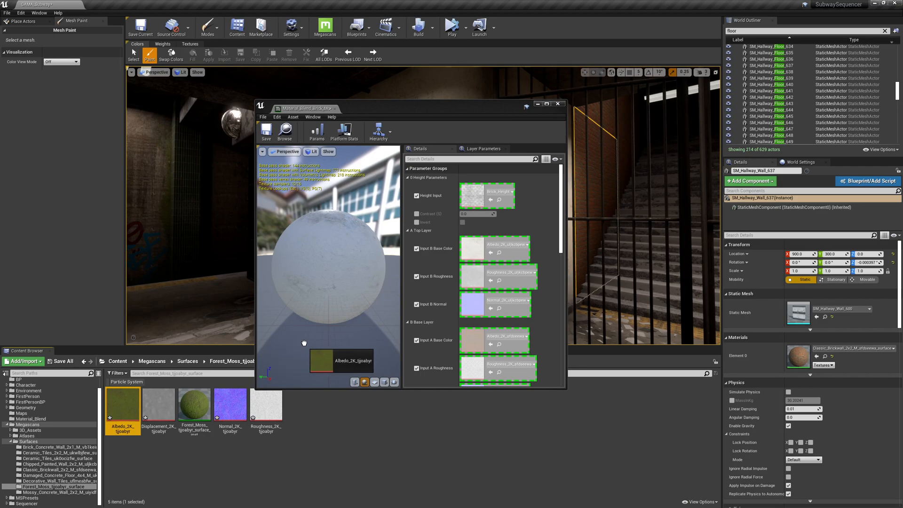
pyautogui.moveTo(304, 343); pyautogui.dragTo(132, 460)
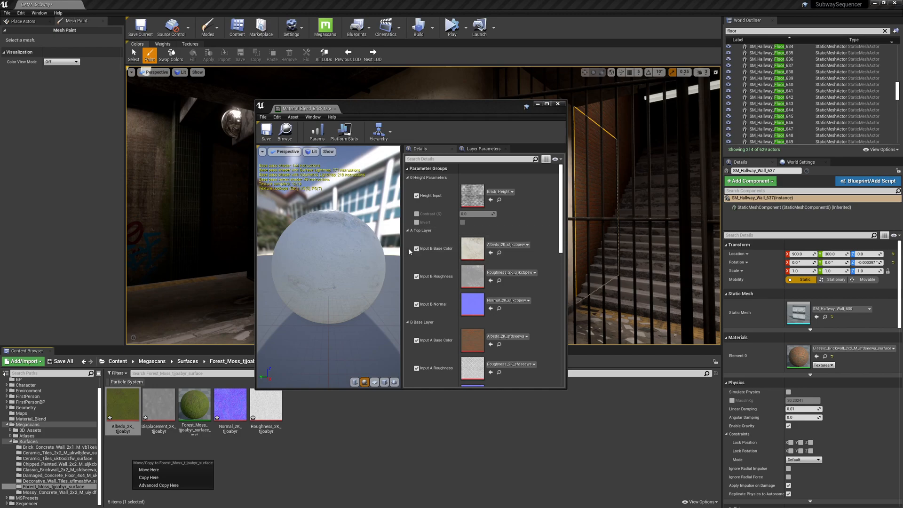
pyautogui.moveTo(122, 406); pyautogui.dragTo(478, 250)
pyautogui.moveTo(230, 405); pyautogui.dragTo(473, 305)
pyautogui.moveTo(266, 405); pyautogui.dragTo(473, 279)
pyautogui.click(558, 104)
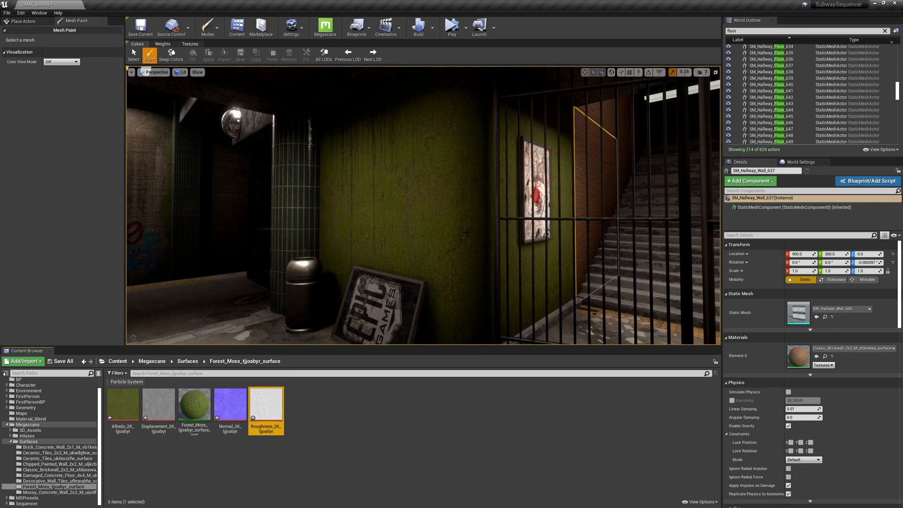
# Apply Material_Blend_Brick_Moss to the wall meshes next to the corner wall.
pyautogui.click(472, 236)
pyautogui.click(826, 357)
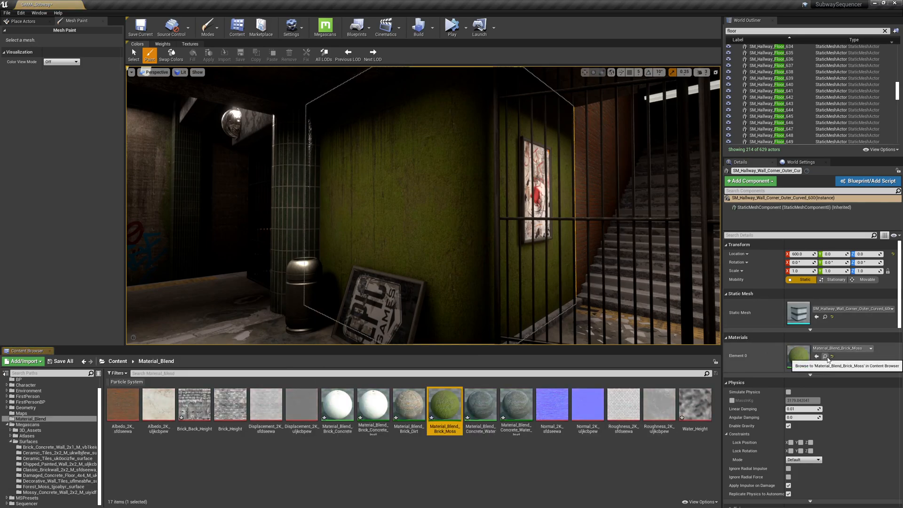
pyautogui.moveTo(445, 405); pyautogui.dragTo(579, 189)
pyautogui.moveTo(580, 189); pyautogui.dragTo(474, 257, button='right')
pyautogui.press('w')
pyautogui.press('s')
pyautogui.press('w')
pyautogui.moveTo(446, 405); pyautogui.dragTo(432, 326)
pyautogui.moveTo(432, 326); pyautogui.dragTo(546, 320, button='right')
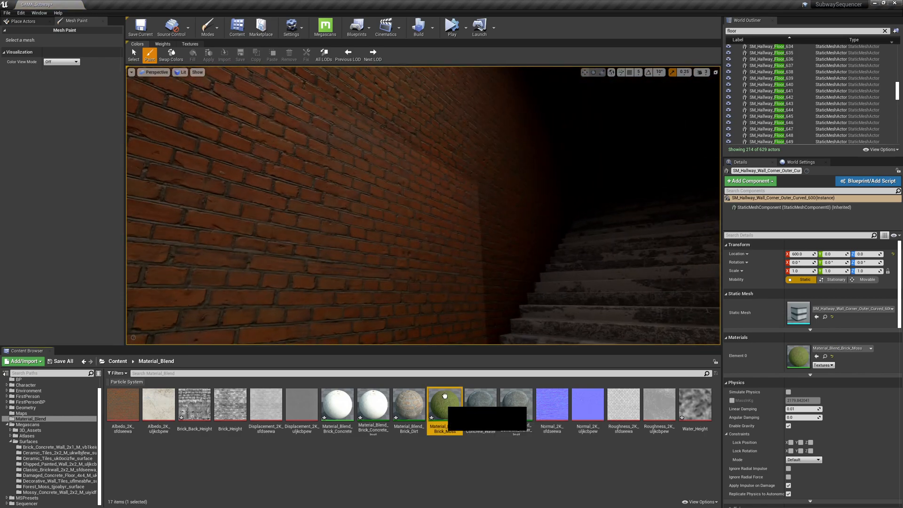
# Apply Material_Blend_Brick_Moss to the brick walls along the staircase.
pyautogui.moveTo(445, 405); pyautogui.dragTo(431, 127)
pyautogui.moveTo(431, 127); pyautogui.dragTo(136, 134, button='right')
pyautogui.press('w')
pyautogui.moveTo(424, 190); pyautogui.dragTo(465, 190, button='right')
pyautogui.moveTo(443, 402); pyautogui.dragTo(480, 226)
pyautogui.moveTo(444, 410); pyautogui.dragTo(322, 170)
pyautogui.moveTo(322, 170); pyautogui.dragTo(344, 235, button='right')
pyautogui.press('w')
pyautogui.moveTo(448, 426); pyautogui.dragTo(362, 281)
pyautogui.moveTo(440, 409)
pyautogui.mouseDown()
pyautogui.moveTo(407, 329)
pyautogui.moveTo(325, 194)
pyautogui.mouseUp()
# Select the three moss-material walls and flood-fill them with the paint color in Mesh Paint mode.
pyautogui.click(394, 195)
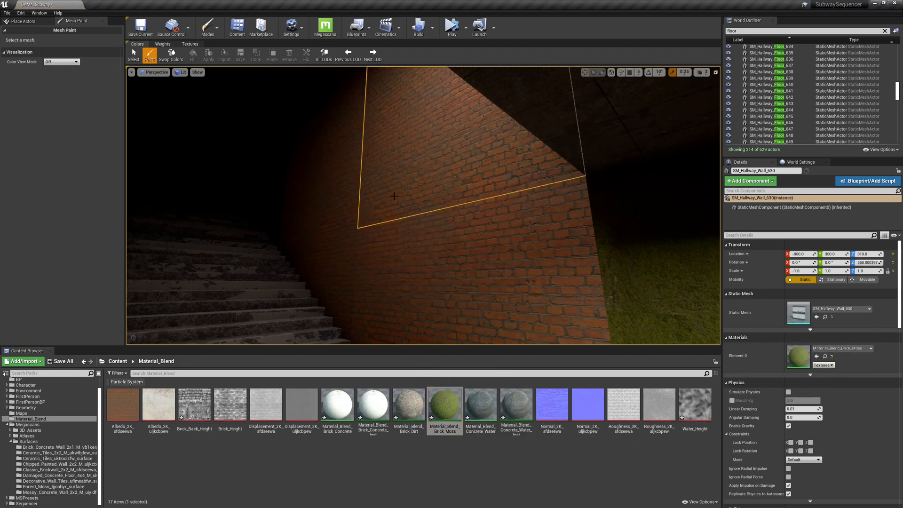
pyautogui.keyDown('ctrl'); pyautogui.click(433, 249); pyautogui.keyUp('ctrl')
pyautogui.keyDown('ctrl'); pyautogui.click(649, 277); pyautogui.keyUp('ctrl')
pyautogui.moveTo(649, 278); pyautogui.dragTo(677, 280, button='right')
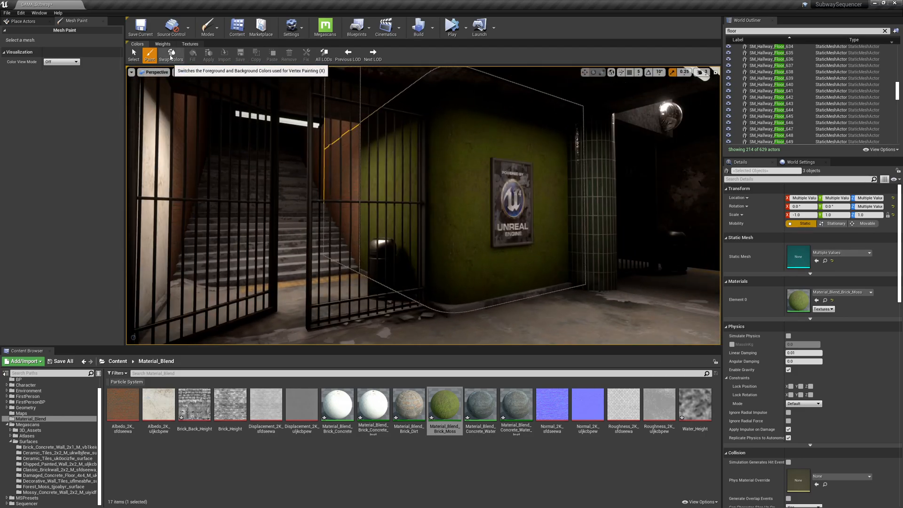
pyautogui.click(148, 58)
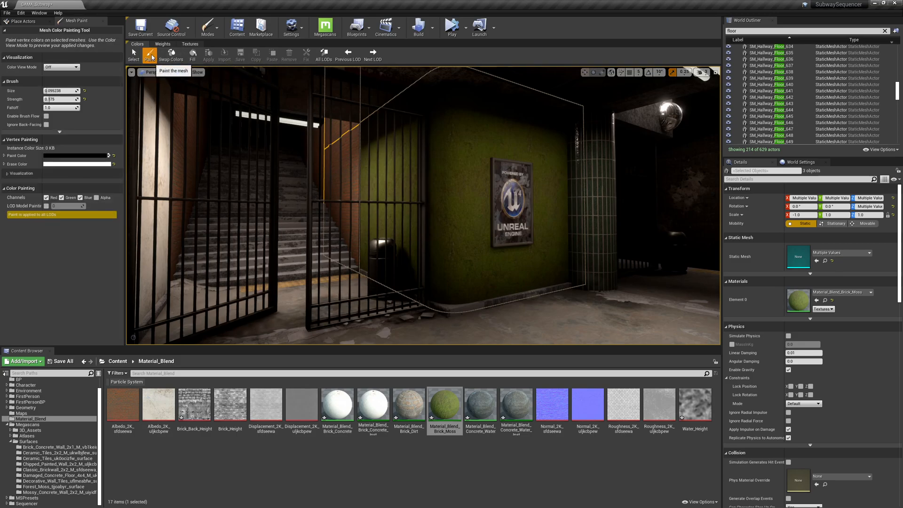
pyautogui.click(194, 56)
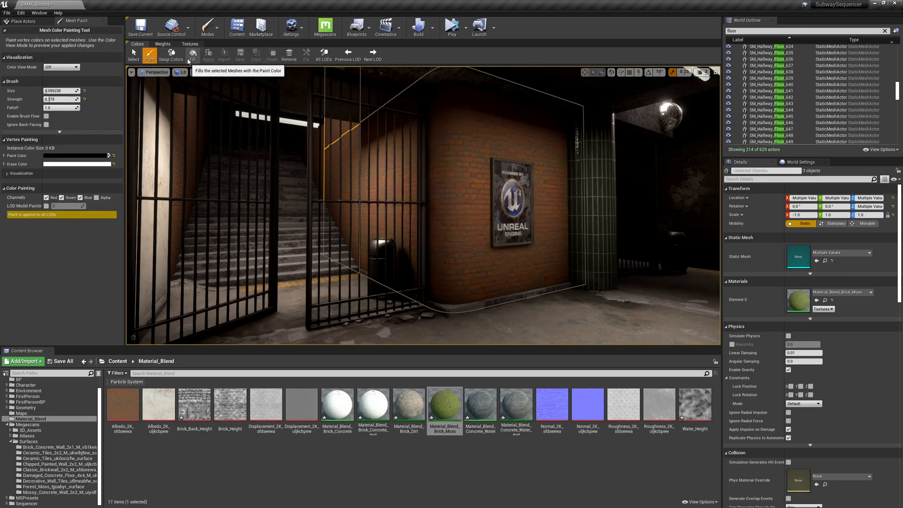
# Swap paint and erase colors and paint a moss streak on the brick wall left of the poster.
pyautogui.click(171, 55)
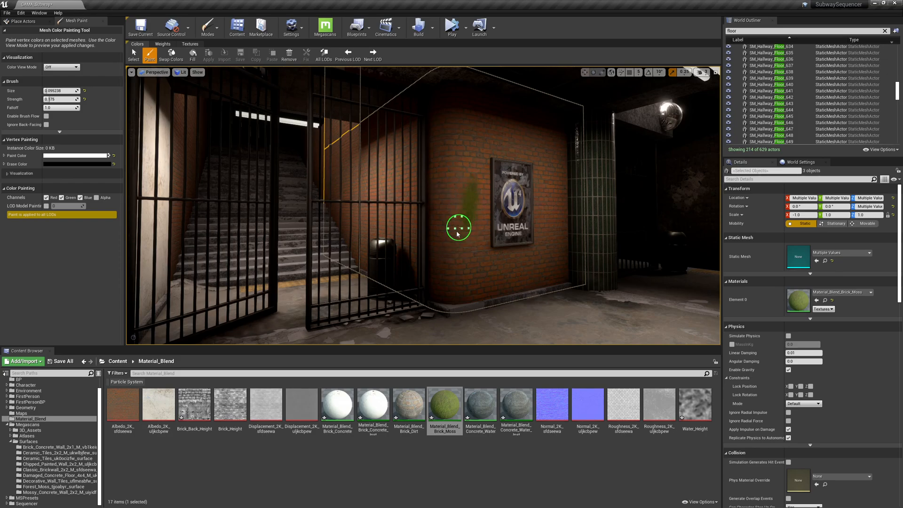
pyautogui.press('w')
pyautogui.moveTo(472, 243)
pyautogui.mouseDown(button='right')
pyautogui.moveTo(533, 228)
pyautogui.moveTo(481, 276)
pyautogui.moveTo(556, 108)
pyautogui.moveTo(489, 240)
pyautogui.mouseUp(button='right')
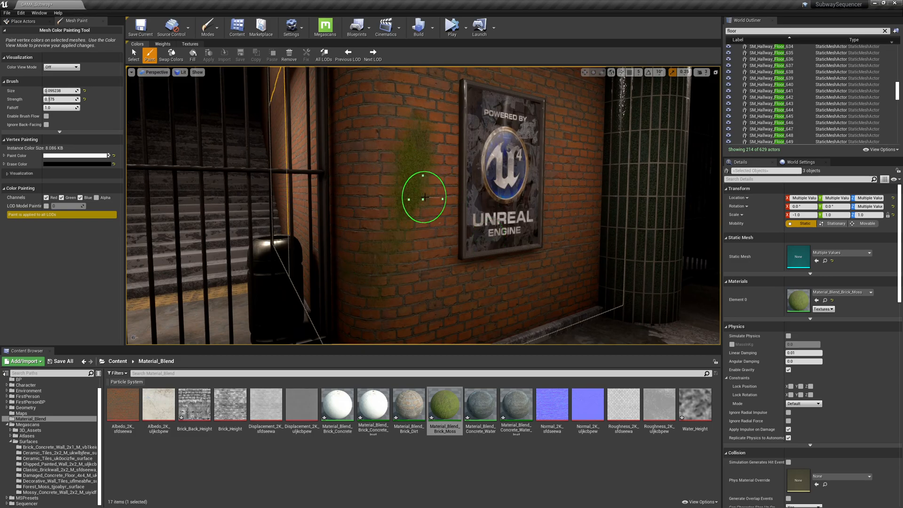
# In the moss instance, enable Contrast and Invert overrides, turn Invert on, and set Contrast to 1.604015.
pyautogui.doubleClick(444, 405)
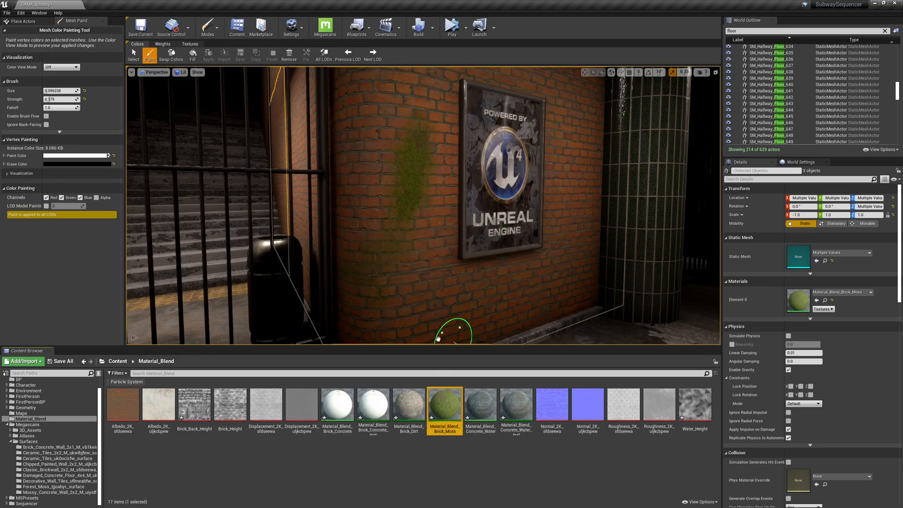
pyautogui.moveTo(404, 96); pyautogui.dragTo(151, 212)
pyautogui.click(162, 317)
pyautogui.click(162, 326)
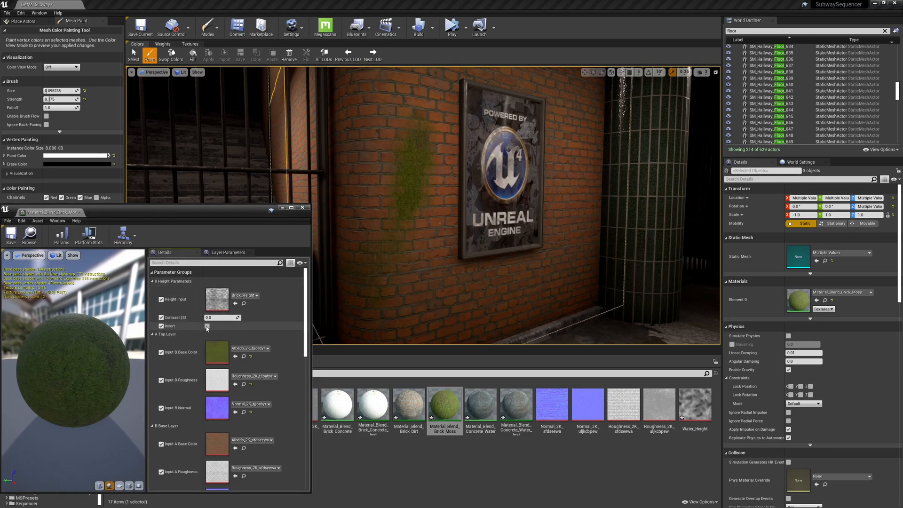
pyautogui.click(208, 326)
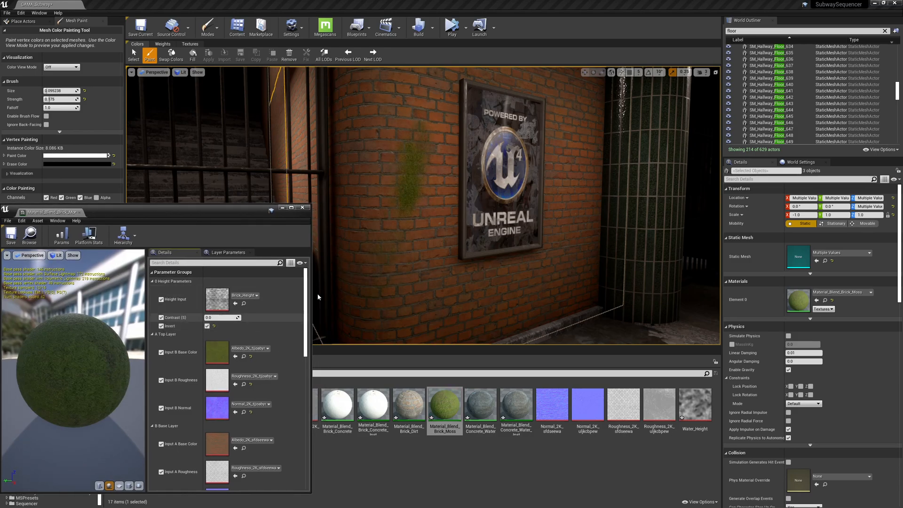
pyautogui.moveTo(227, 317); pyautogui.dragTo(242, 318)
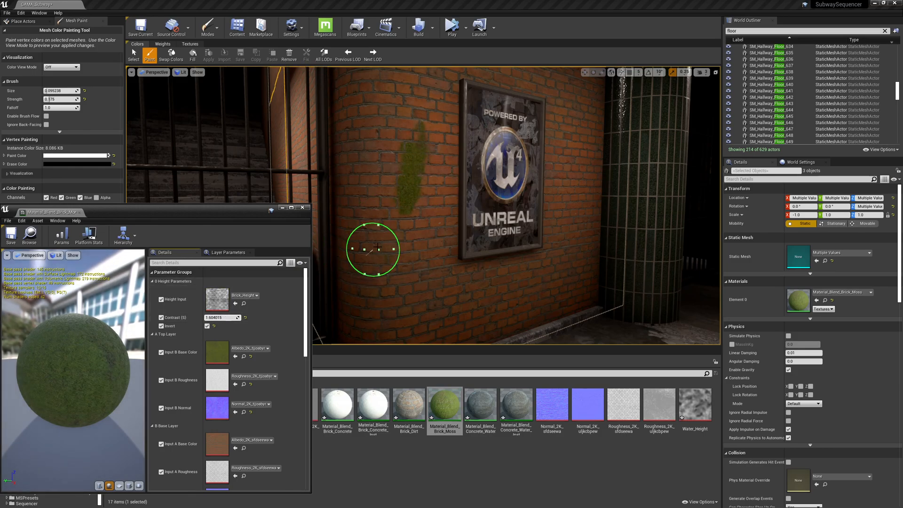
# Paint more moss patches on the brick wall beside the poster.
pyautogui.click(412, 262)
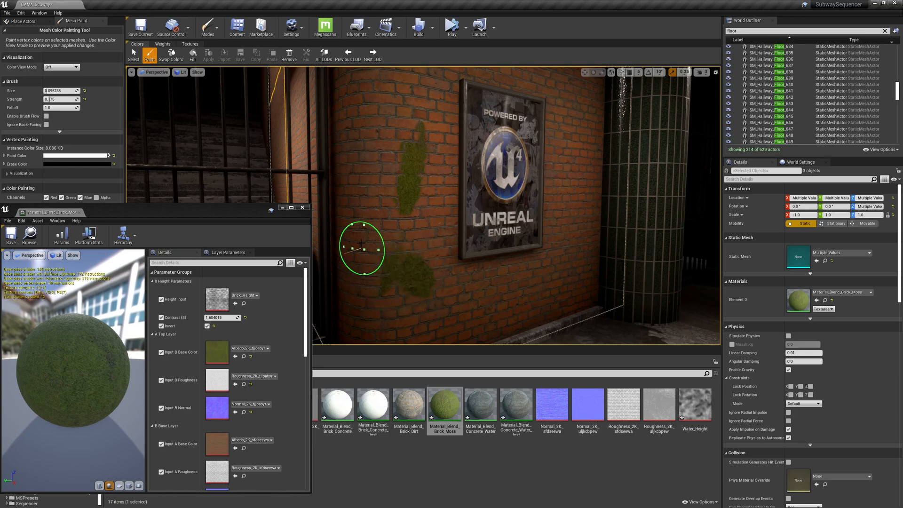
pyautogui.click(388, 230)
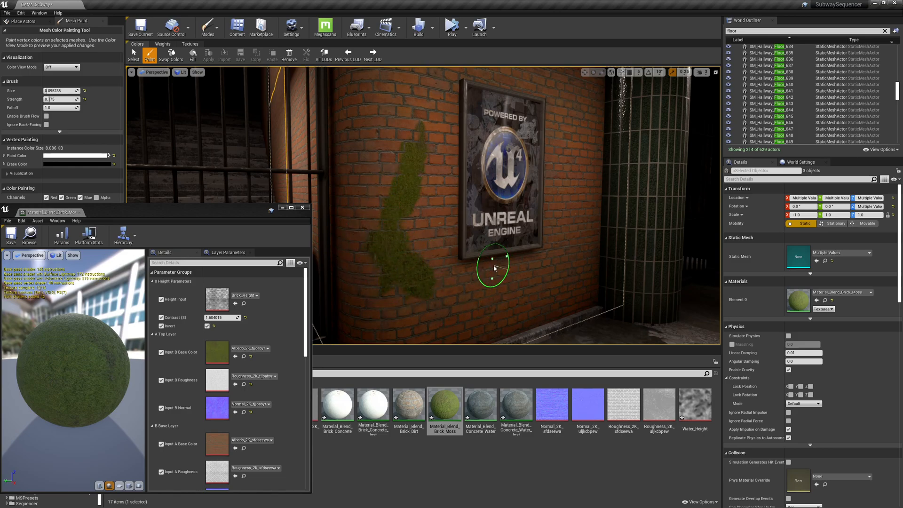
# Turn the moss instance's Invert off and paint more moss above the streak beside the poster.
pyautogui.moveTo(554, 191); pyautogui.dragTo(554, 164, button='right')
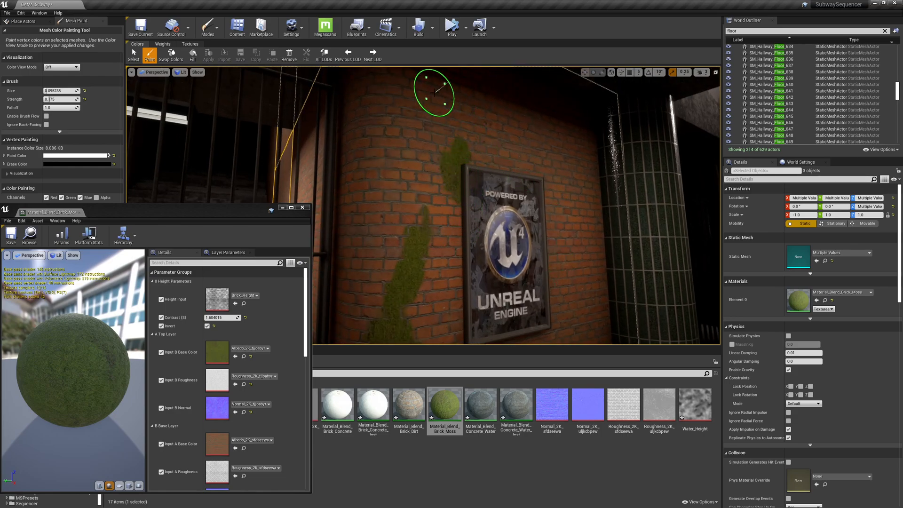
pyautogui.click(207, 326)
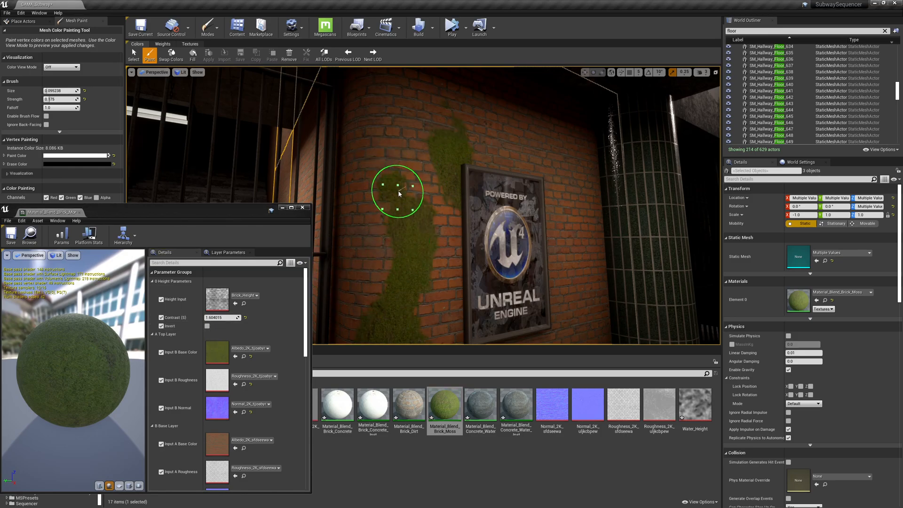
pyautogui.moveTo(412, 149); pyautogui.dragTo(419, 141)
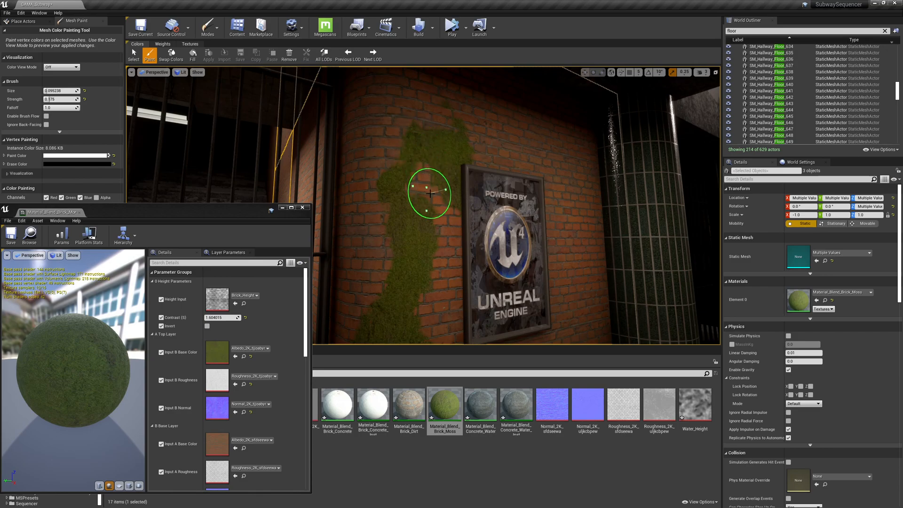
# Set the moss instance's Contrast to 3893.420898, paint moss near the poster's lower-left, and turn Invert back on.
pyautogui.moveTo(221, 317)
pyautogui.mouseDown()
pyautogui.moveTo(230, 318)
pyautogui.moveTo(213, 318)
pyautogui.mouseUp()
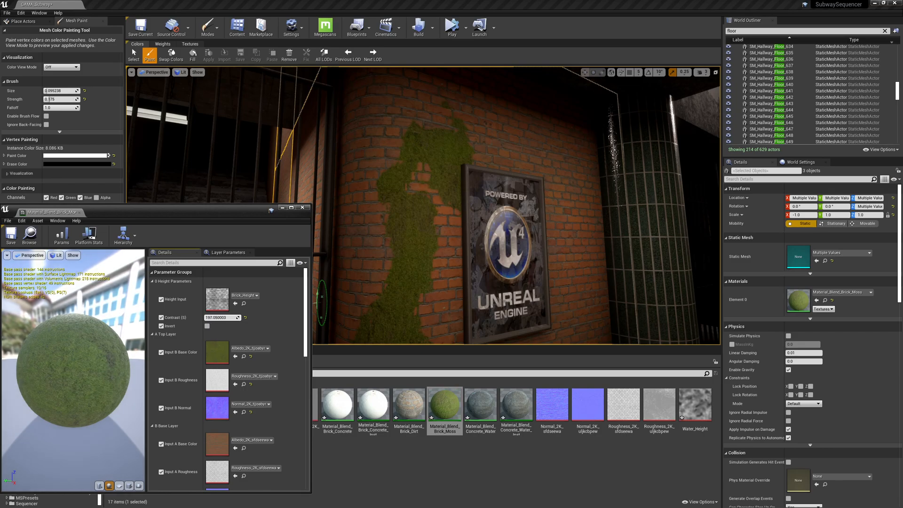
pyautogui.moveTo(223, 318); pyautogui.dragTo(232, 318)
pyautogui.click(386, 273)
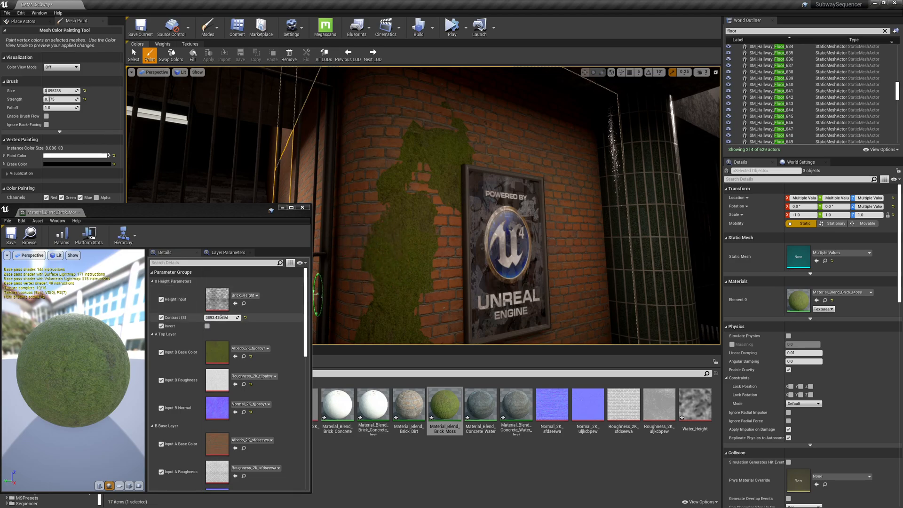
pyautogui.click(207, 327)
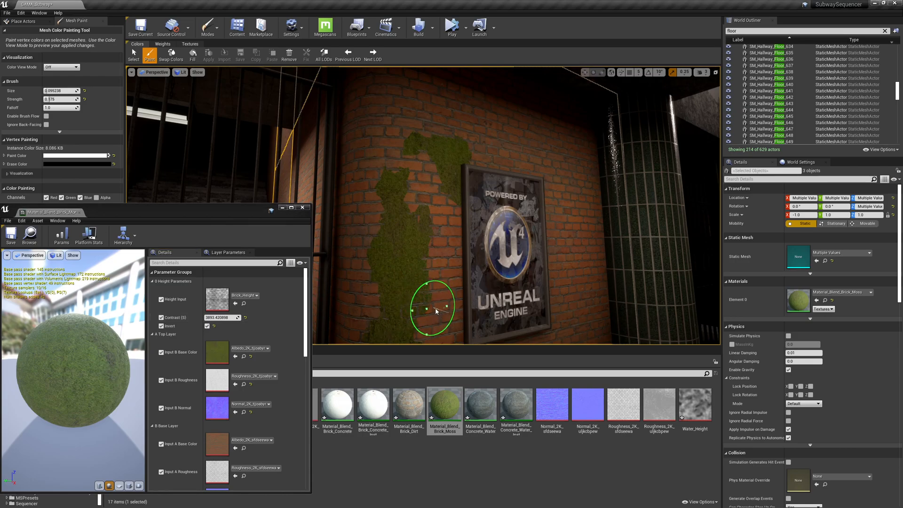
# Paint a larger moss patch beside the poster and toggle Invert repeatedly to compare, leaving it off.
pyautogui.scroll(6, 451, 282)
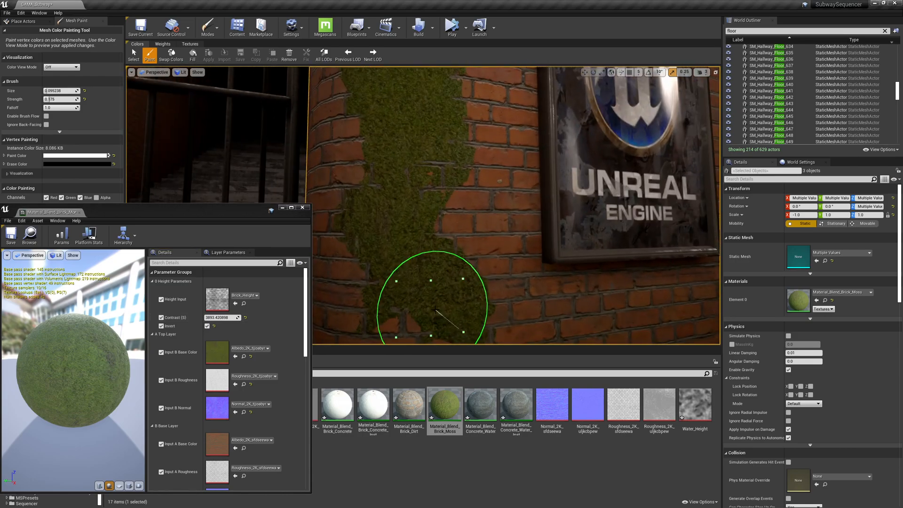
pyautogui.moveTo(479, 231)
pyautogui.mouseDown()
pyautogui.moveTo(486, 213)
pyautogui.moveTo(508, 283)
pyautogui.moveTo(526, 299)
pyautogui.moveTo(555, 300)
pyautogui.moveTo(542, 298)
pyautogui.moveTo(475, 178)
pyautogui.moveTo(432, 219)
pyautogui.mouseUp()
pyautogui.click(207, 326)
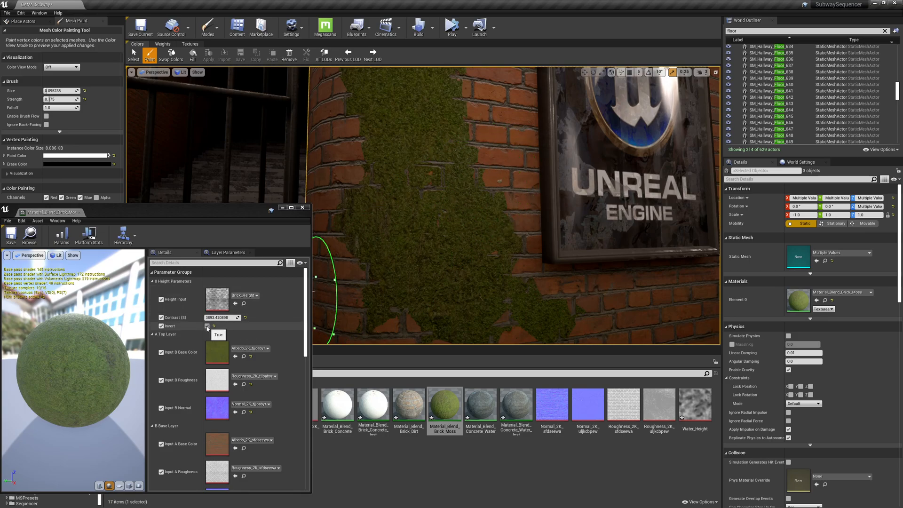
pyautogui.click(207, 326)
pyautogui.click(207, 326)
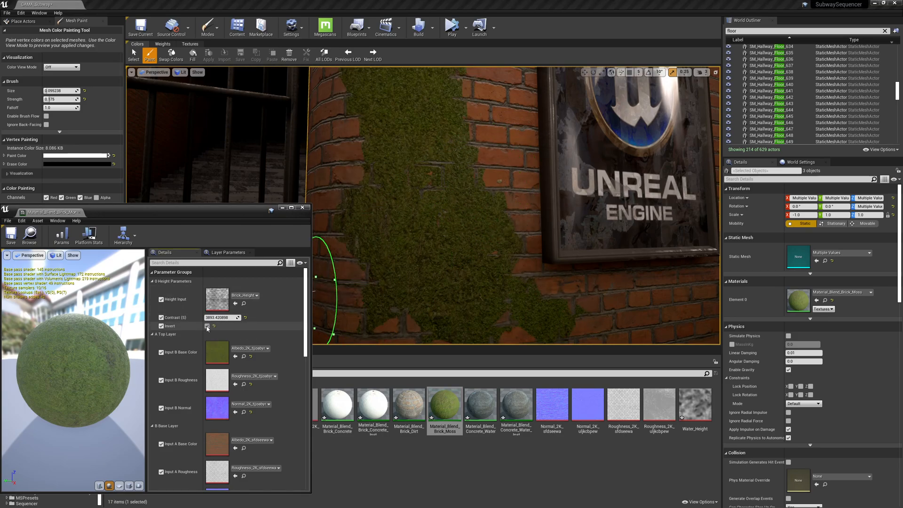
pyautogui.click(207, 326)
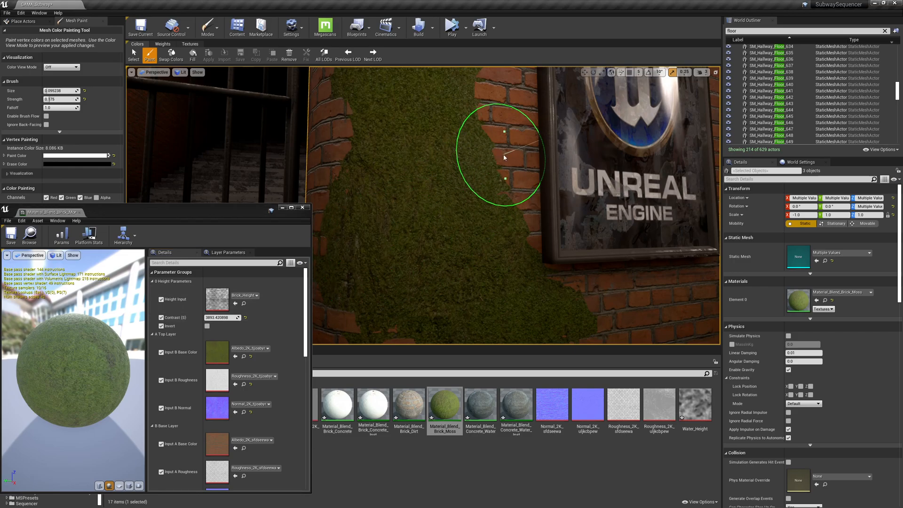
# Browse the Megascans Surfaces folders in the content browser to find a replacement texture set.
pyautogui.scroll(5, 560, 164)
pyautogui.scroll(-5, 560, 164)
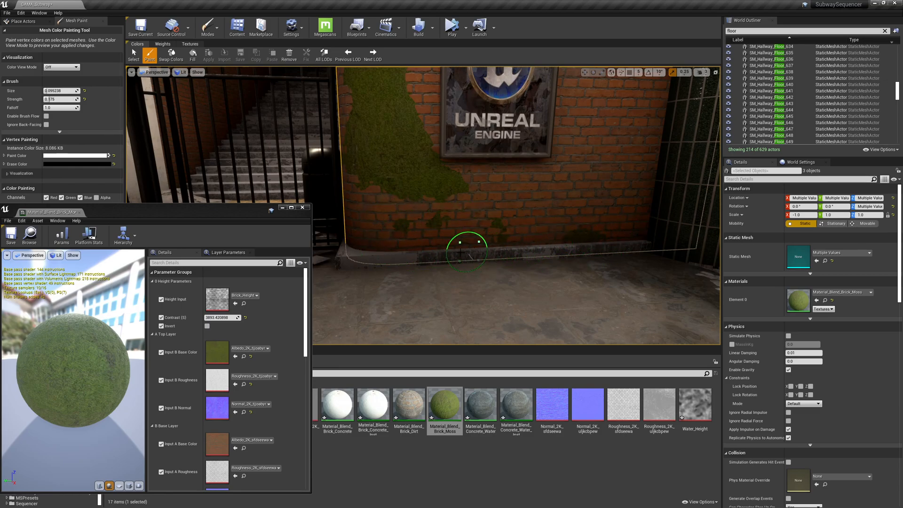
pyautogui.press('s')
pyautogui.moveTo(560, 214)
pyautogui.mouseDown(button='right')
pyautogui.moveTo(607, 179)
pyautogui.moveTo(489, 188)
pyautogui.moveTo(470, 181)
pyautogui.moveTo(536, 171)
pyautogui.mouseUp(button='right')
pyautogui.moveTo(486, 220); pyautogui.dragTo(532, 240, button='right')
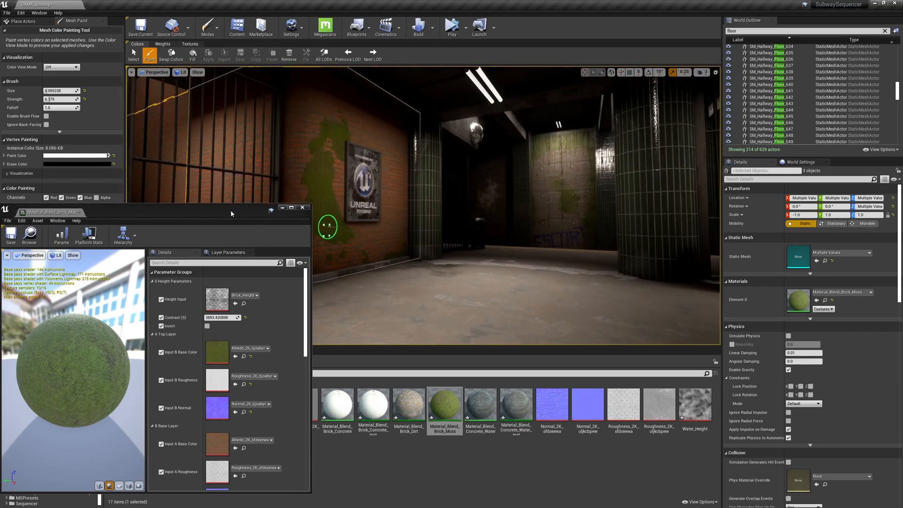
pyautogui.moveTo(209, 213); pyautogui.dragTo(227, 90)
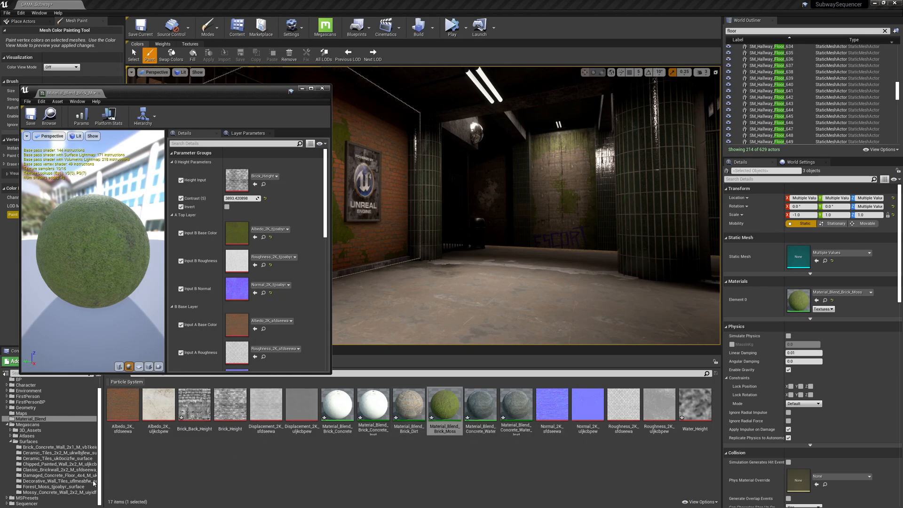
pyautogui.click(70, 487)
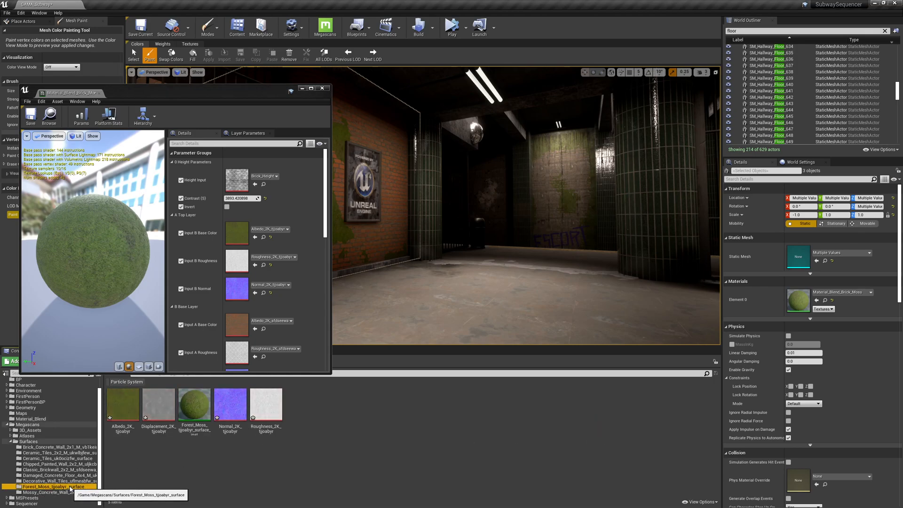
pyautogui.click(66, 476)
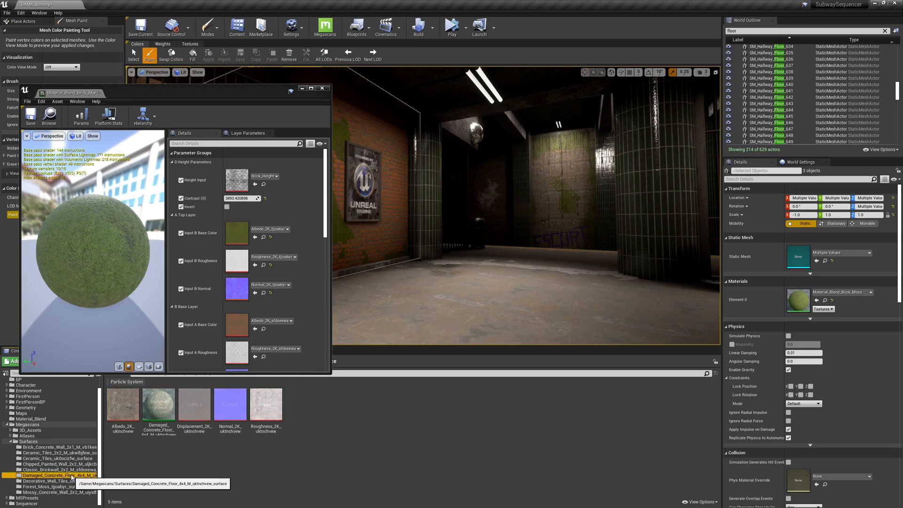
pyautogui.click(76, 464)
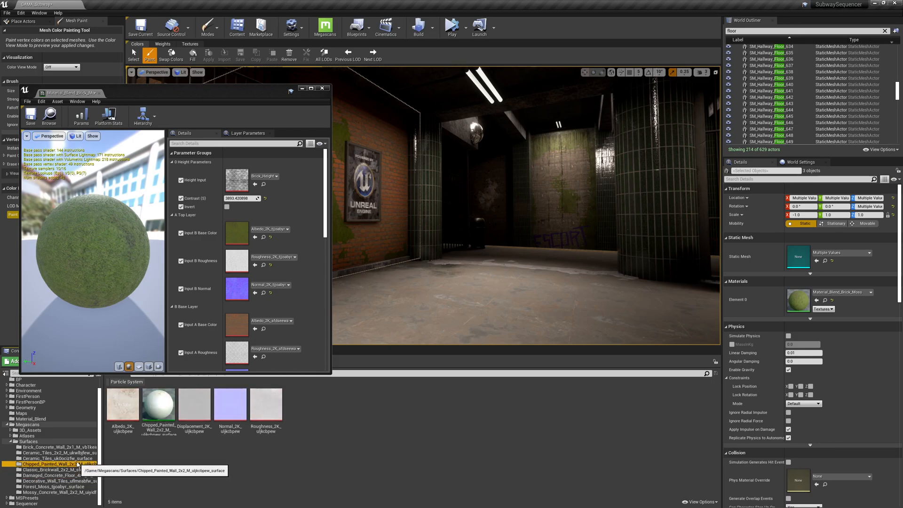
pyautogui.click(80, 453)
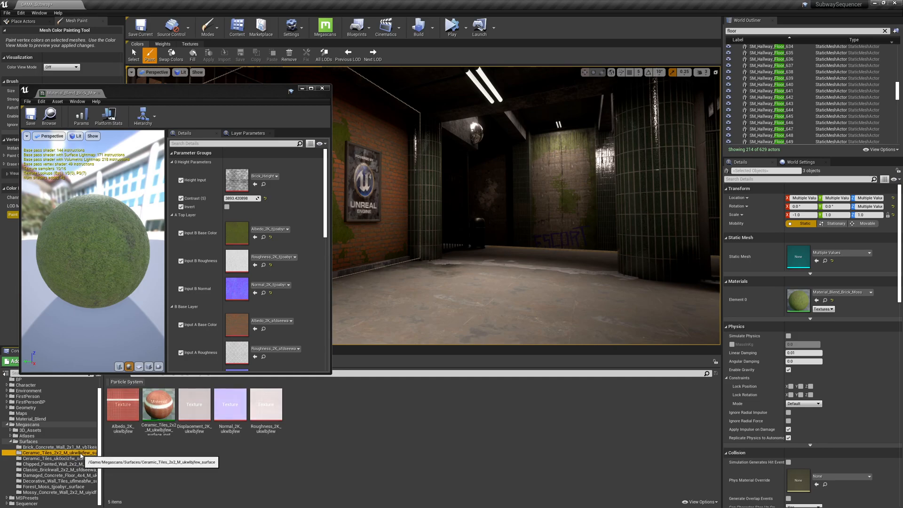
pyautogui.click(71, 448)
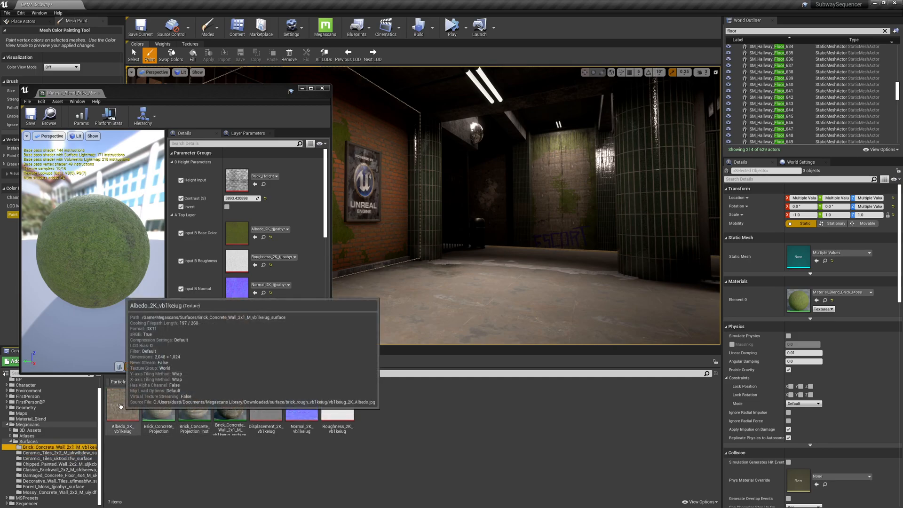
# Assign the Brick_Concrete_Wall_2x1_M_vb1keug Albedo, Normal and Roughness textures to the instance's Input B layer slots.
pyautogui.moveTo(118, 424); pyautogui.dragTo(232, 233)
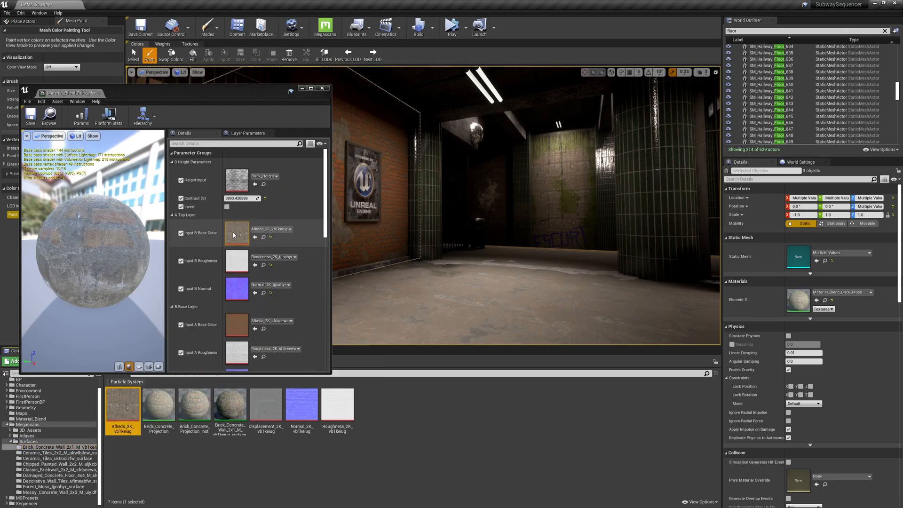
pyautogui.moveTo(302, 406); pyautogui.dragTo(245, 301)
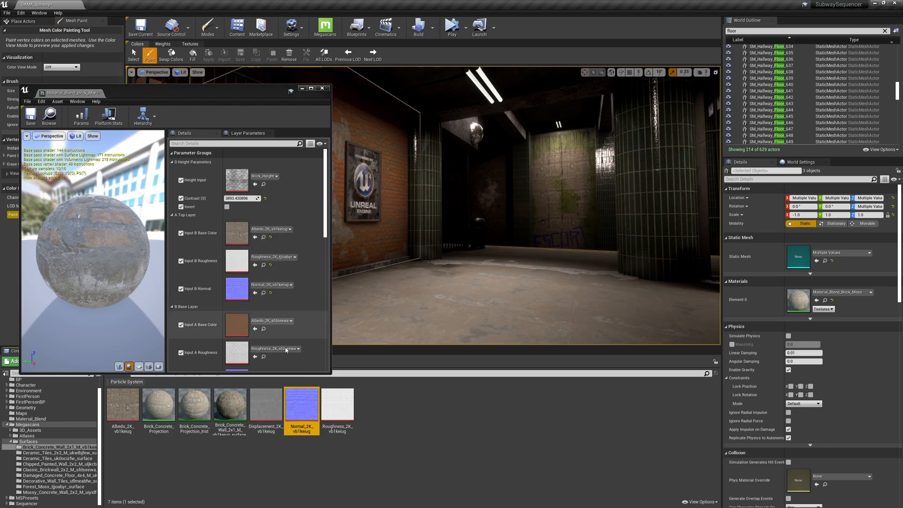
pyautogui.moveTo(337, 405); pyautogui.dragTo(234, 262)
# Reset the instance's Contrast and set it to 3.618152.
pyautogui.moveTo(475, 136)
pyautogui.mouseDown(button='right')
pyautogui.moveTo(376, 139)
pyautogui.moveTo(473, 115)
pyautogui.mouseUp(button='right')
pyautogui.press('w')
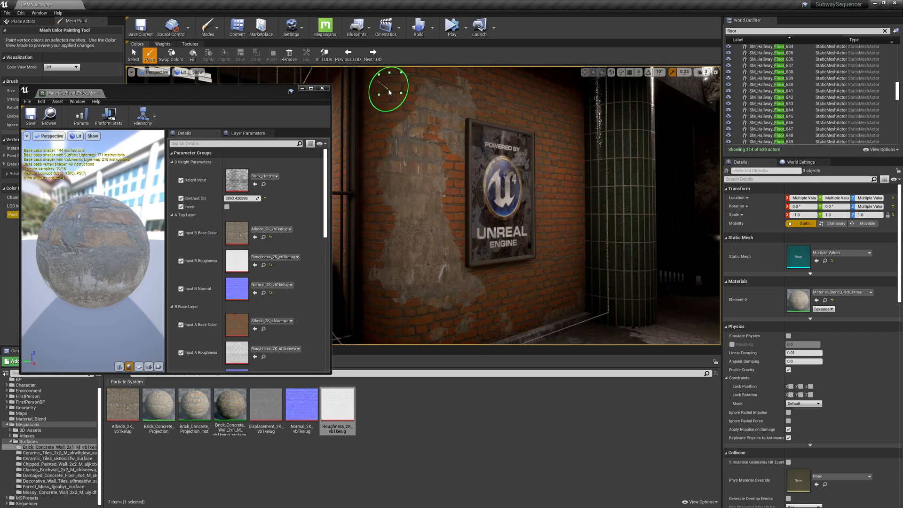
pyautogui.click(266, 199)
pyautogui.moveTo(455, 209)
pyautogui.mouseDown(button='right')
pyautogui.moveTo(491, 226)
pyautogui.moveTo(442, 217)
pyautogui.moveTo(455, 209)
pyautogui.mouseUp(button='right')
pyautogui.press('d')
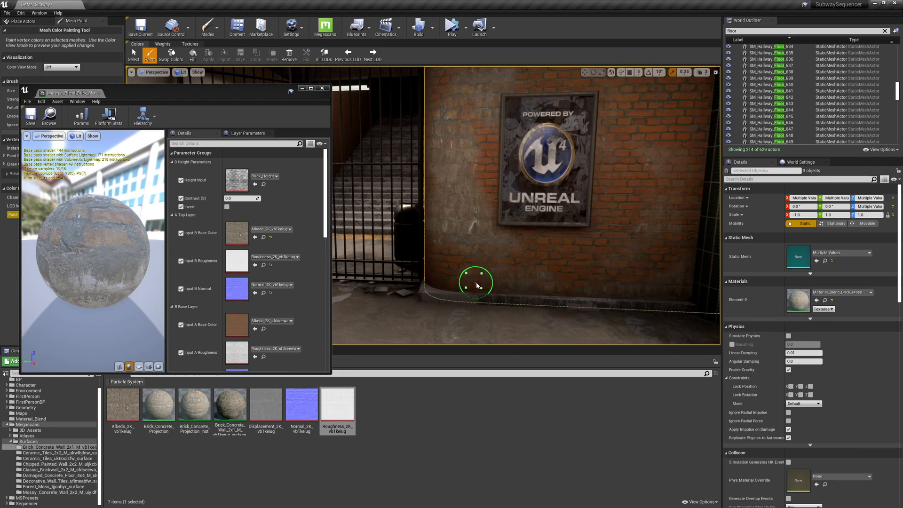
pyautogui.moveTo(242, 199); pyautogui.dragTo(246, 199)
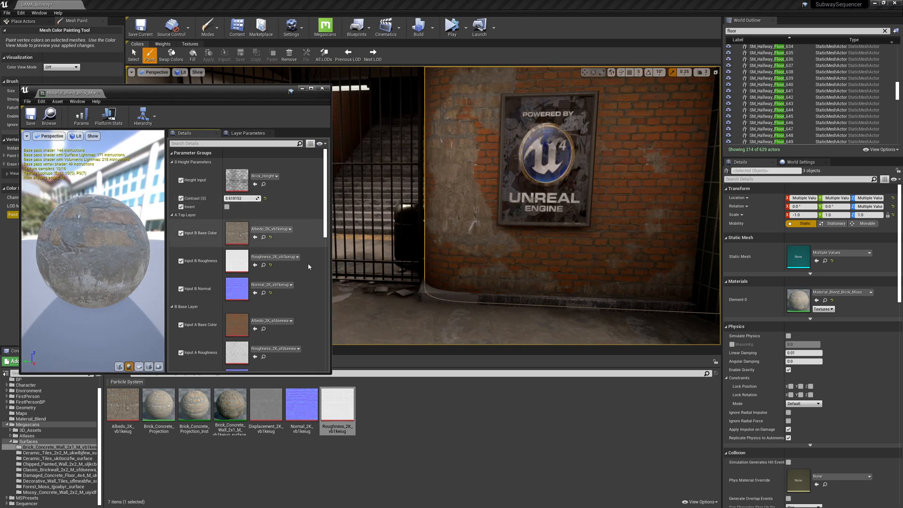
# Enable Invert and paint concrete patches onto the brick wall around the poster.
pyautogui.click(227, 207)
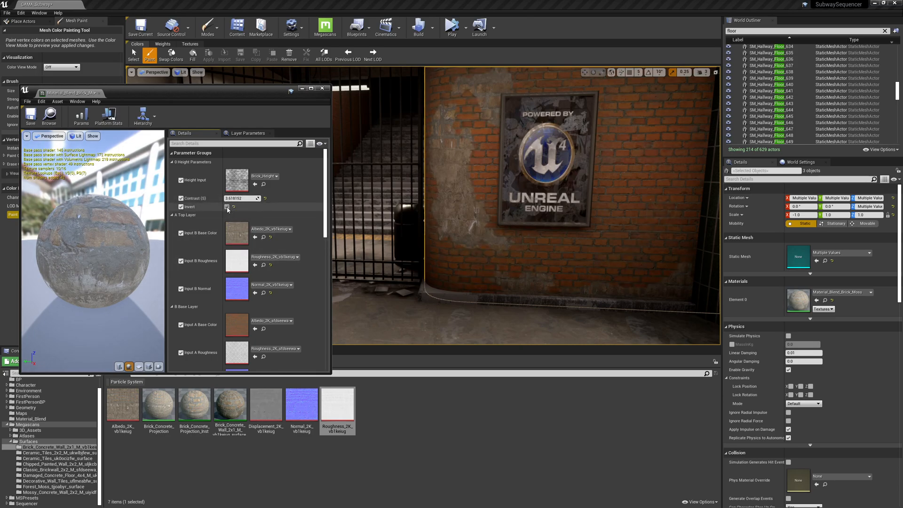
pyautogui.moveTo(459, 256)
pyautogui.mouseDown(button='right')
pyautogui.moveTo(512, 258)
pyautogui.moveTo(488, 246)
pyautogui.moveTo(468, 282)
pyautogui.moveTo(471, 254)
pyautogui.mouseUp(button='right')
pyautogui.moveTo(483, 262)
pyautogui.mouseDown()
pyautogui.moveTo(466, 259)
pyautogui.moveTo(440, 281)
pyautogui.moveTo(511, 258)
pyautogui.mouseUp()
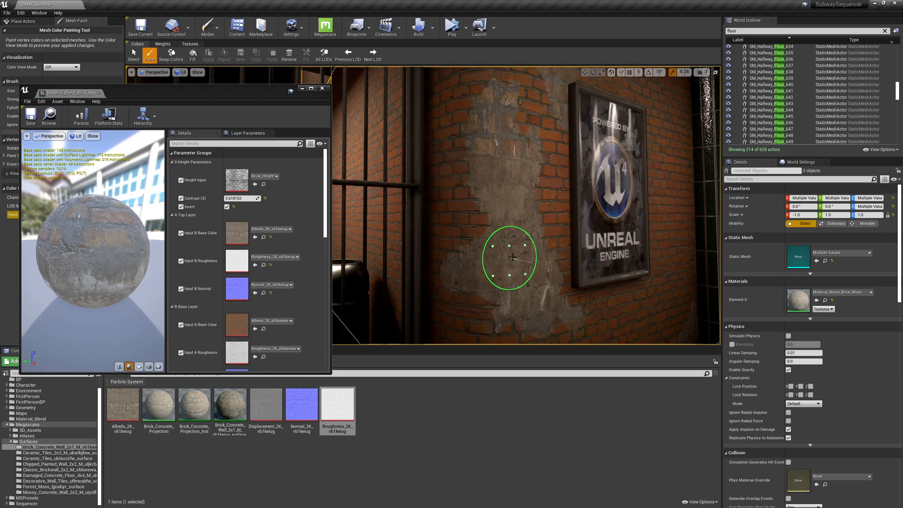
pyautogui.moveTo(539, 254); pyautogui.dragTo(508, 220, button='right')
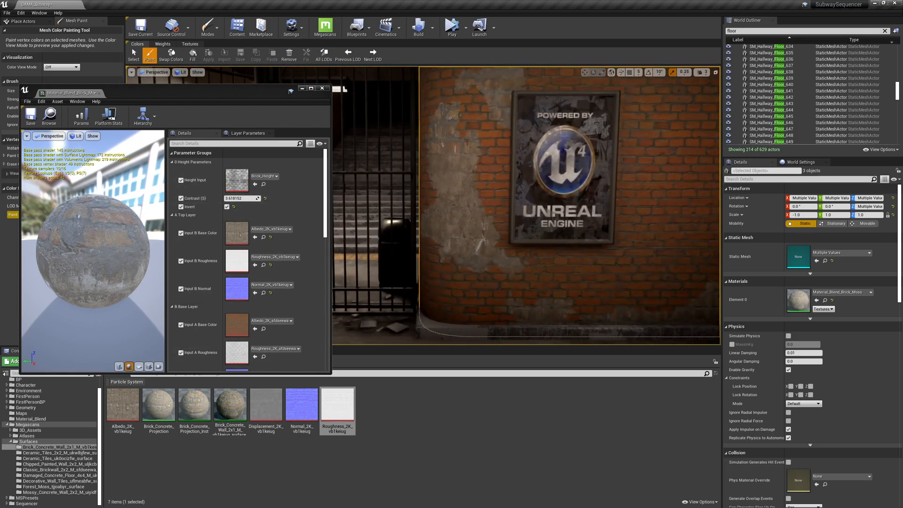
pyautogui.moveTo(447, 184); pyautogui.dragTo(449, 144, button='right')
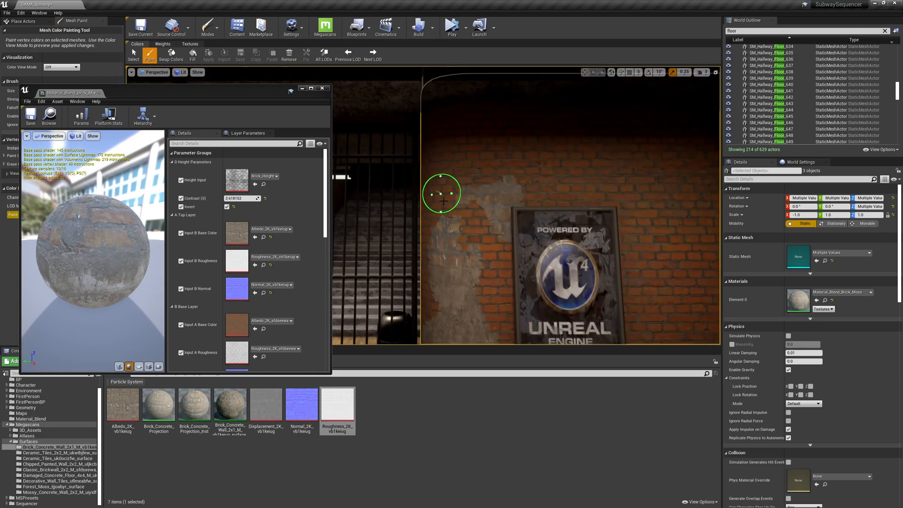
# Close the material instance editor and switch the viewport to game view to review the hallway.
pyautogui.press('s')
pyautogui.moveTo(545, 192)
pyautogui.mouseDown(button='right')
pyautogui.moveTo(617, 192)
pyautogui.moveTo(548, 212)
pyautogui.moveTo(607, 208)
pyautogui.mouseUp(button='right')
pyautogui.press('a')
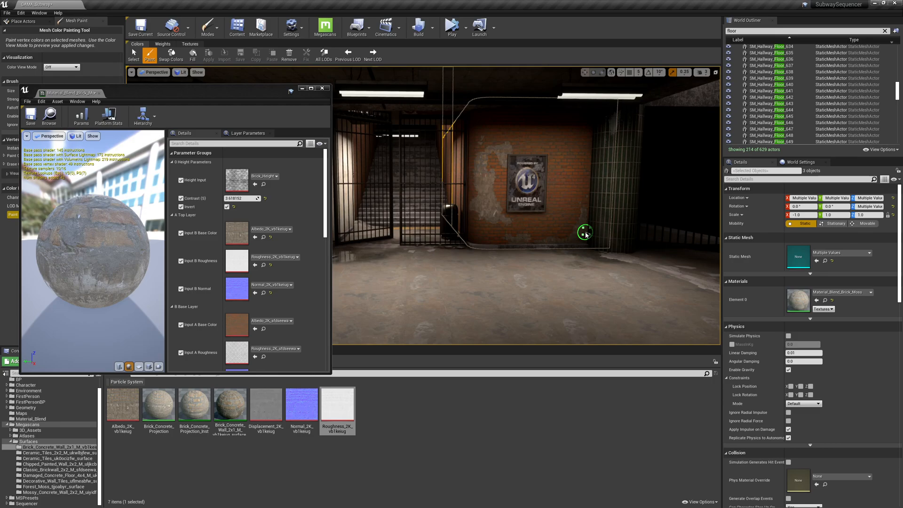
pyautogui.moveTo(586, 234); pyautogui.dragTo(666, 235, button='right')
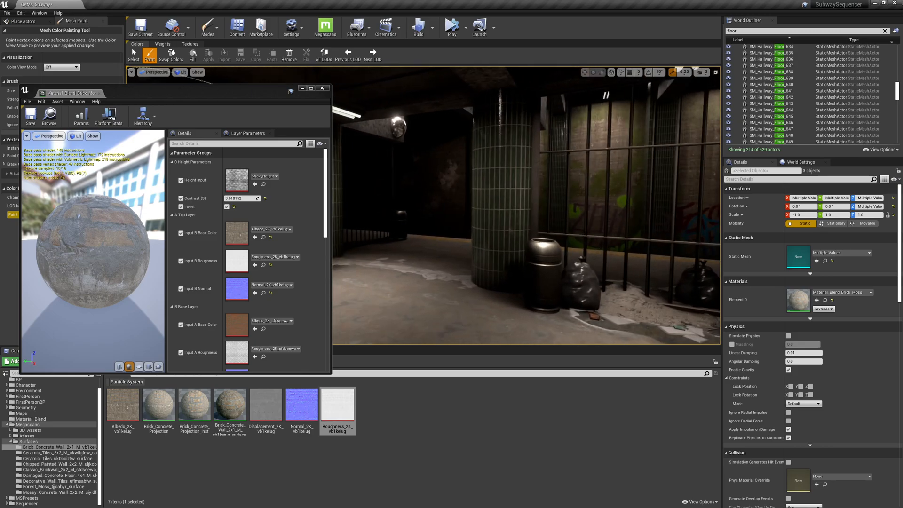
pyautogui.click(323, 90)
pyautogui.moveTo(405, 188); pyautogui.dragTo(414, 188, button='right')
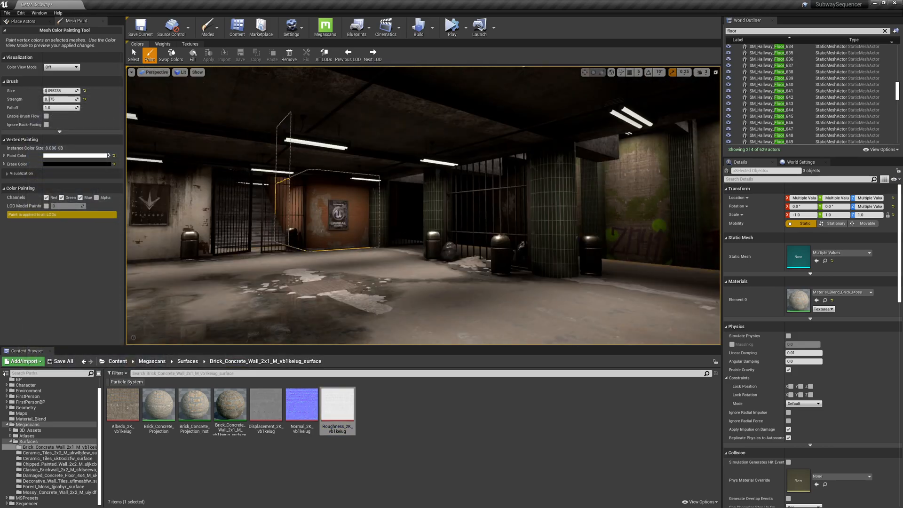
pyautogui.press('g')
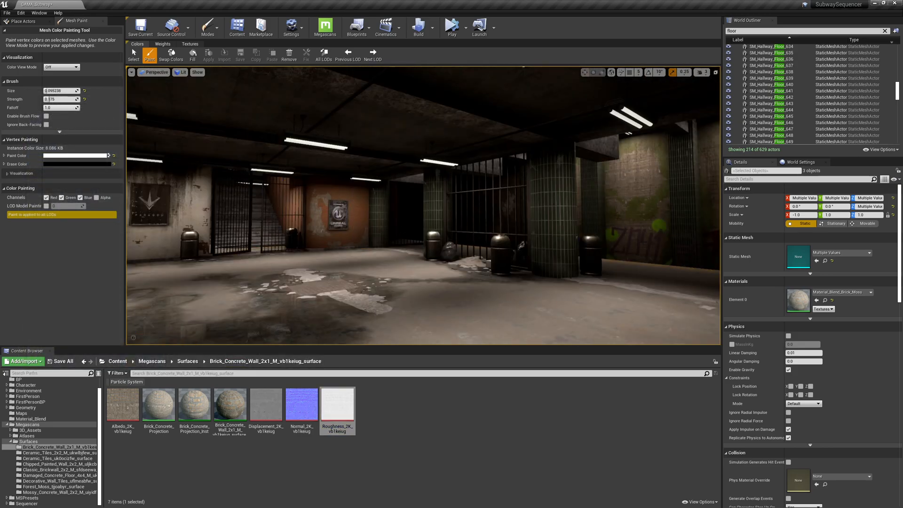